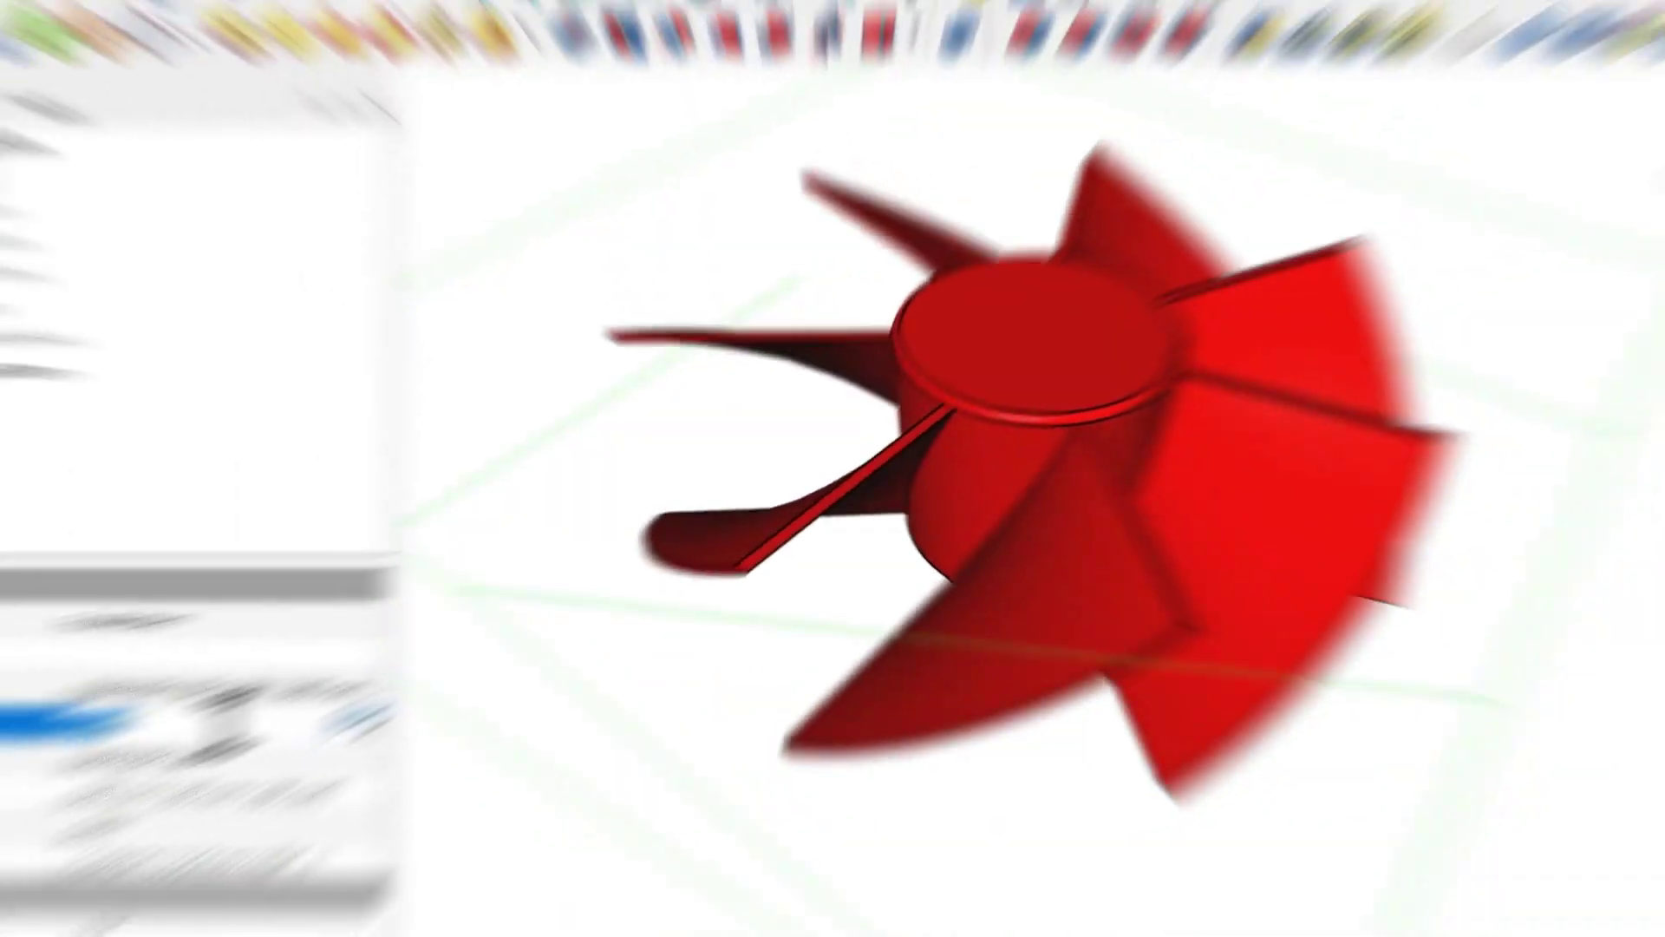
- Rotate the finished seven-blade fan about its axis by raising the Body's Placement Angle
scroll(354, 671, "up", 20)
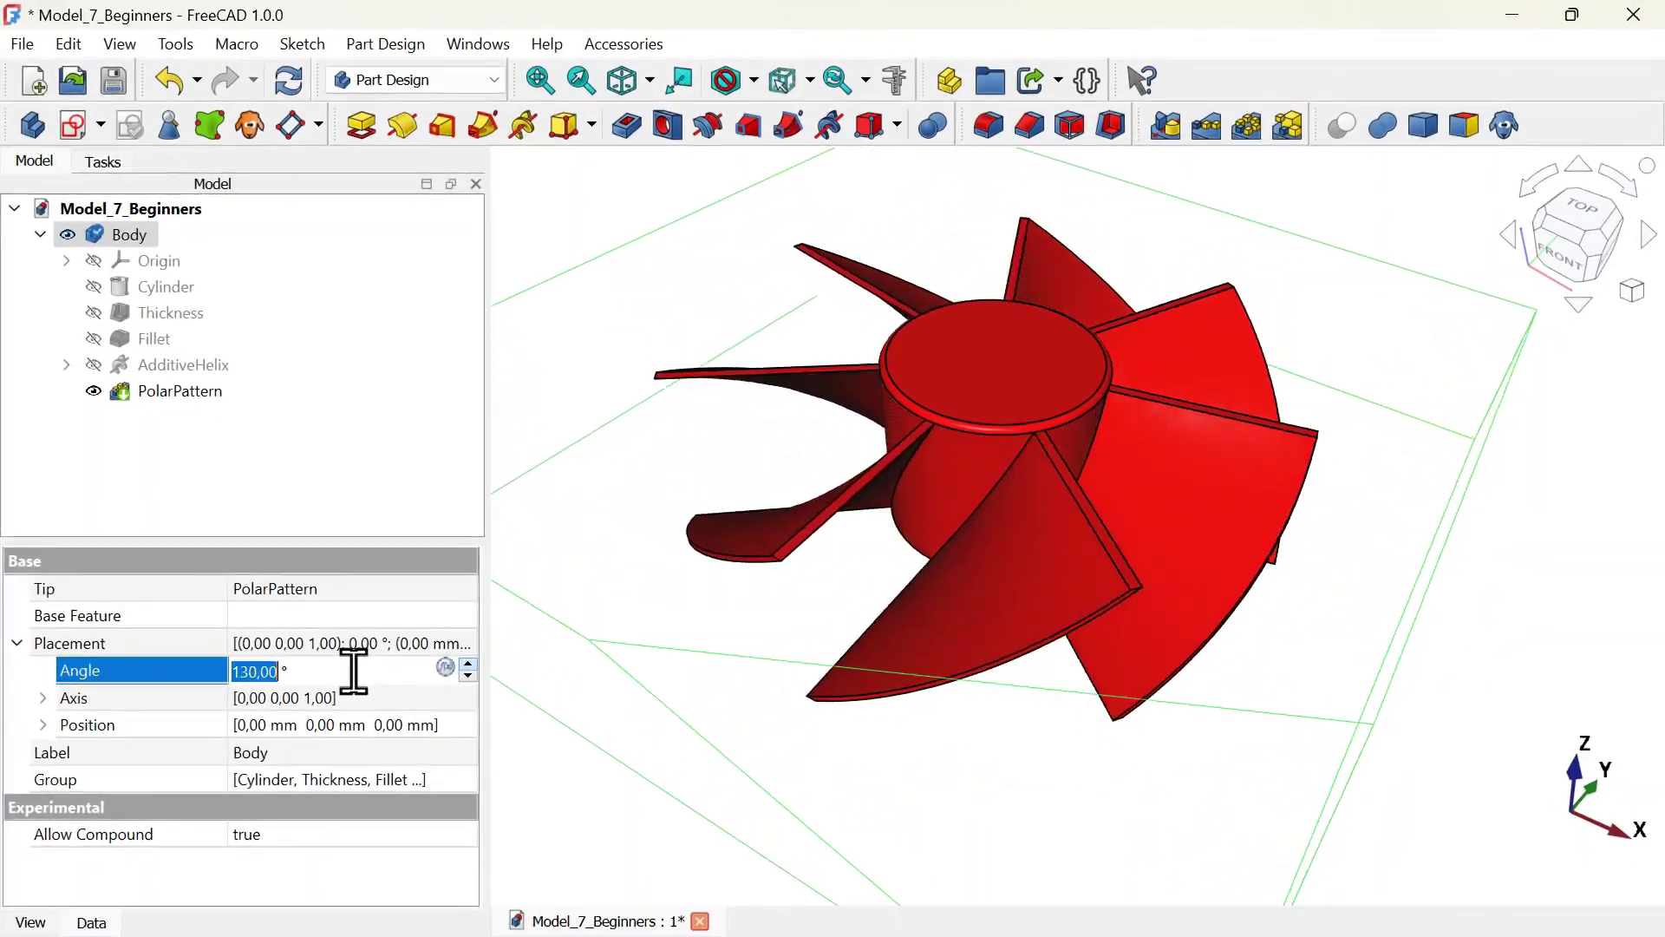
scroll(353, 670, "up", 20)
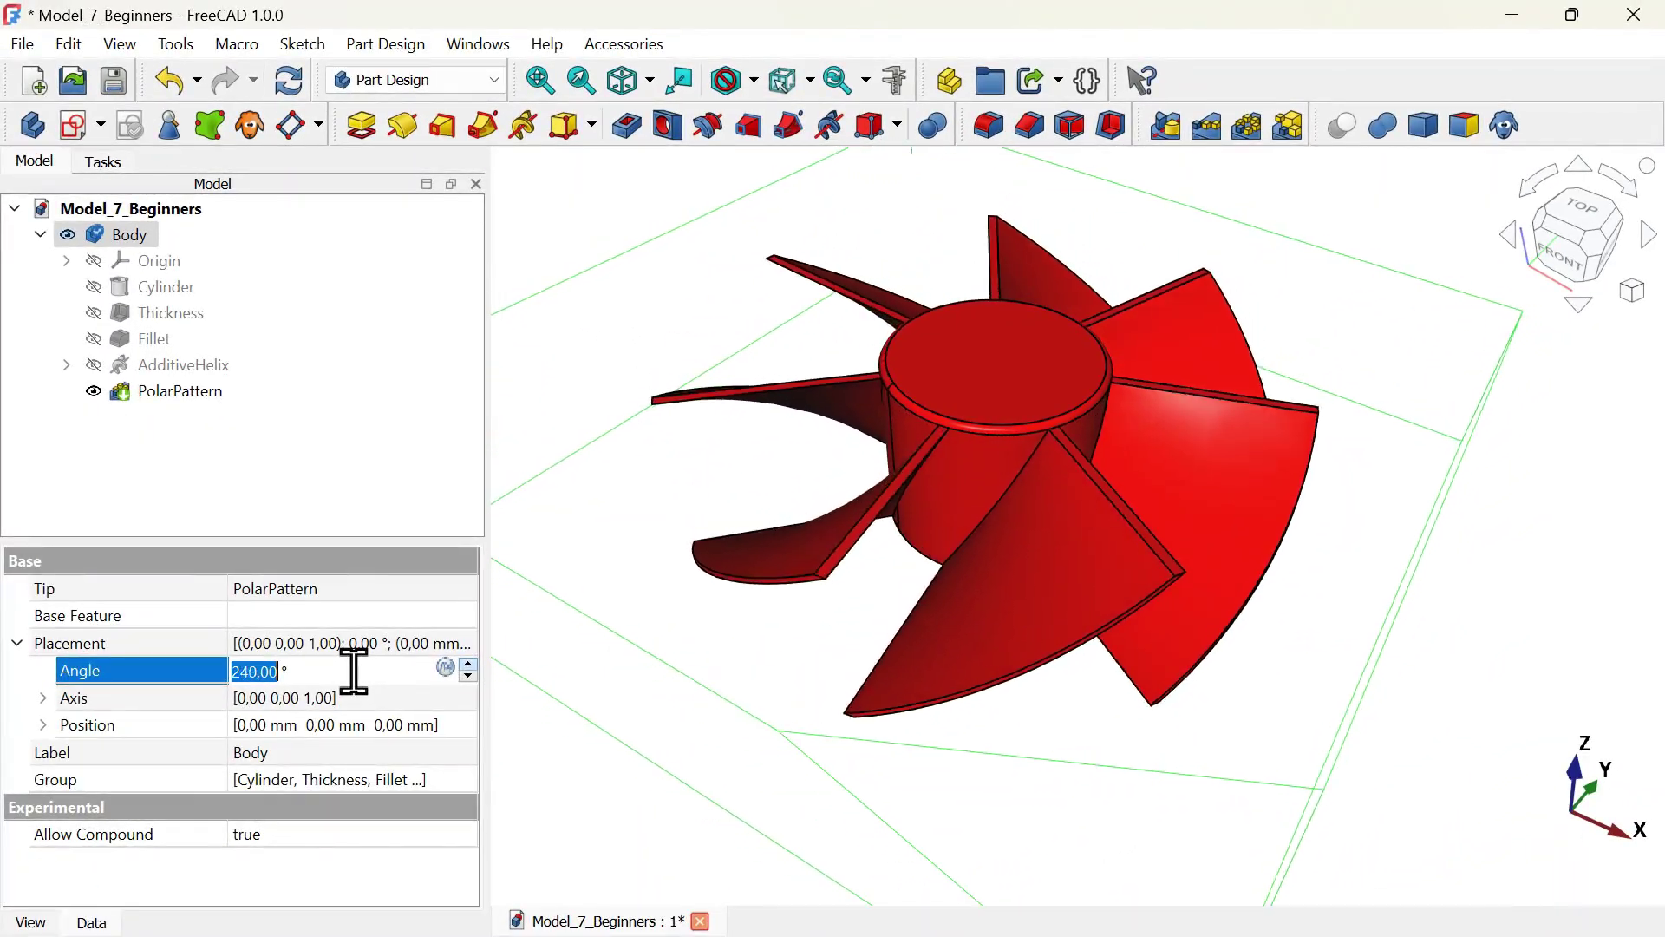
scroll(354, 670, "up", 12)
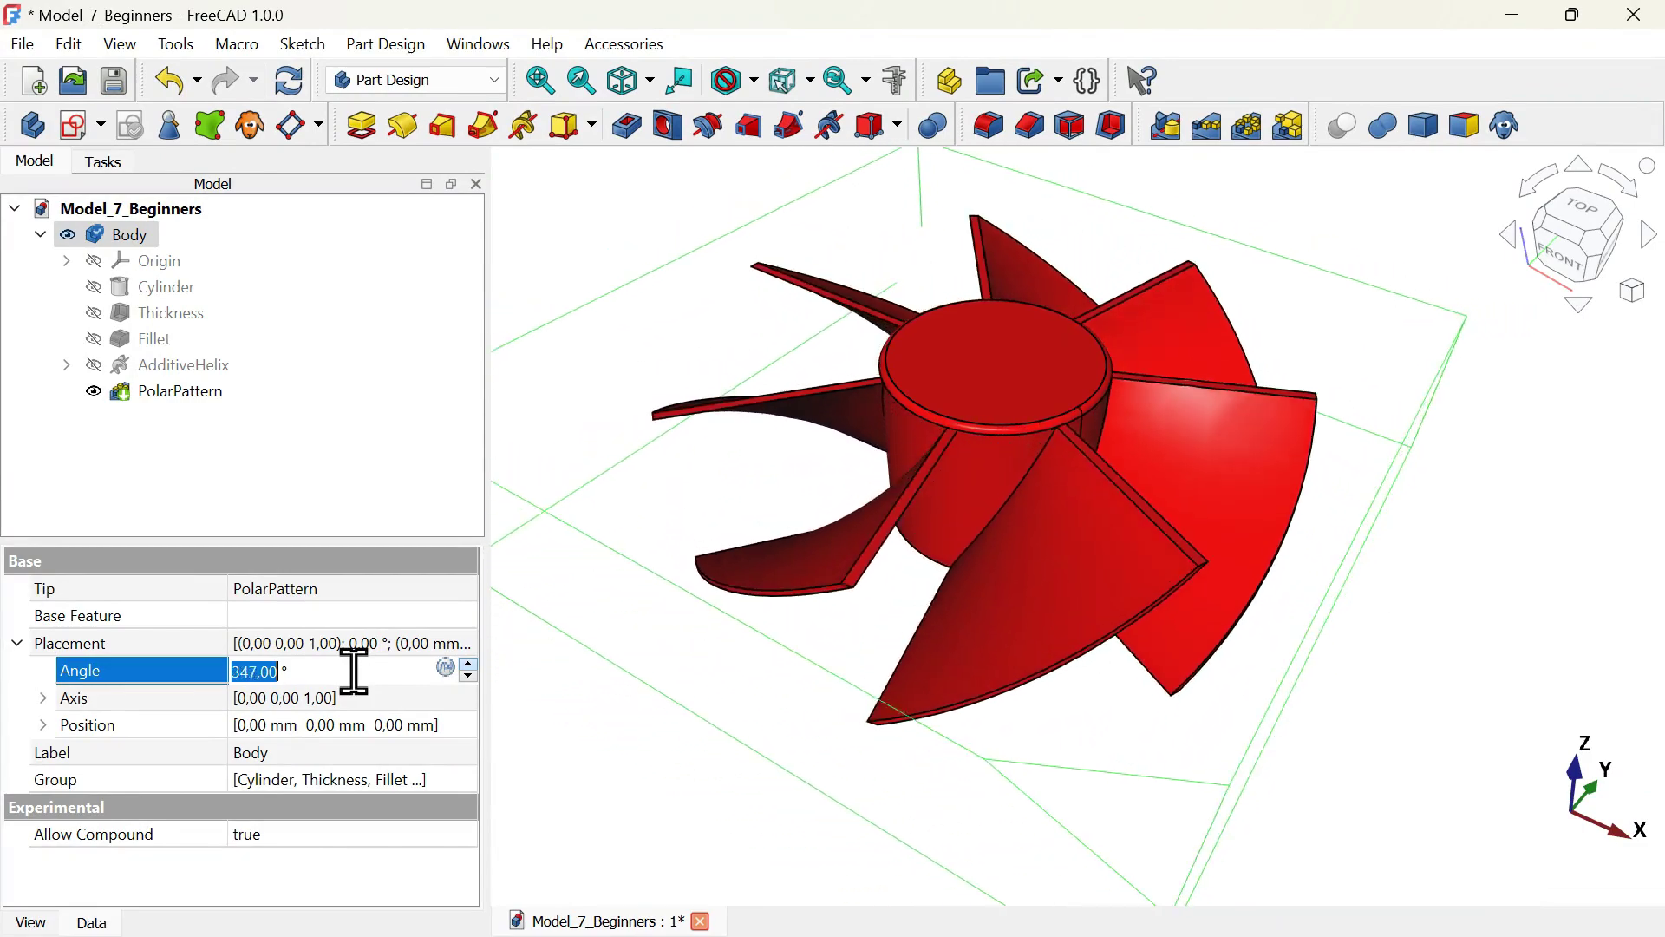
scroll(375, 672, "up", 10)
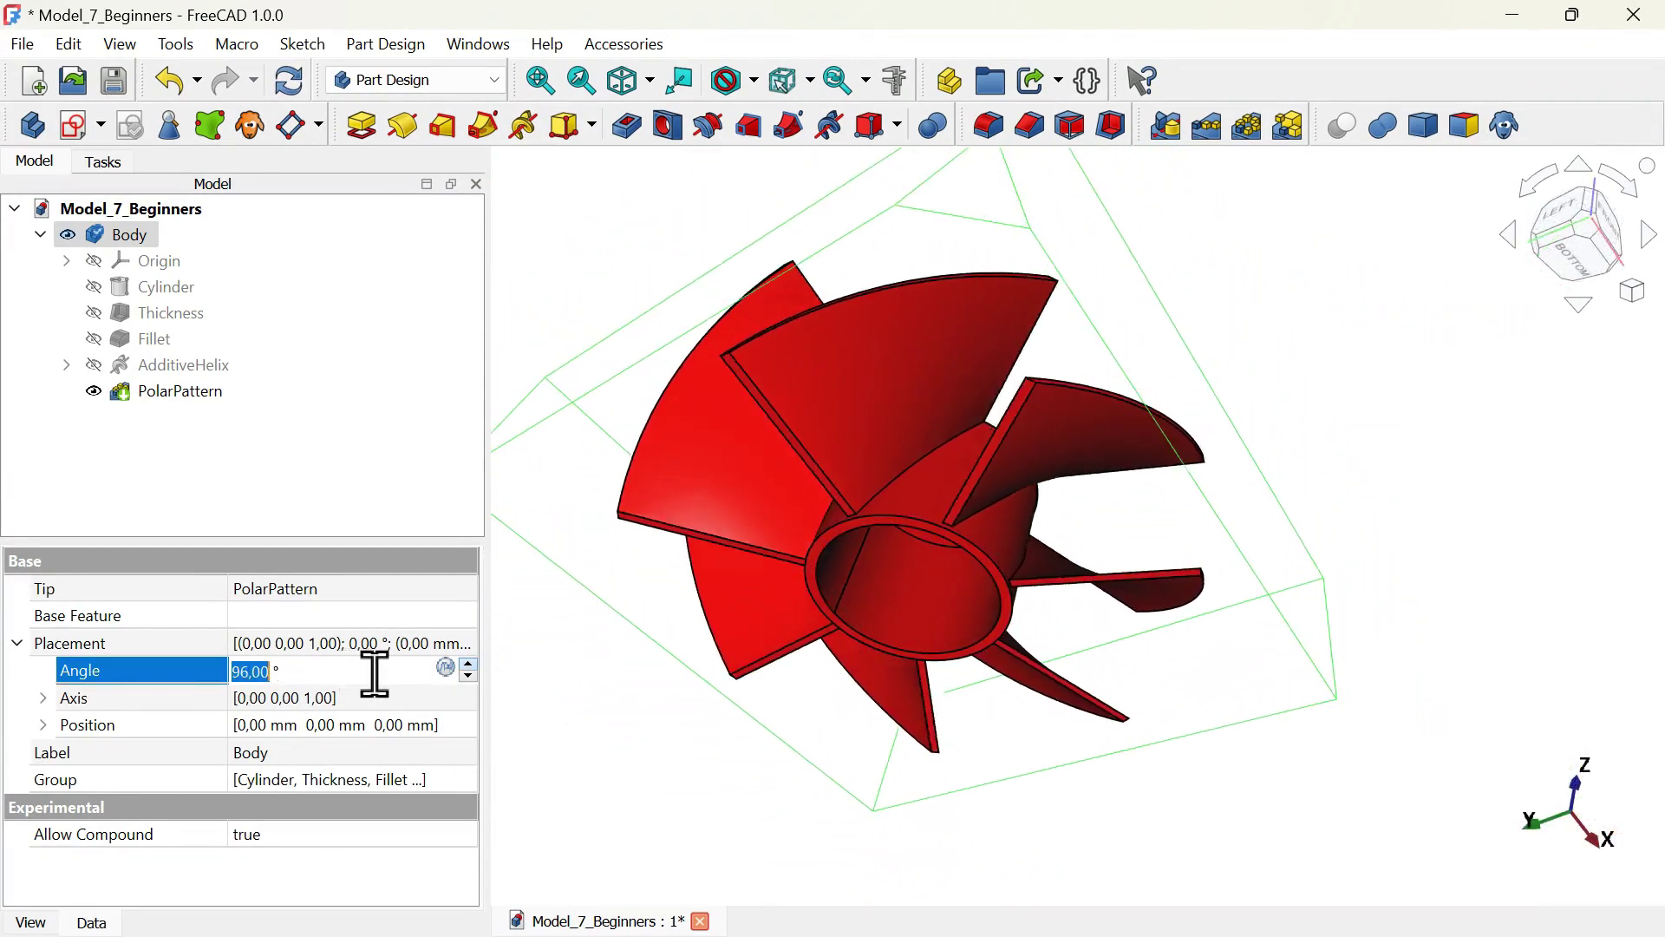
scroll(15, 763, "up", 8)
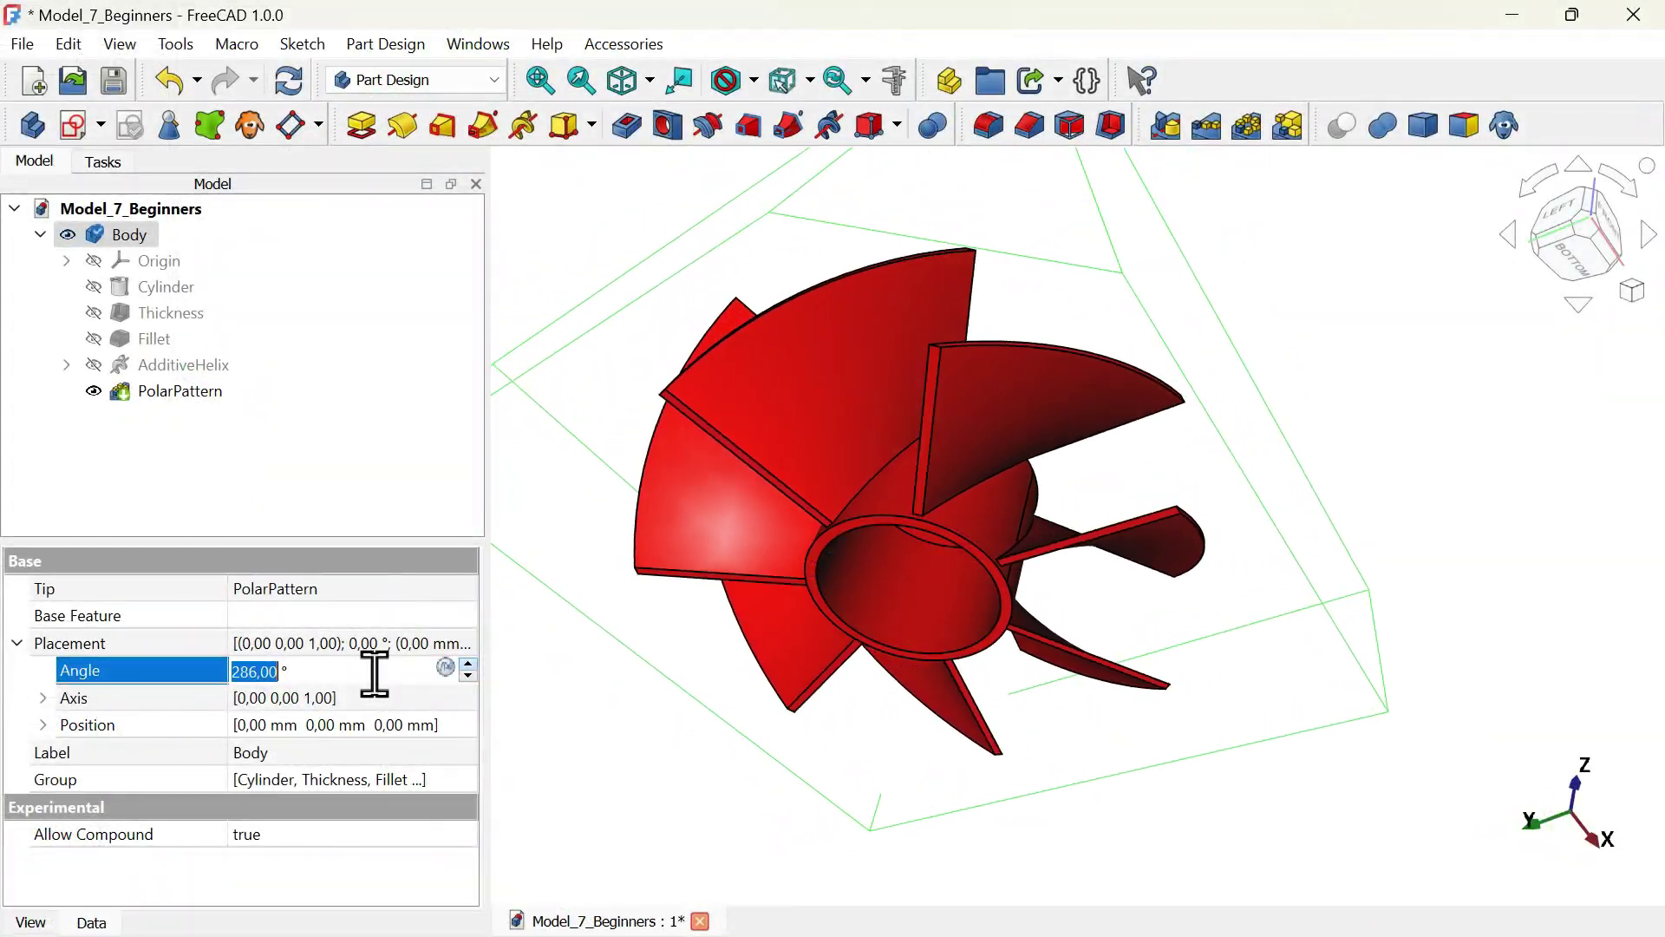
scroll(374, 672, "up", 20)
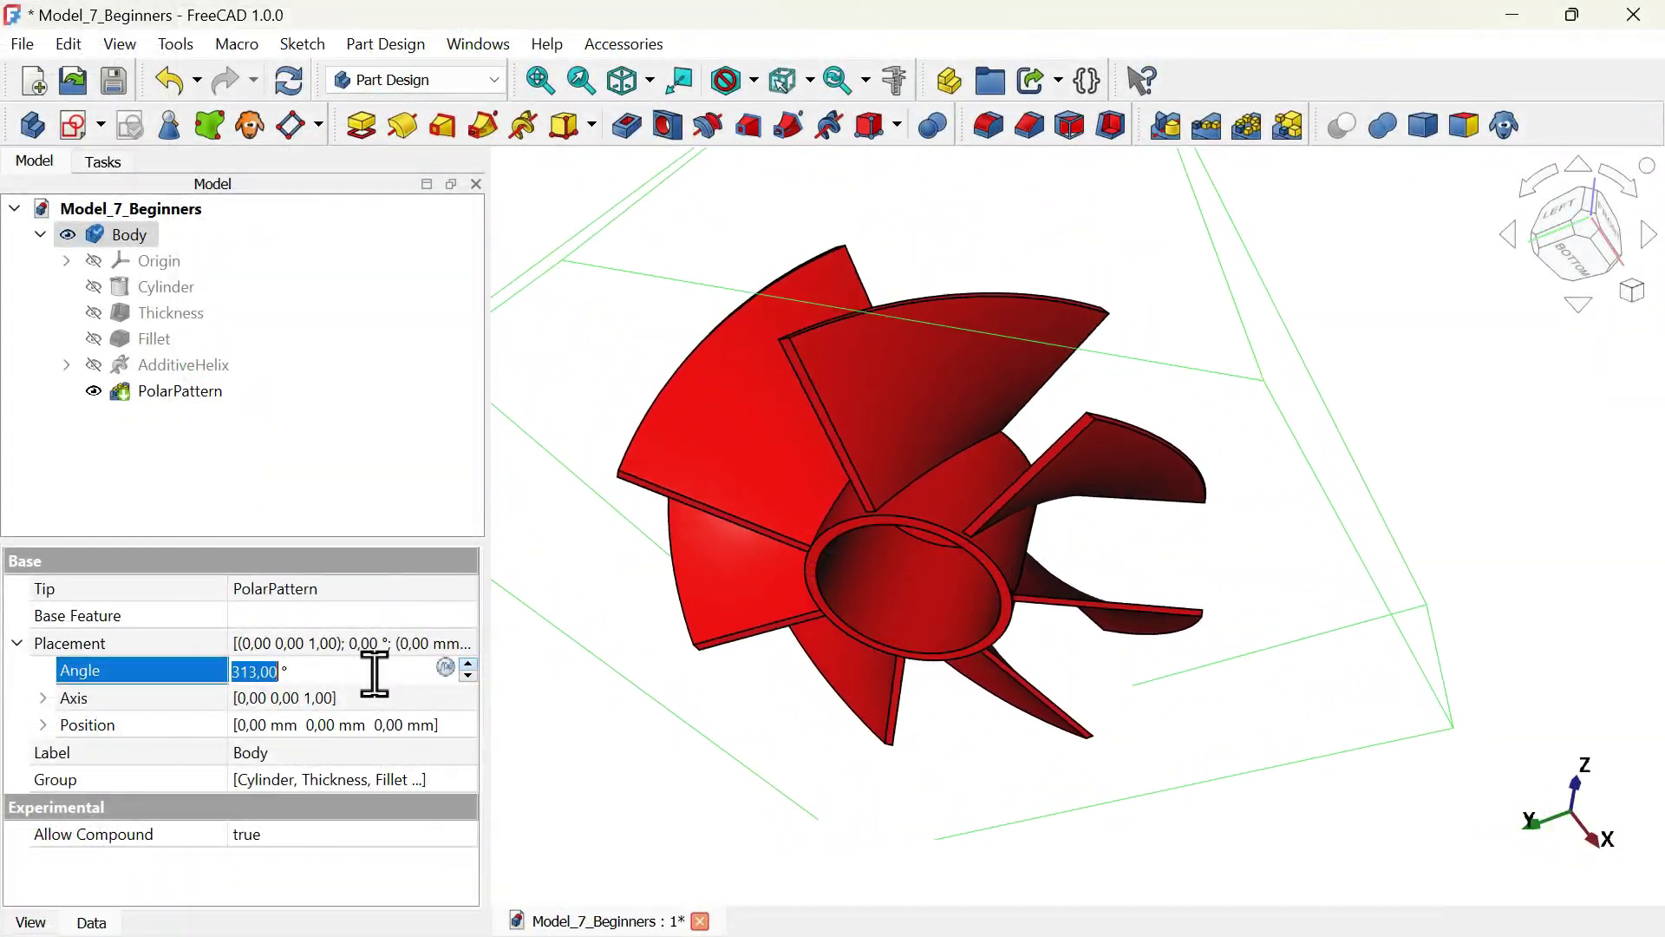
scroll(365, 670, "up", 20)
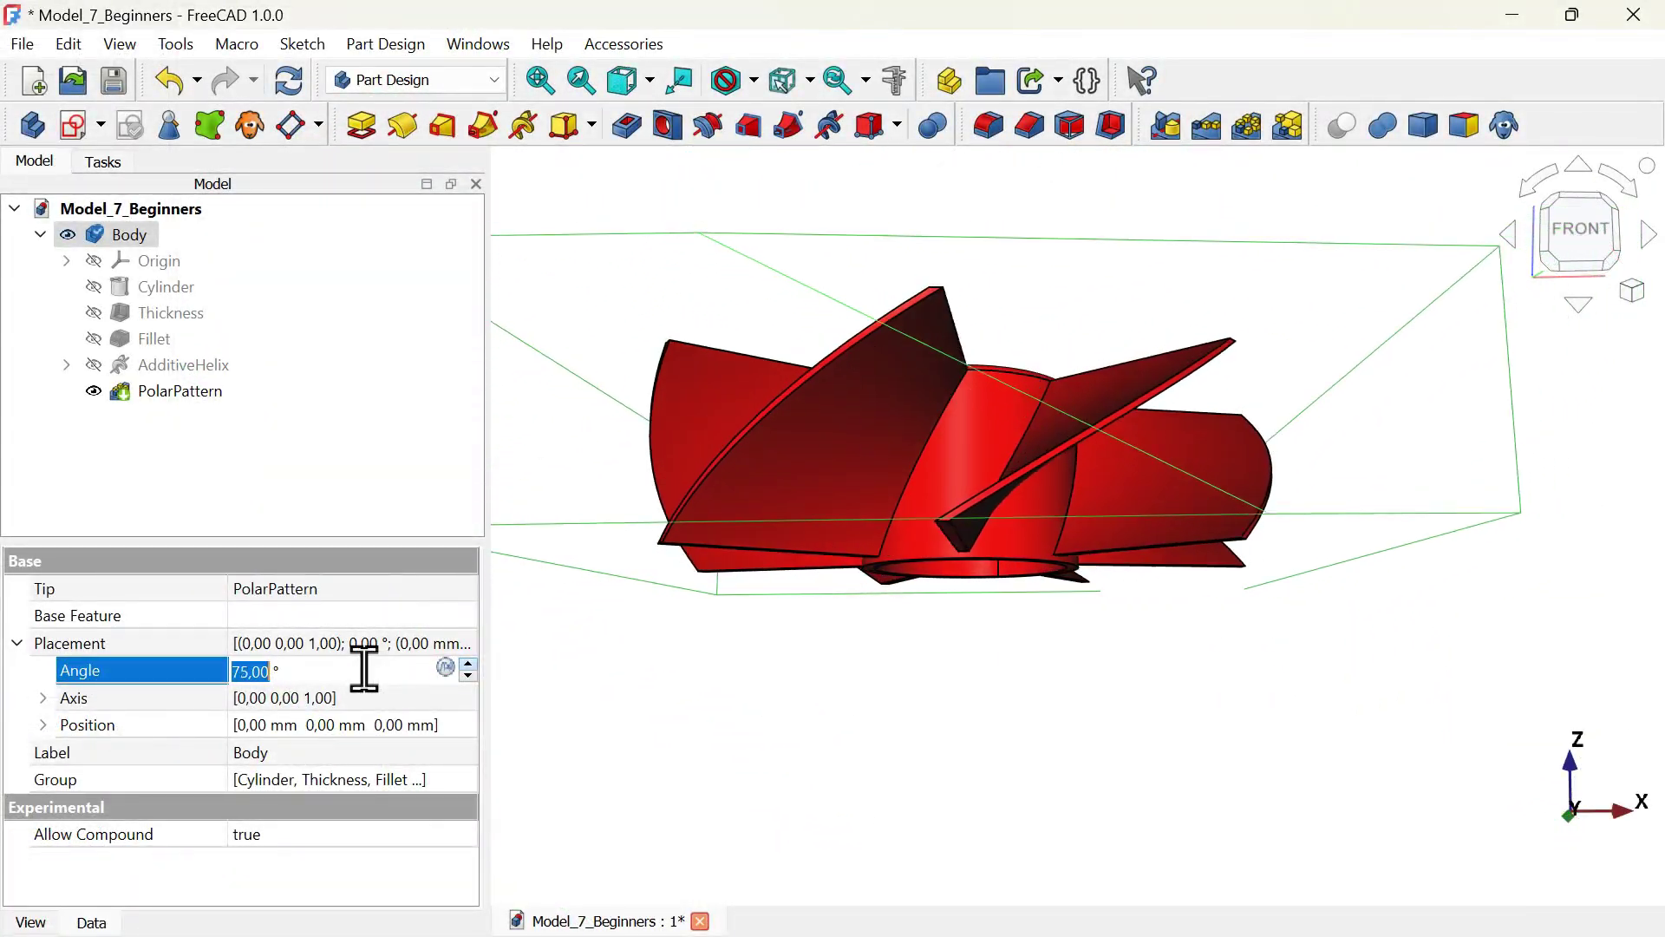
scroll(364, 670, "up", 20)
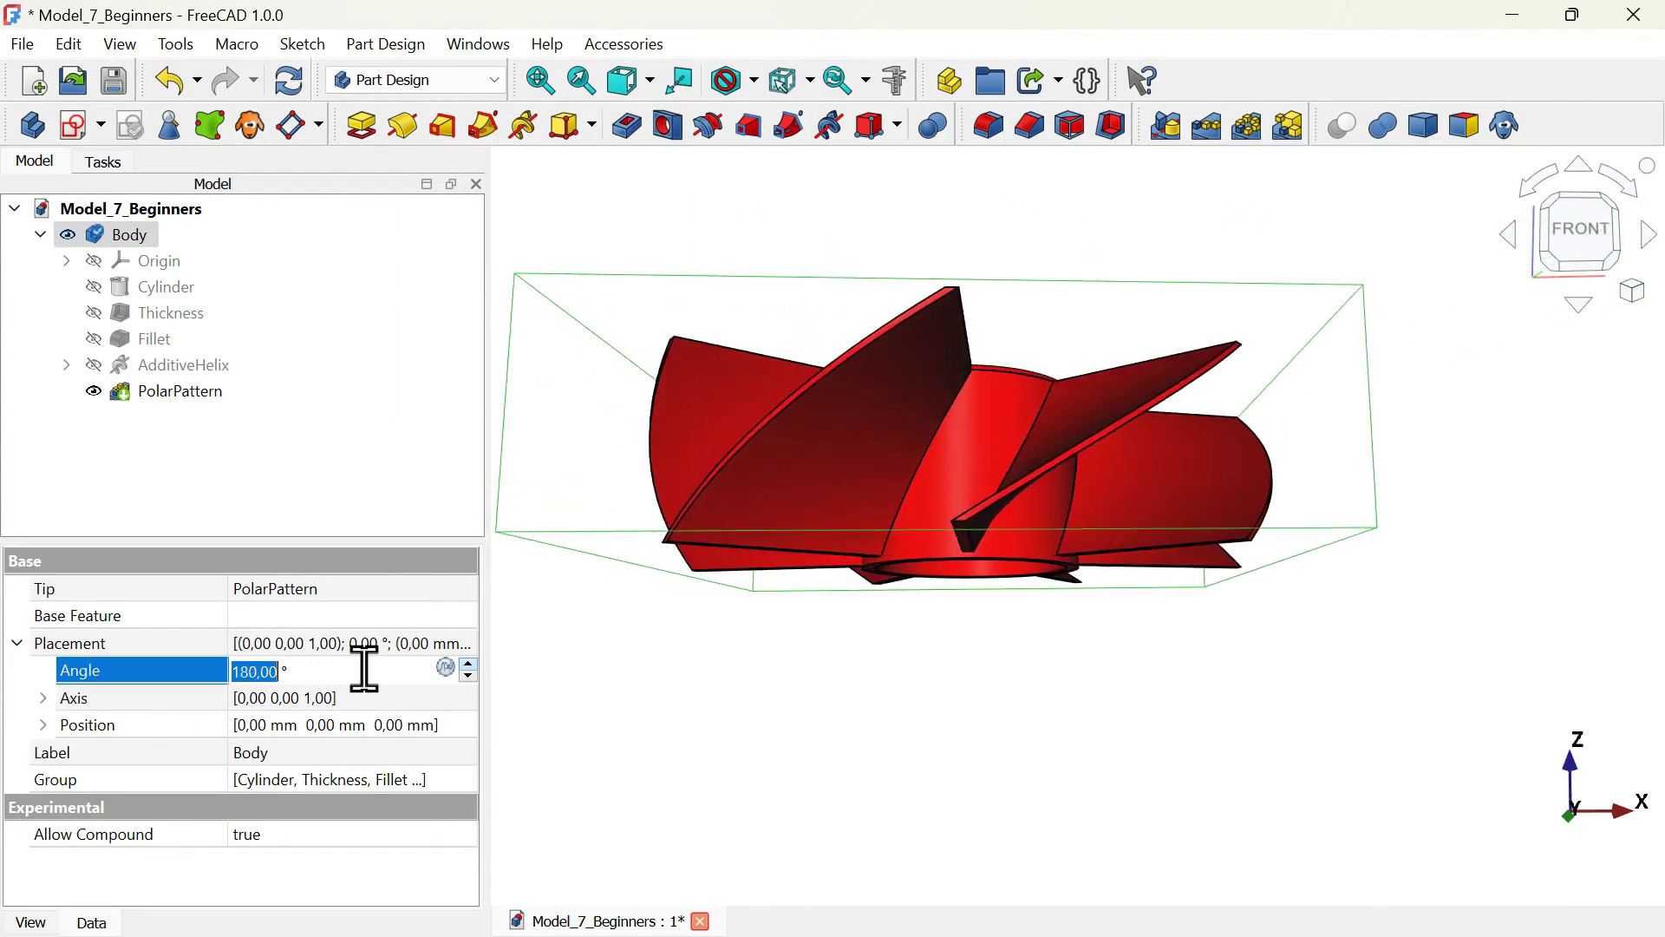
scroll(364, 670, "up", 20)
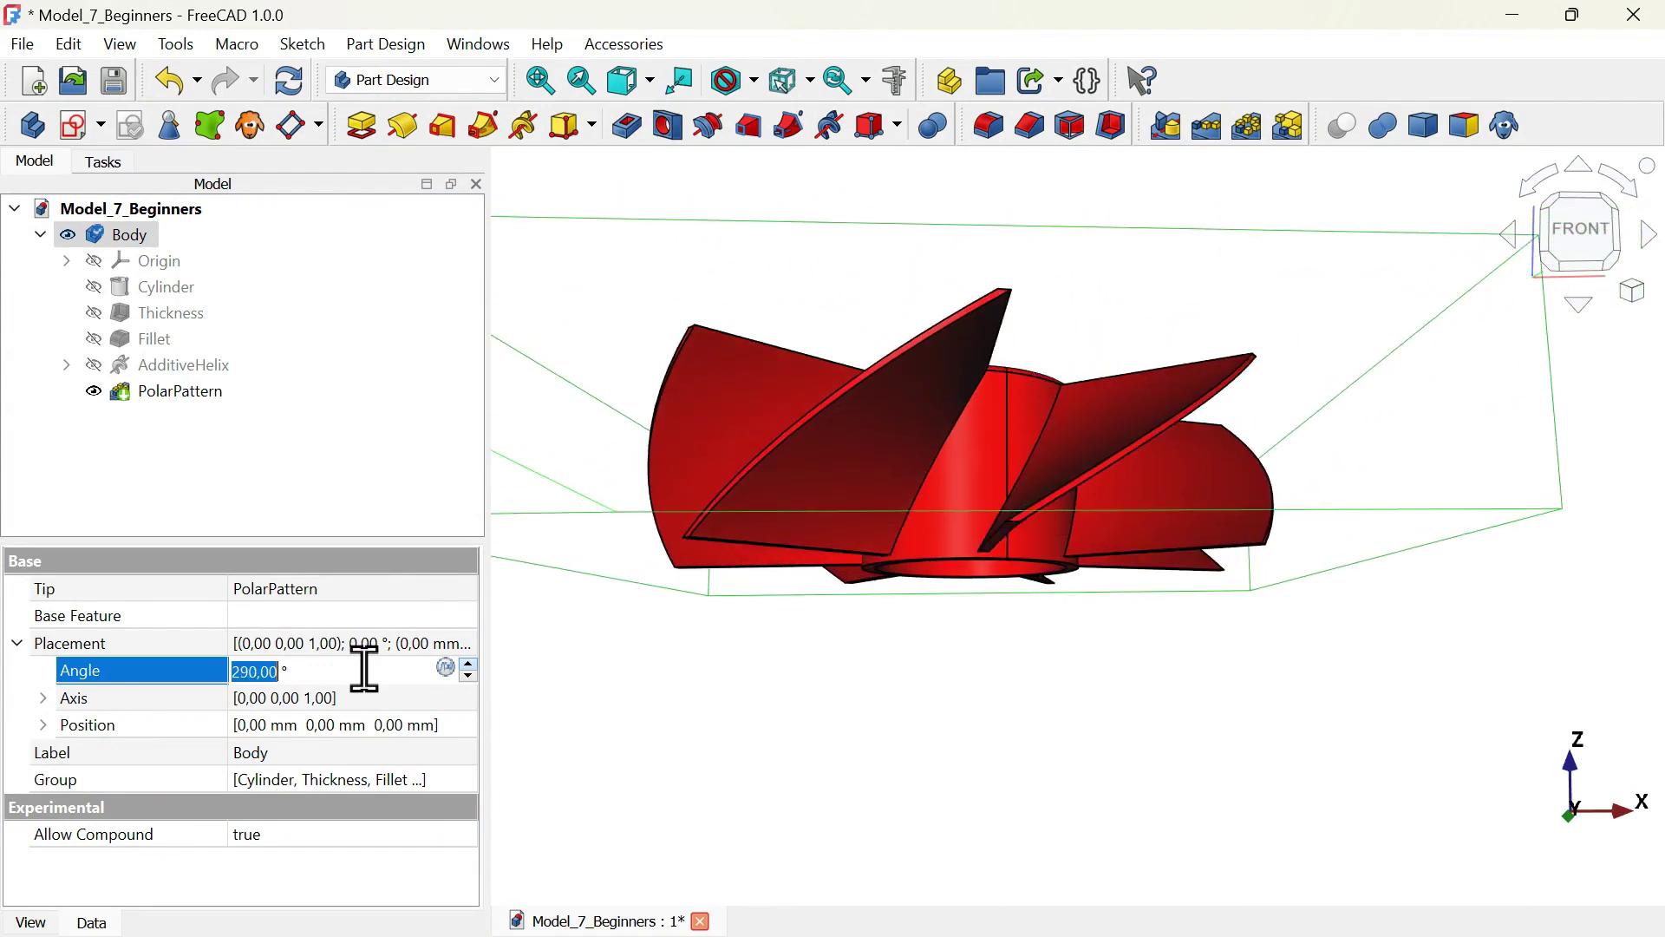
scroll(337, 675, "up", 20)
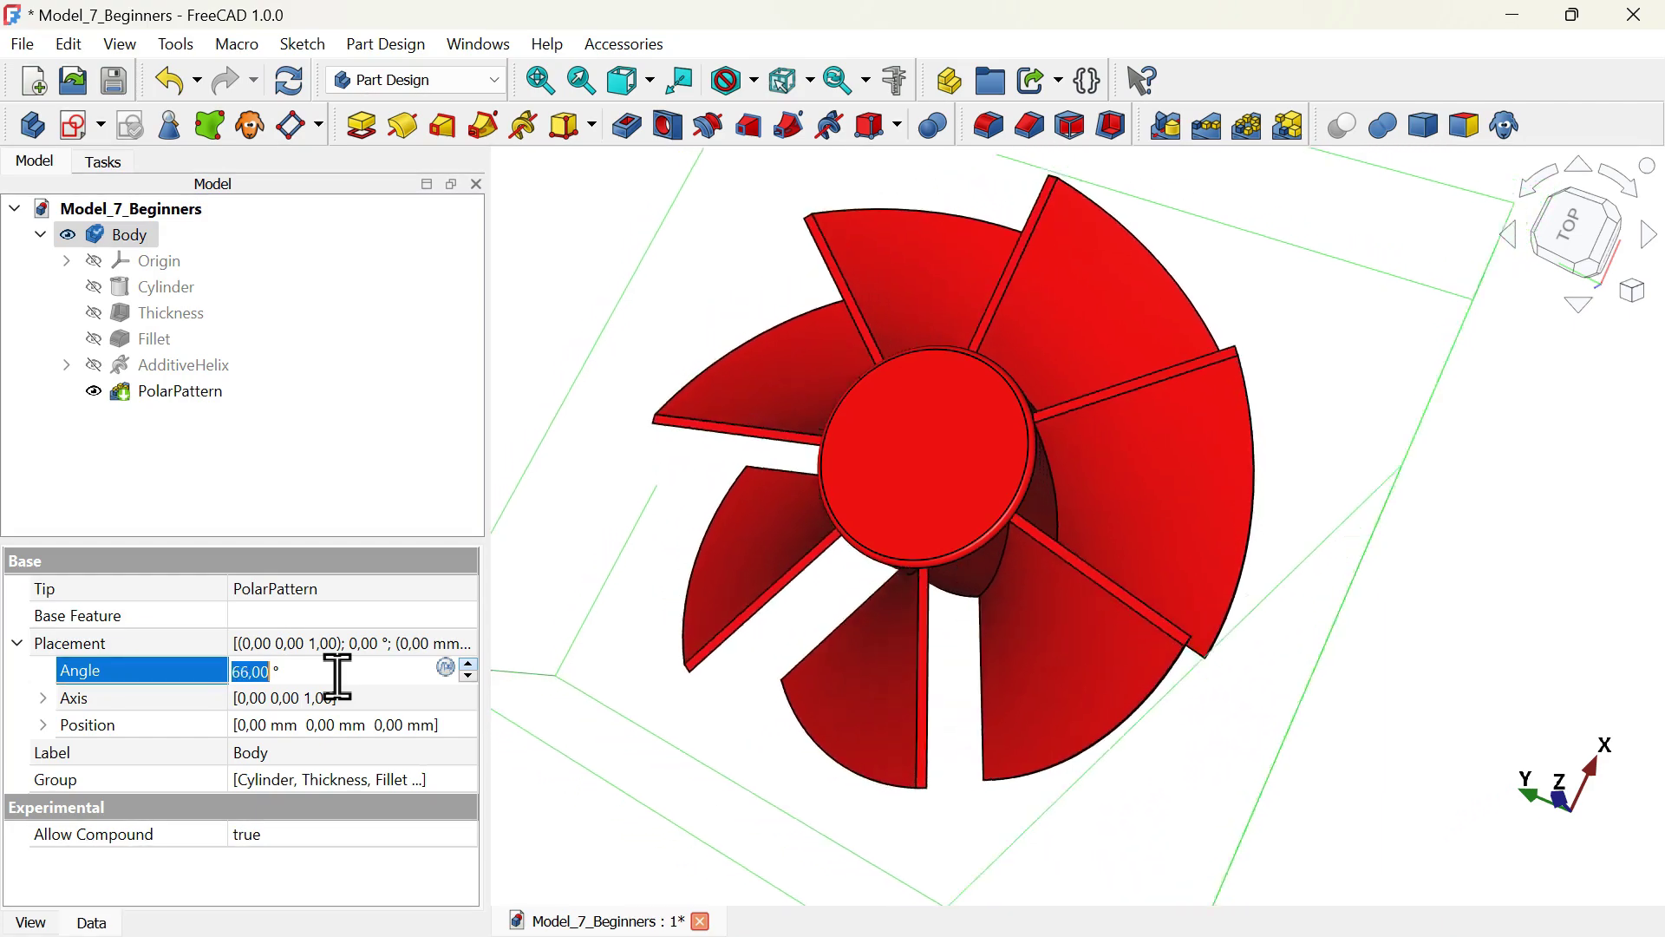
scroll(337, 675, "up", 20)
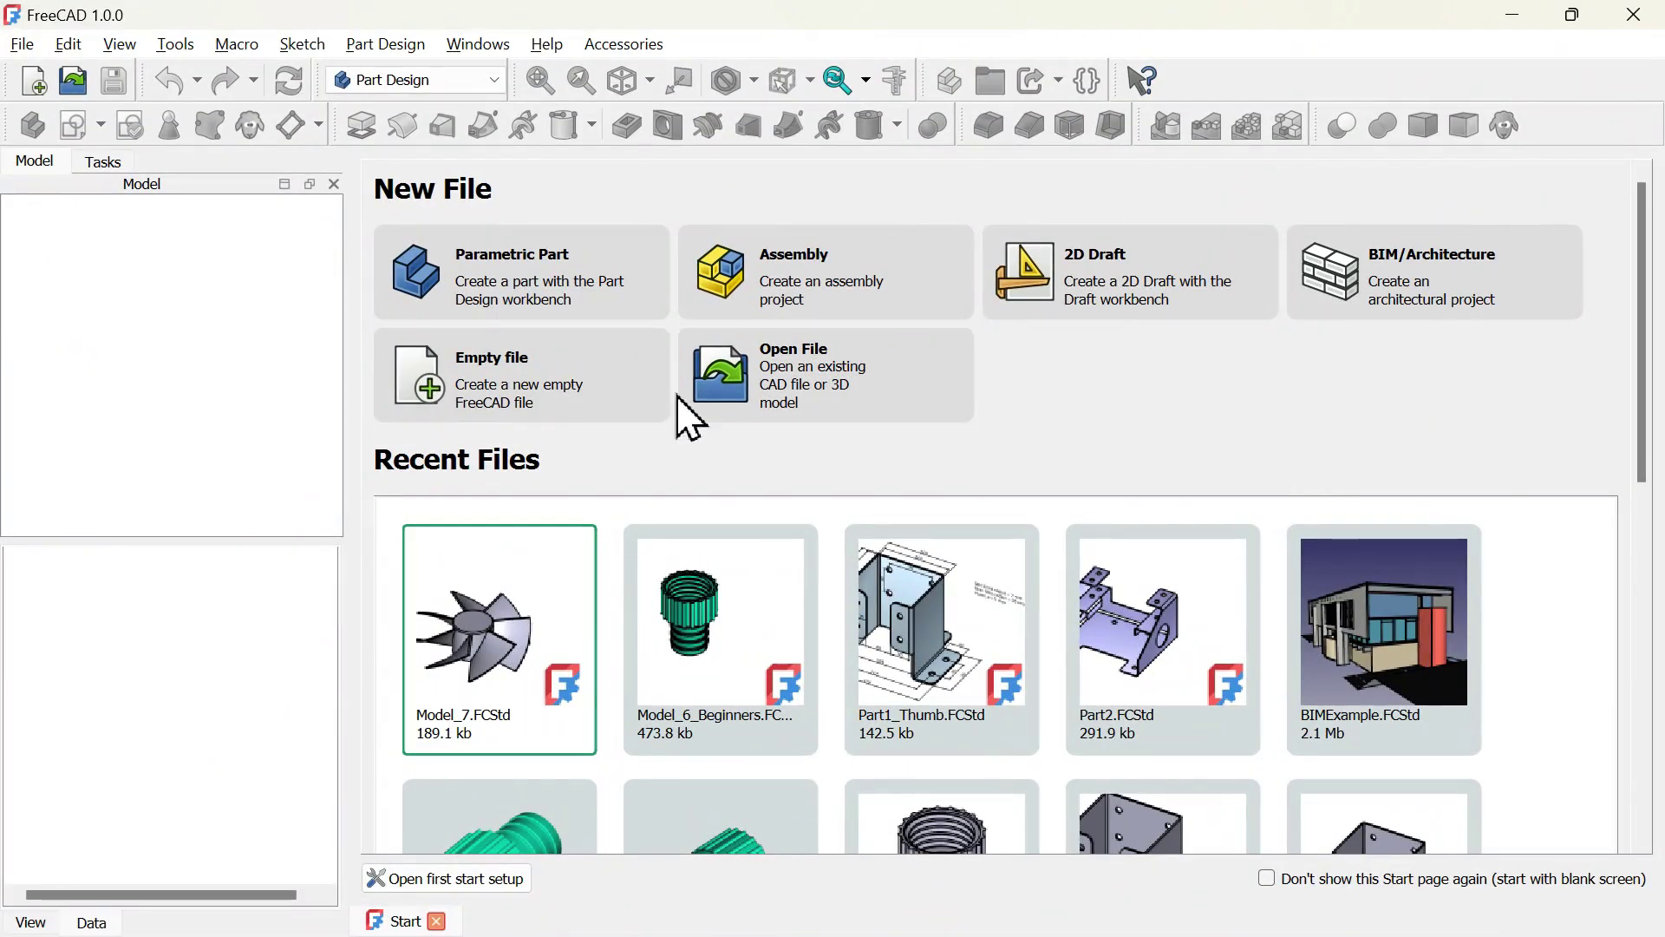
- Create a new empty document containing an empty Part Design Body
left_click(583, 420)
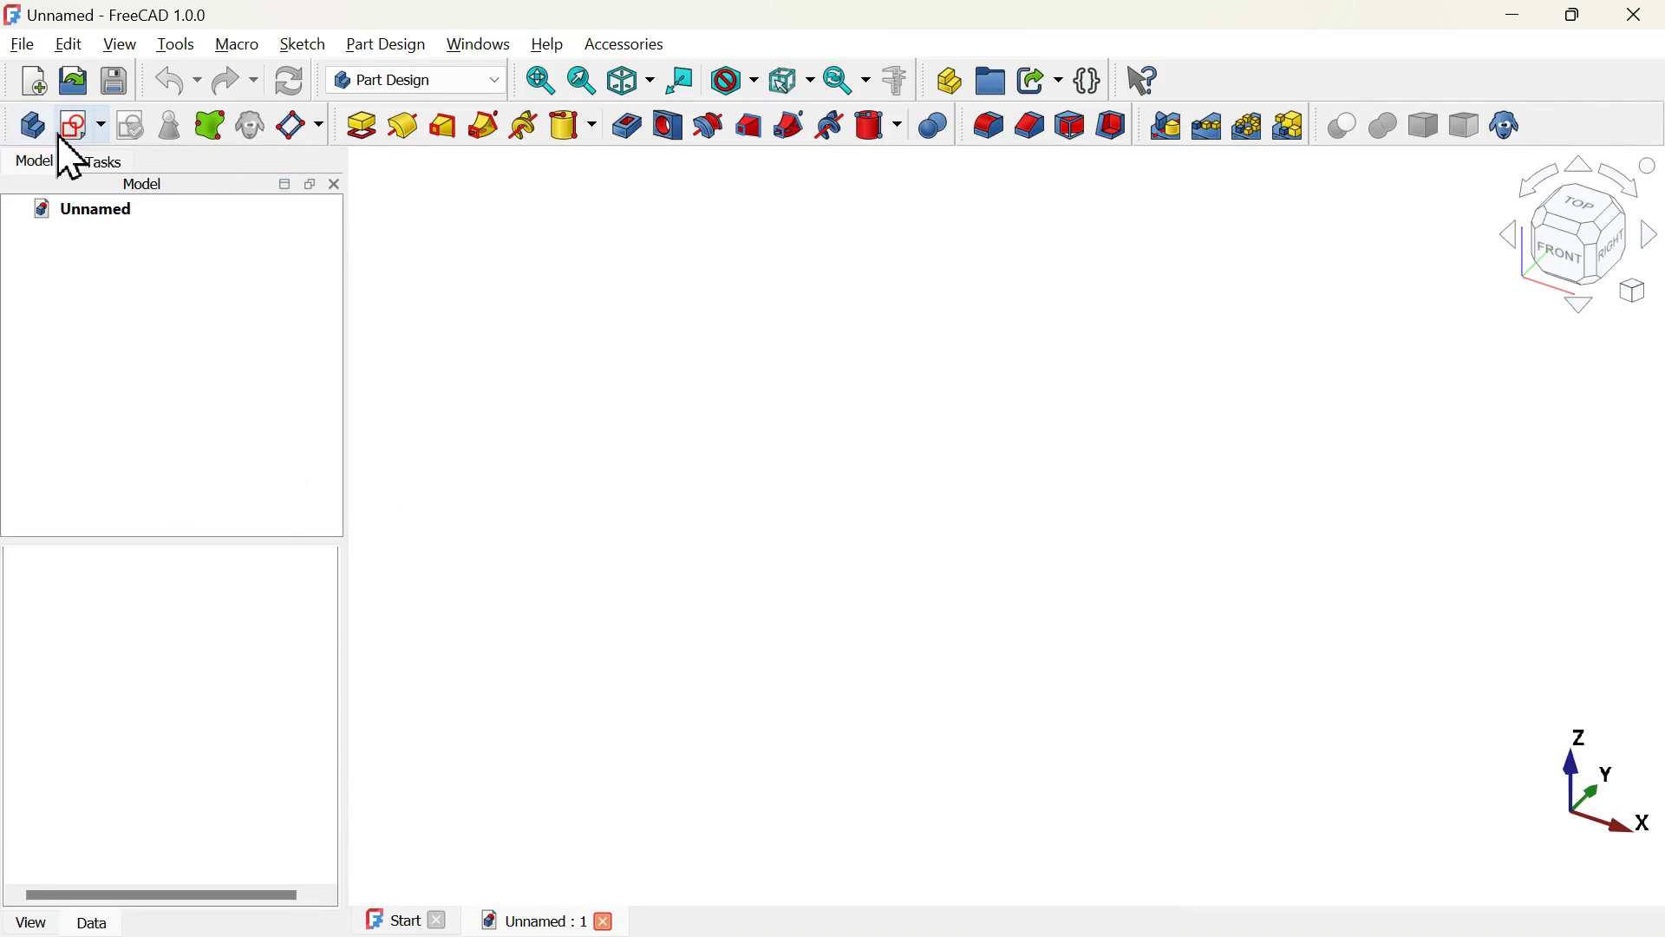
left_click(33, 126)
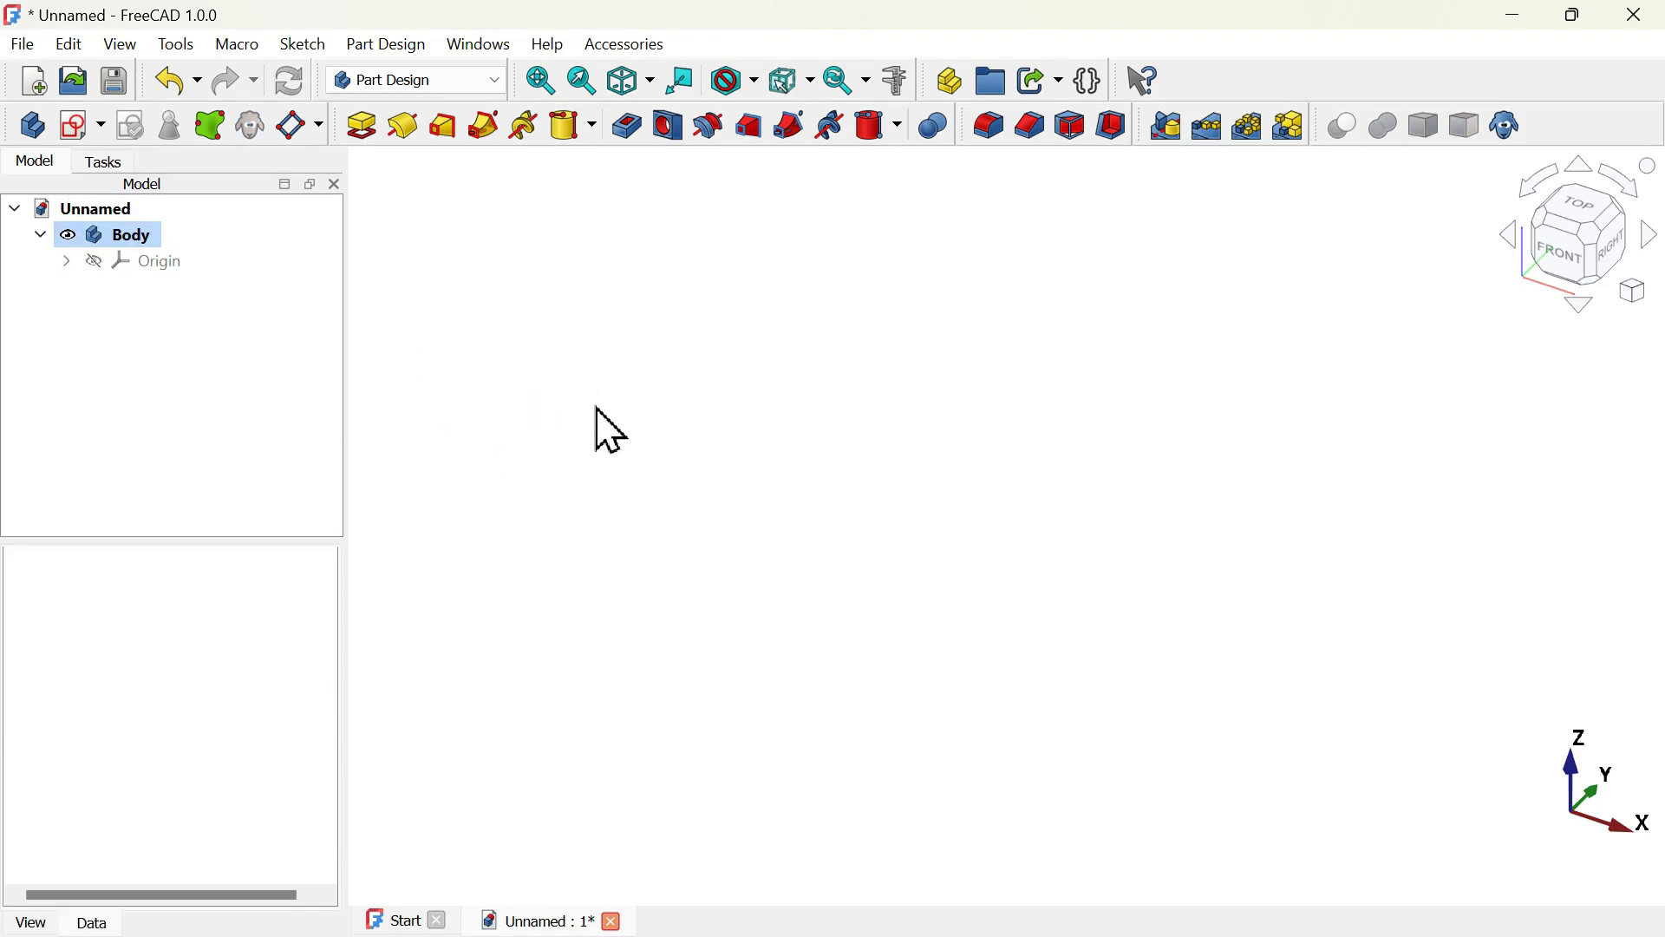
key("alt+Tab")
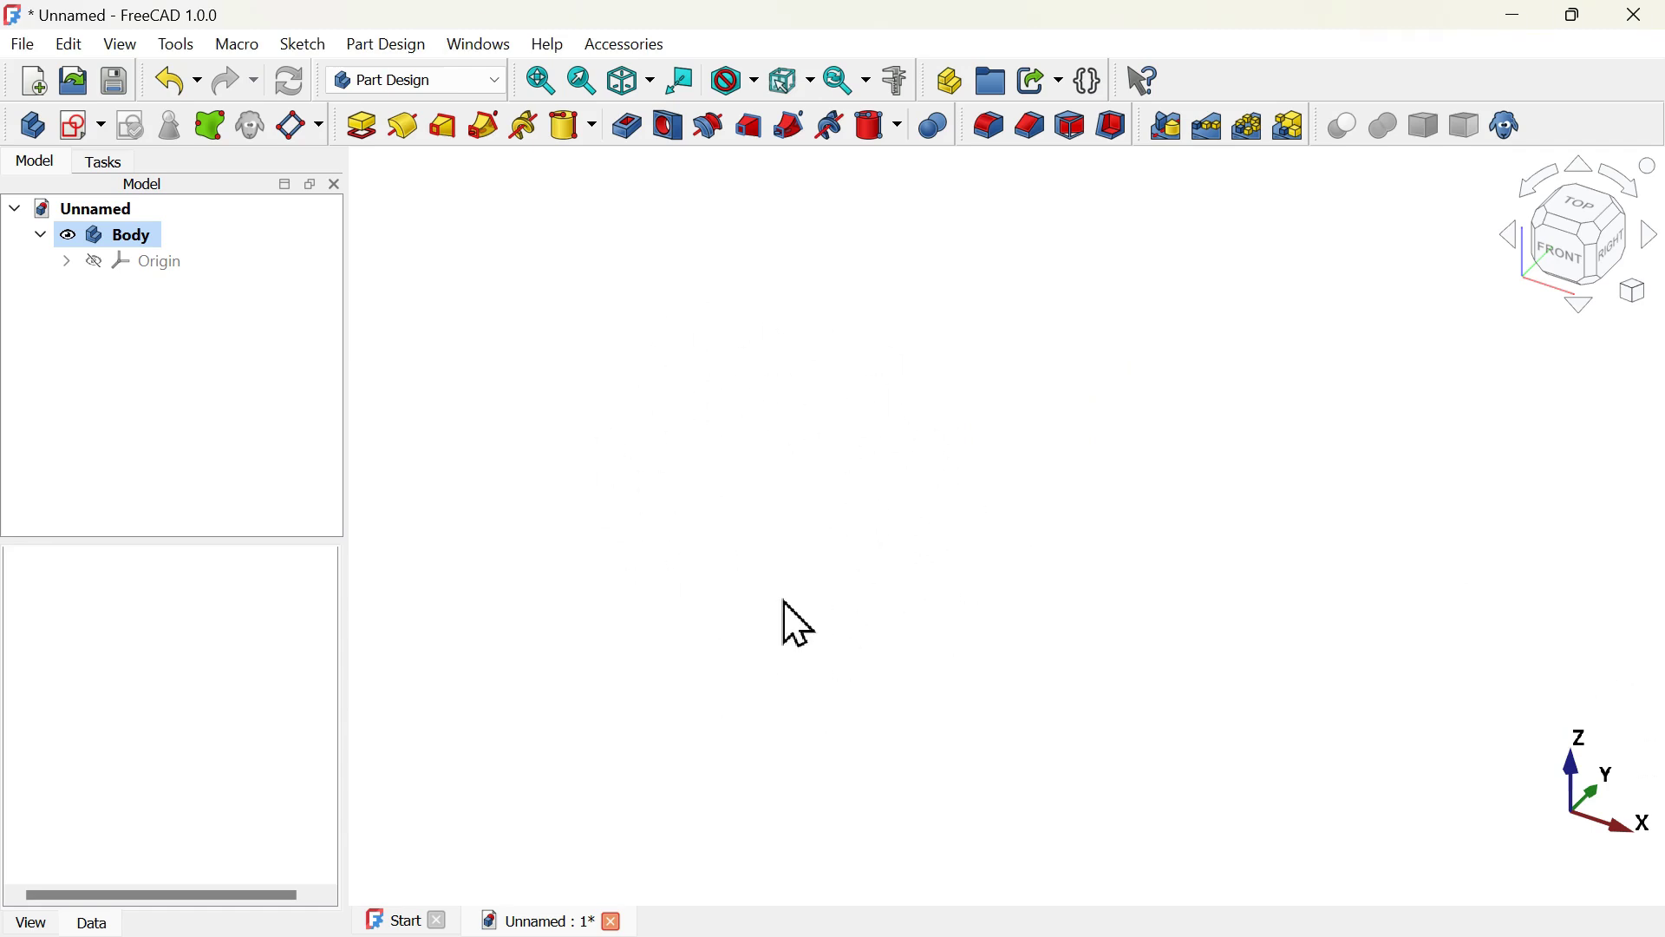
- Start a sketch on the XY plane and draw a circle centred on the origin
left_click(80, 134)
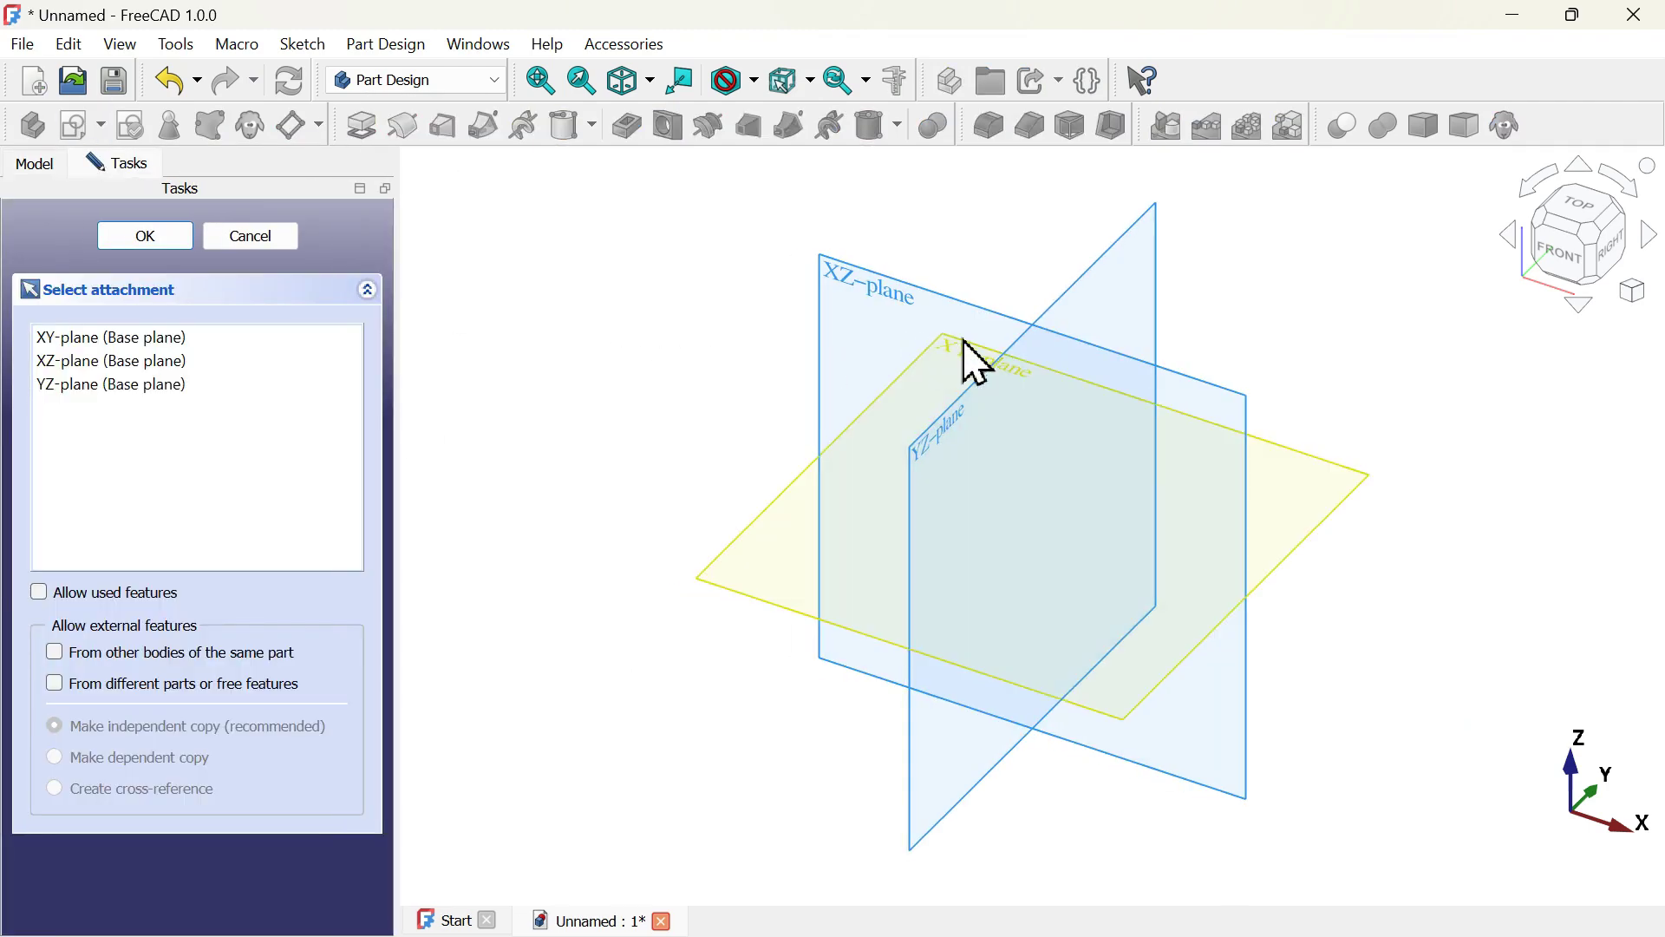
left_click(973, 375)
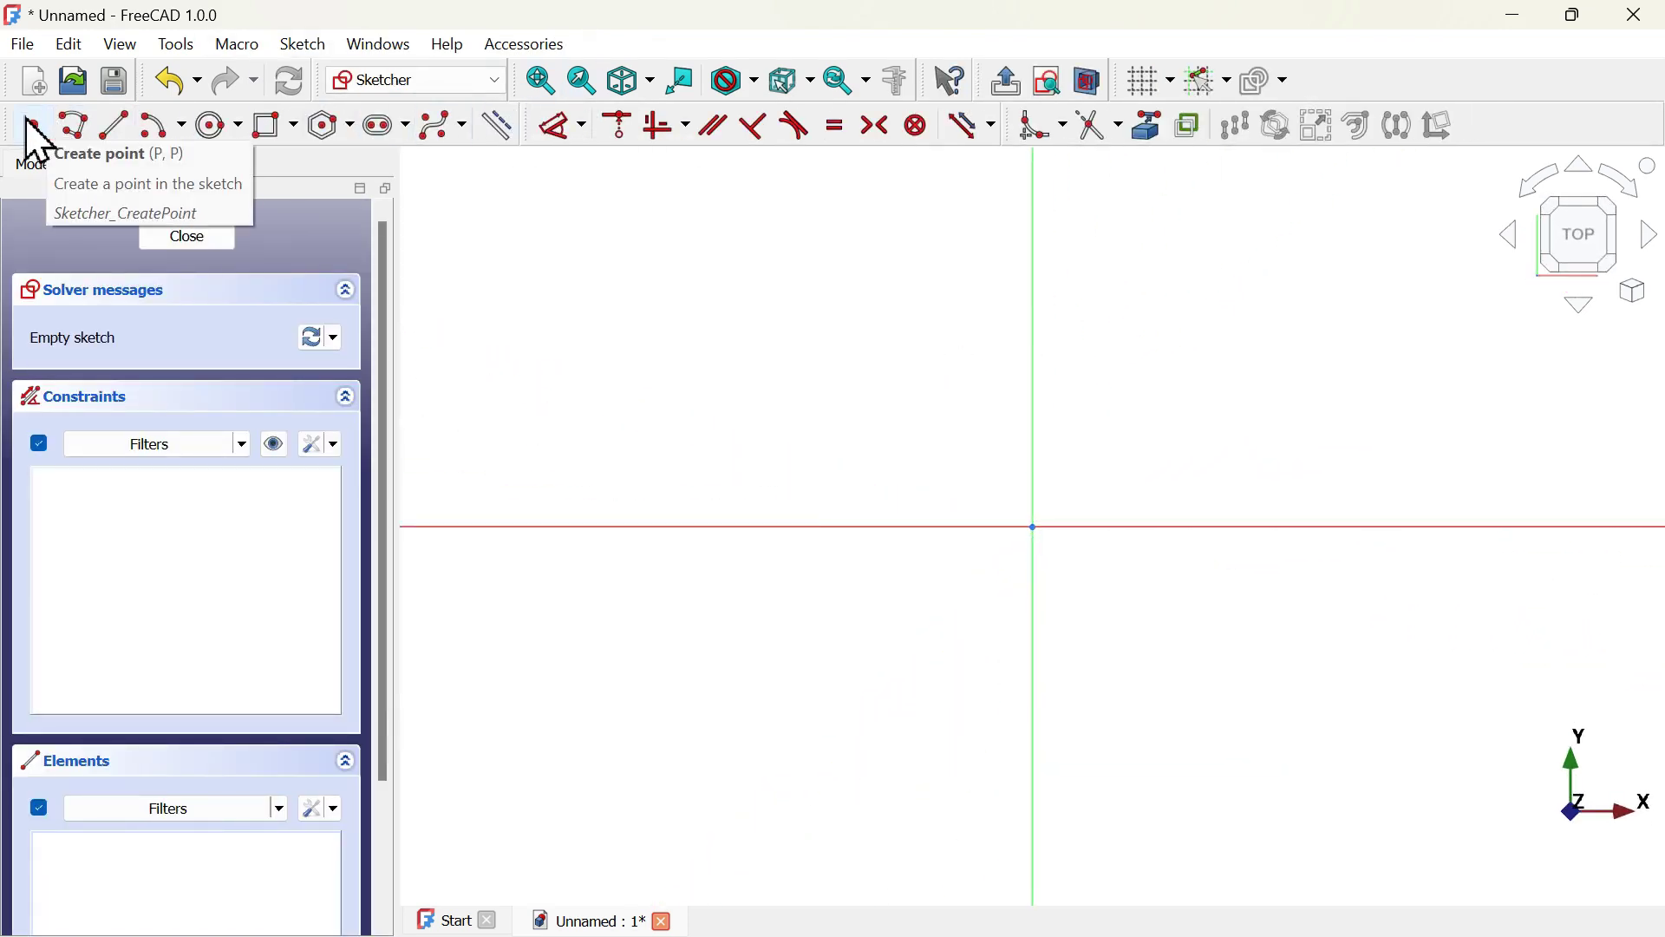
left_click(220, 128)
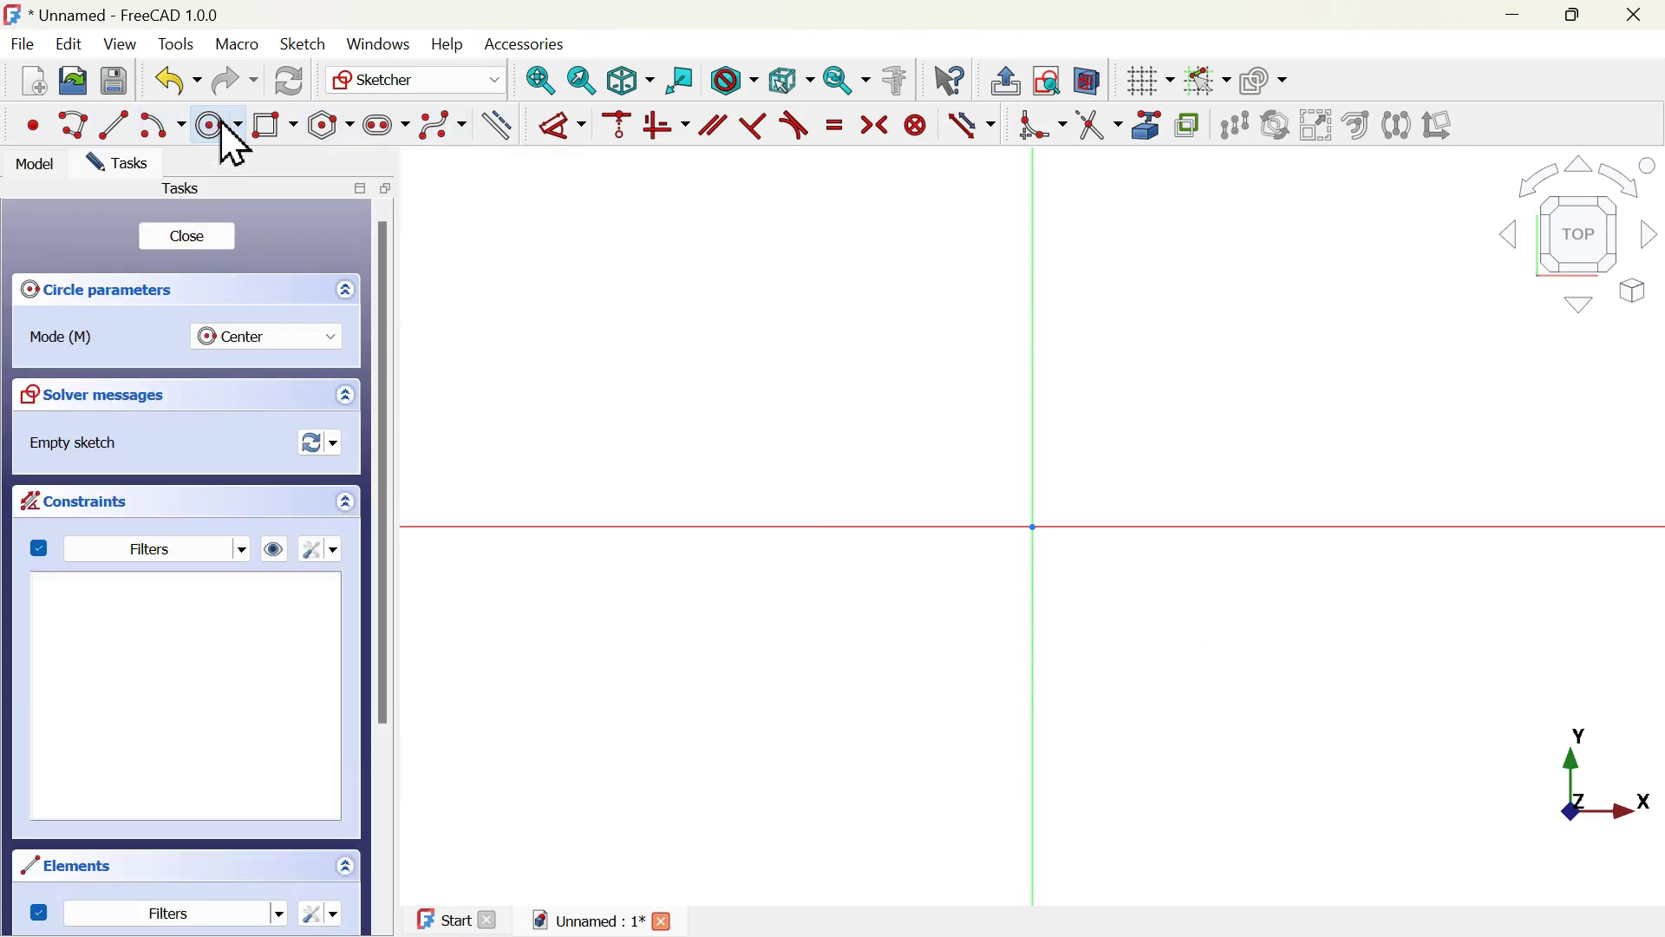
left_click(1034, 526)
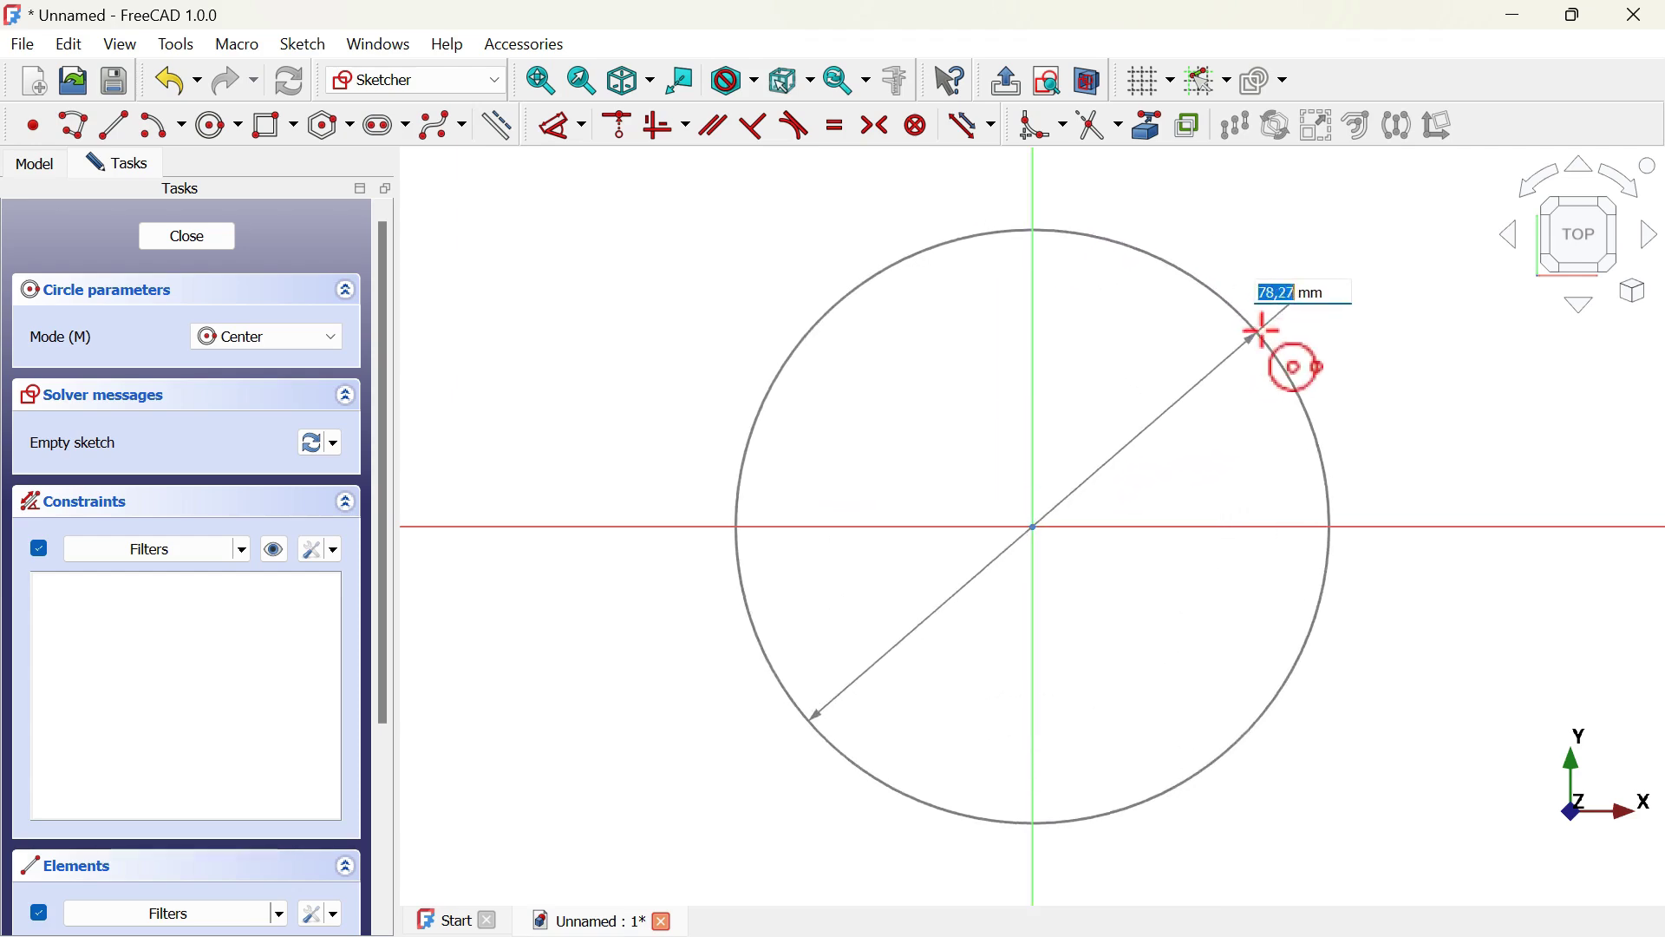
left_click(1262, 332)
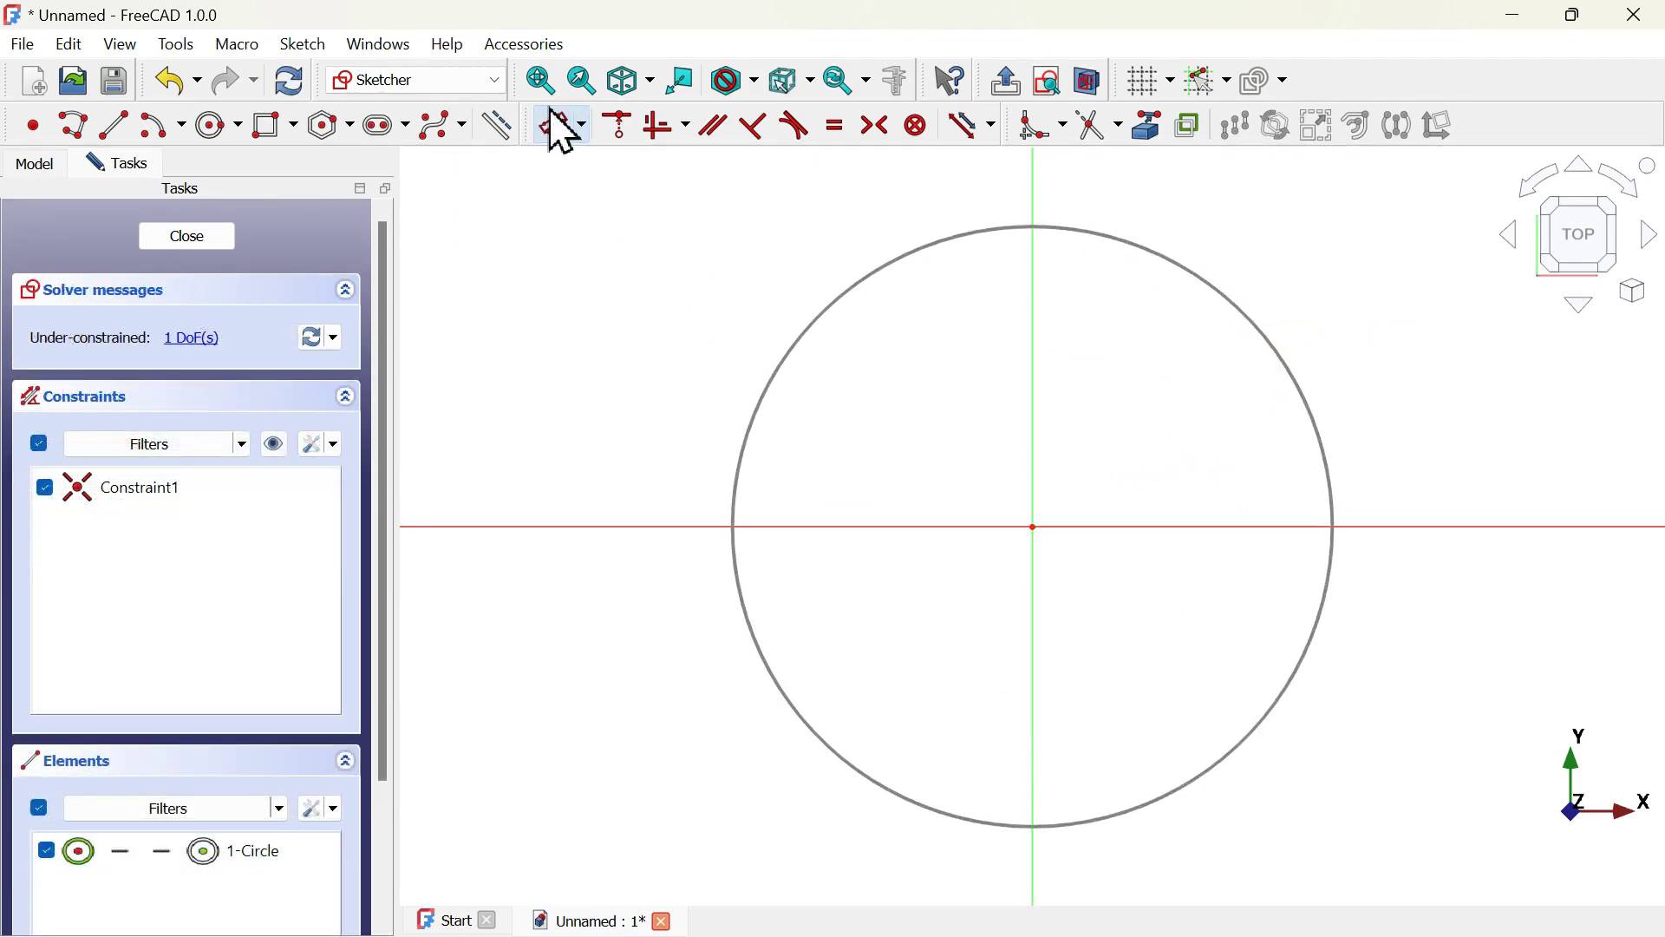
- Constrain the circle's diameter to 18 mm
left_click(562, 128)
left_click(874, 276)
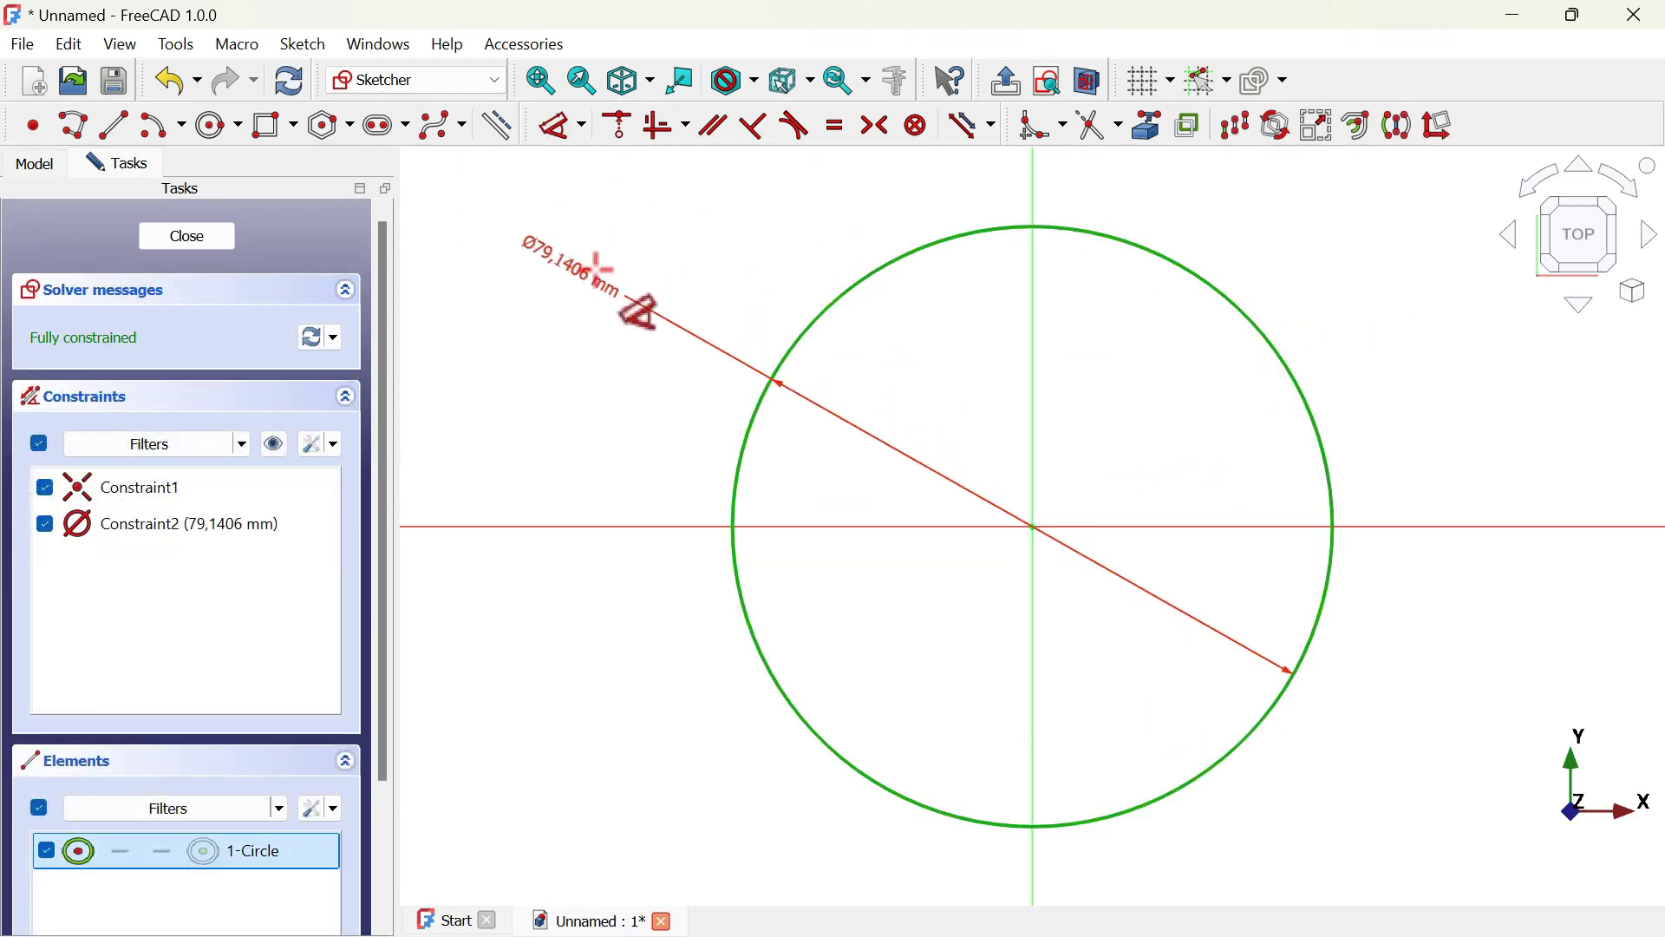
left_click(598, 269)
key("alt+Tab")
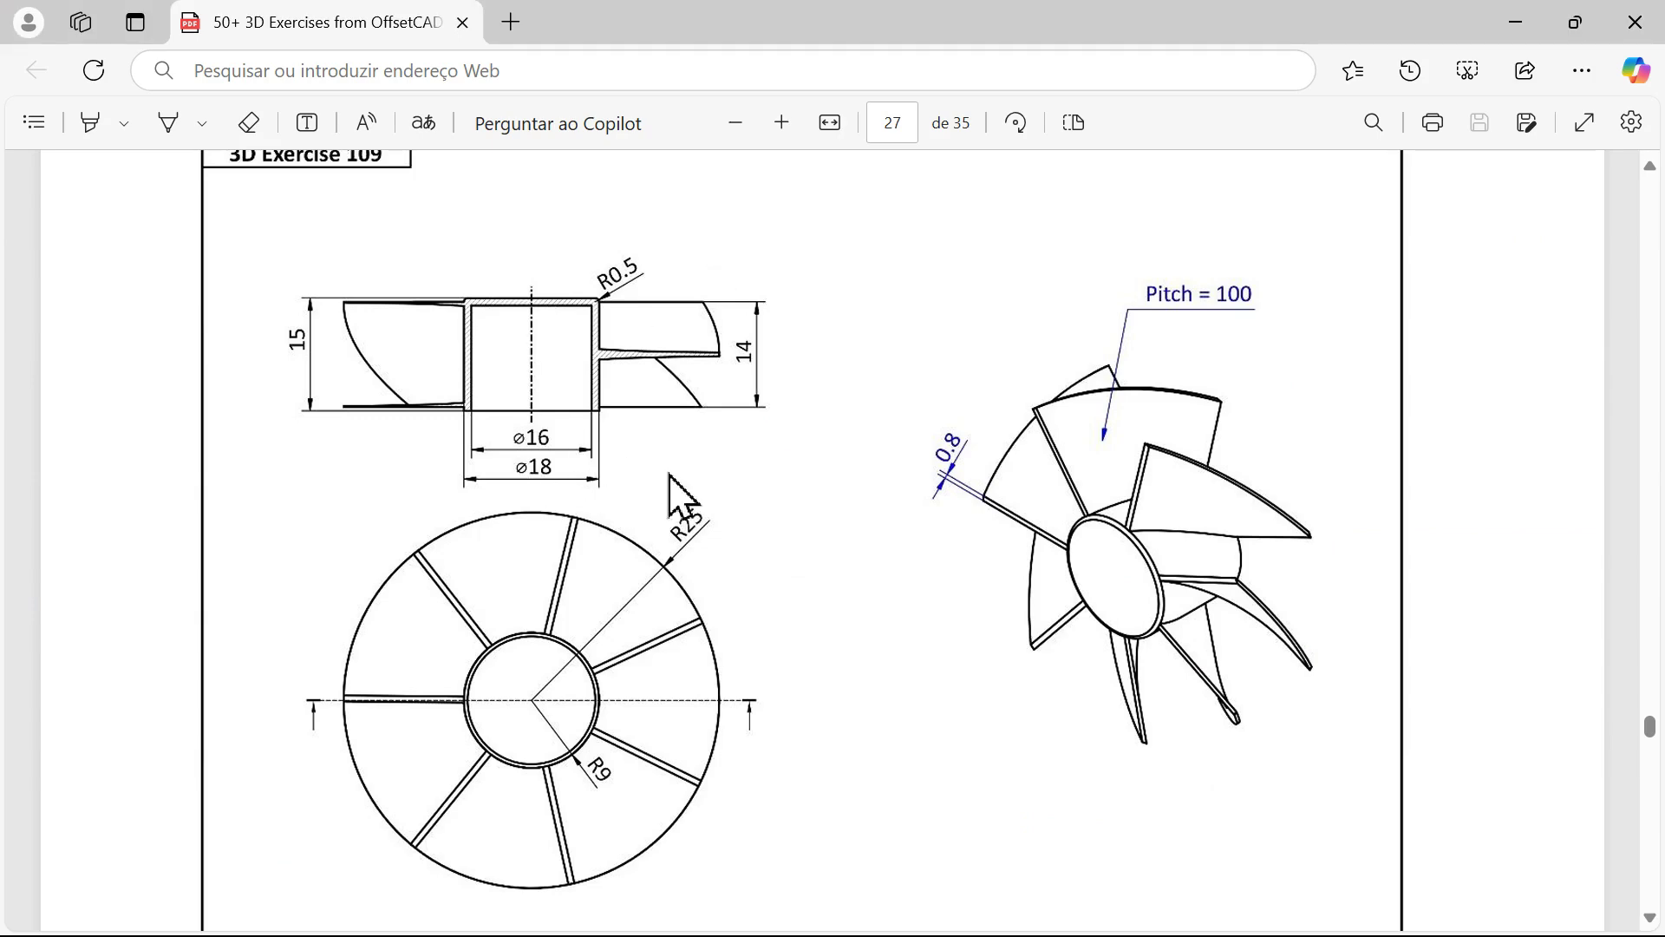
key("alt+Tab")
type("18")
key("Return")
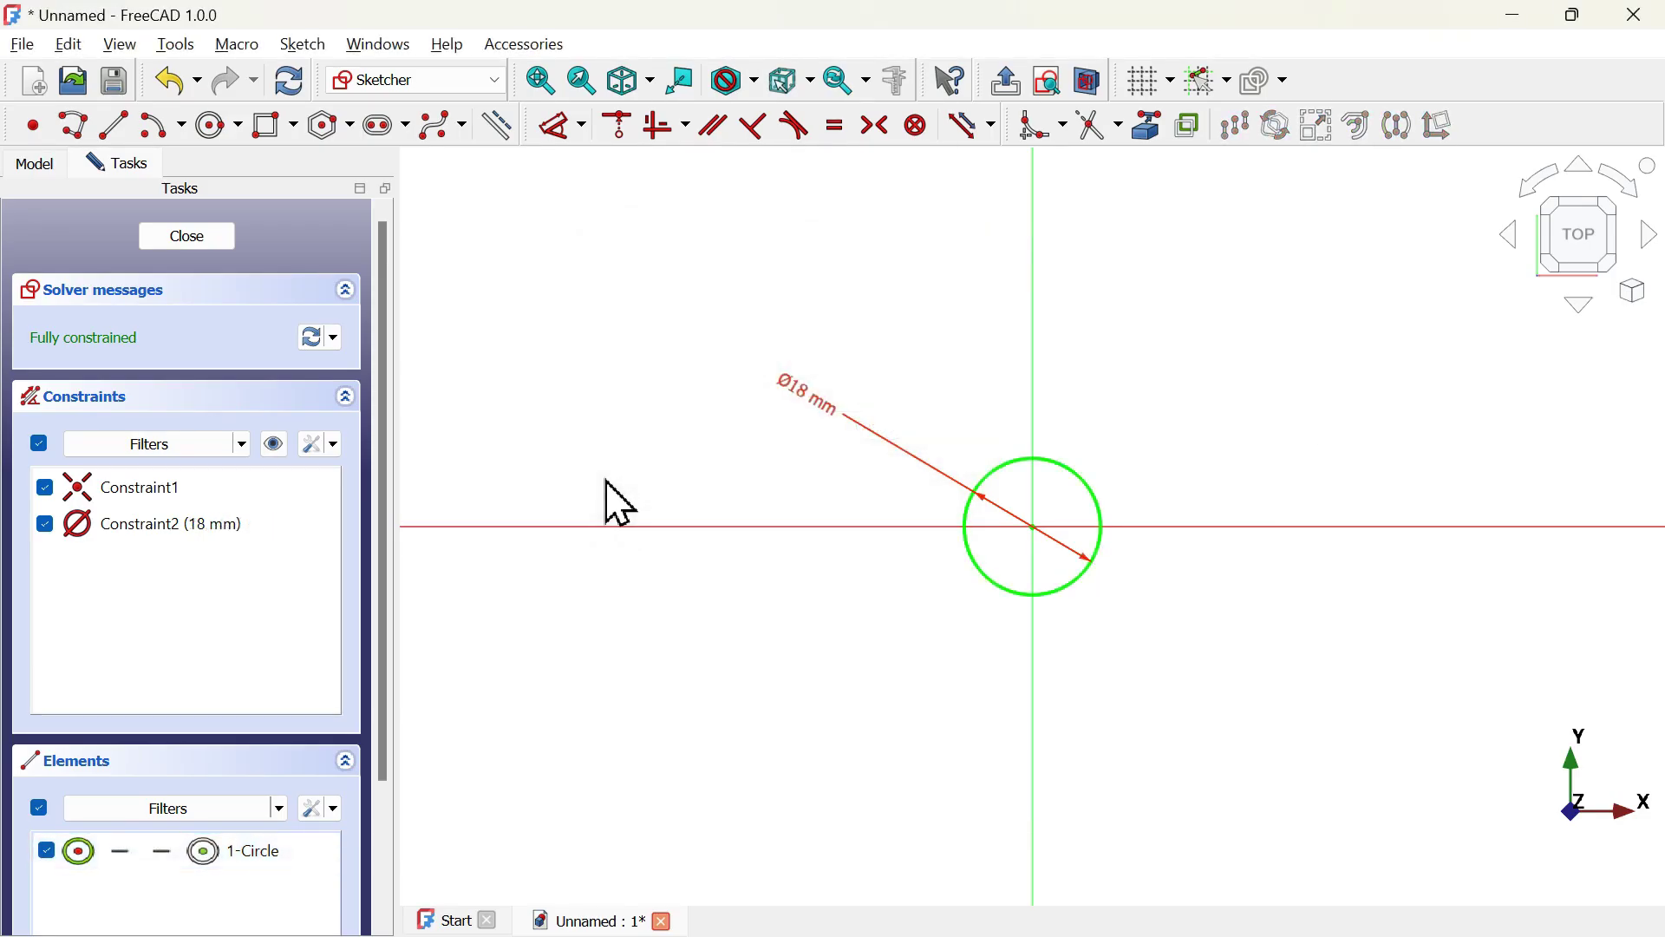
- Pad the 18 mm circle sketch 15 mm into a solid cylinder
left_click(195, 246)
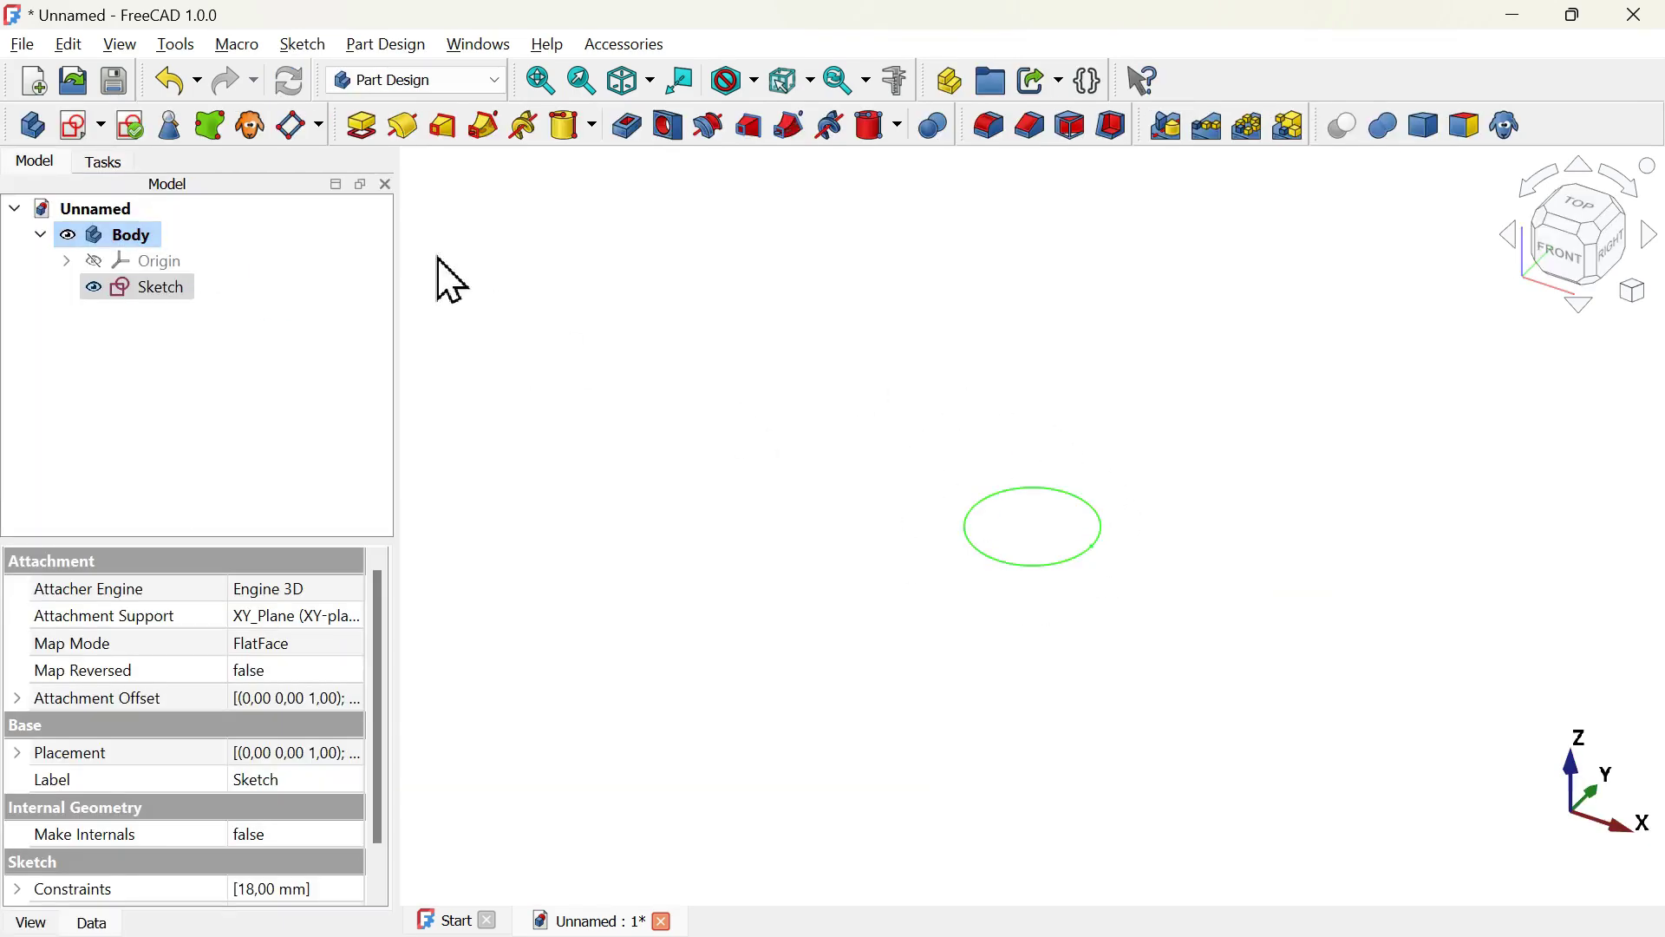
left_click(363, 137)
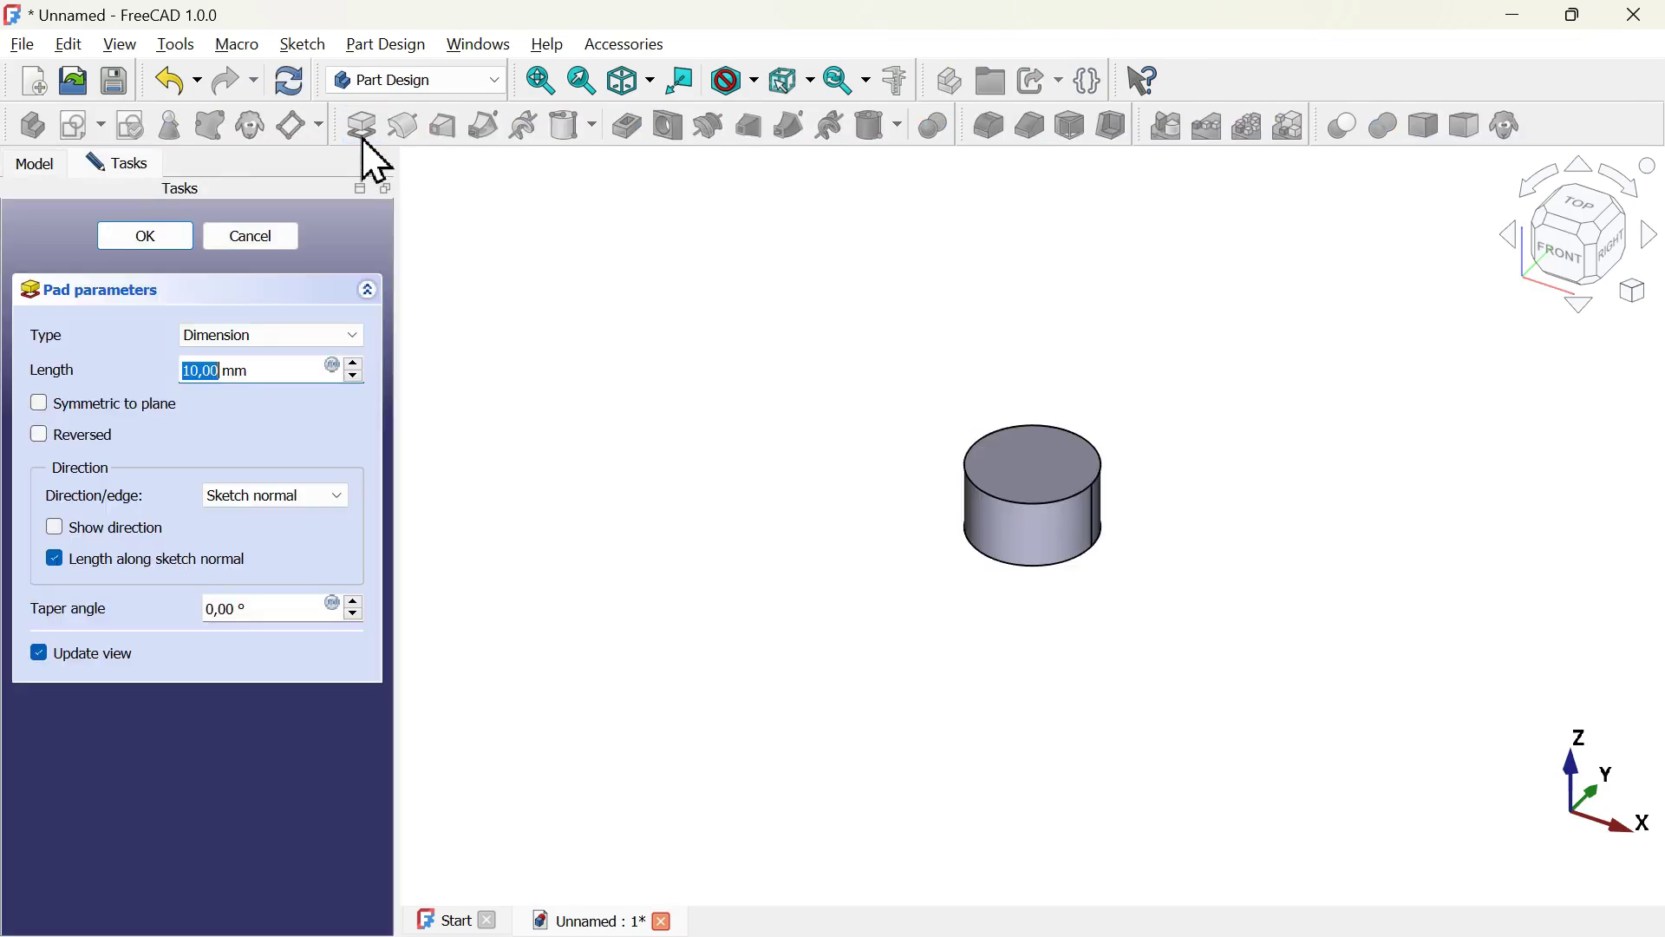
left_click_drag(275, 370, 104, 370)
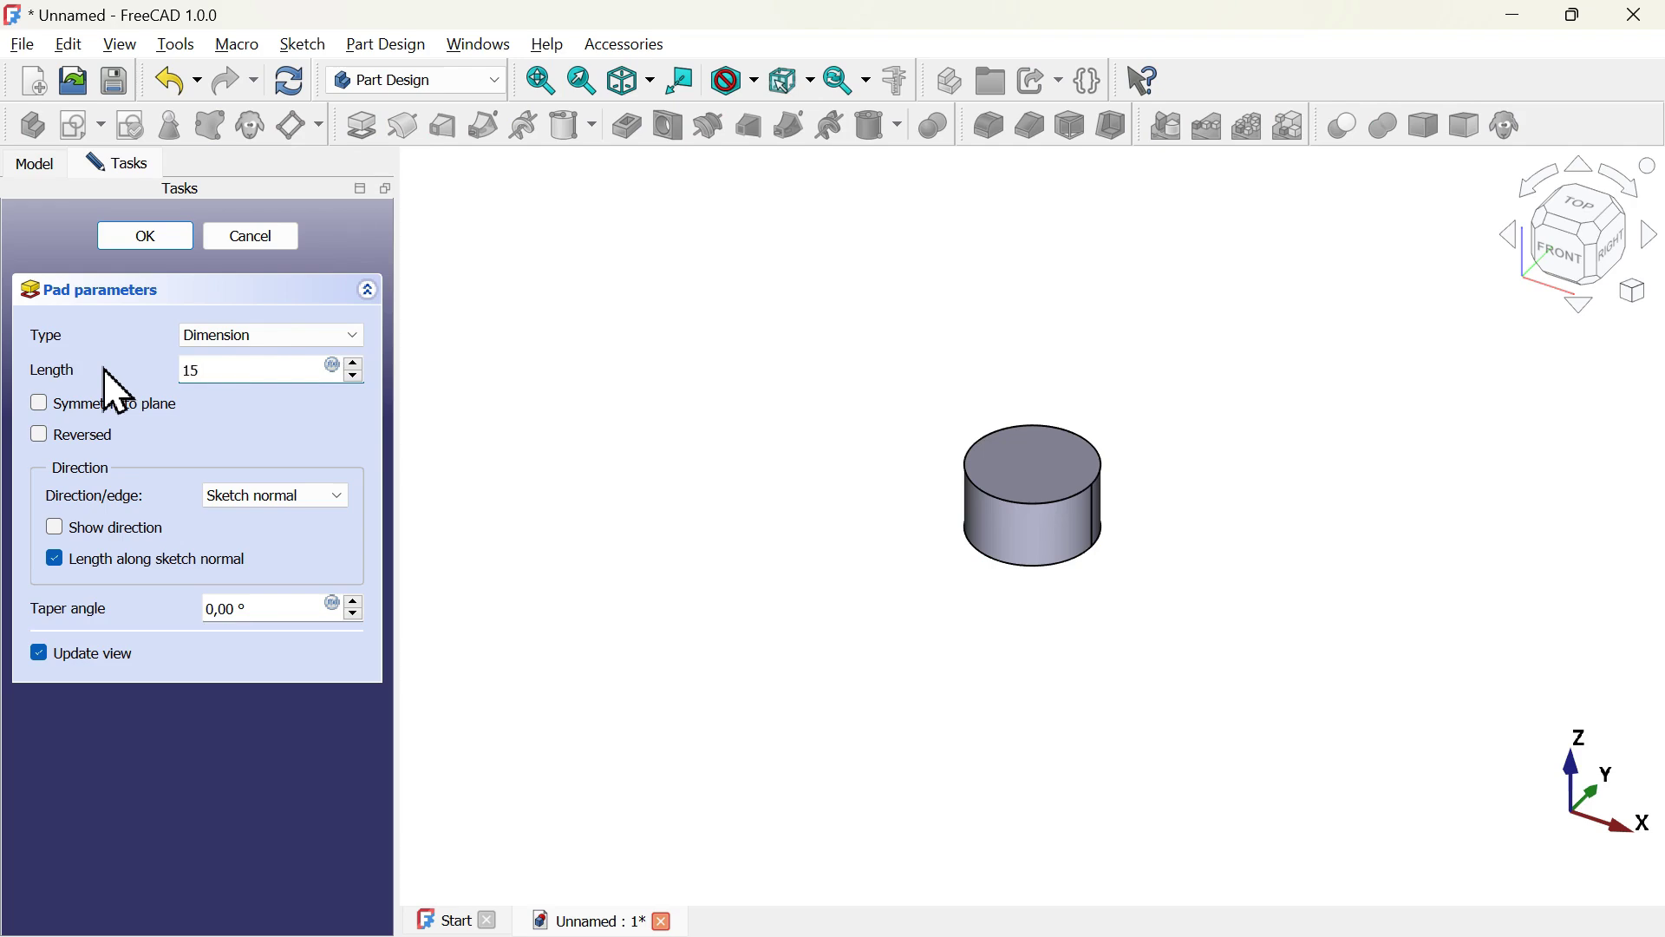
type("15")
key("Return")
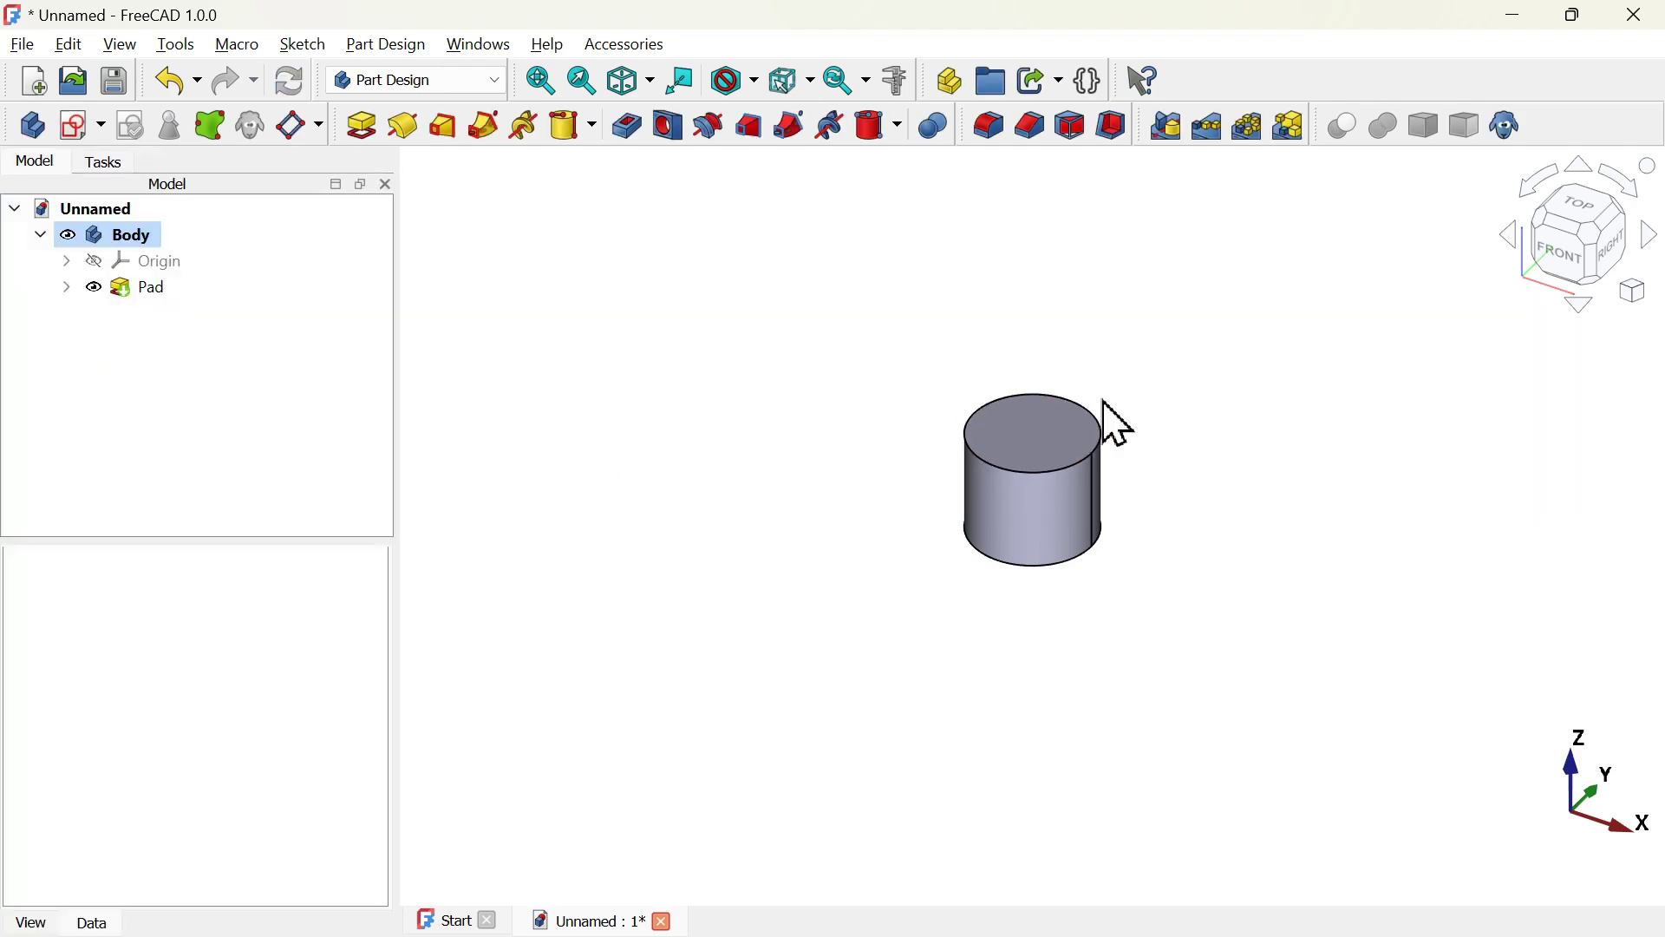
scroll(1085, 565, "up", 5)
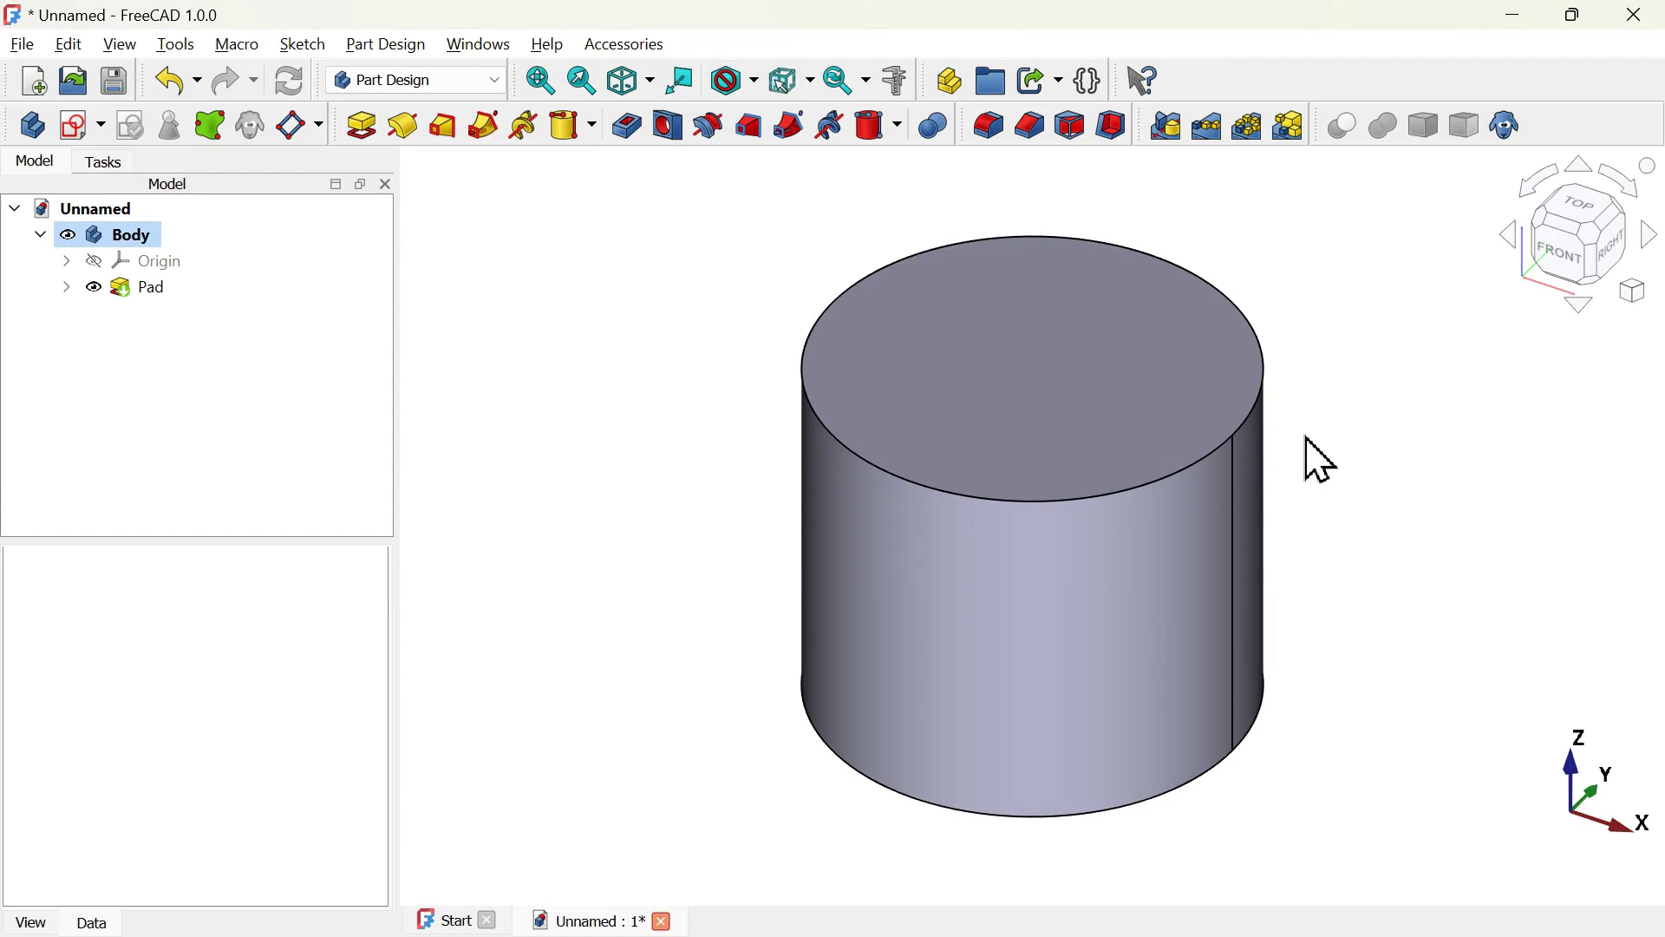
- Delete the Pad feature and its 18 mm circle sketch from the Body
left_click(155, 289)
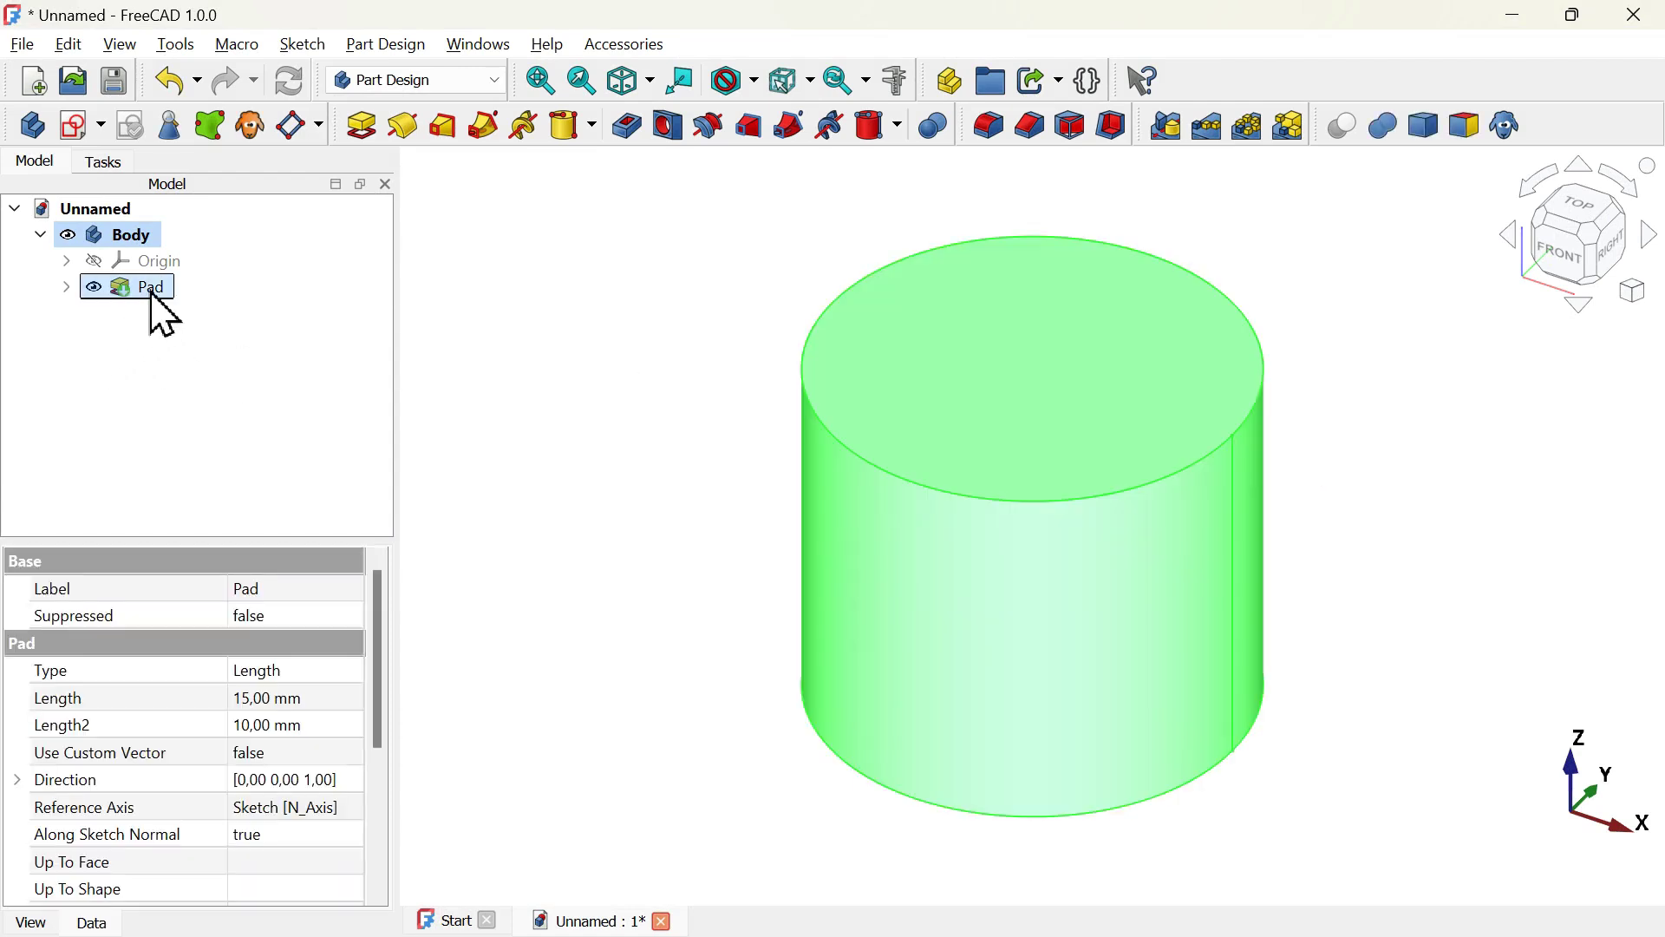
key("Delete")
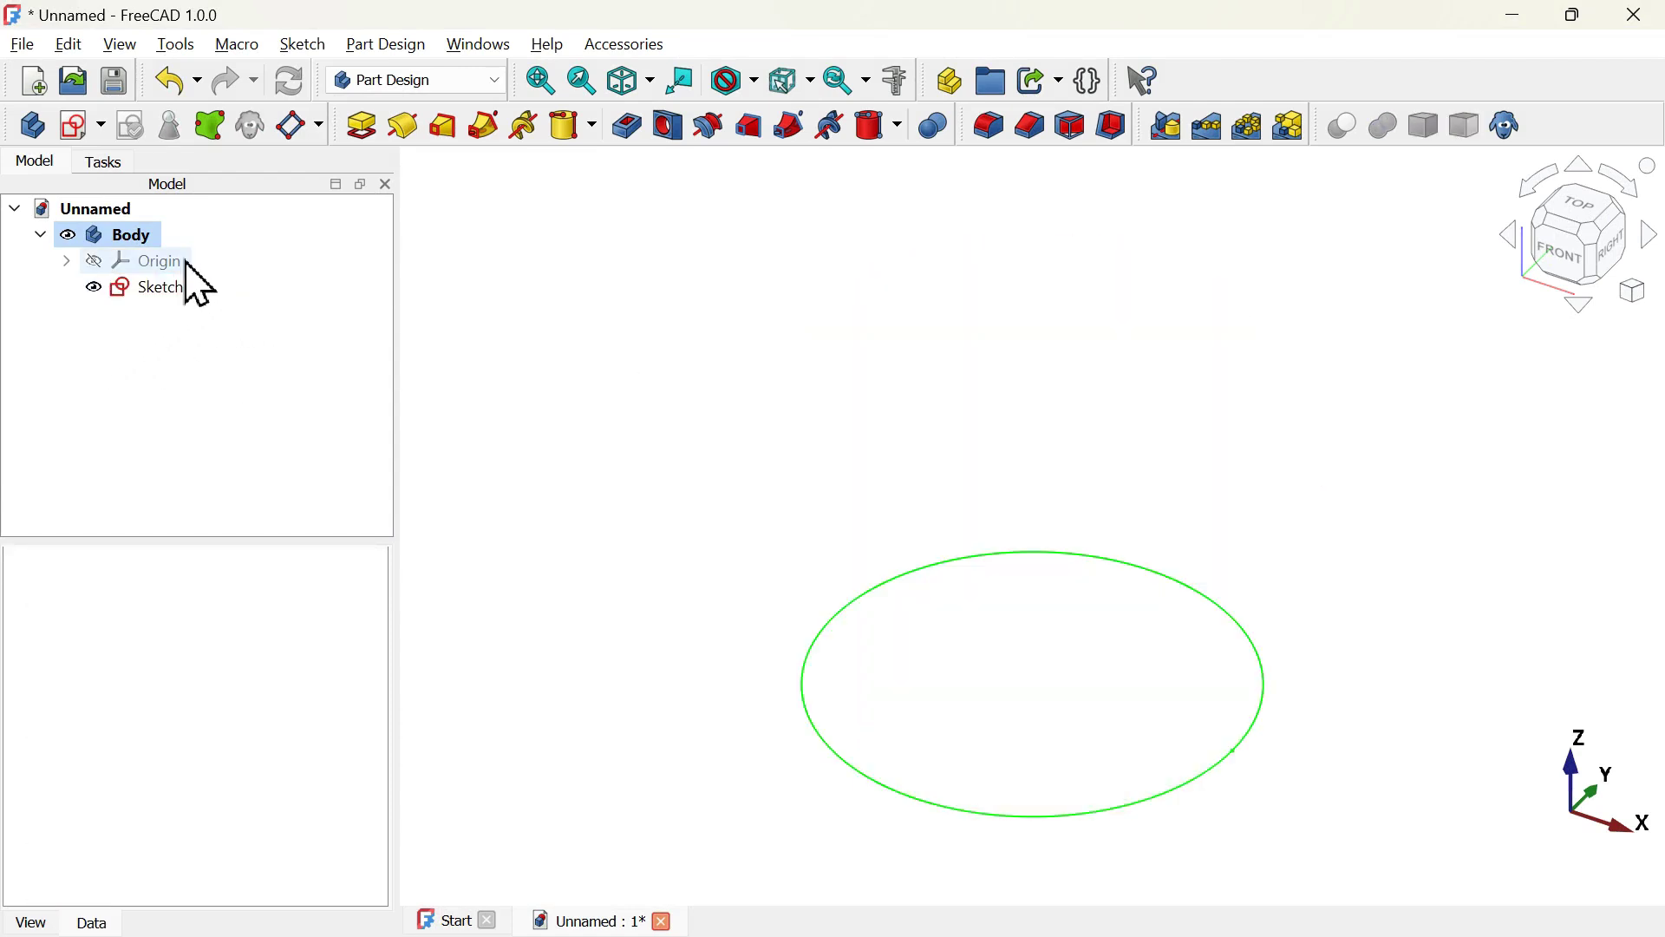
left_click(137, 295)
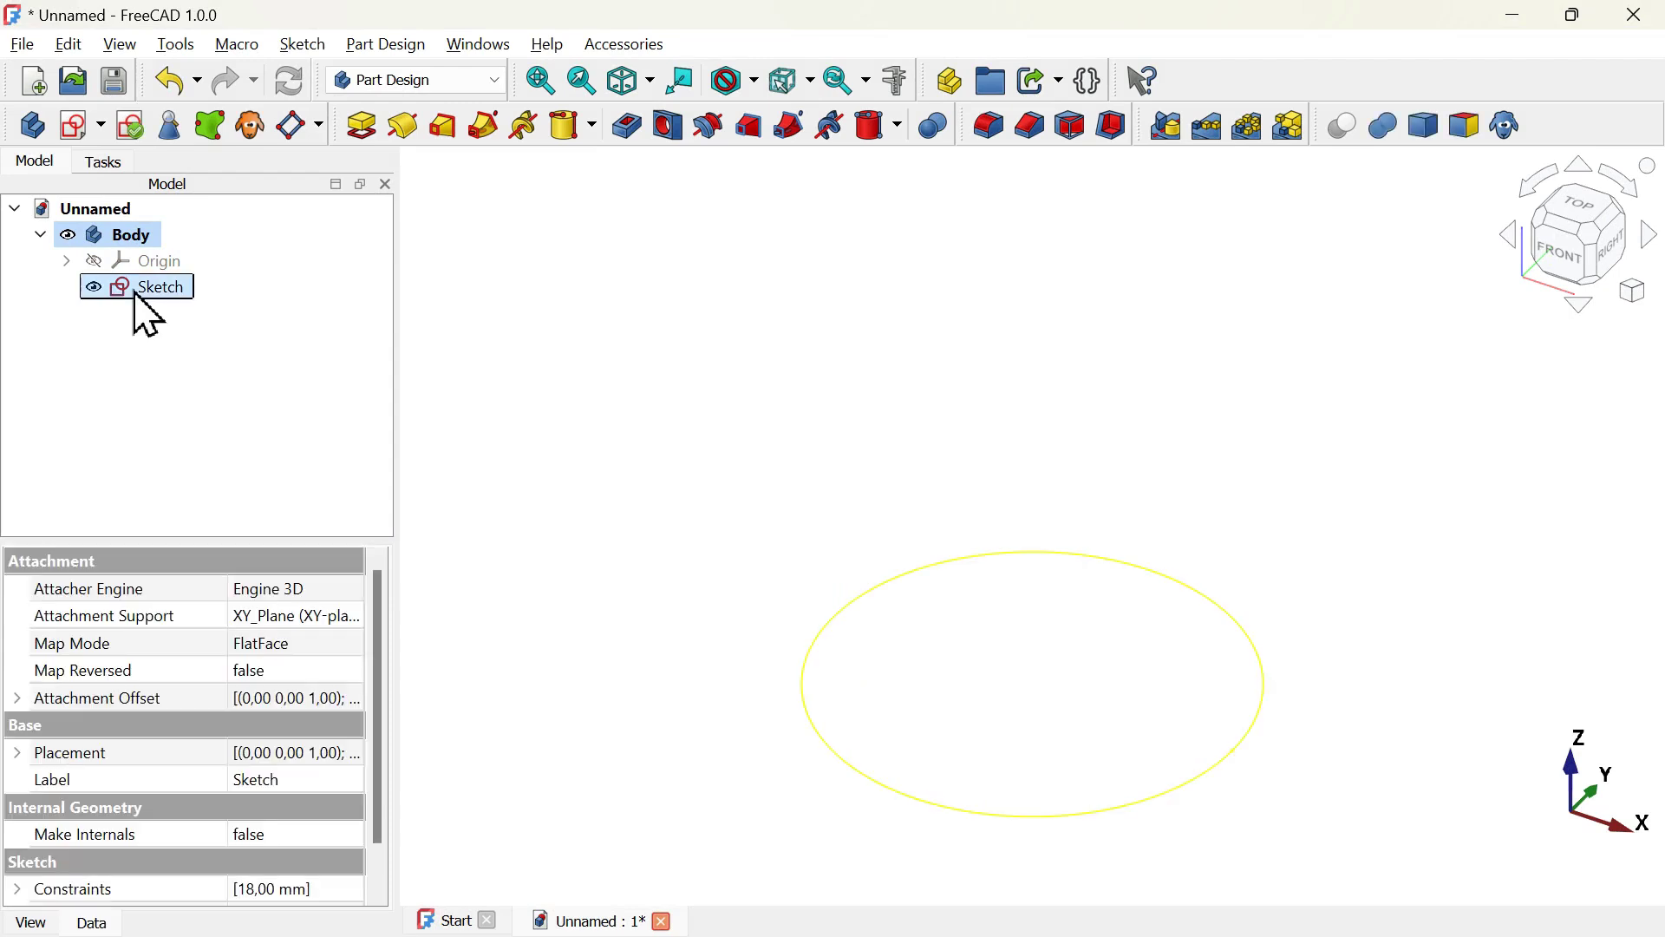
key("Delete")
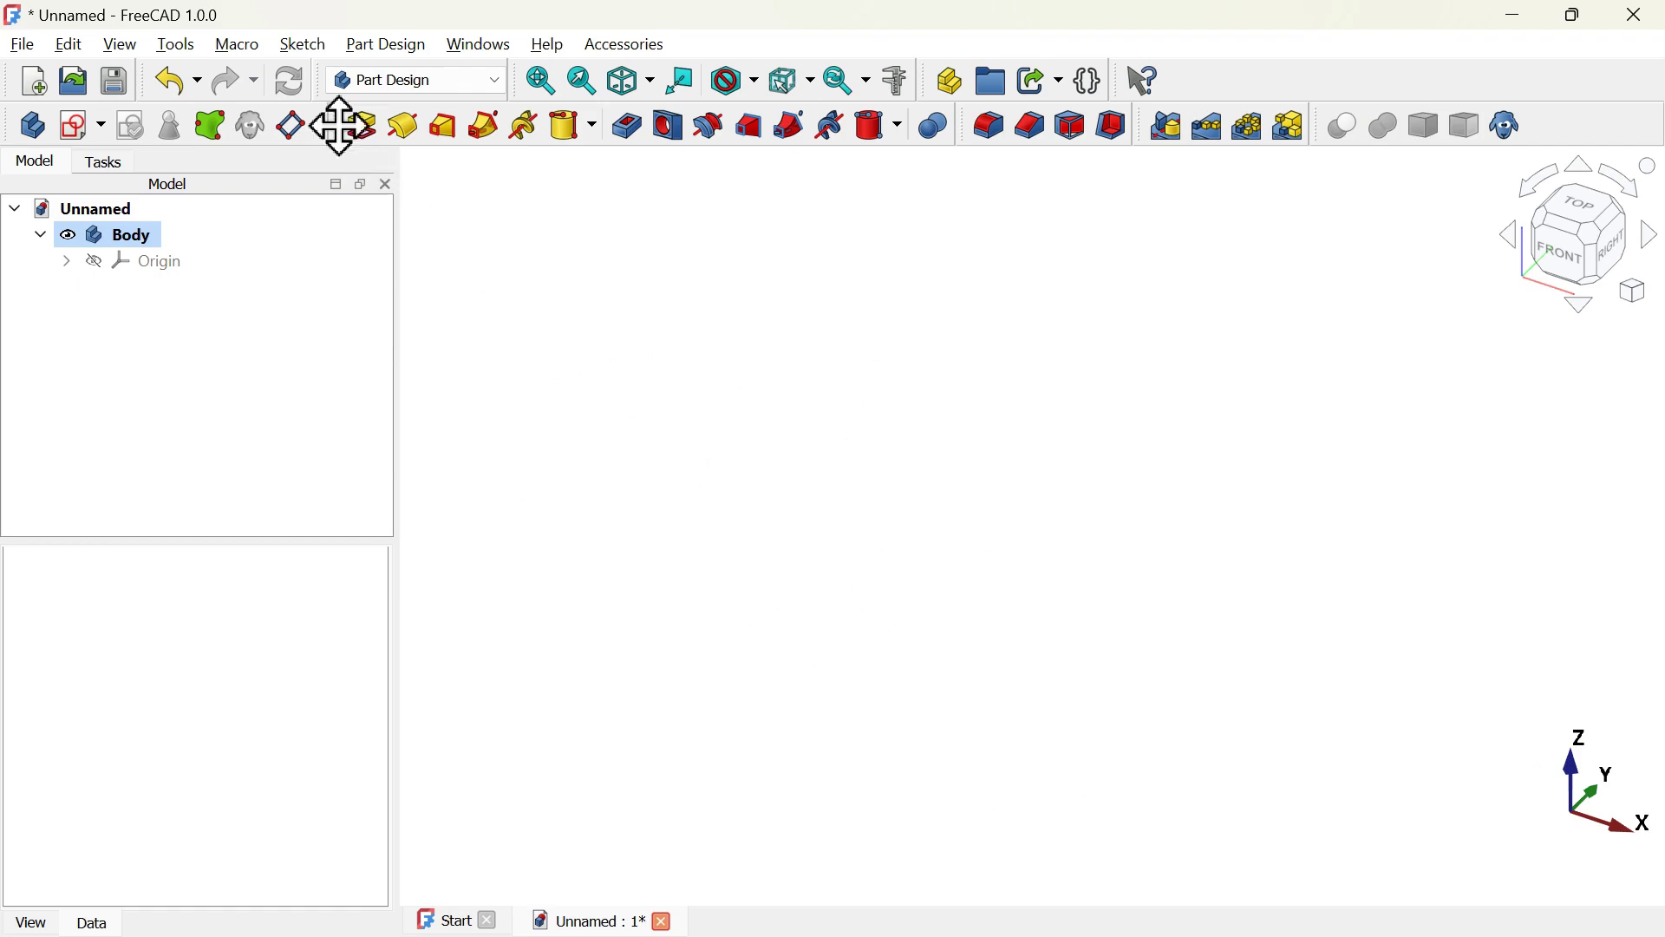
- Add an additive cylinder attached to XY_Plane and set its radius to 9 mm
left_click(595, 130)
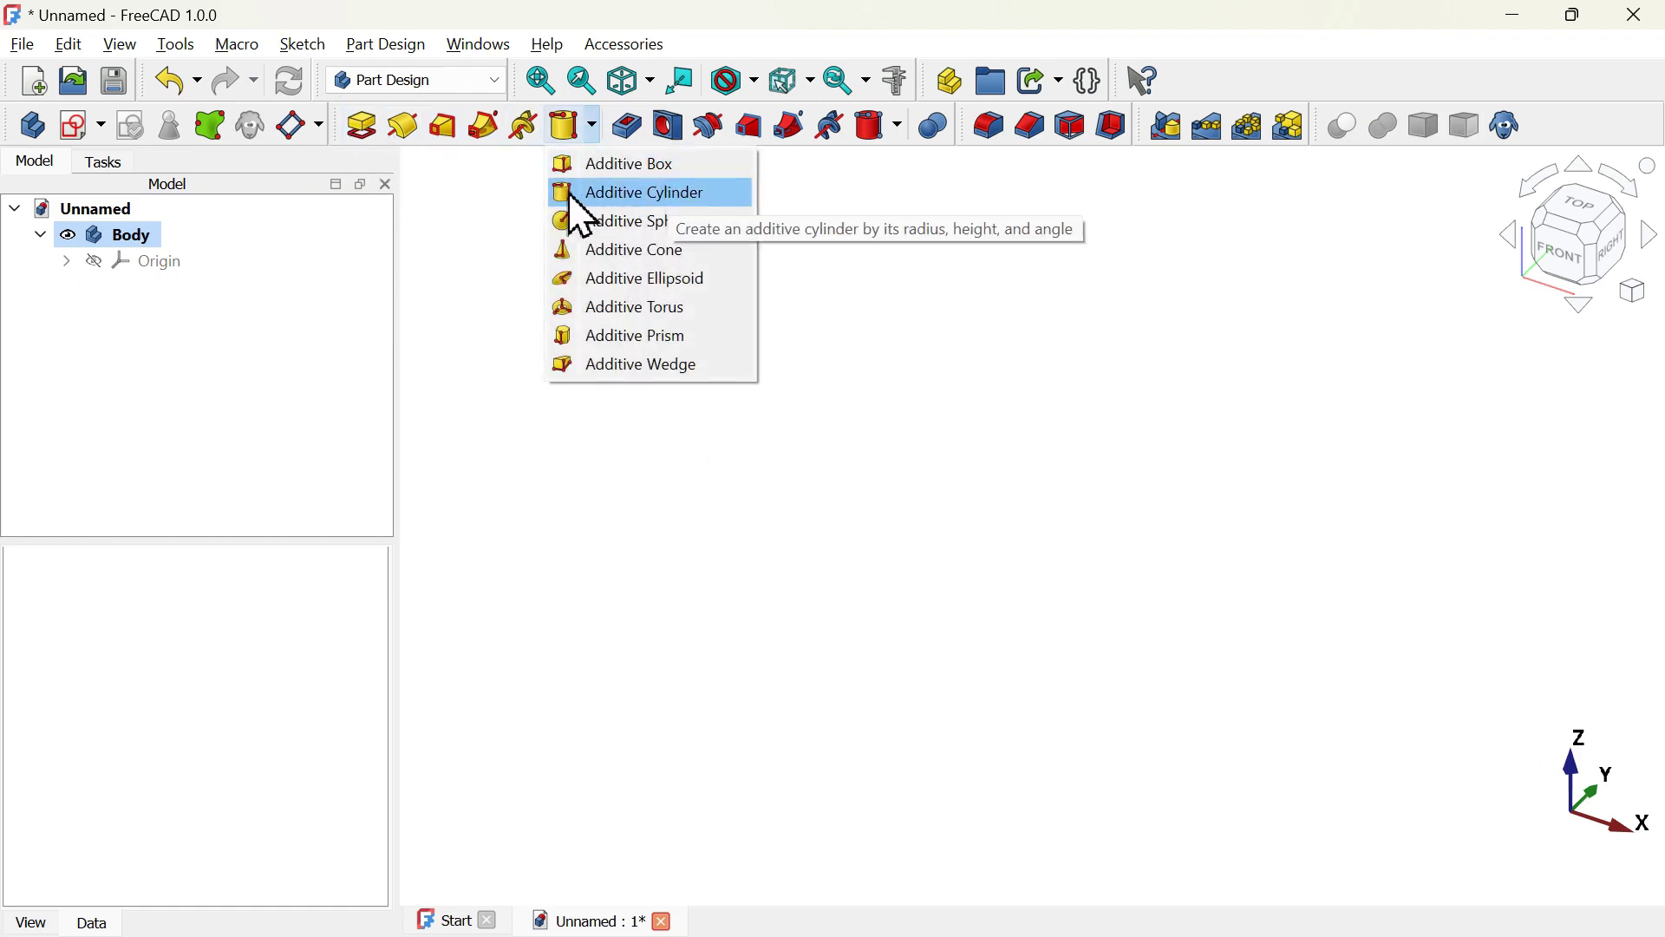
left_click(685, 198)
scroll(646, 208, "down", 3)
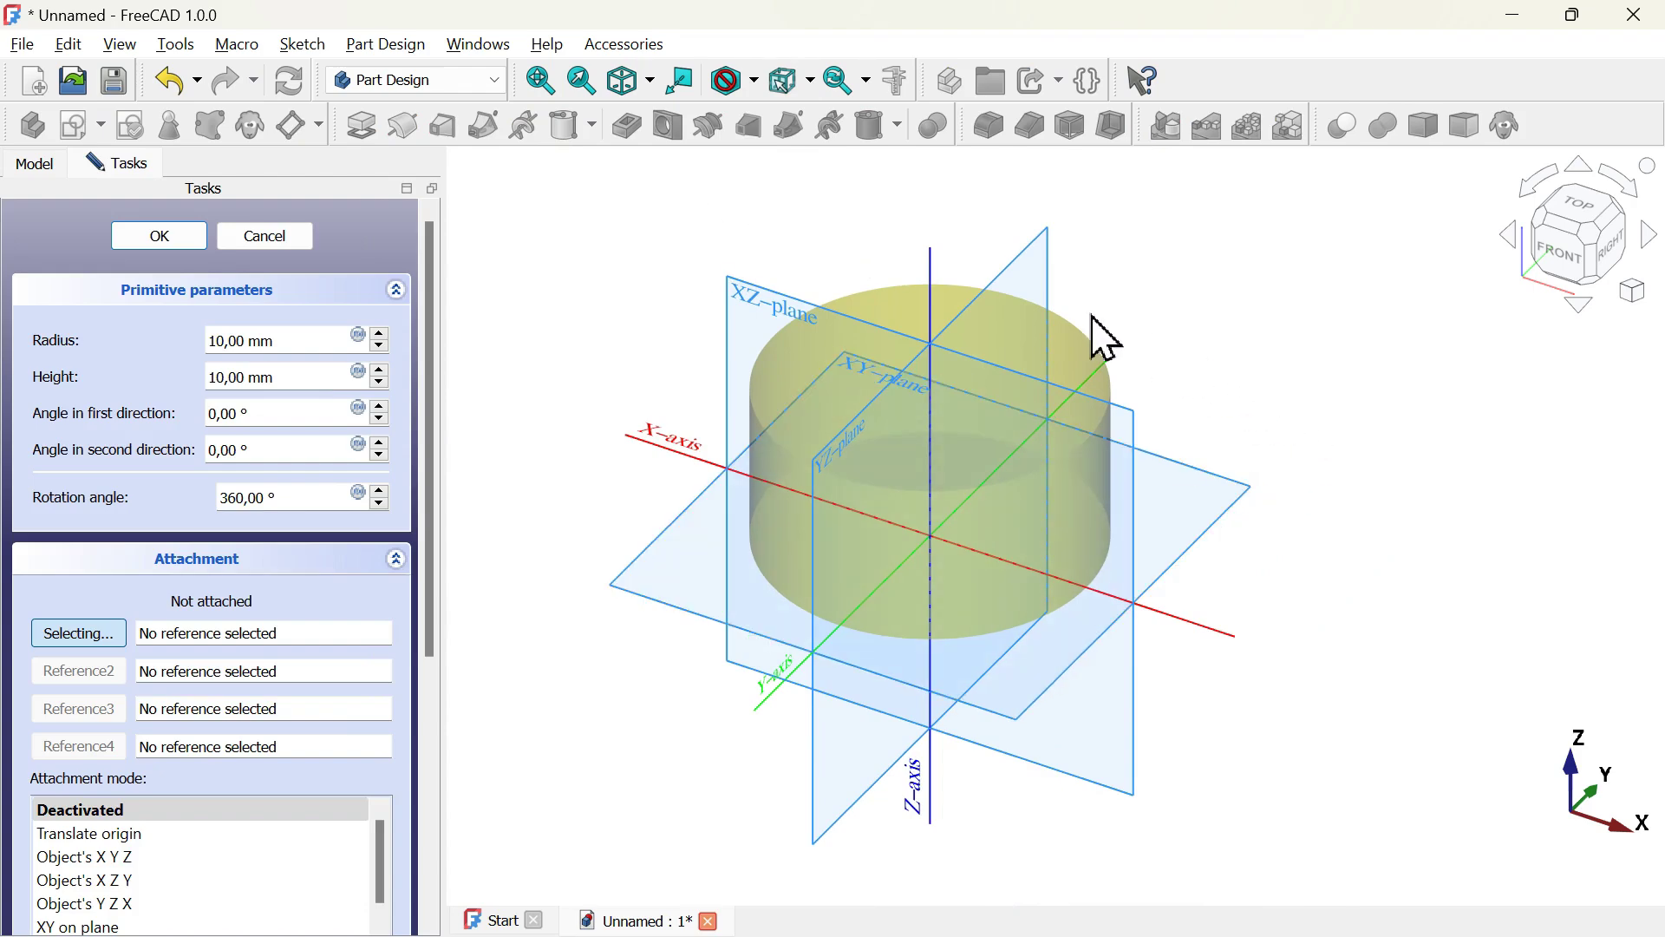
left_click(1256, 527)
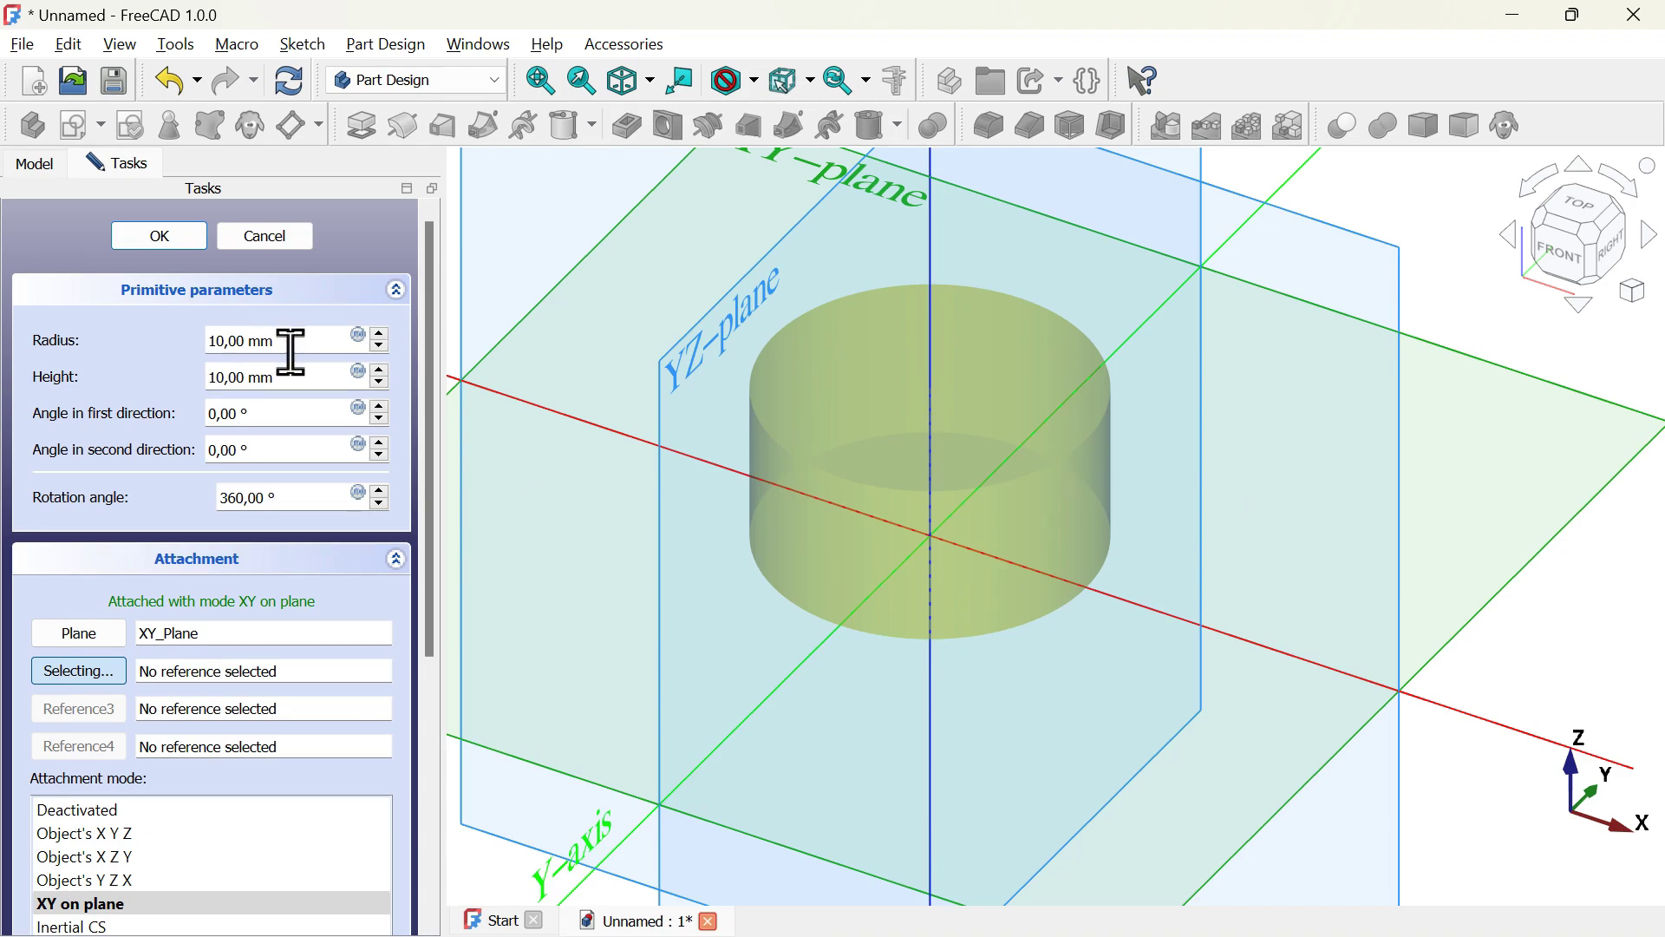
left_click_drag(325, 346, 137, 336)
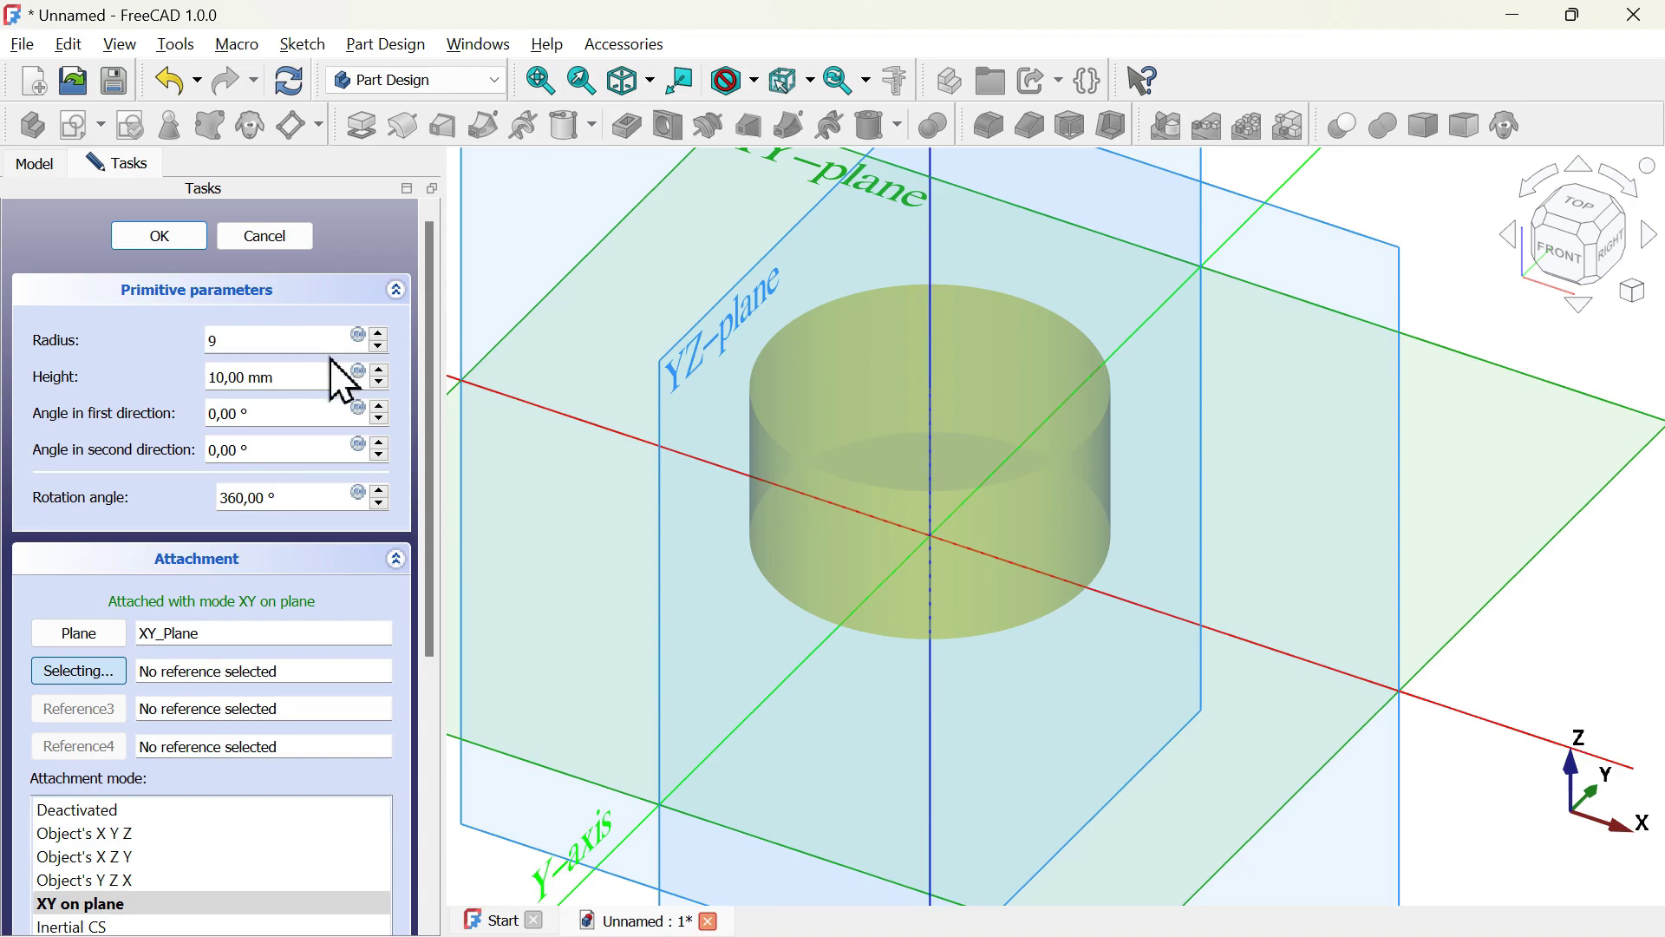
key("alt+Tab")
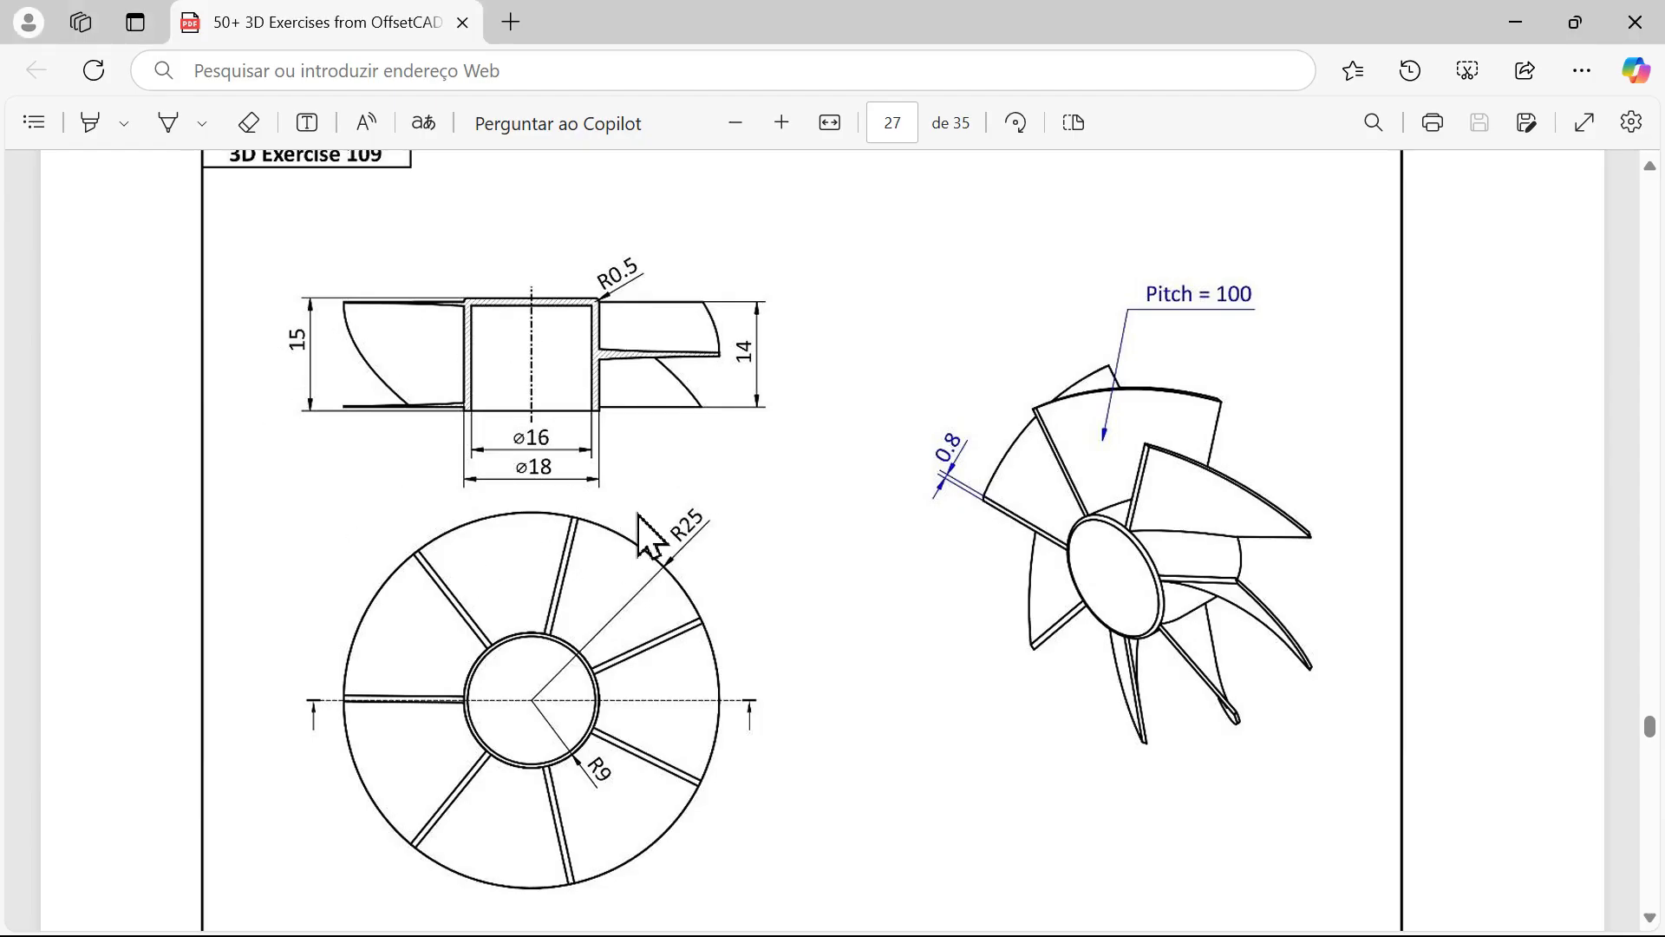
key("alt+Tab")
- Set the cylinder's height to 15 mm and confirm it as the hub
key("Tab")
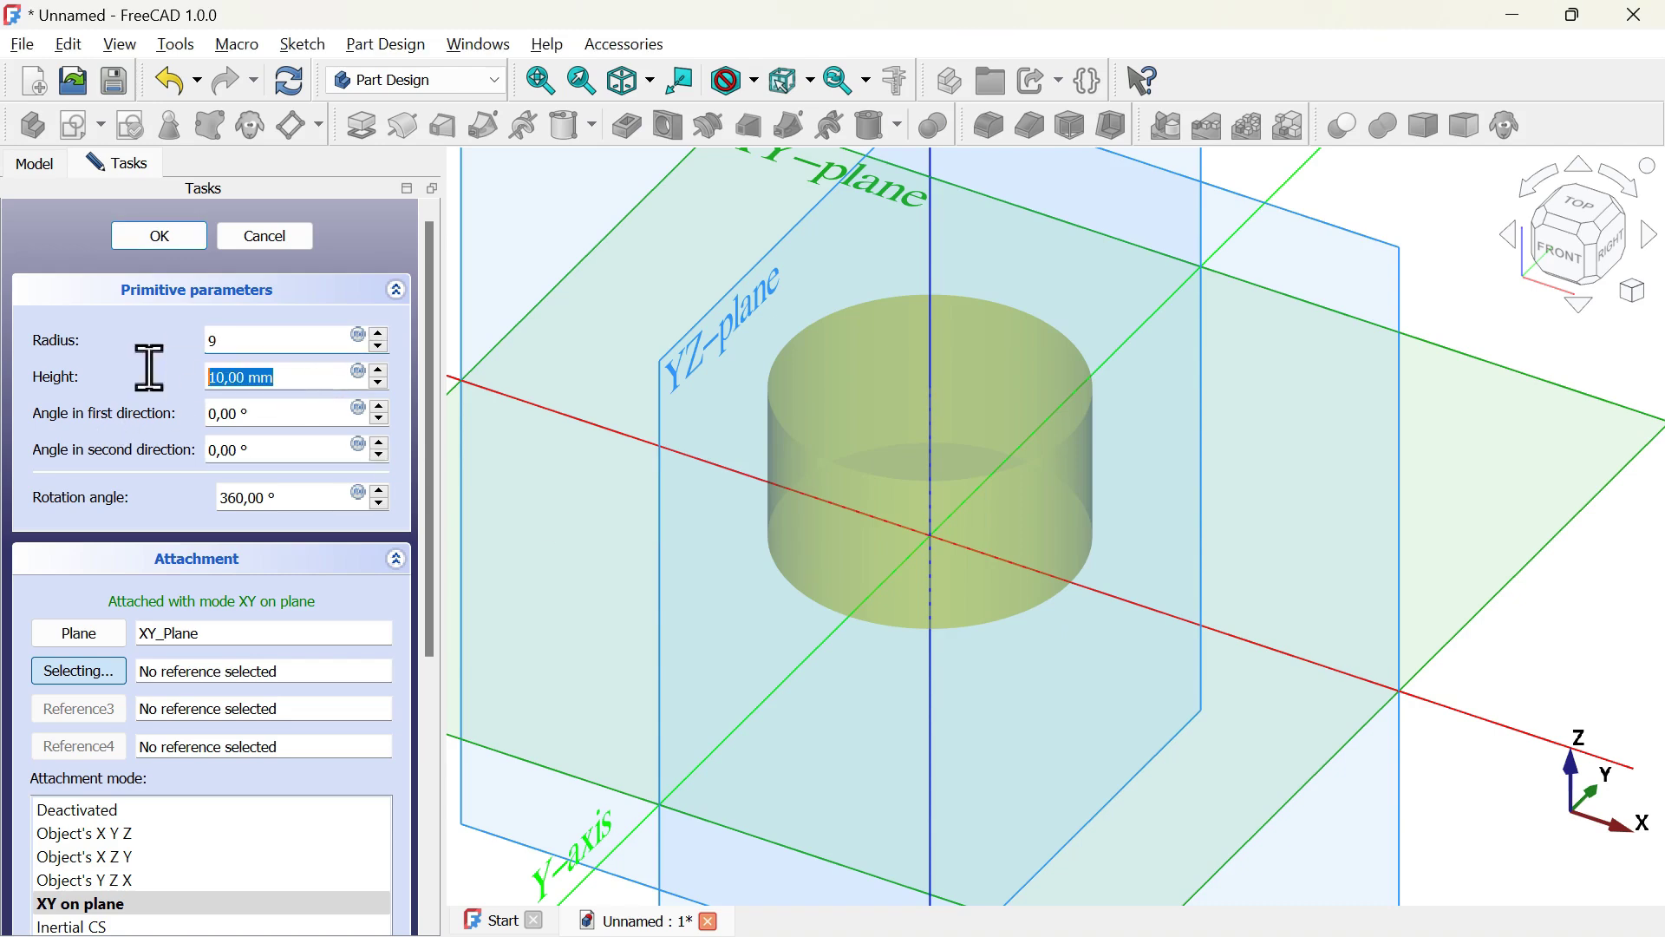
type("15")
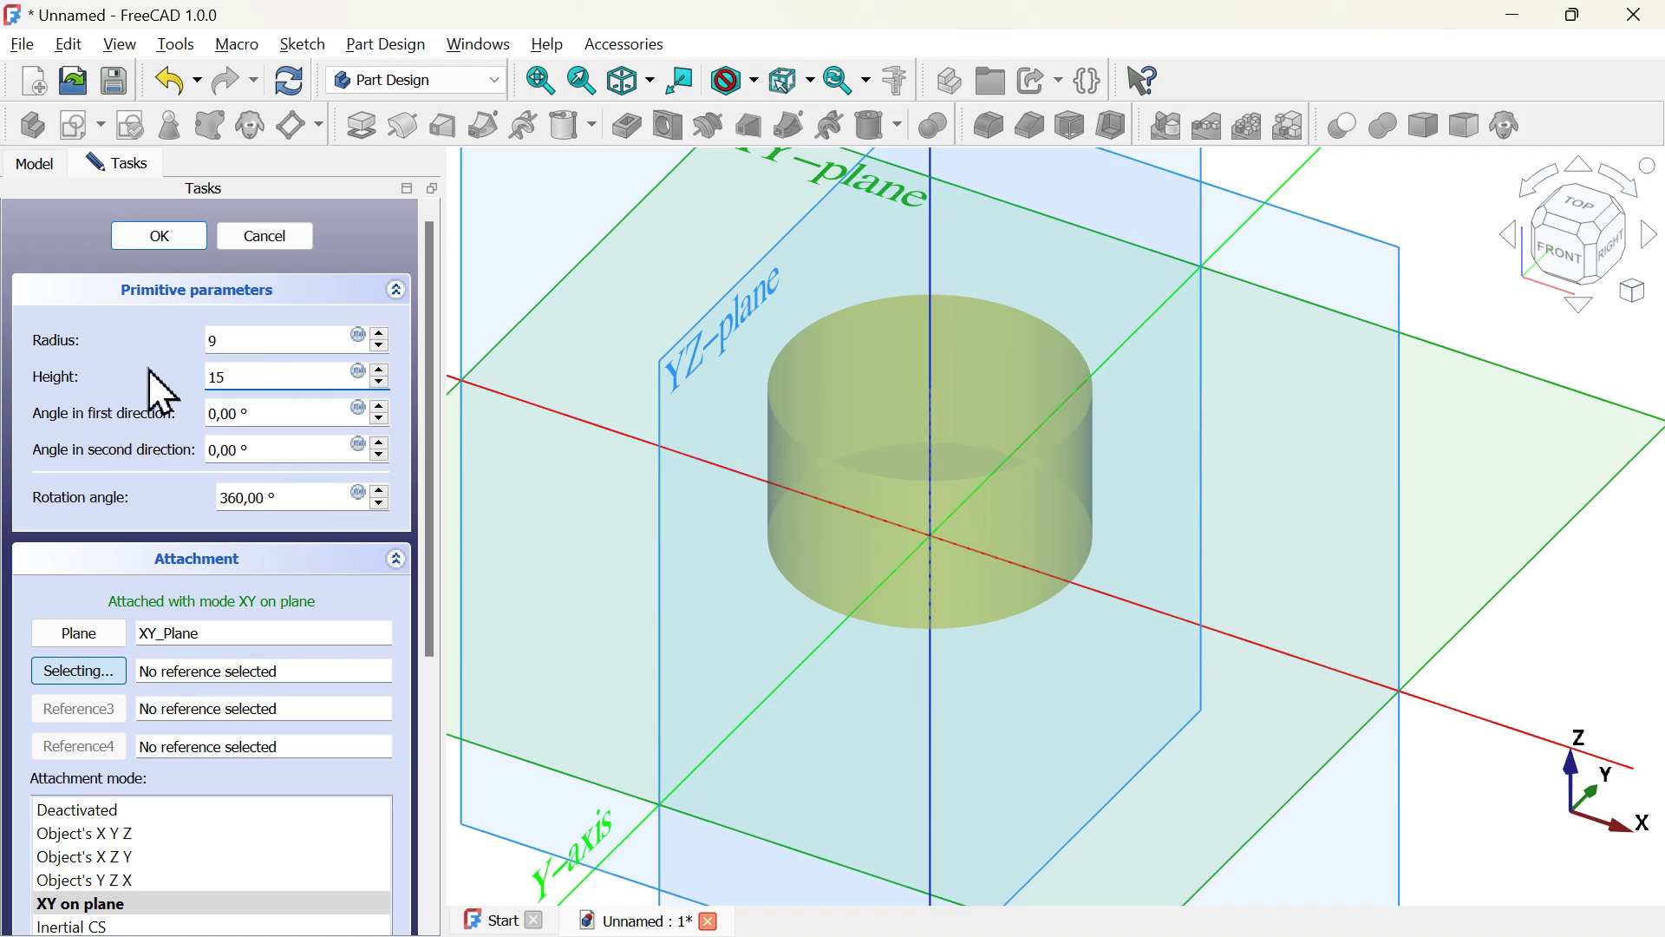
left_click(145, 237)
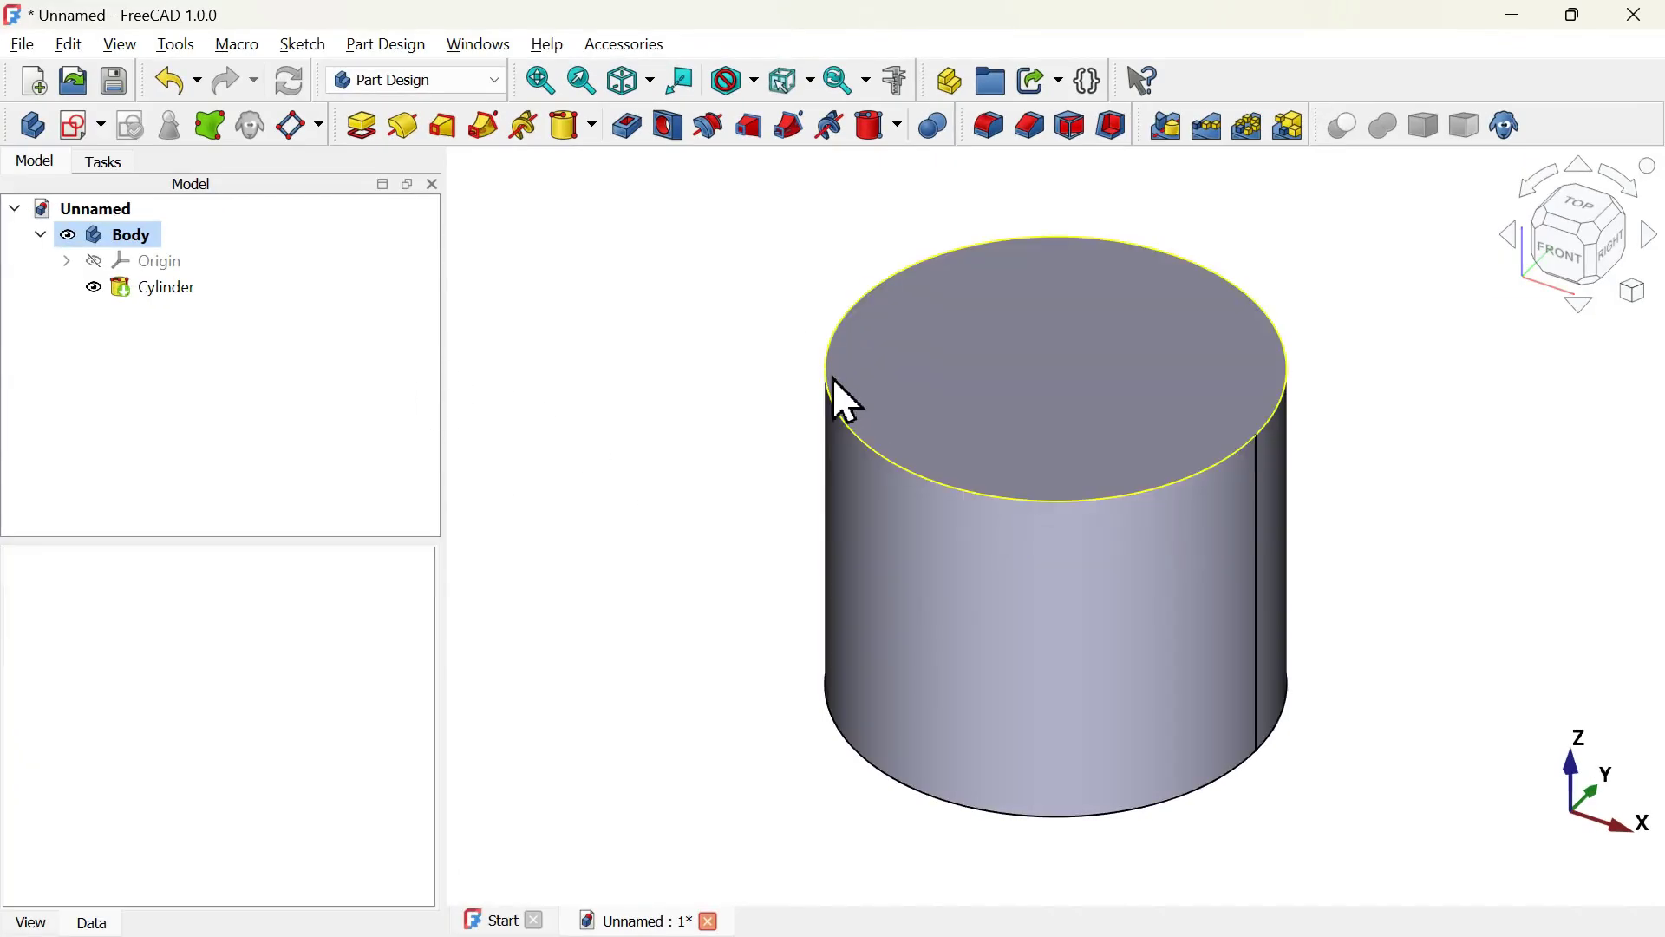
- Orbit the view to expose the cylinder's bottom face and select it
key("alt+Tab")
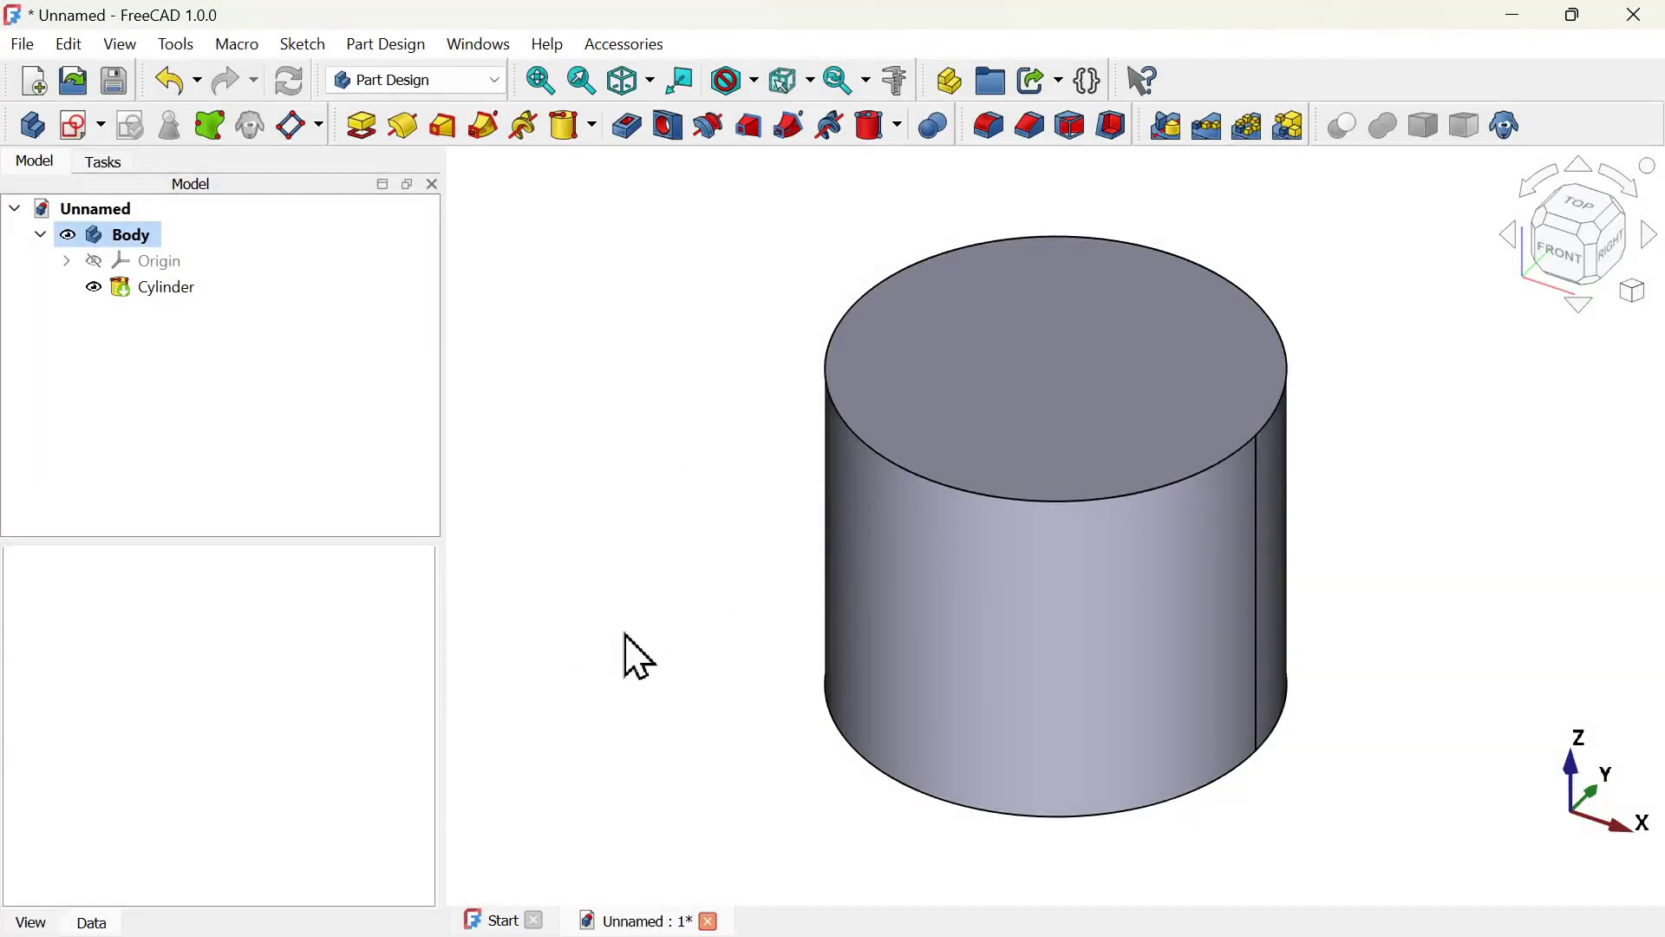
middle_click_drag(633, 654, 750, 698)
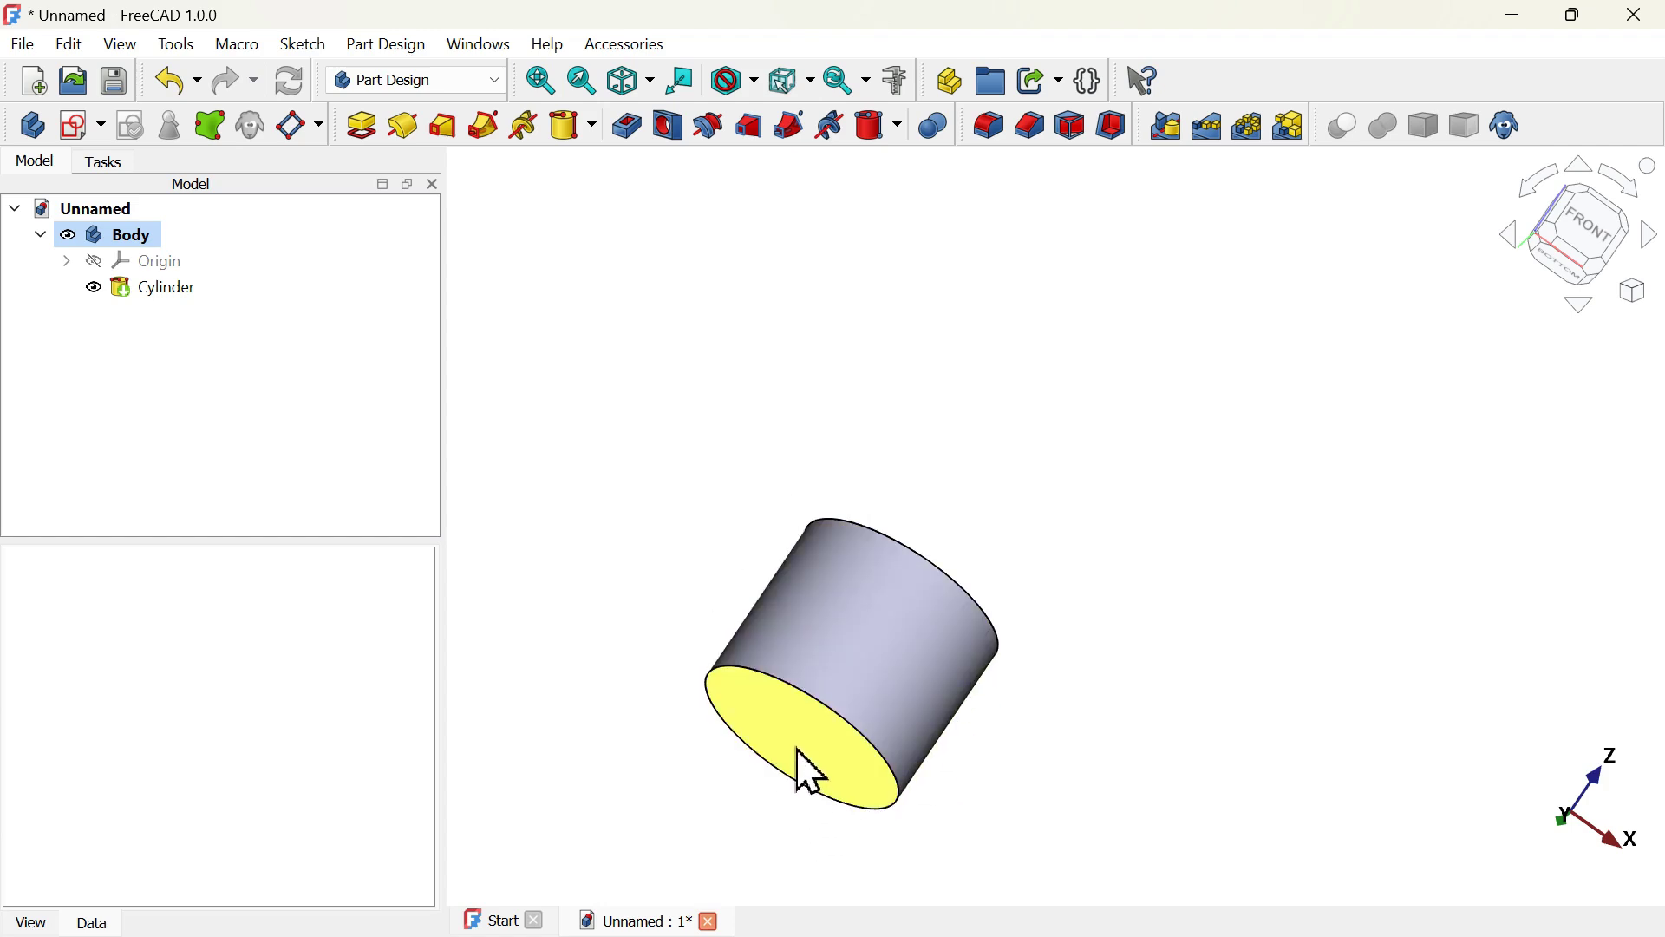
left_click(810, 775)
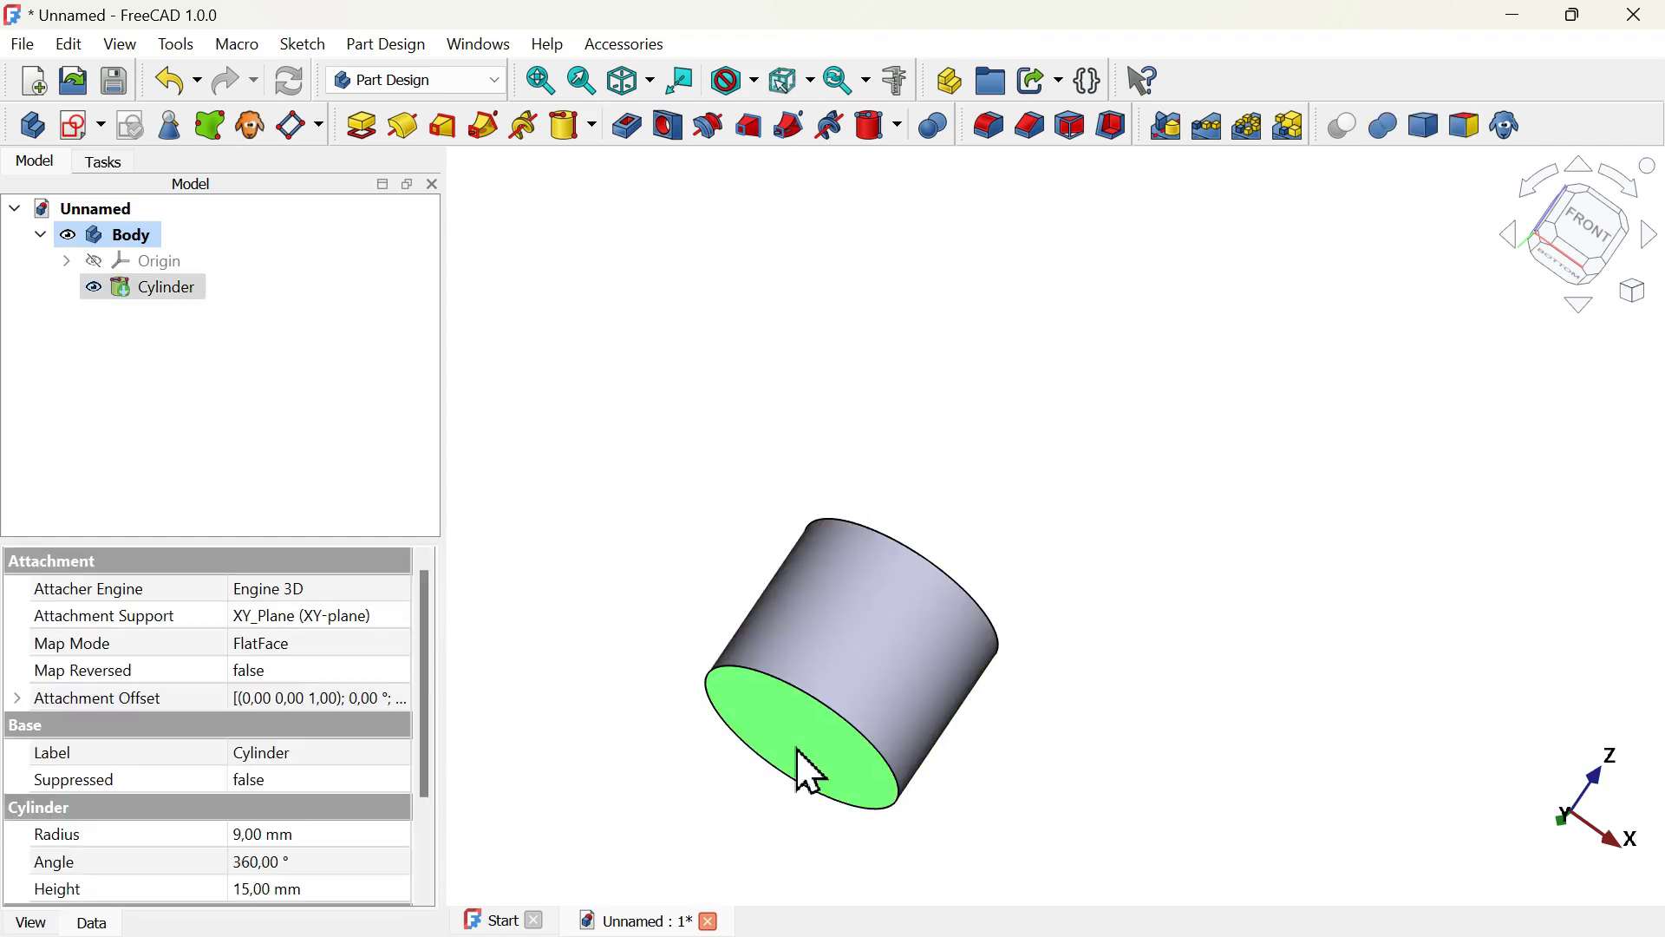
- Sketch a 16 mm circle centred on the origin of the bottom face and close the sketch
left_click(82, 126)
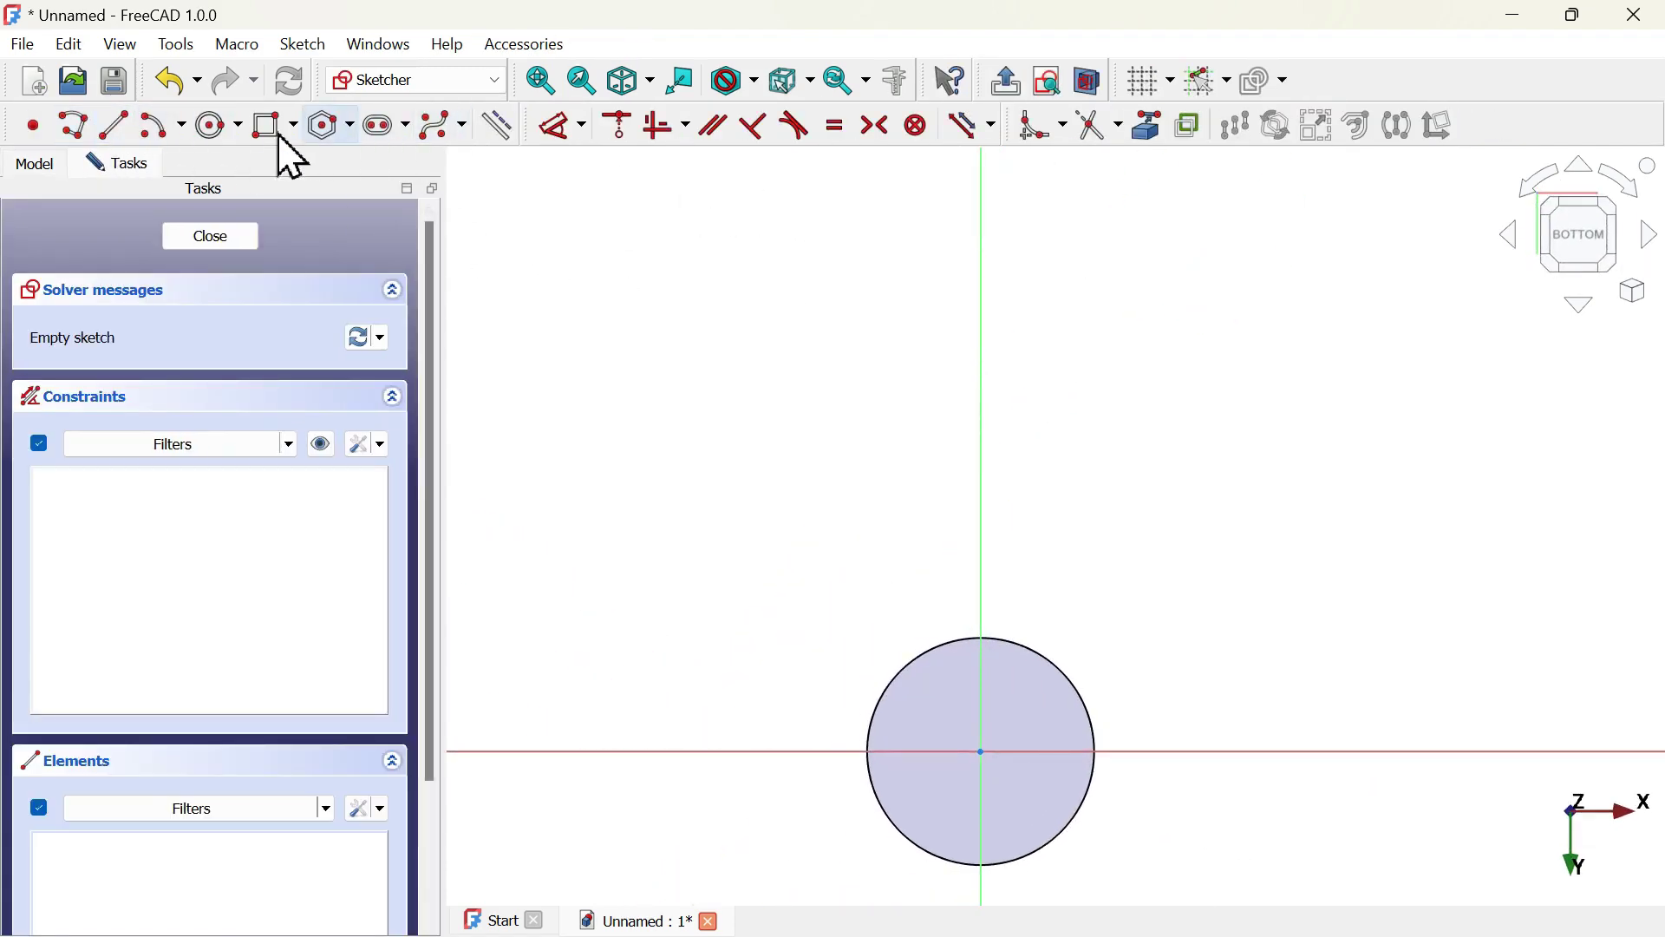
left_click(218, 125)
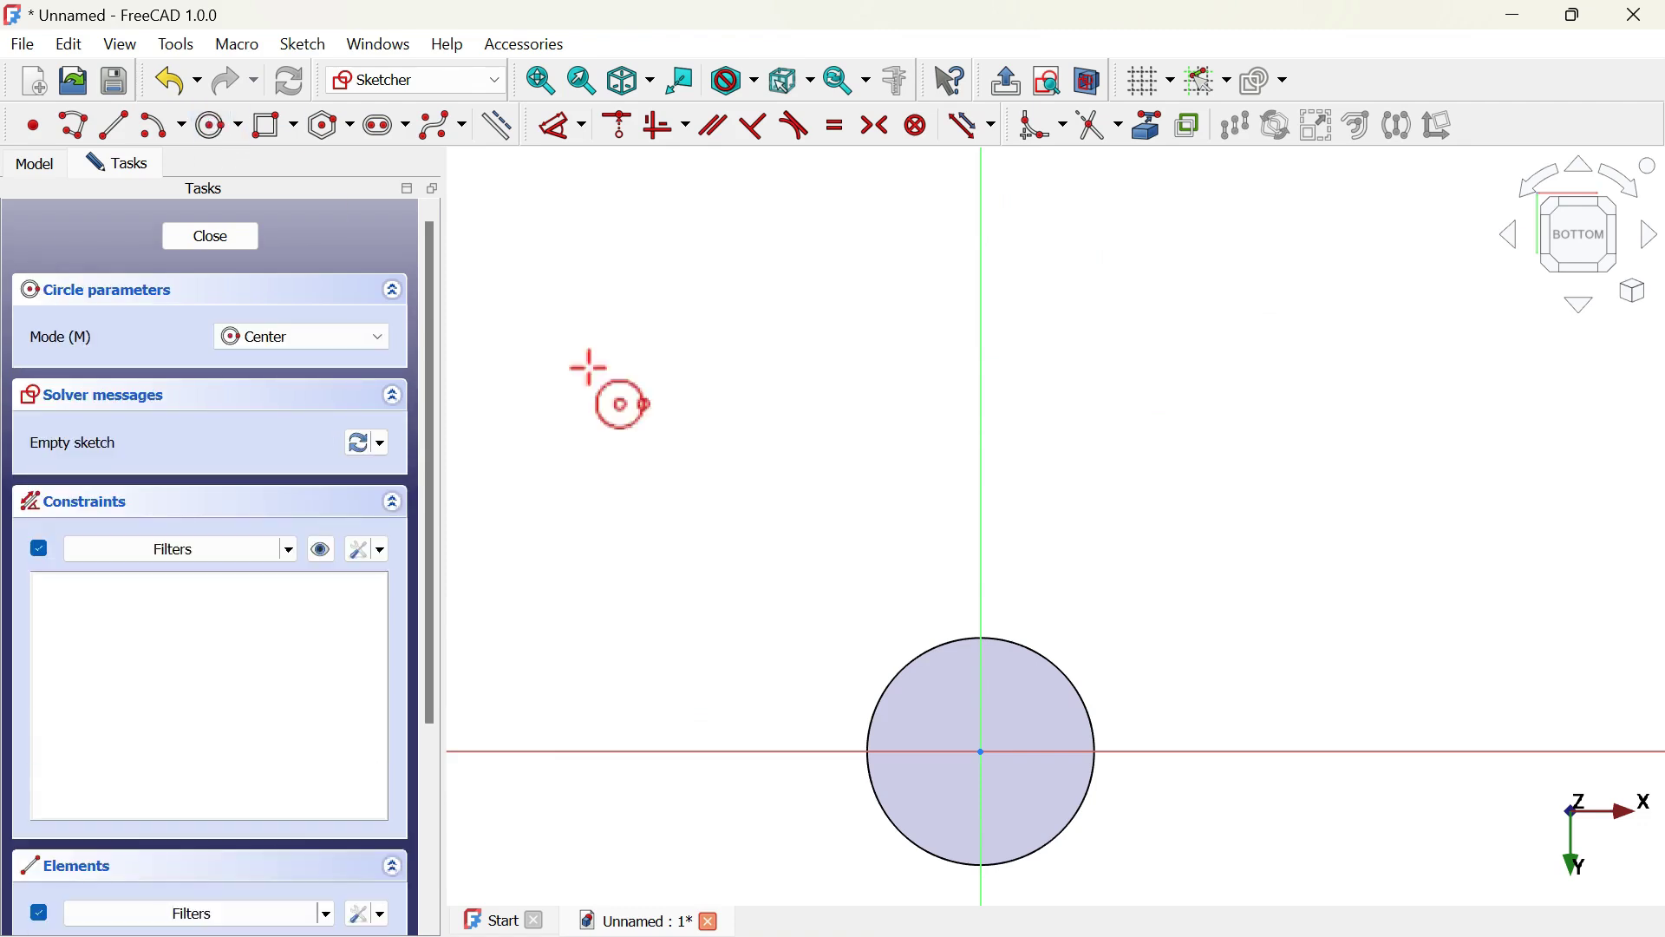
left_click(982, 751)
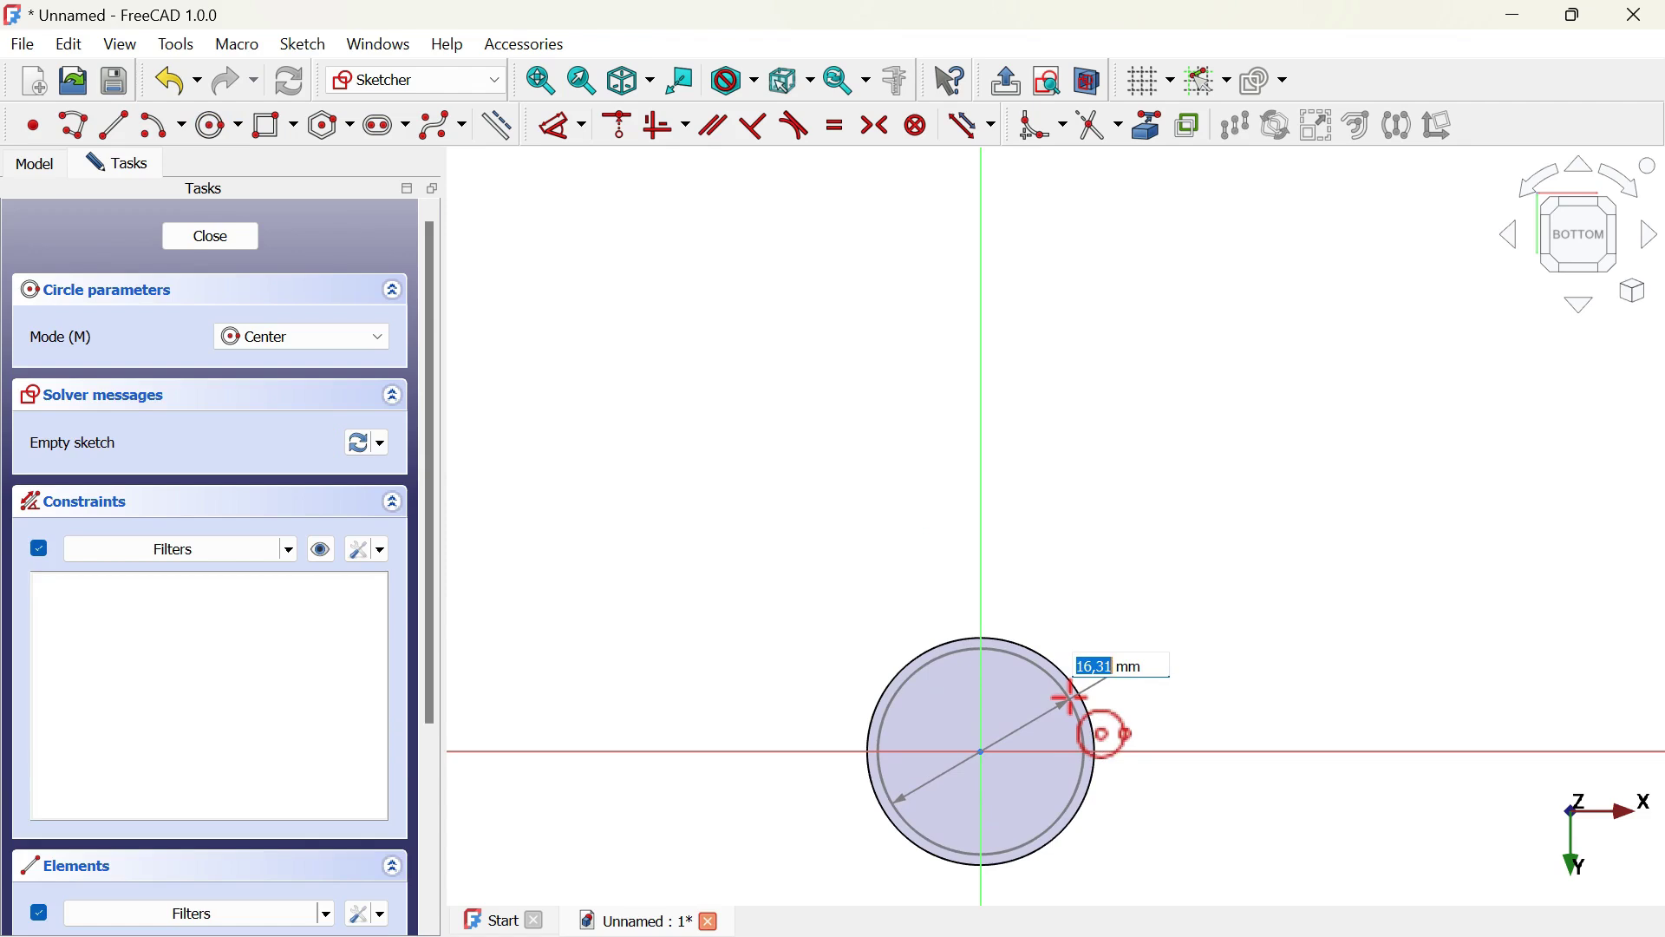
type("16")
key("Return")
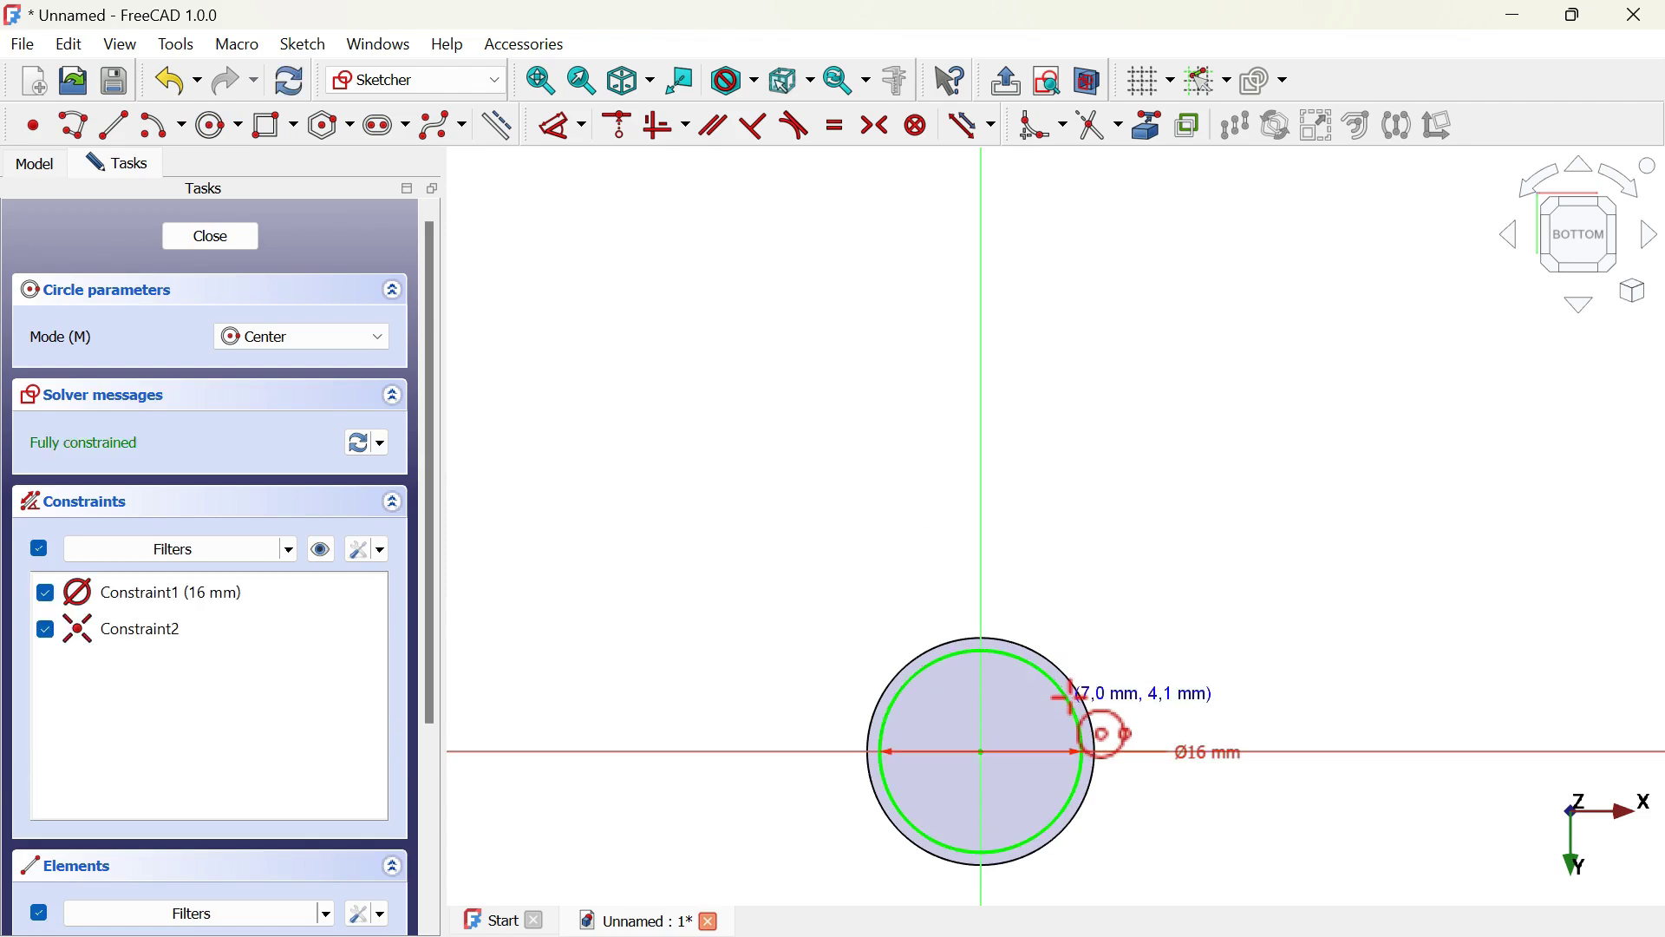
key("alt+Tab")
key("alt+Tab")
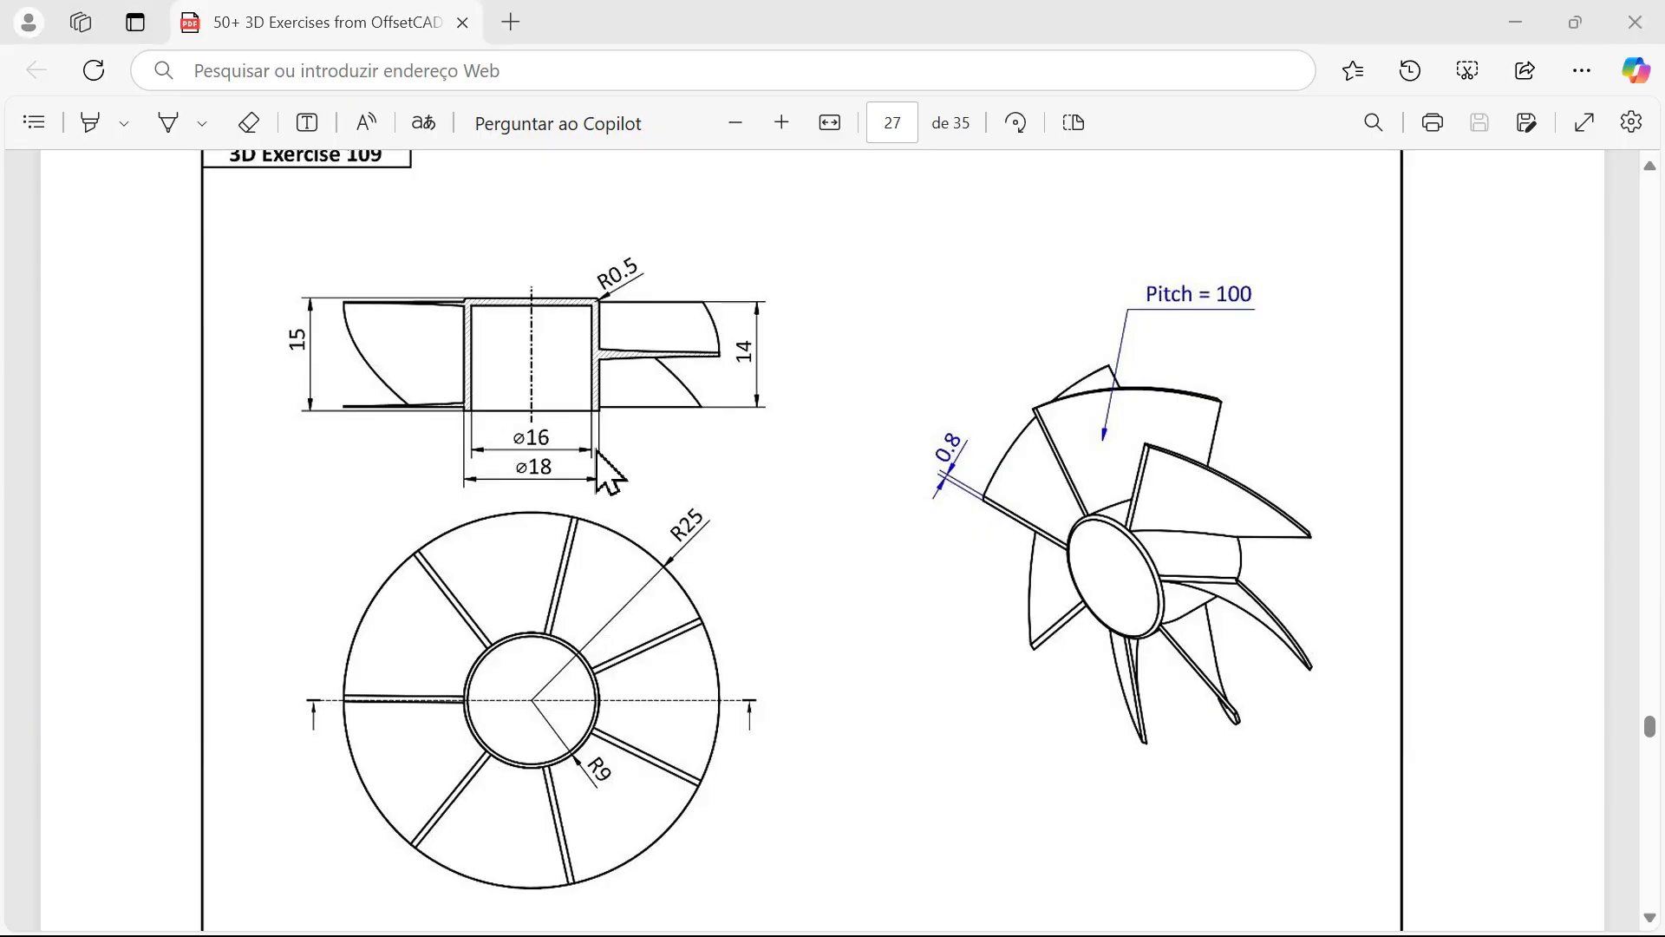
key("Escape")
key("Escape")
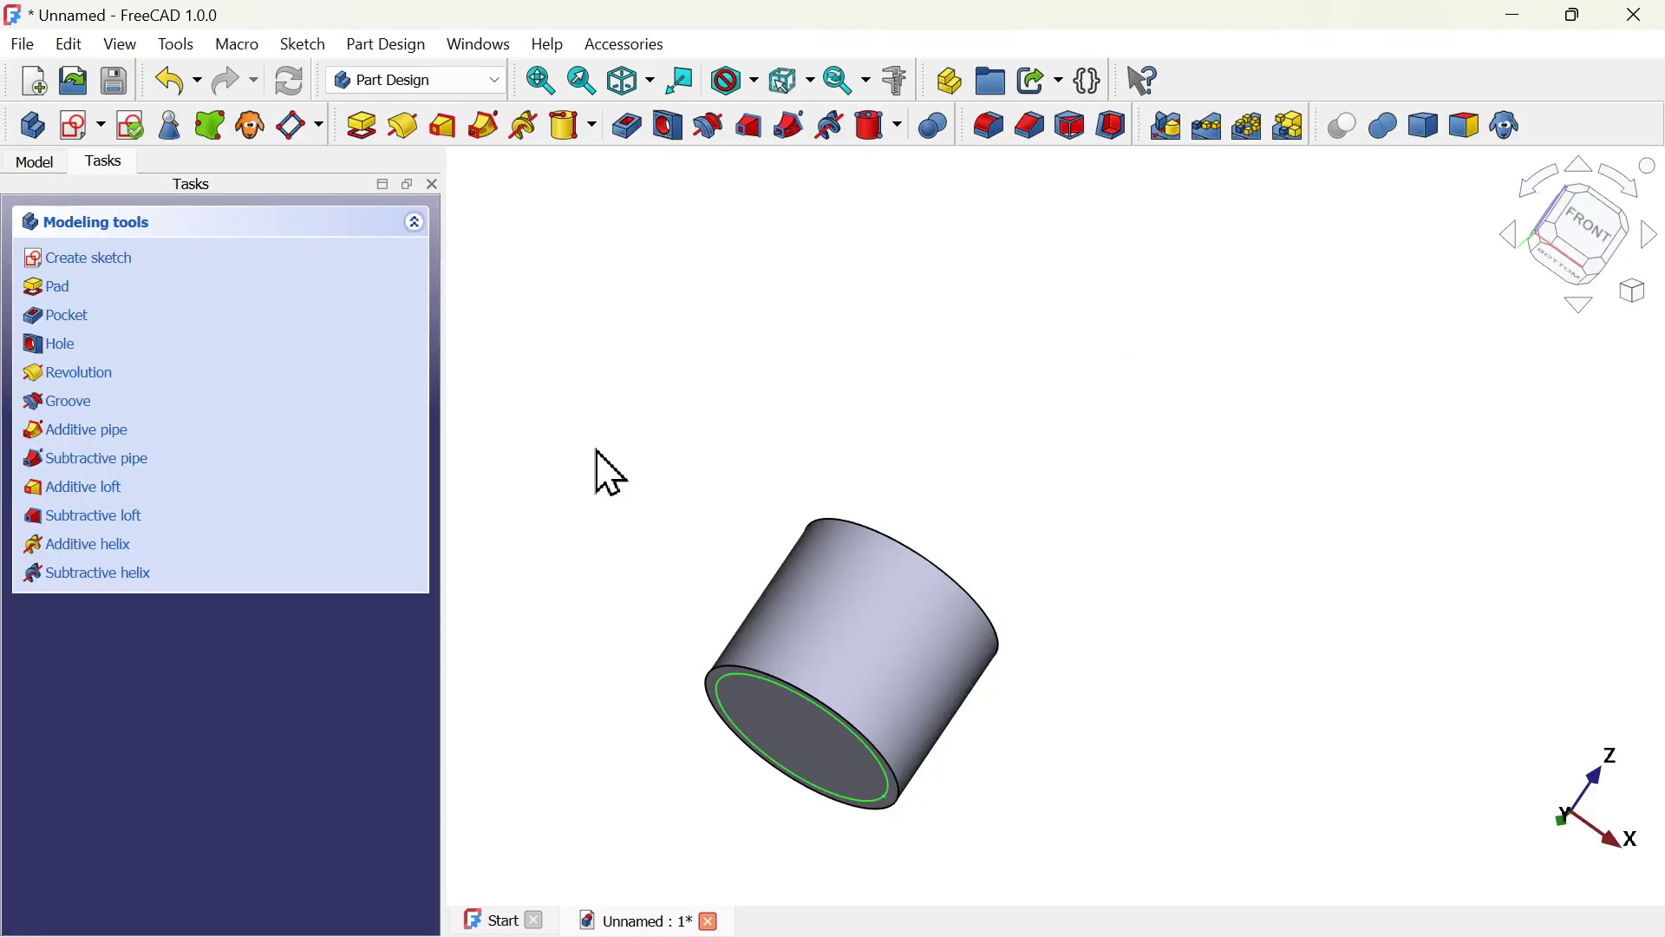
- Pocket the 16 mm circle 14 mm deep into the cylinder, hollowing the hub
left_click(630, 128)
middle_click_drag(668, 532, 784, 466)
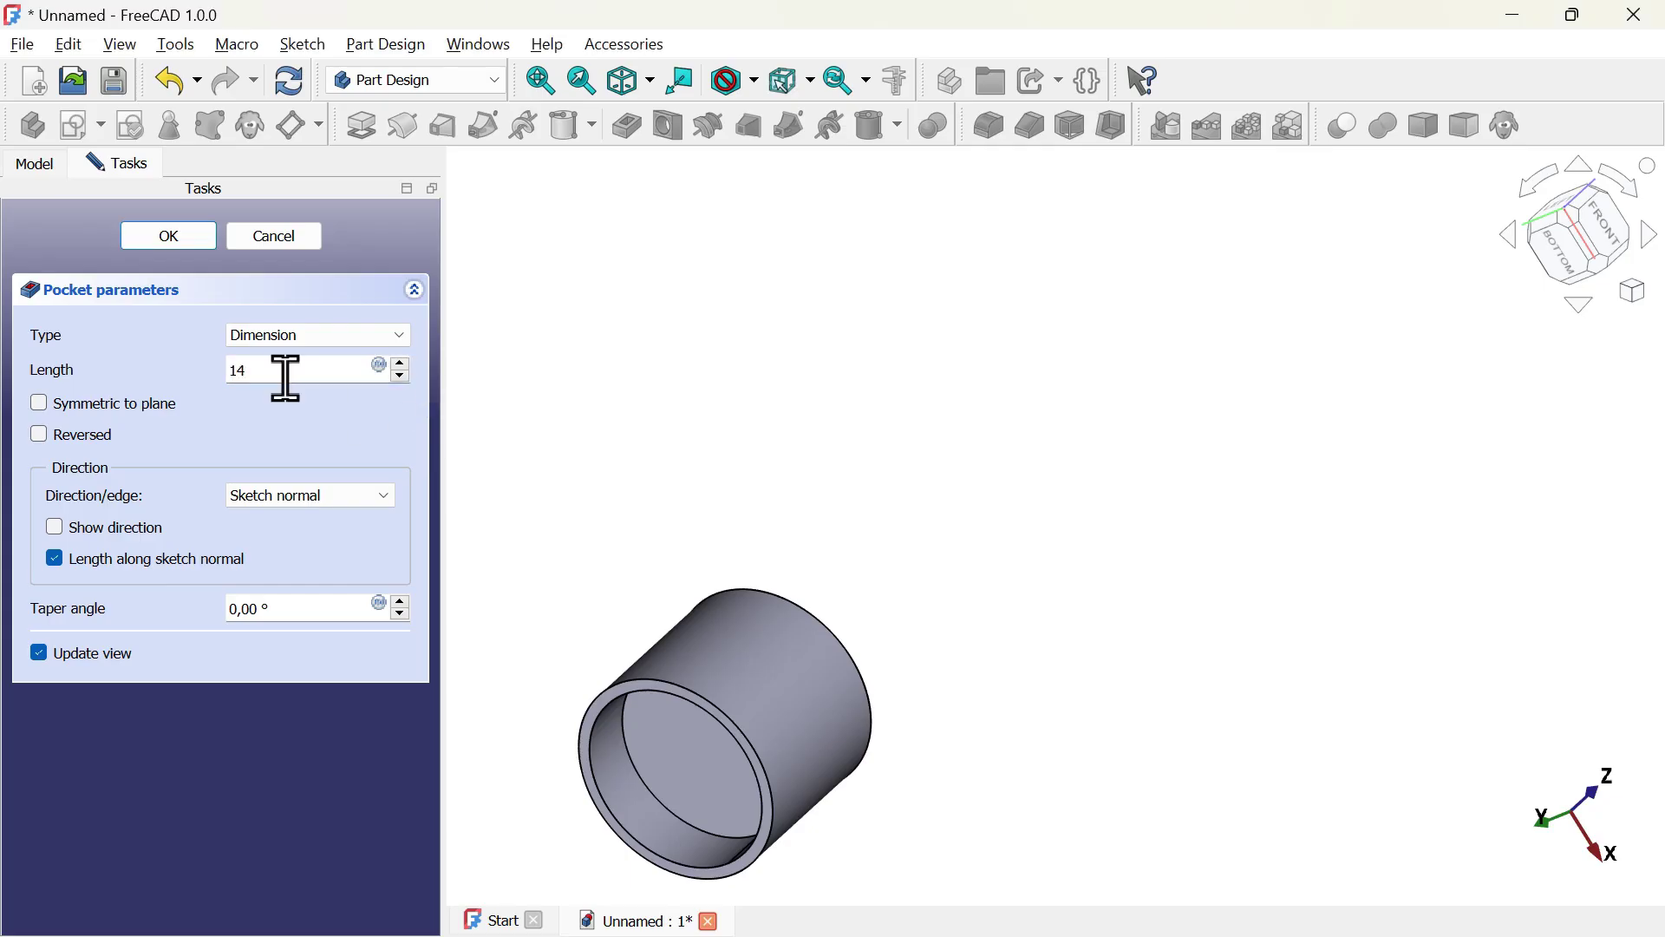
left_click(171, 243)
middle_click_drag(680, 676, 751, 653)
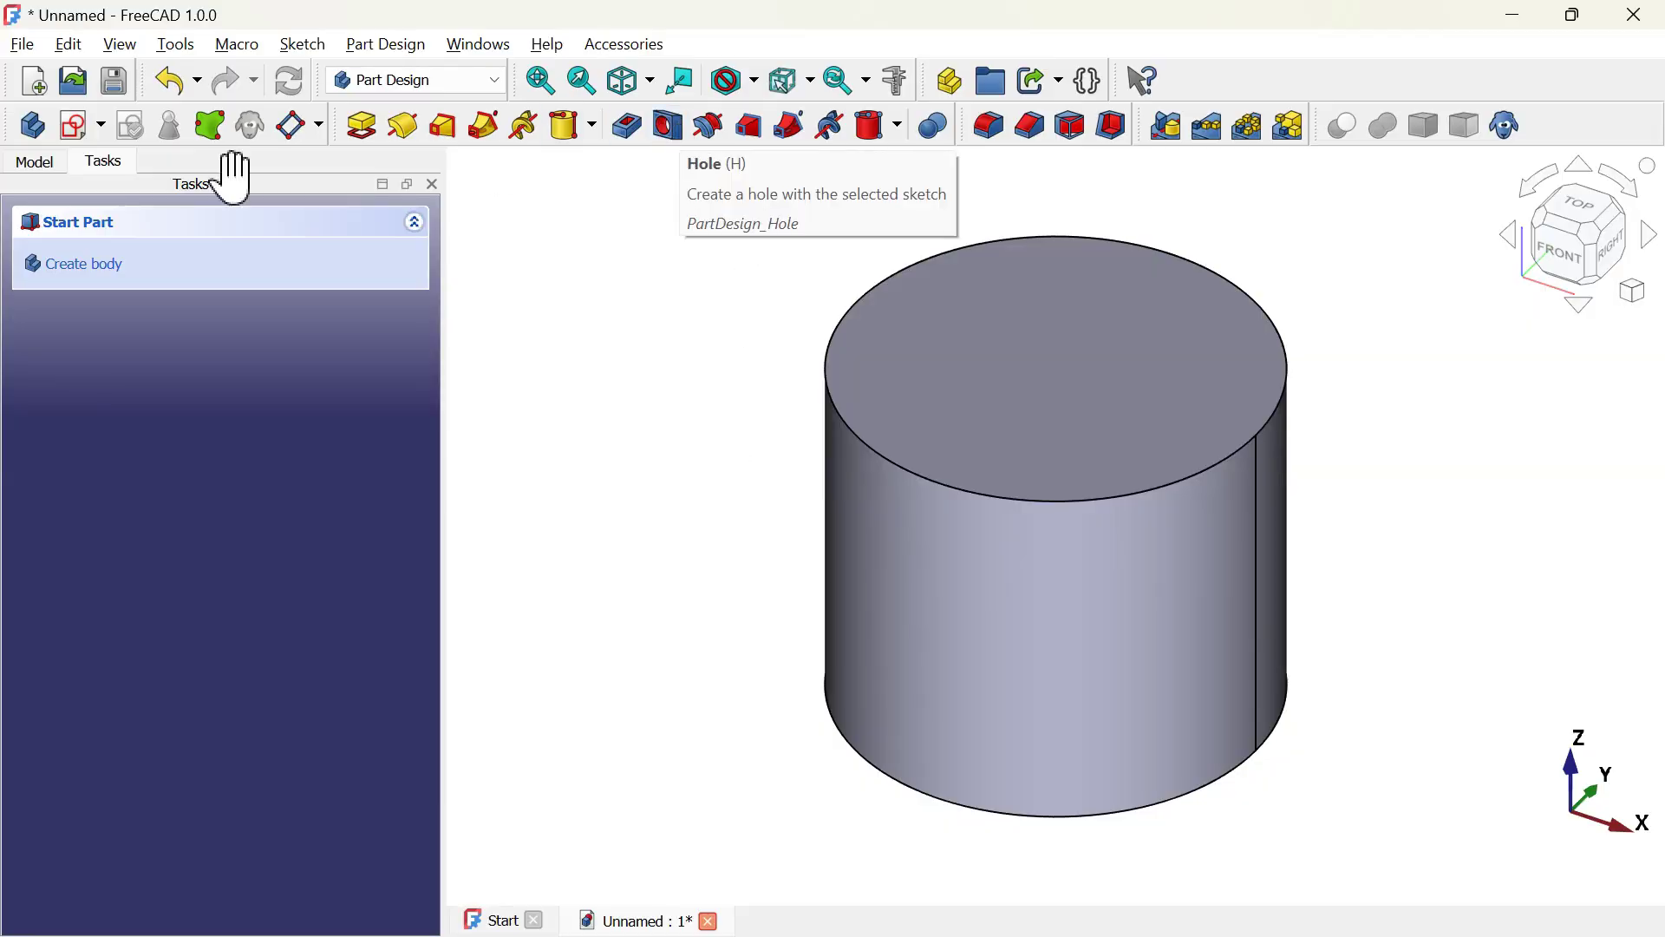
- Delete the Pocket feature and its leftover 16 mm circle sketch from the body
left_click(26, 163)
left_click(161, 316)
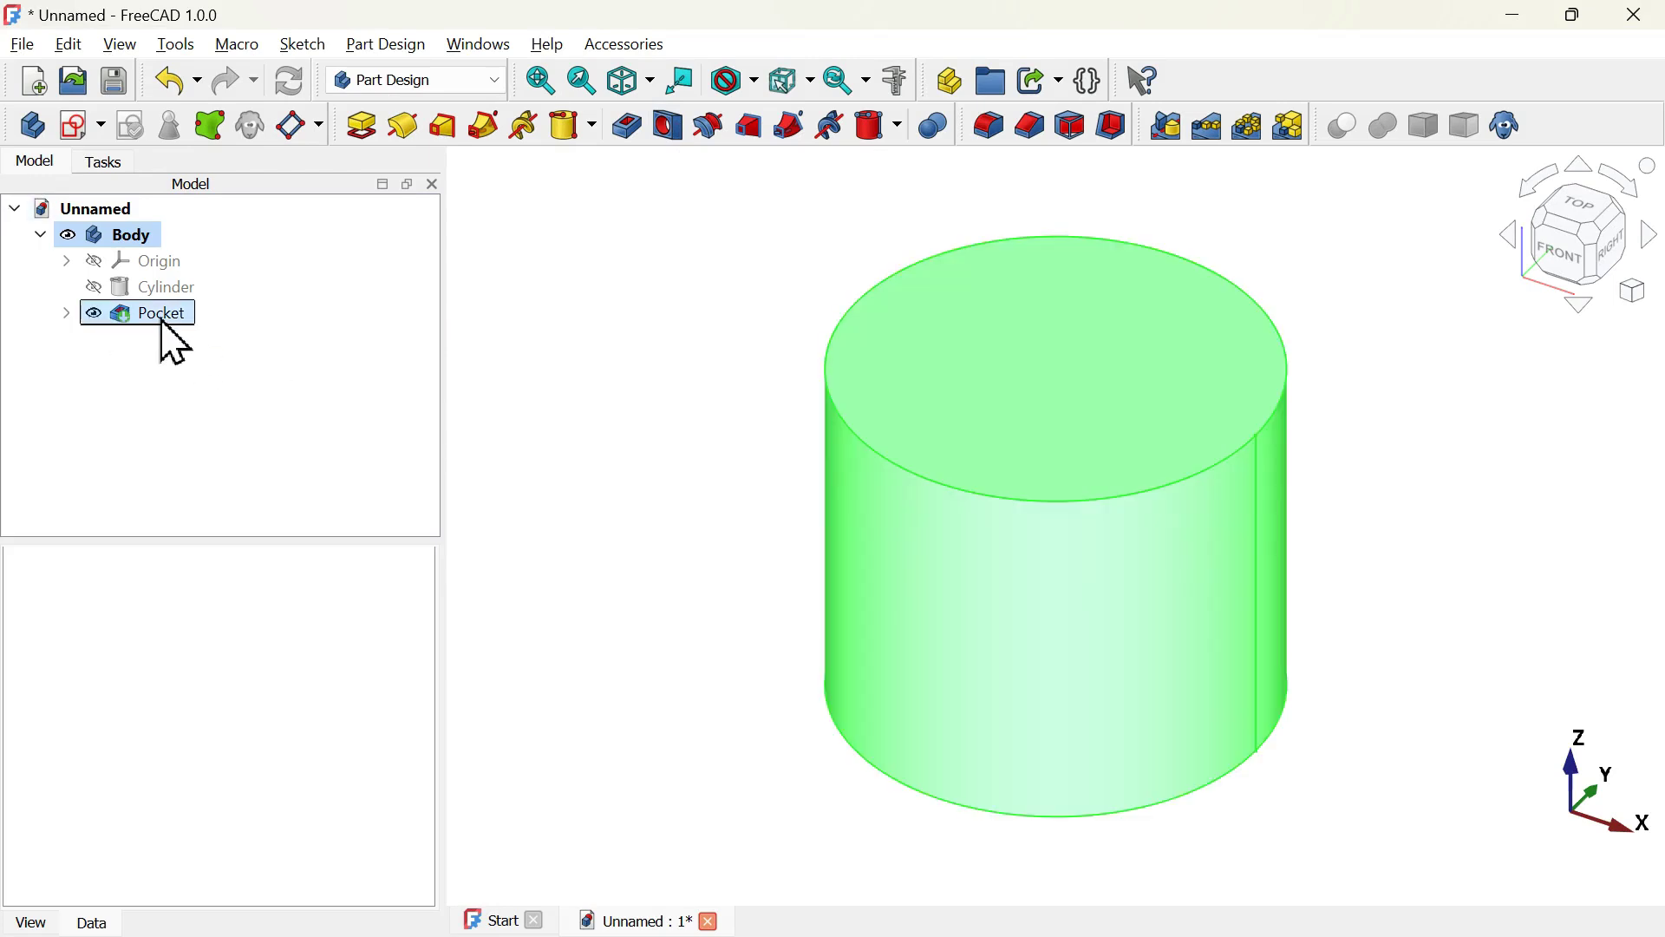
key("Delete")
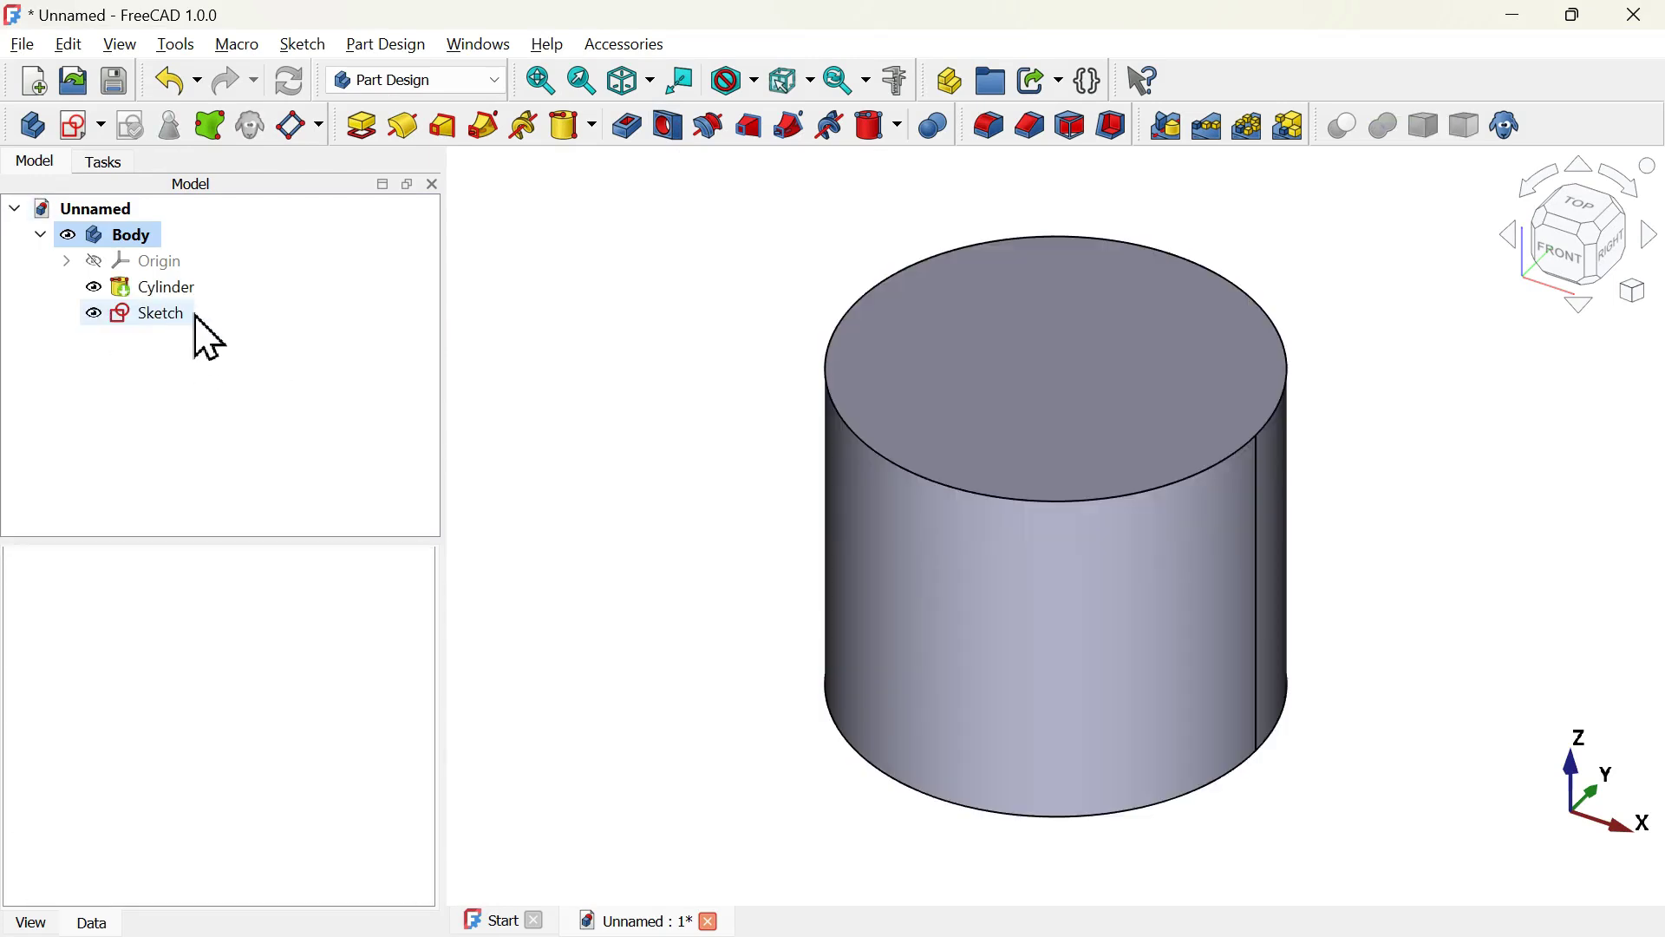
left_click(156, 314)
key("Delete")
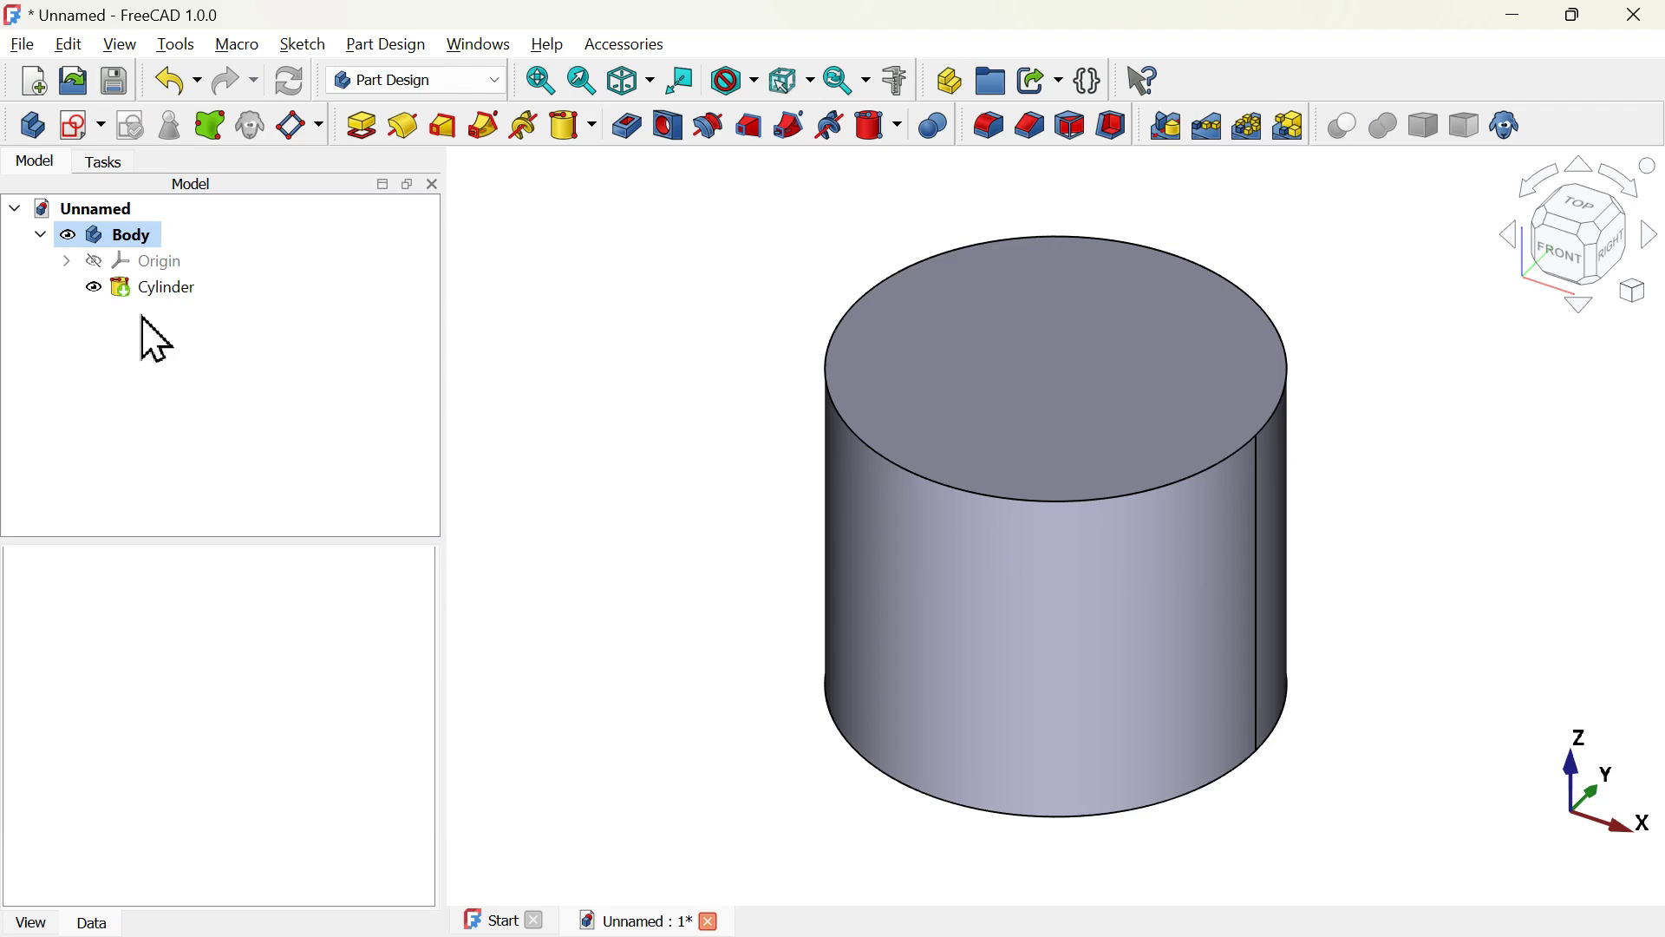
middle_click_drag(657, 600, 722, 560)
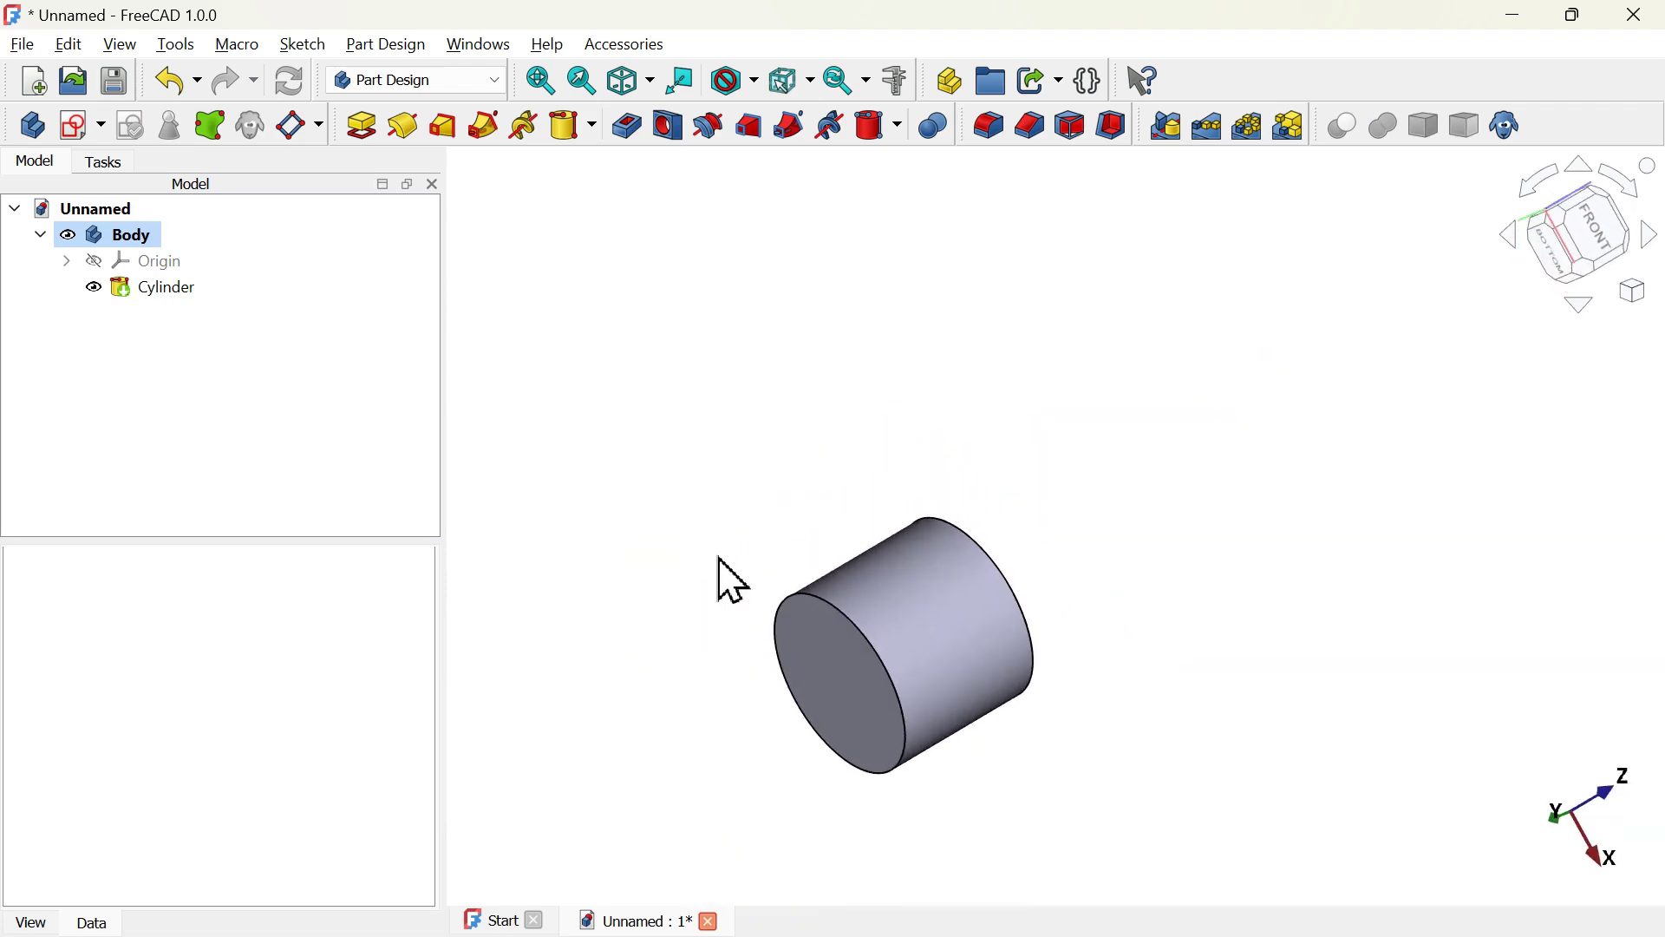
- Add a Hole on the cylinder's end face with 16 mm diameter and 14 mm depth
left_click(864, 692)
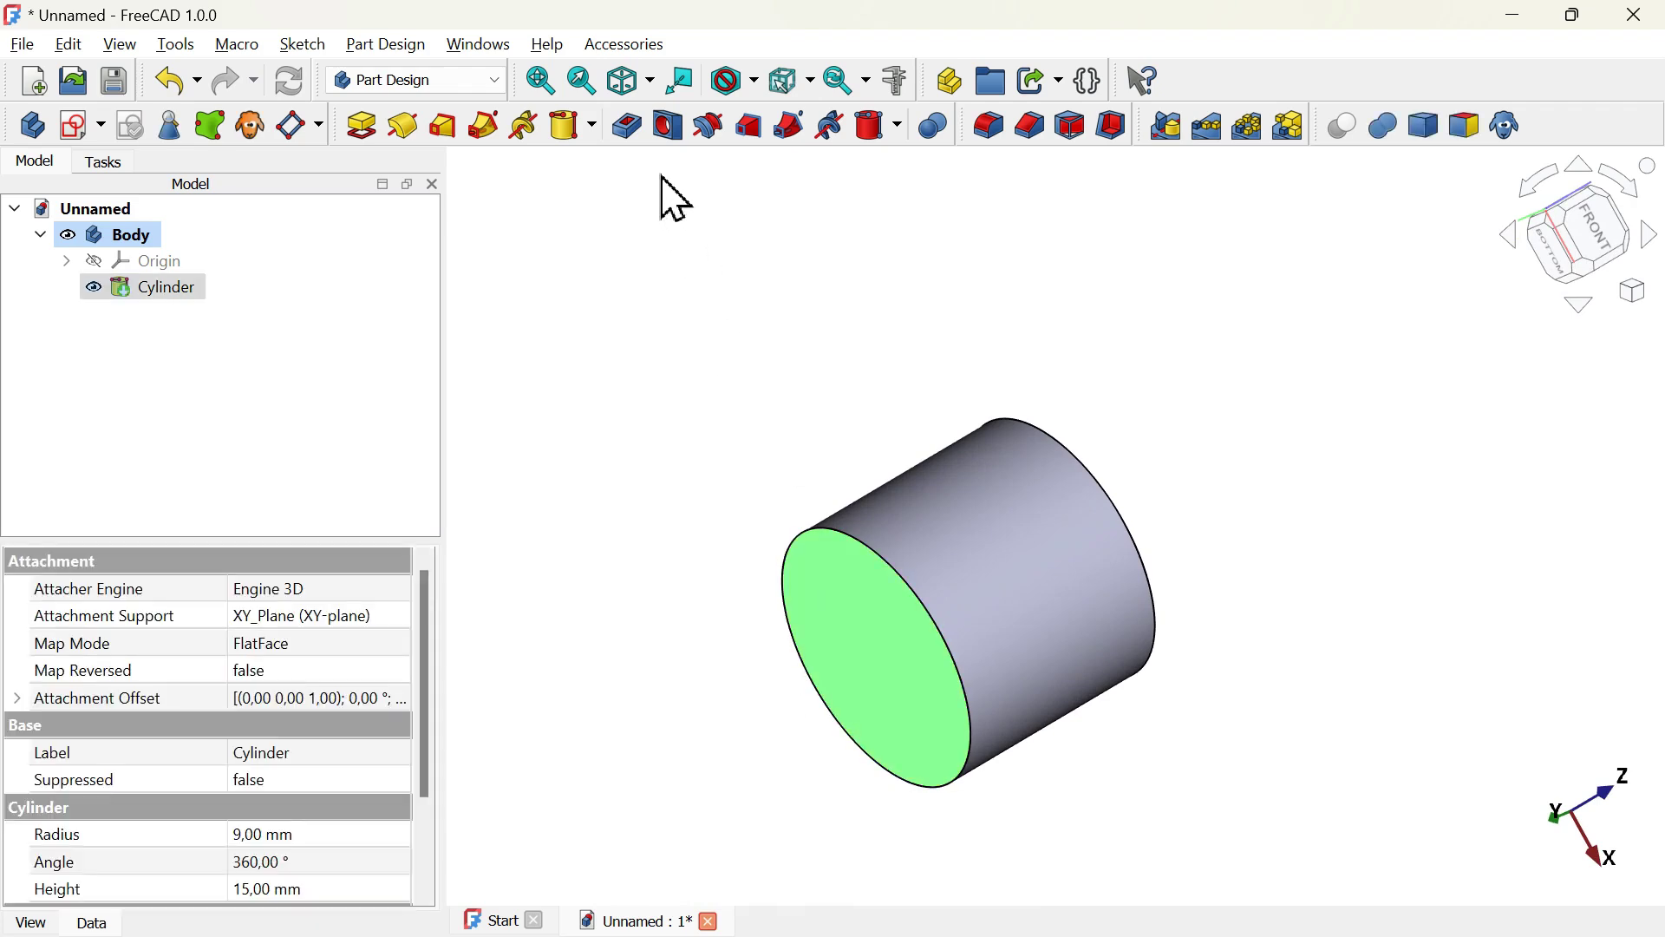
left_click(669, 127)
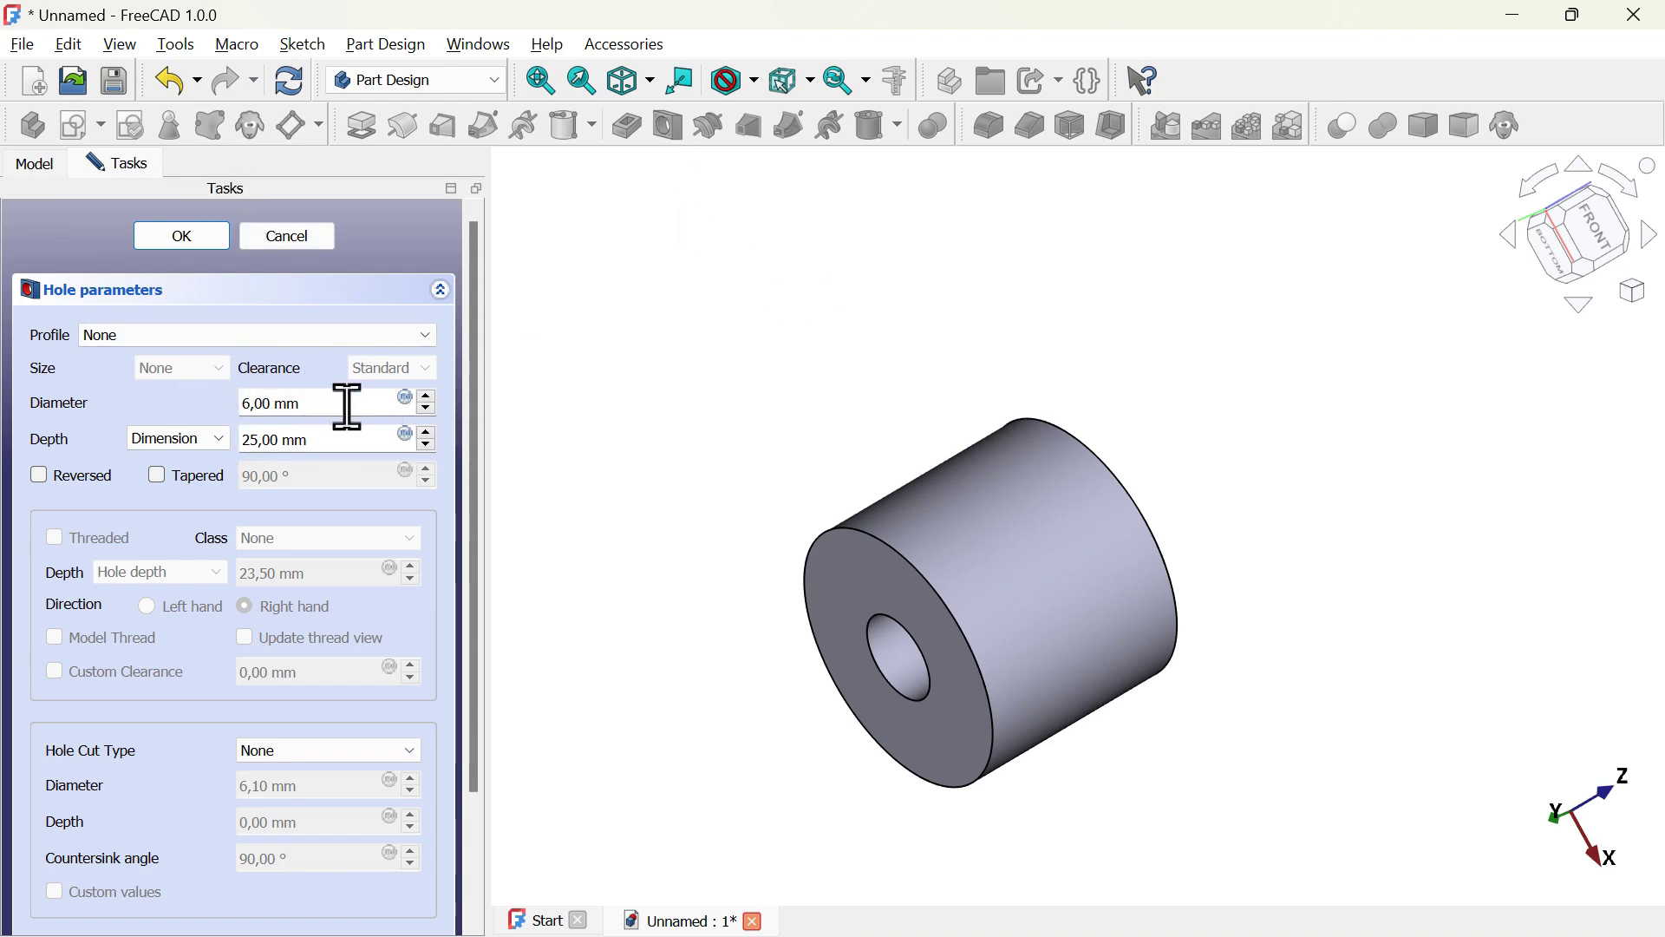
left_click_drag(346, 401, 211, 402)
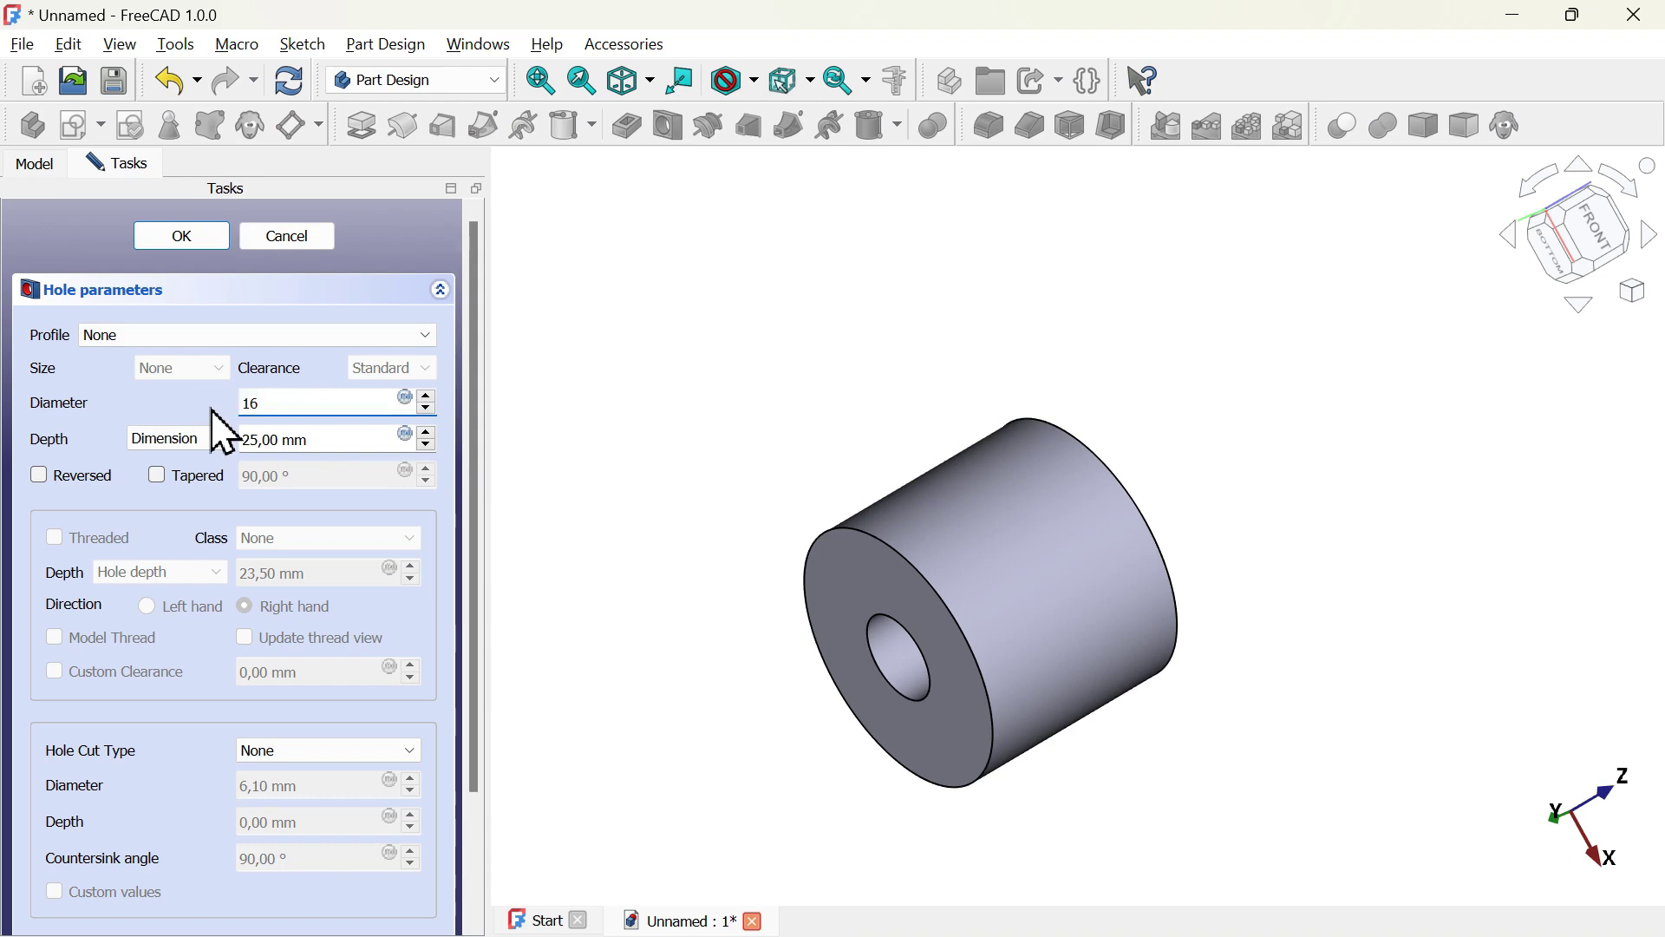
left_click_drag(350, 440, 231, 468)
type("14")
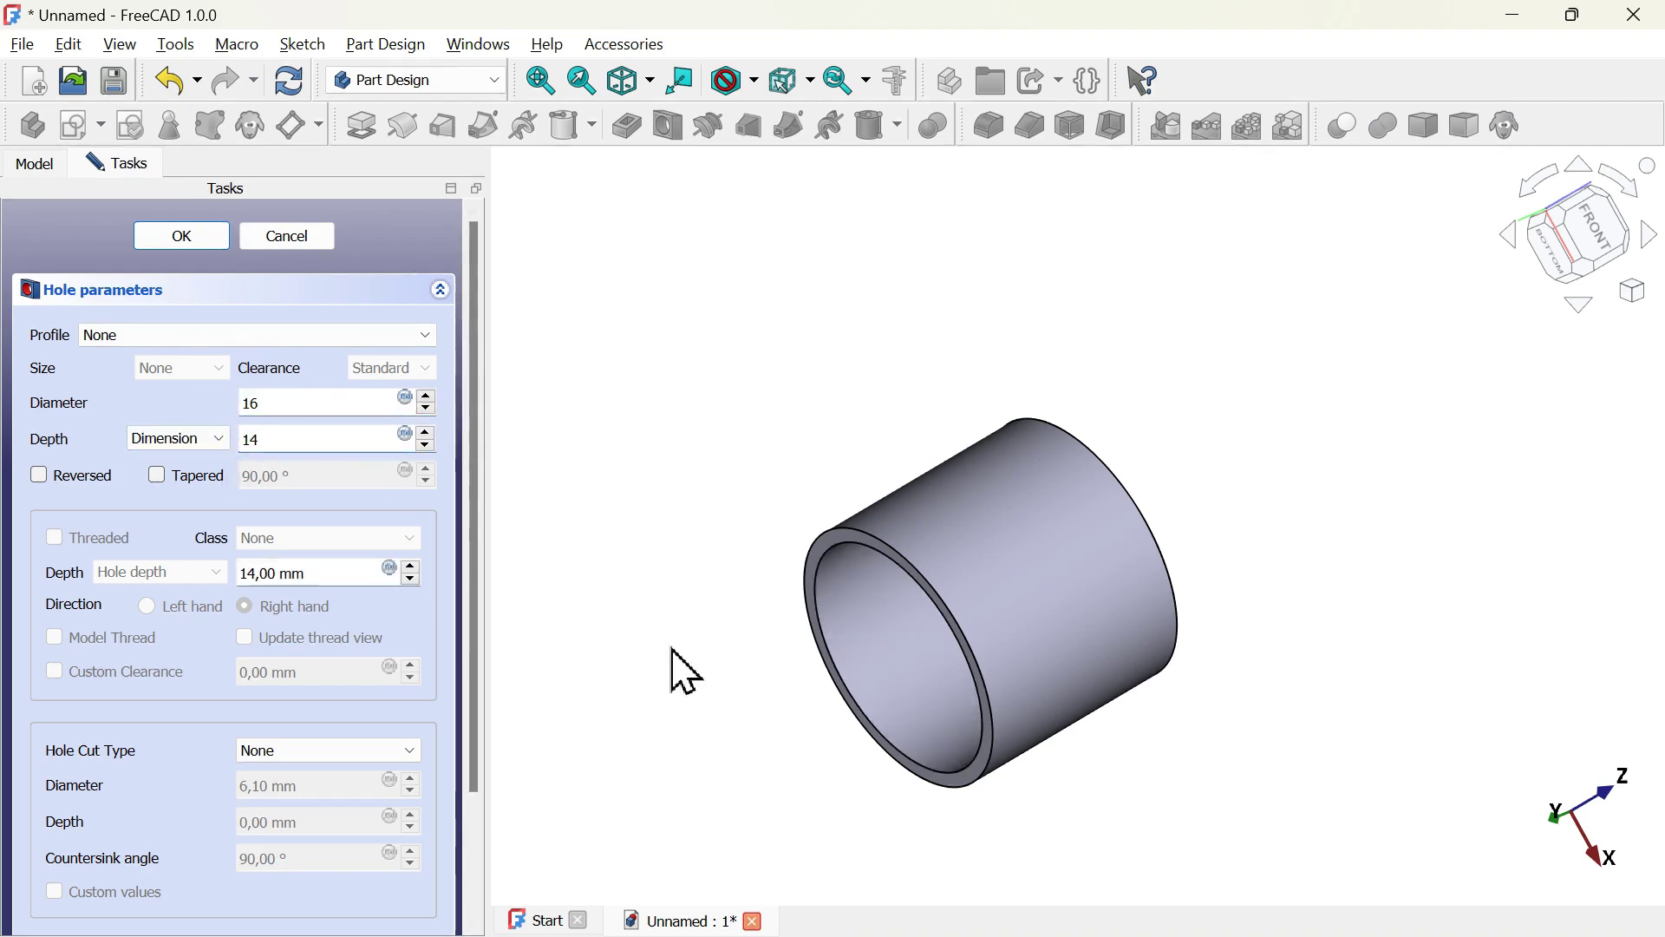
- Give the hole a flat drill point and confirm the Hole feature
left_click_drag(682, 674, 810, 632)
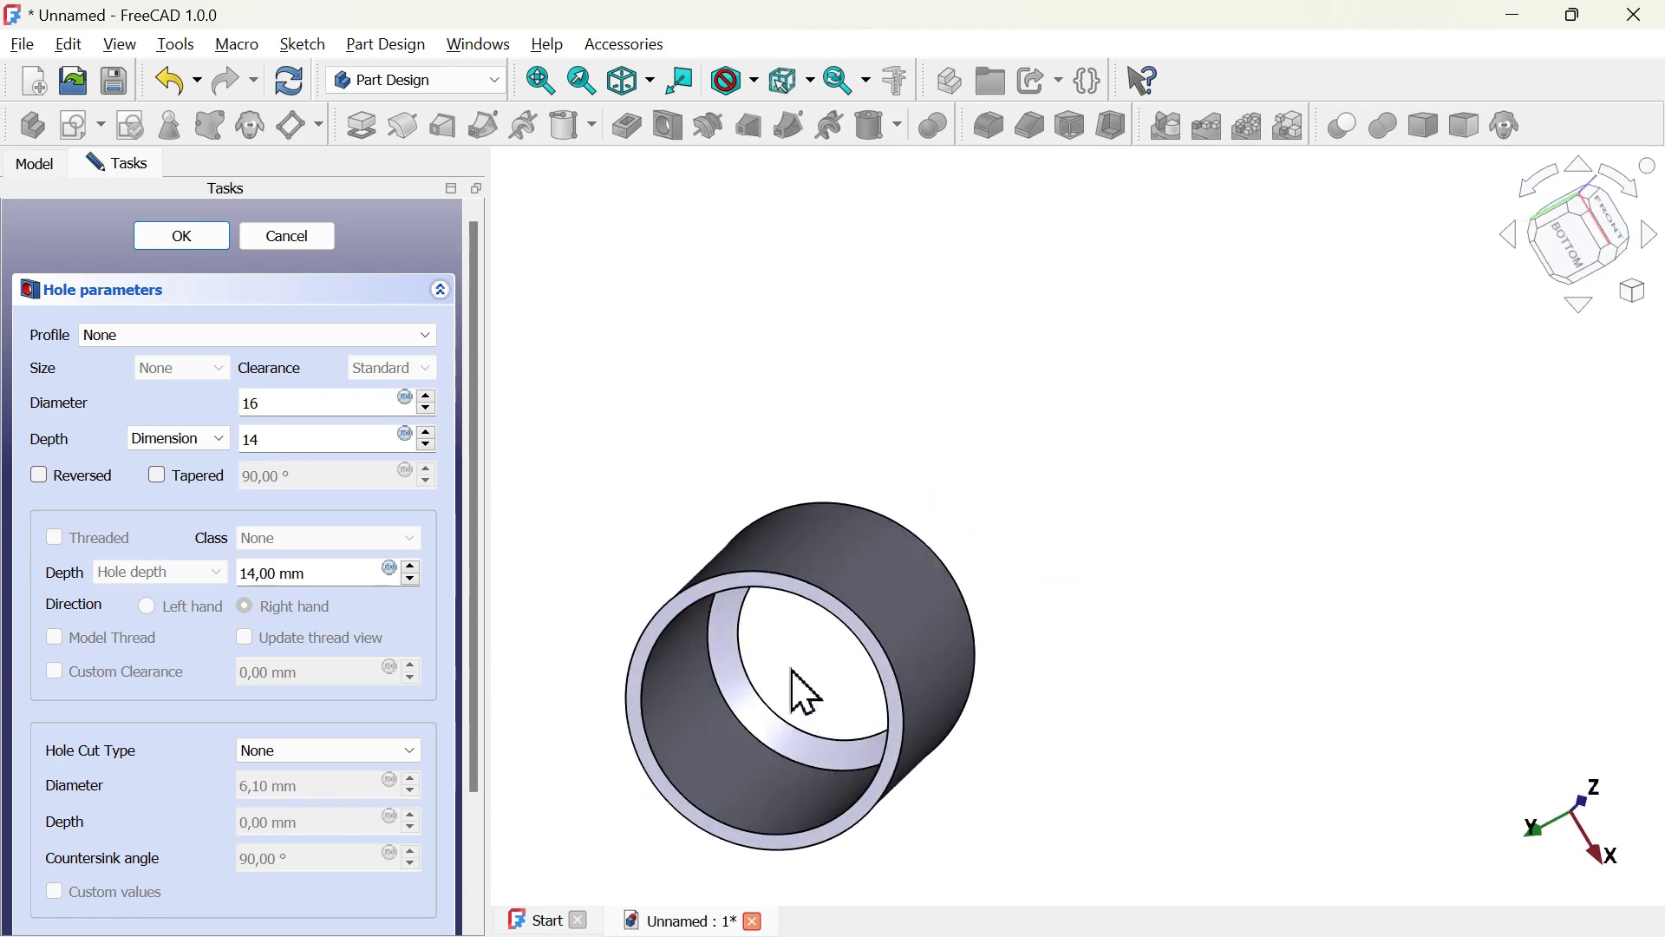
mouse_move(833, 688)
left_mouse_down()
mouse_move(754, 699)
mouse_move(836, 684)
mouse_move(817, 649)
mouse_move(803, 688)
left_mouse_up()
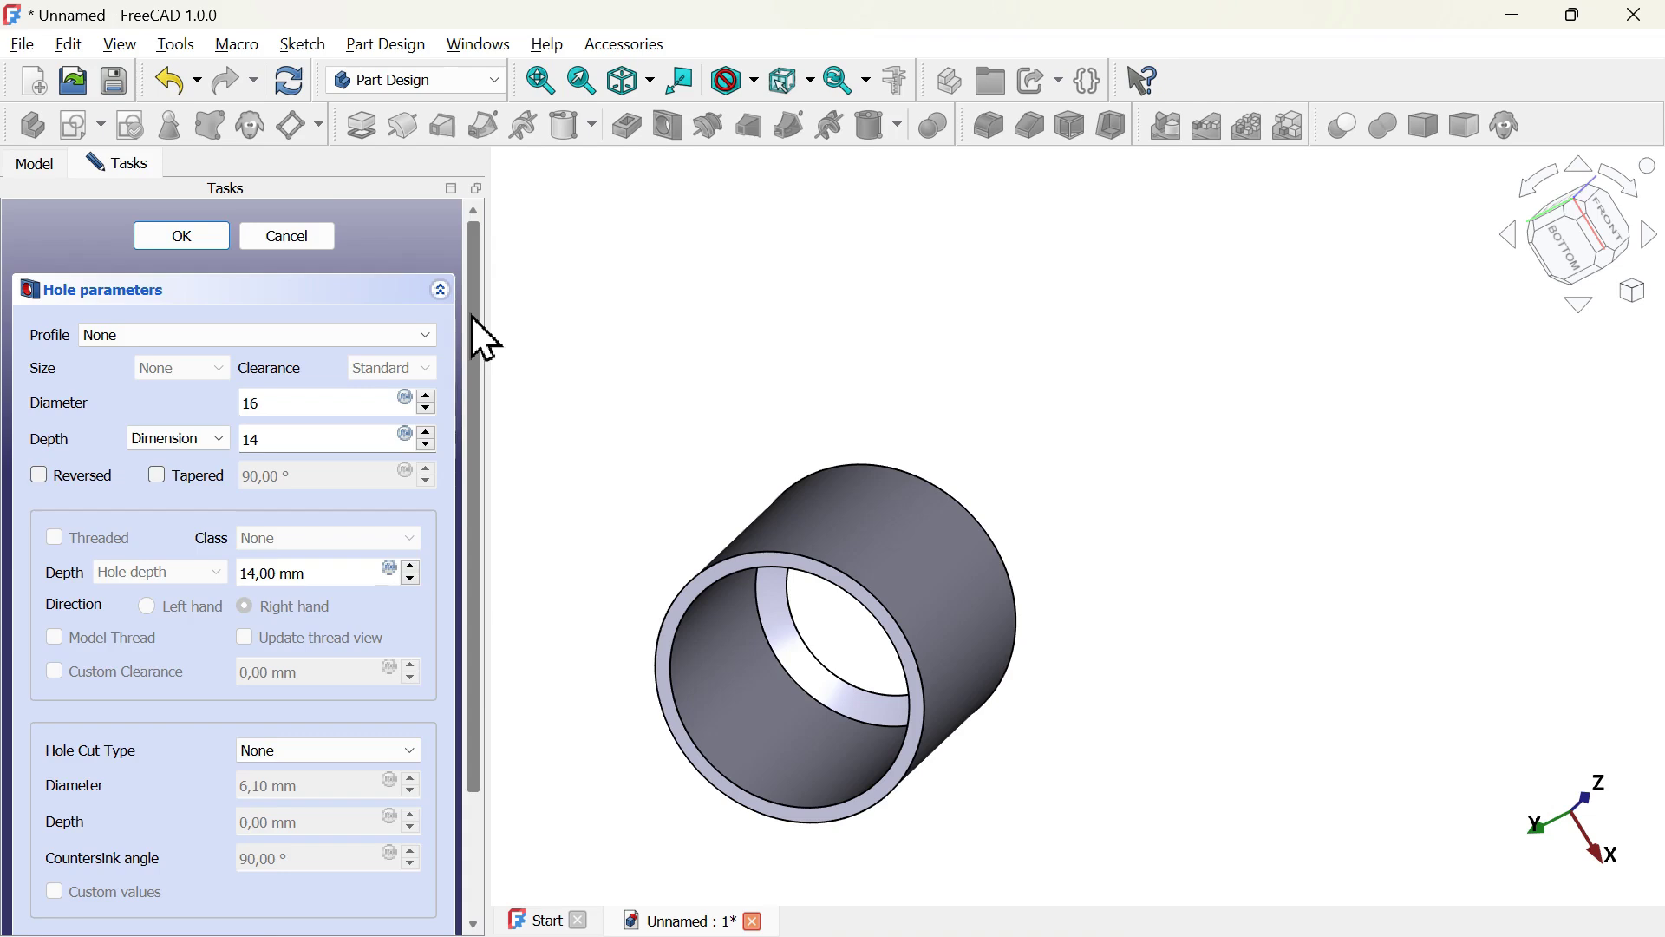
scroll(474, 317, "down", 3)
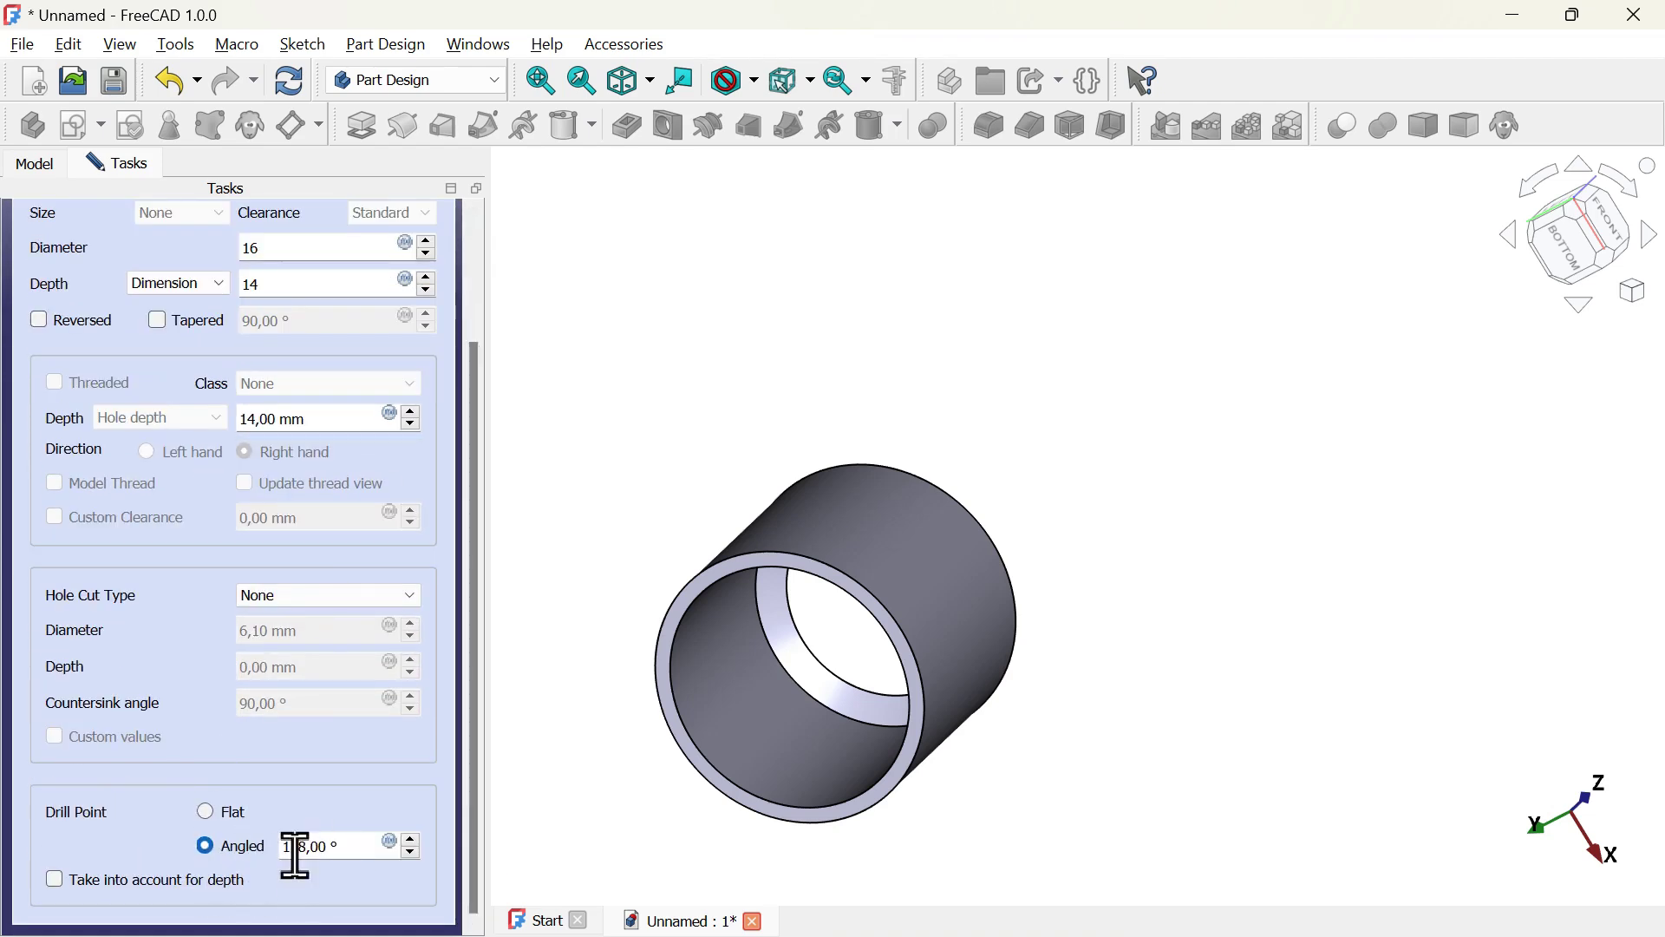
left_click(231, 846)
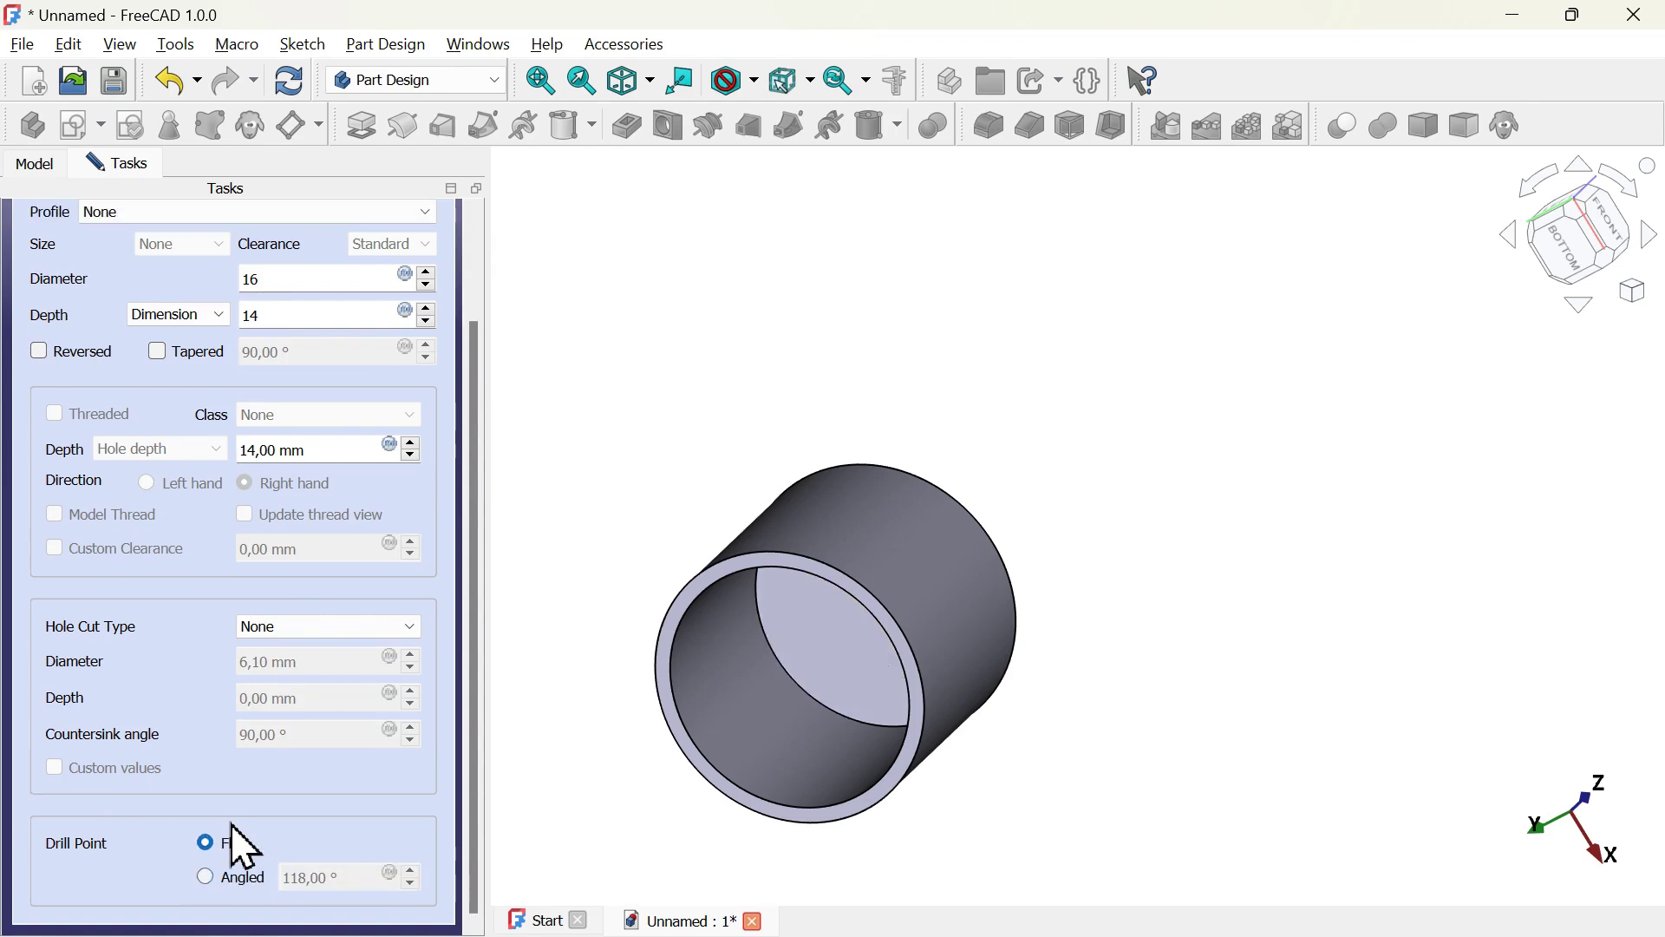
mouse_move(630, 832)
middle_mouse_down()
mouse_move(718, 788)
mouse_move(763, 668)
mouse_move(736, 763)
mouse_move(653, 824)
middle_mouse_up()
scroll(476, 718, "up", 5)
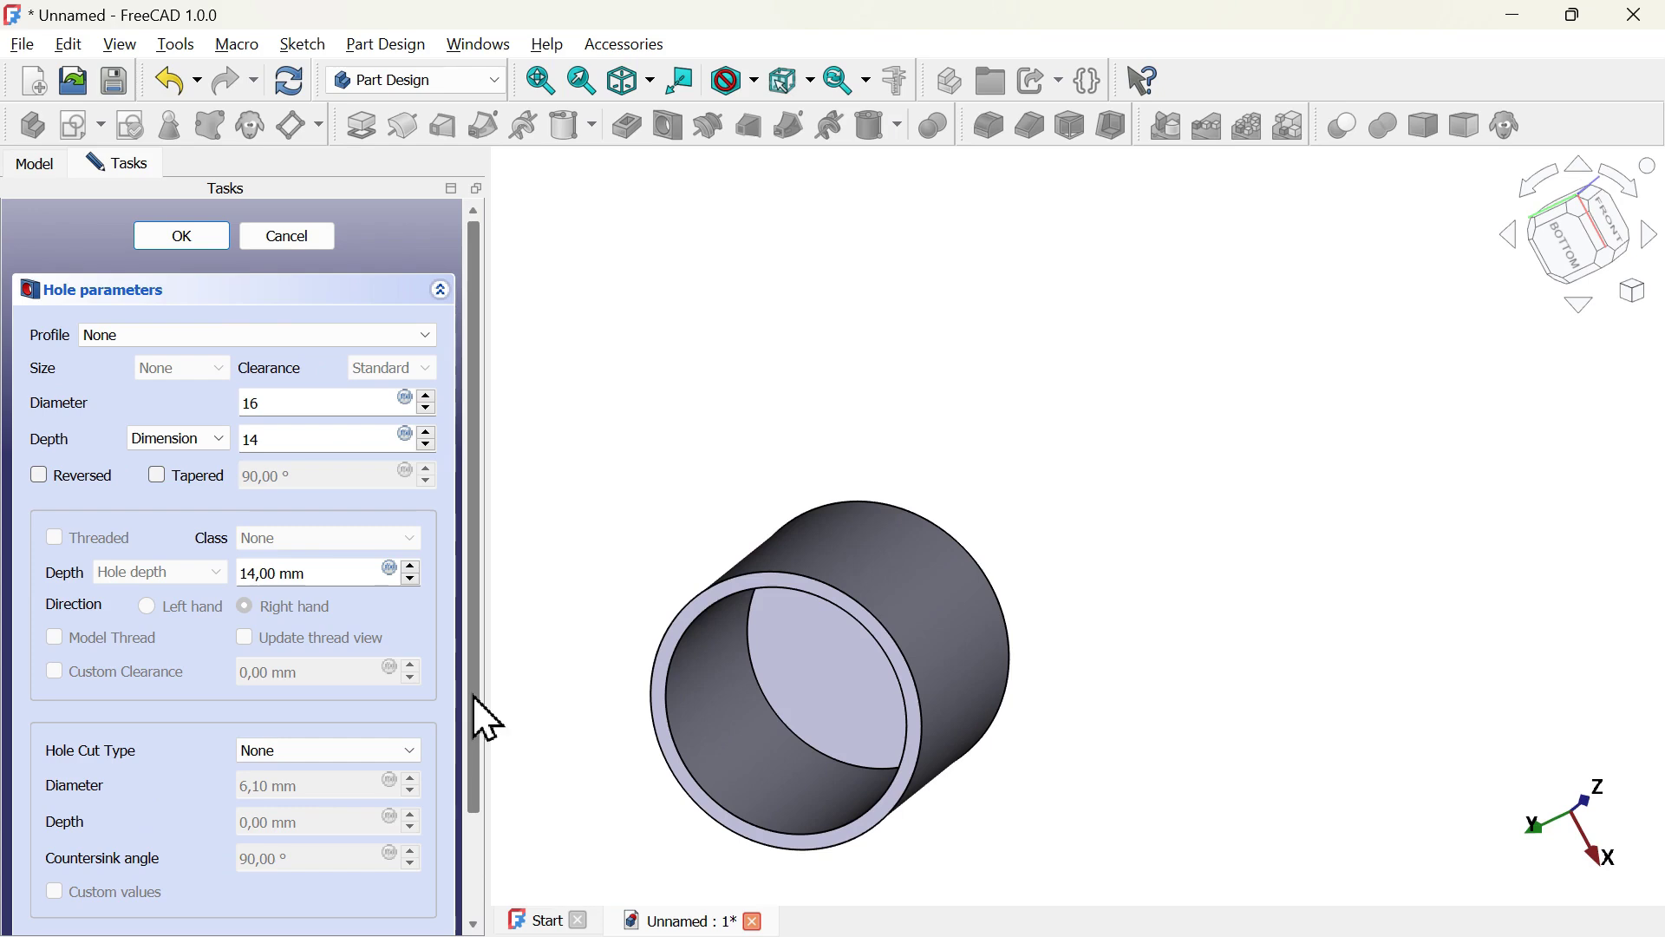
left_click(186, 236)
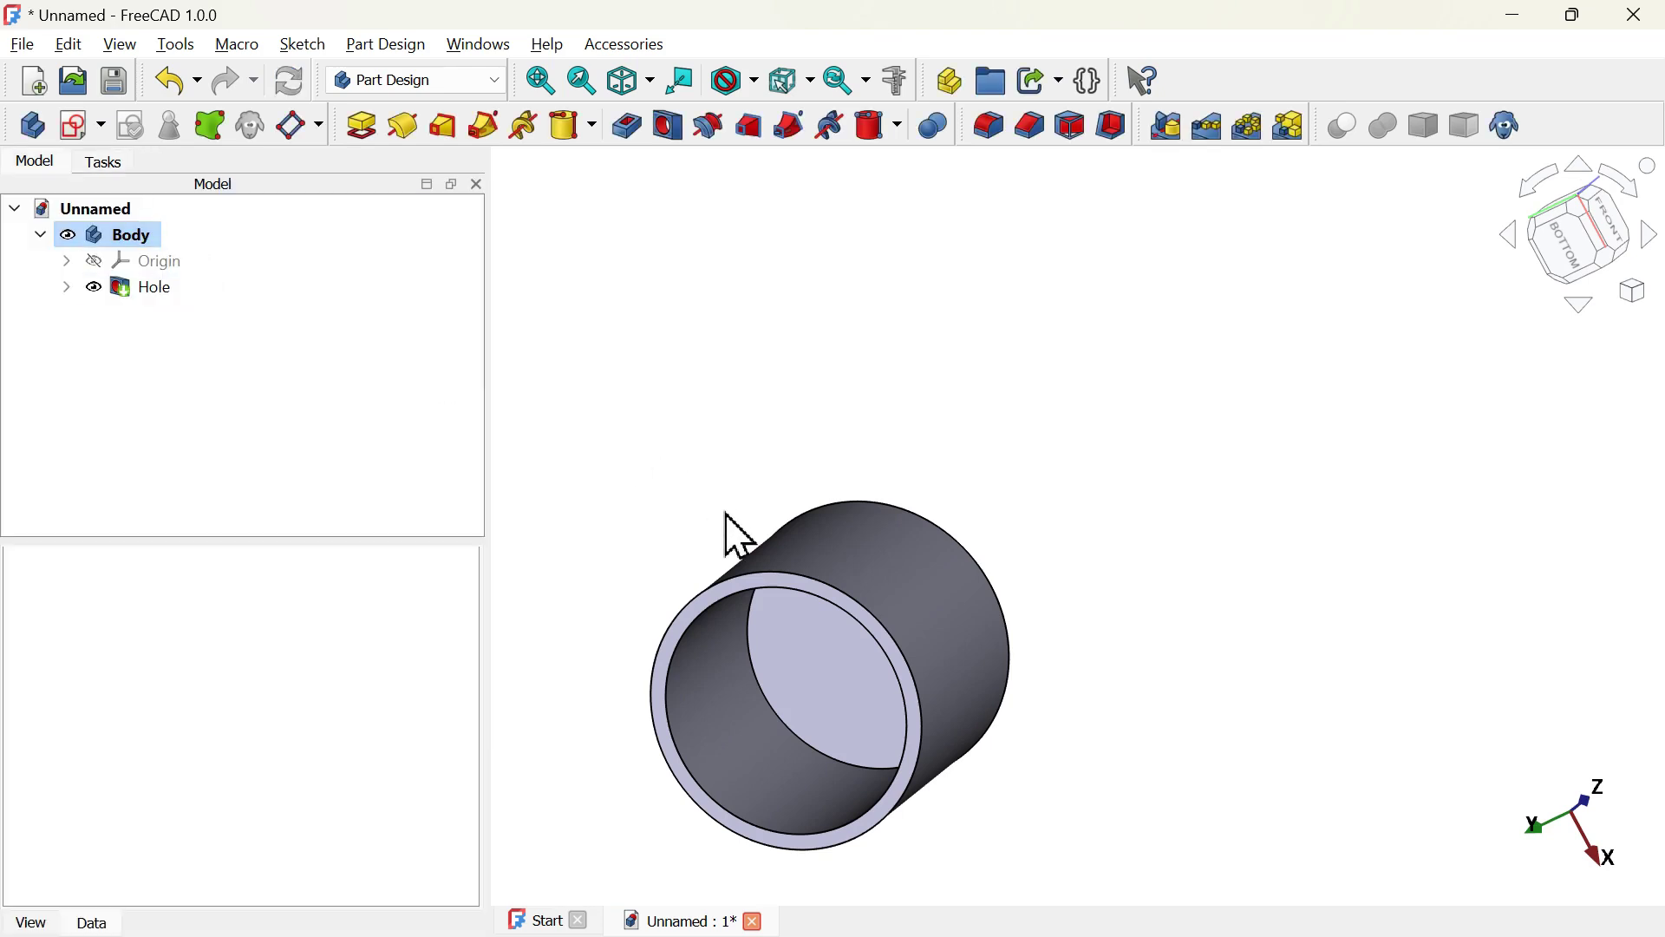
- Delete the Hole feature, leaving the solid 9 mm-radius cylinder as the only feature
middle_click_drag(1143, 661, 1041, 721)
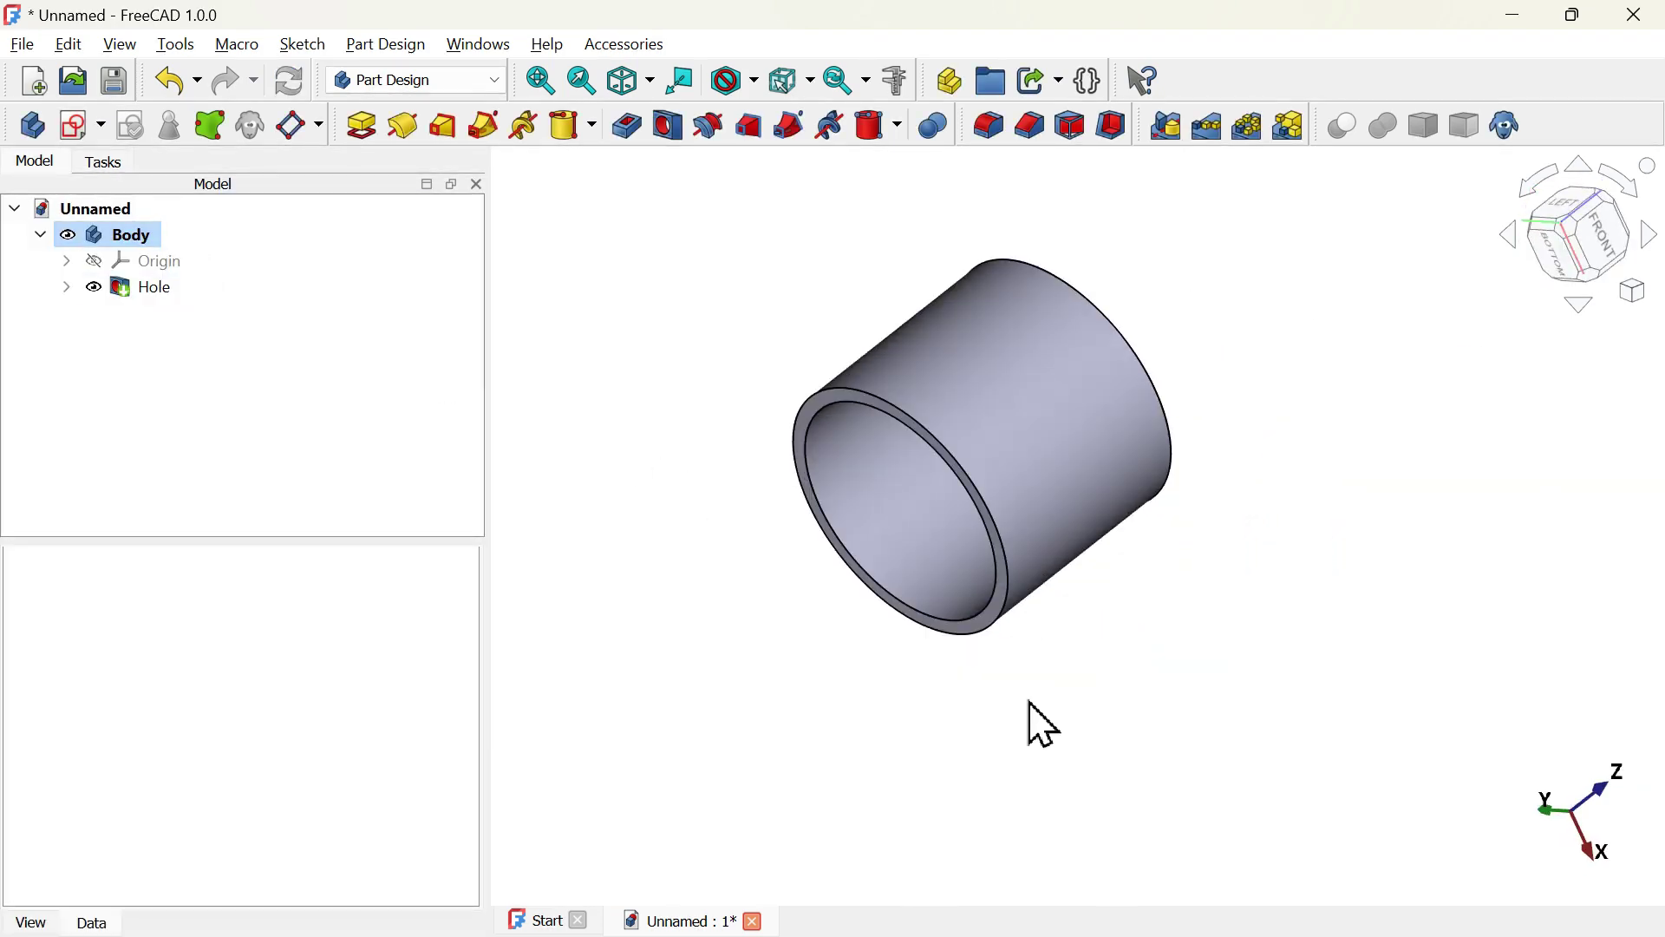
key("0")
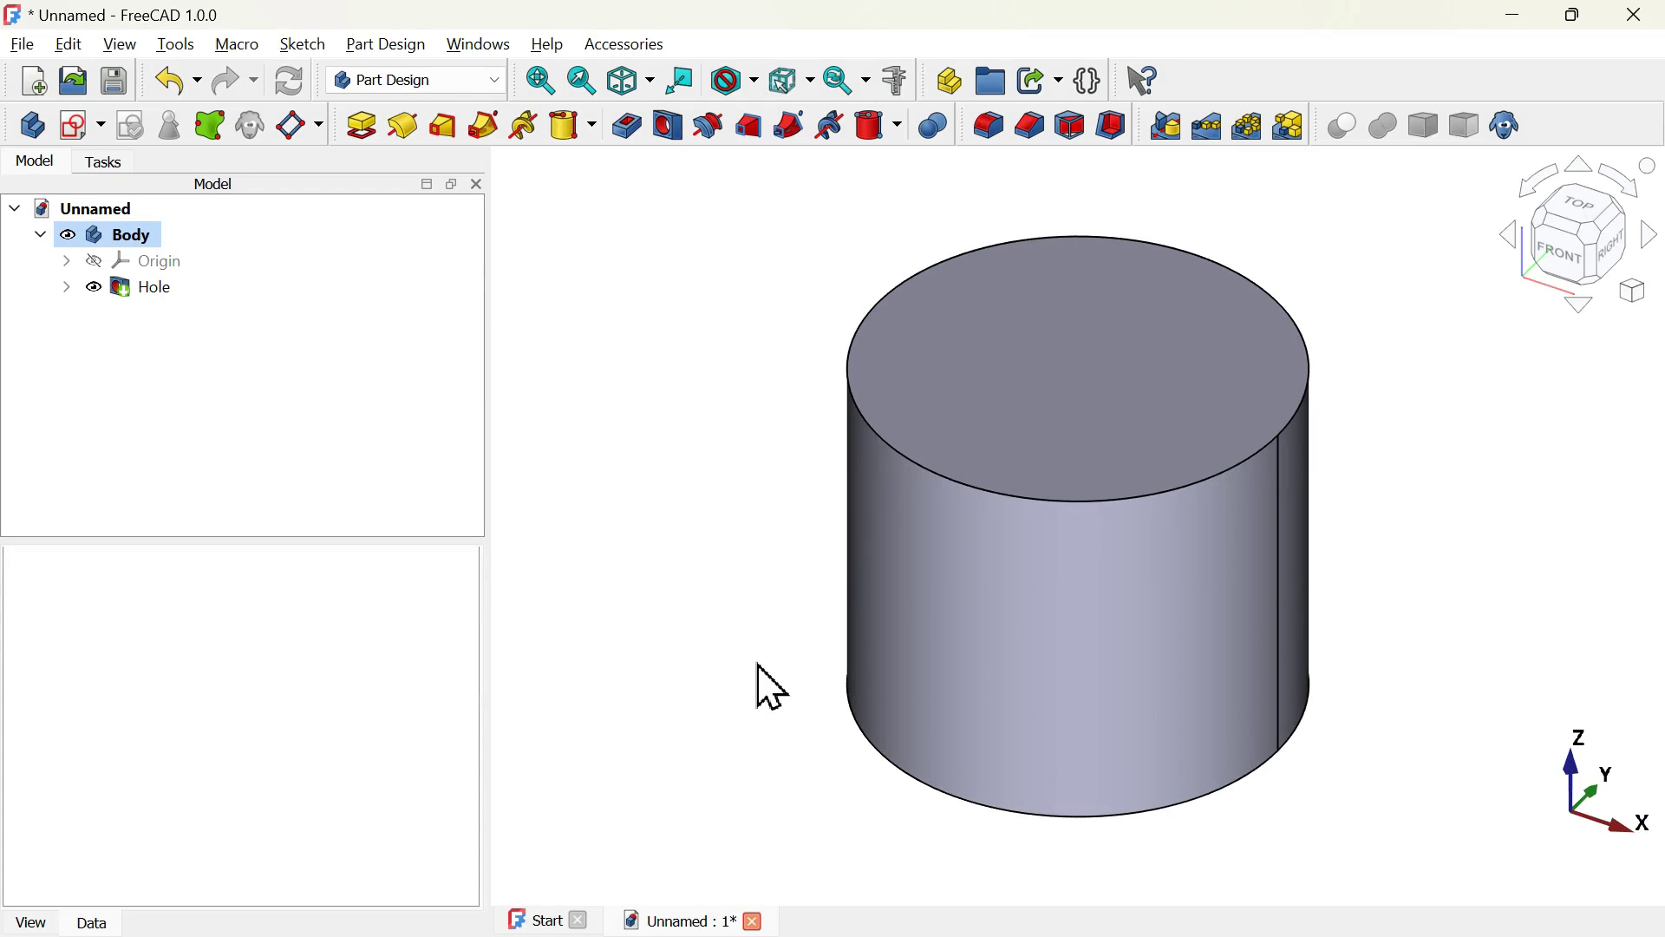
left_click(160, 289)
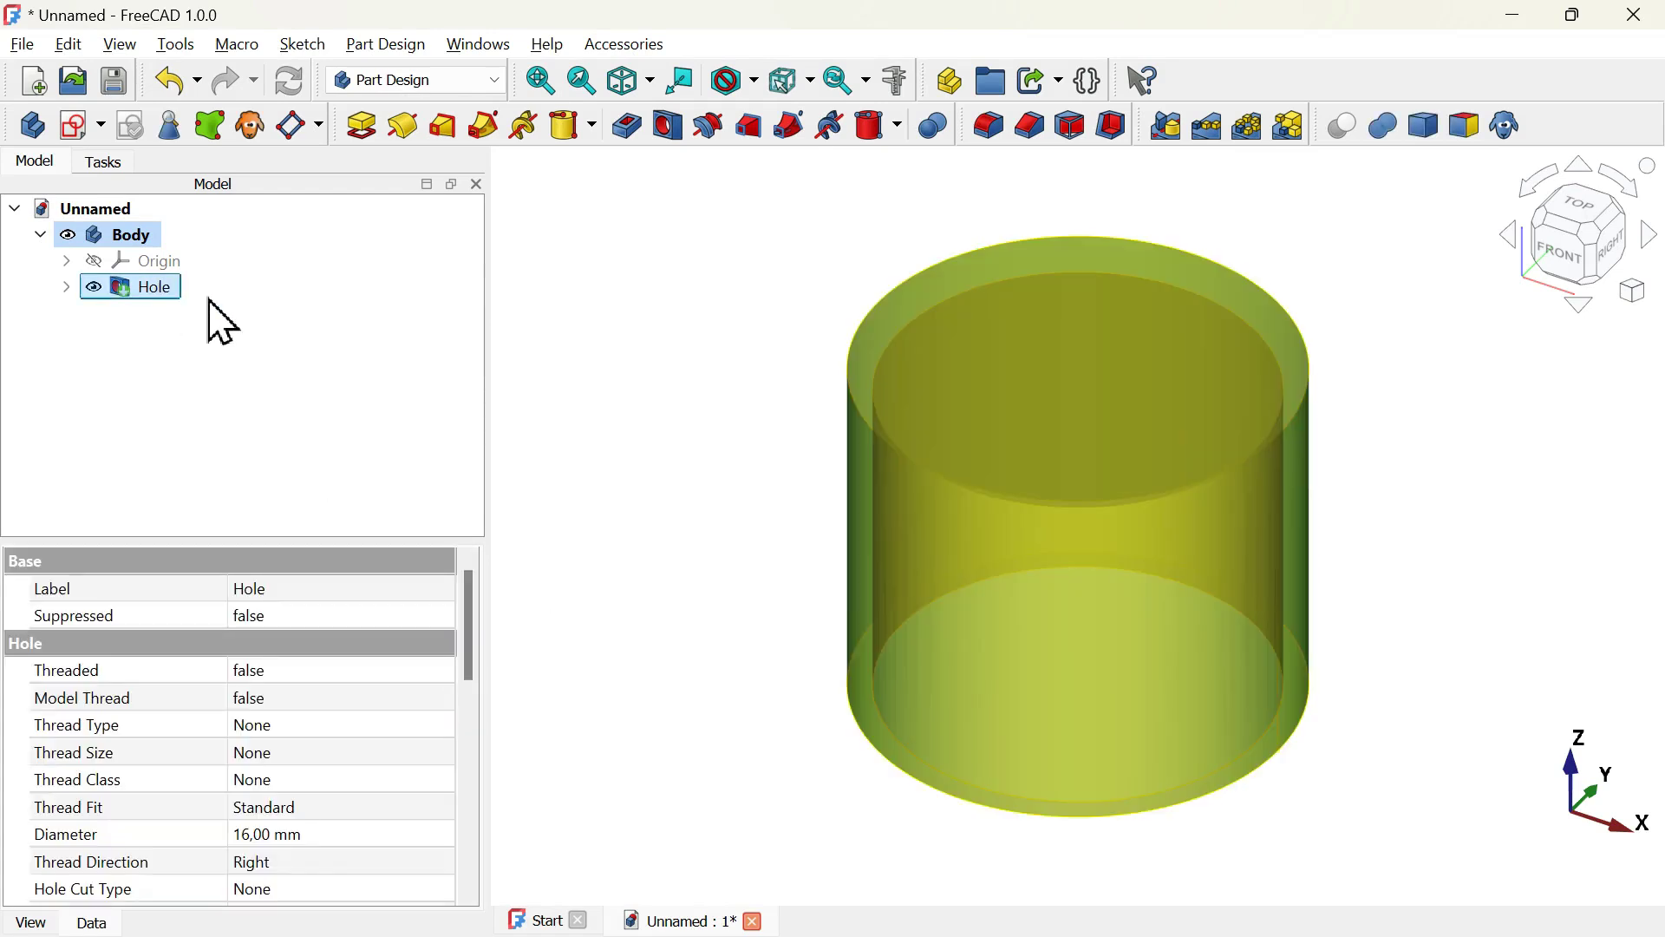
key("Delete")
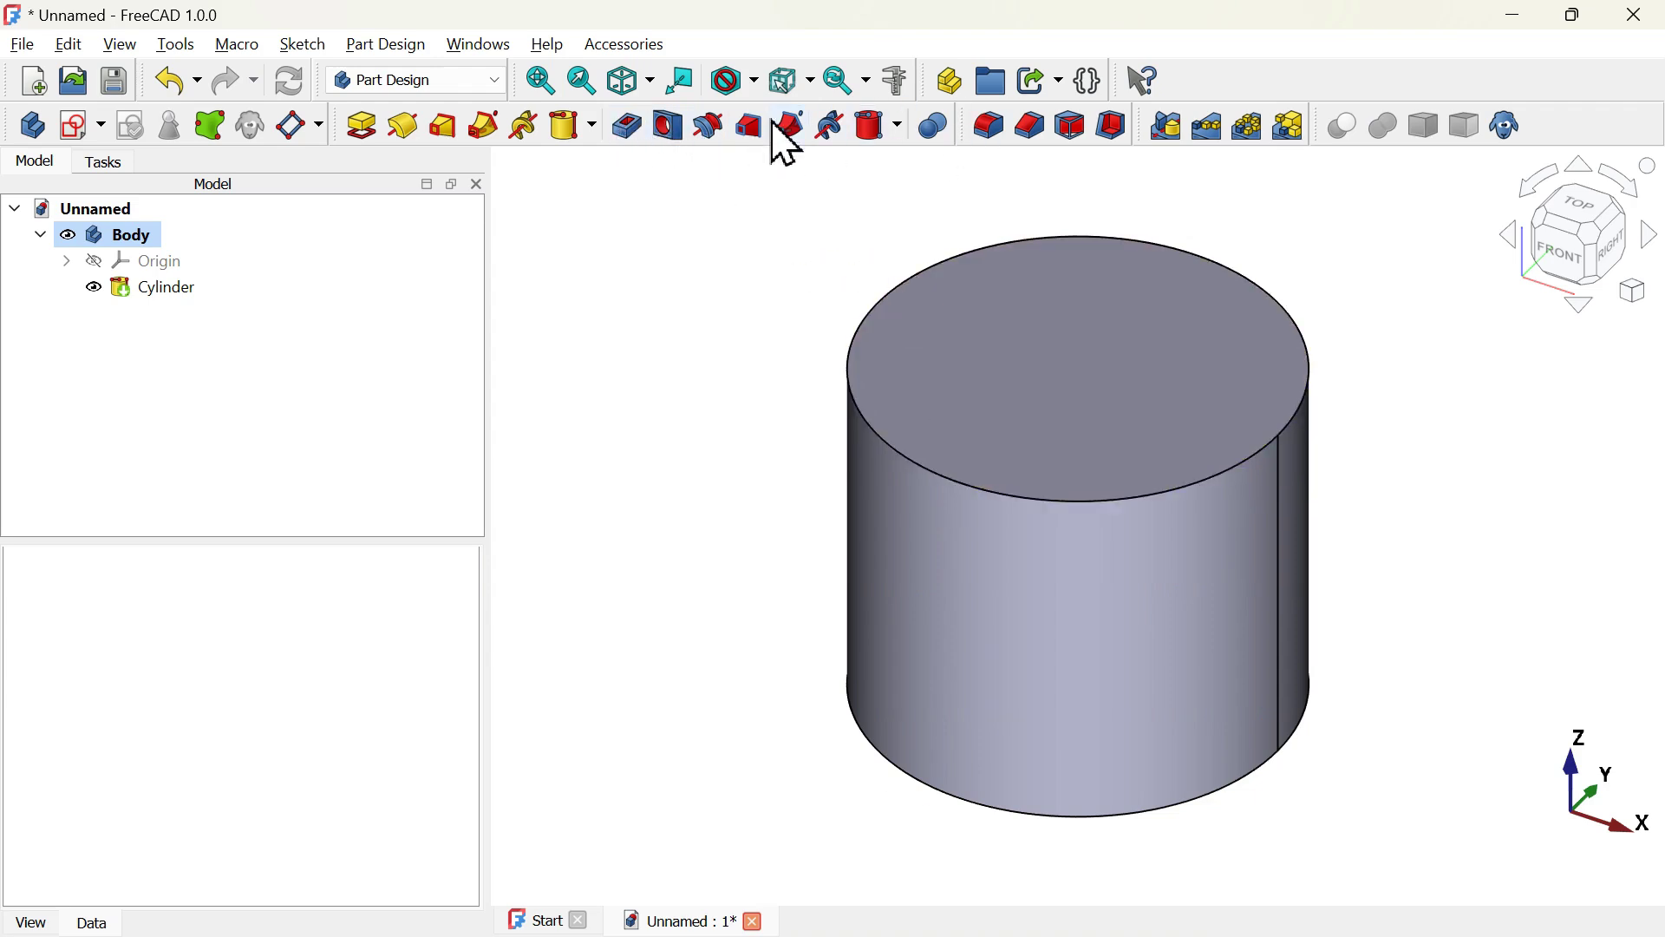
left_click(902, 126)
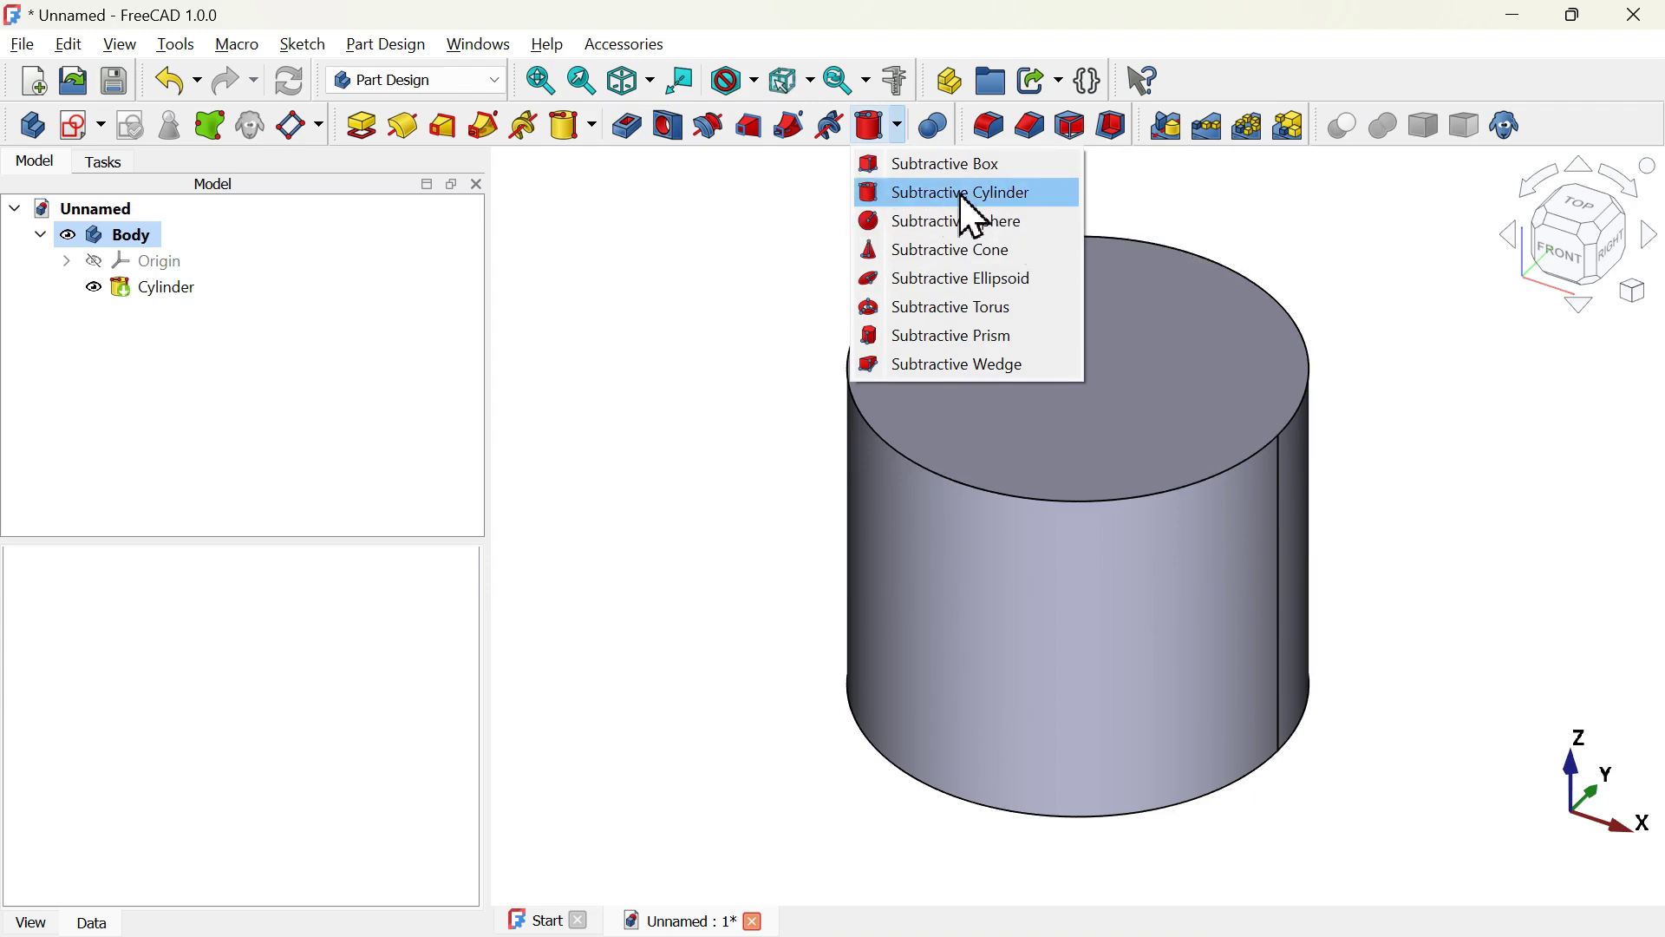
left_click(987, 211)
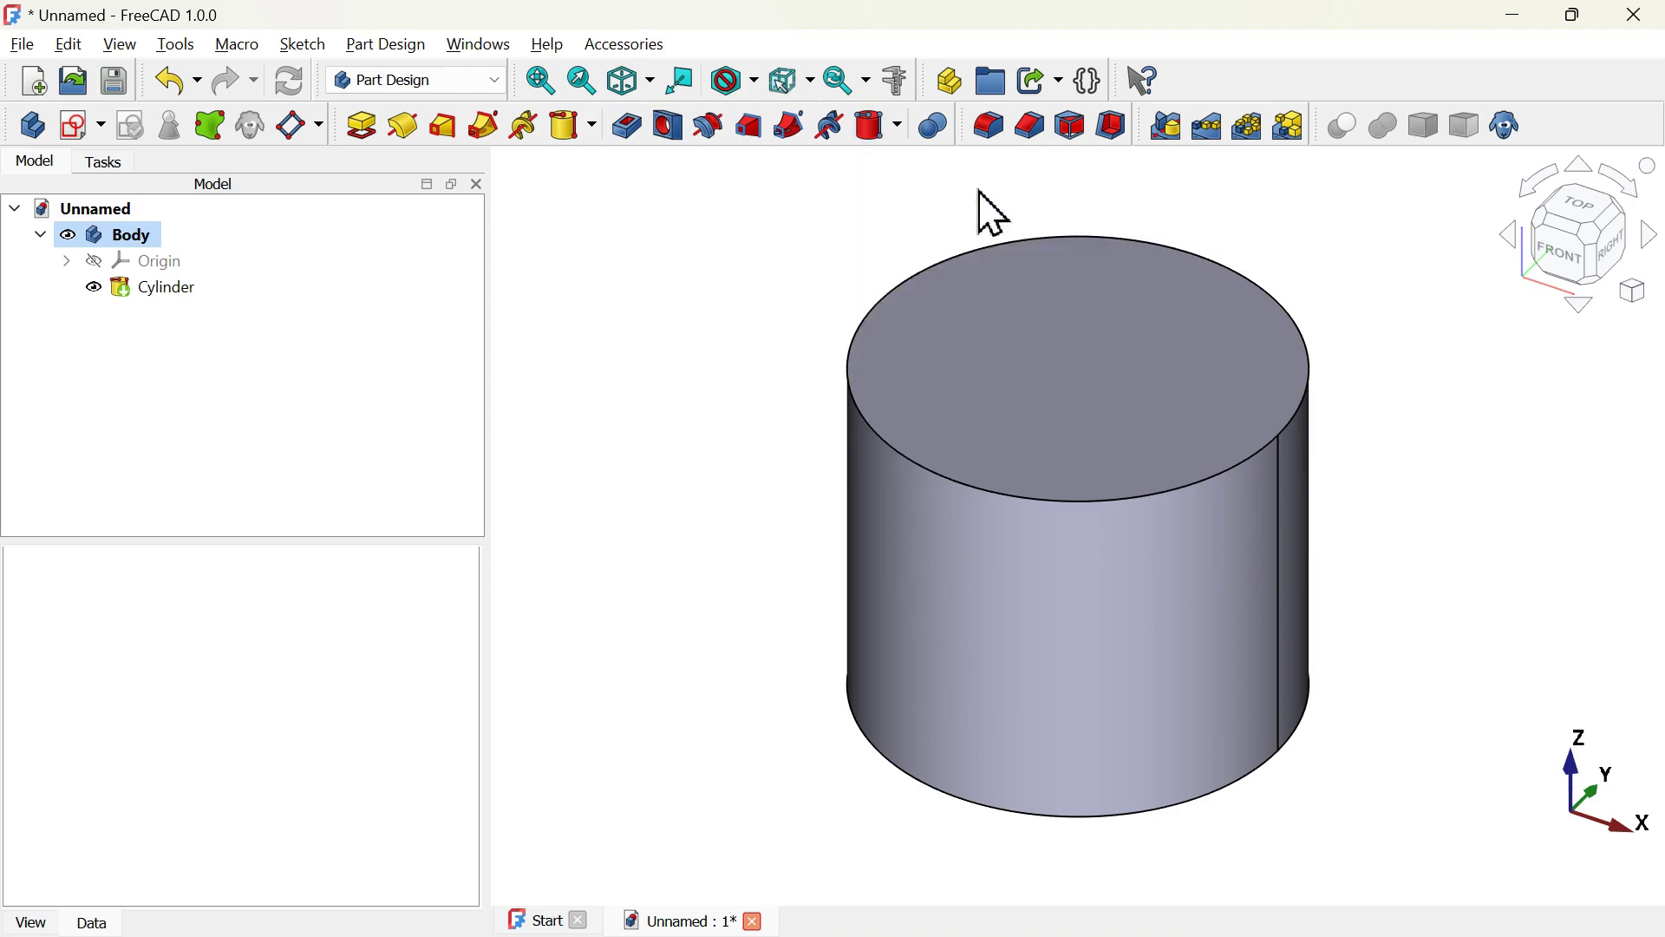
left_click(1188, 451)
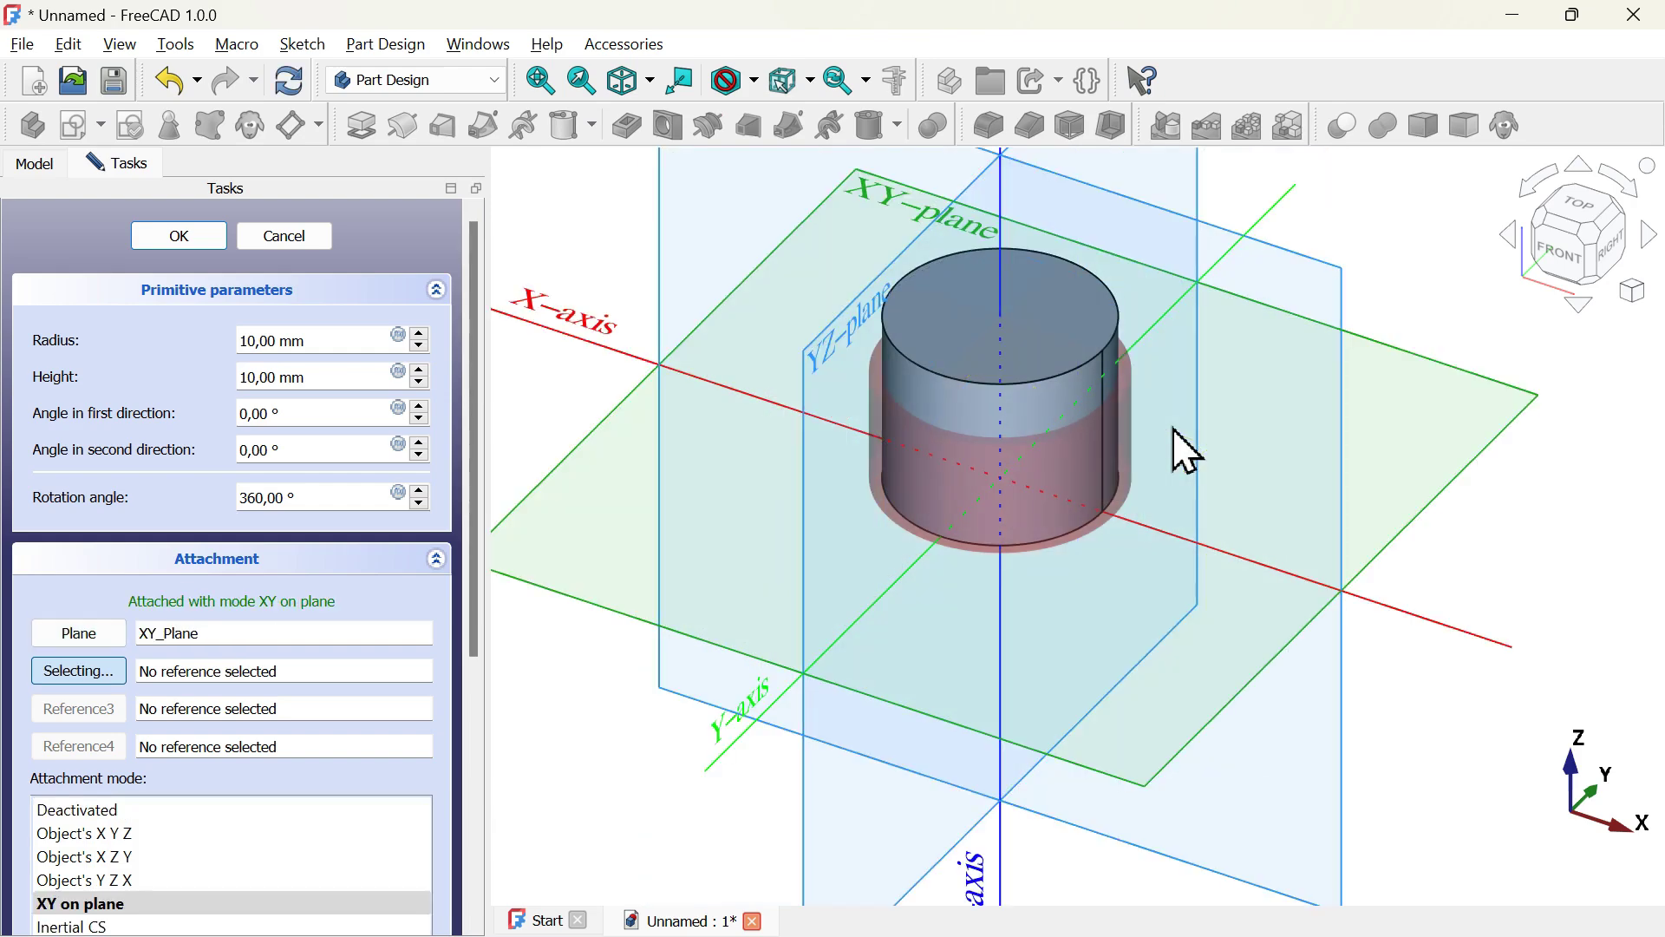
left_click(1564, 268)
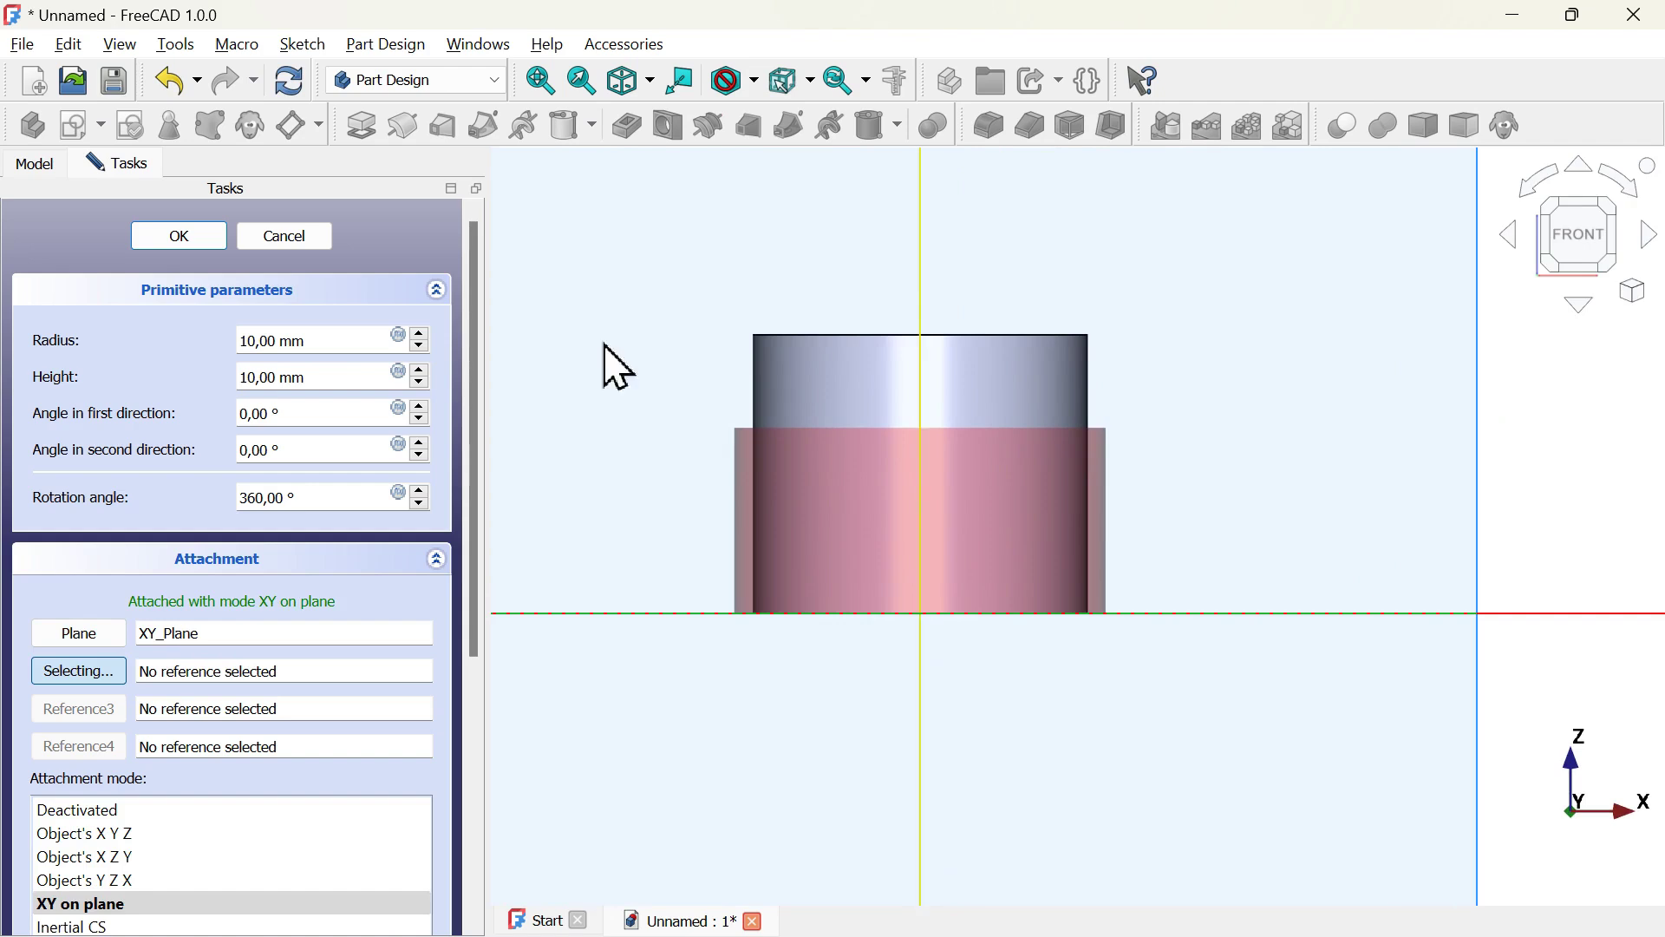
left_click(380, 386)
left_click_drag(380, 386, 213, 379)
type("14")
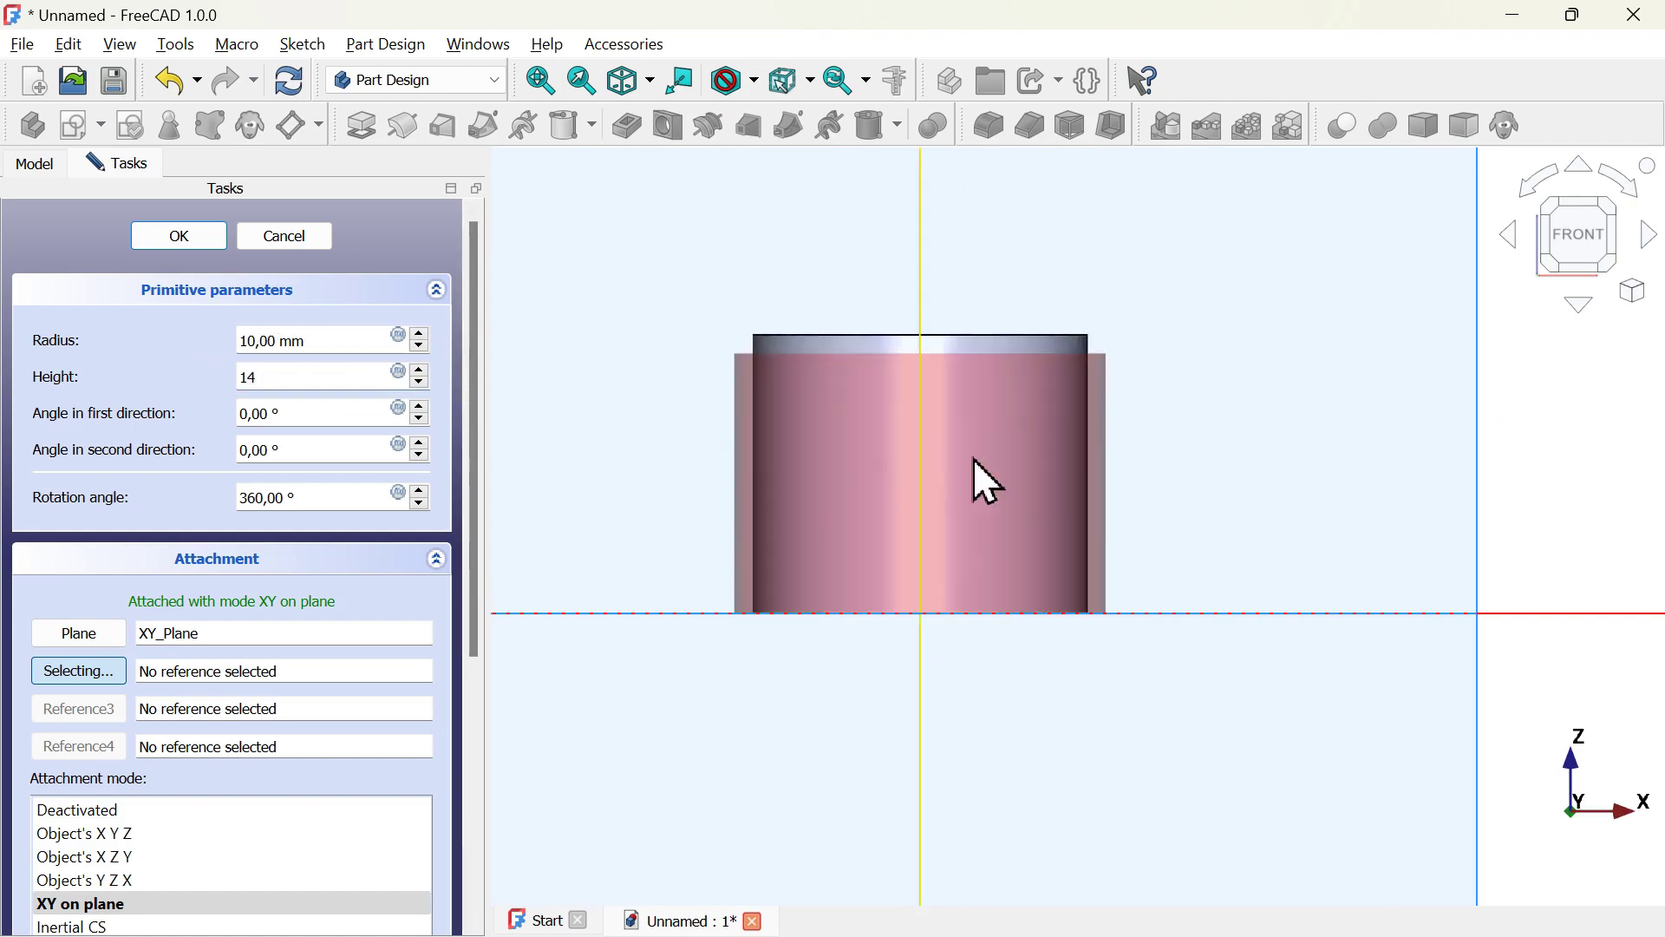
left_click_drag(368, 340, 153, 338)
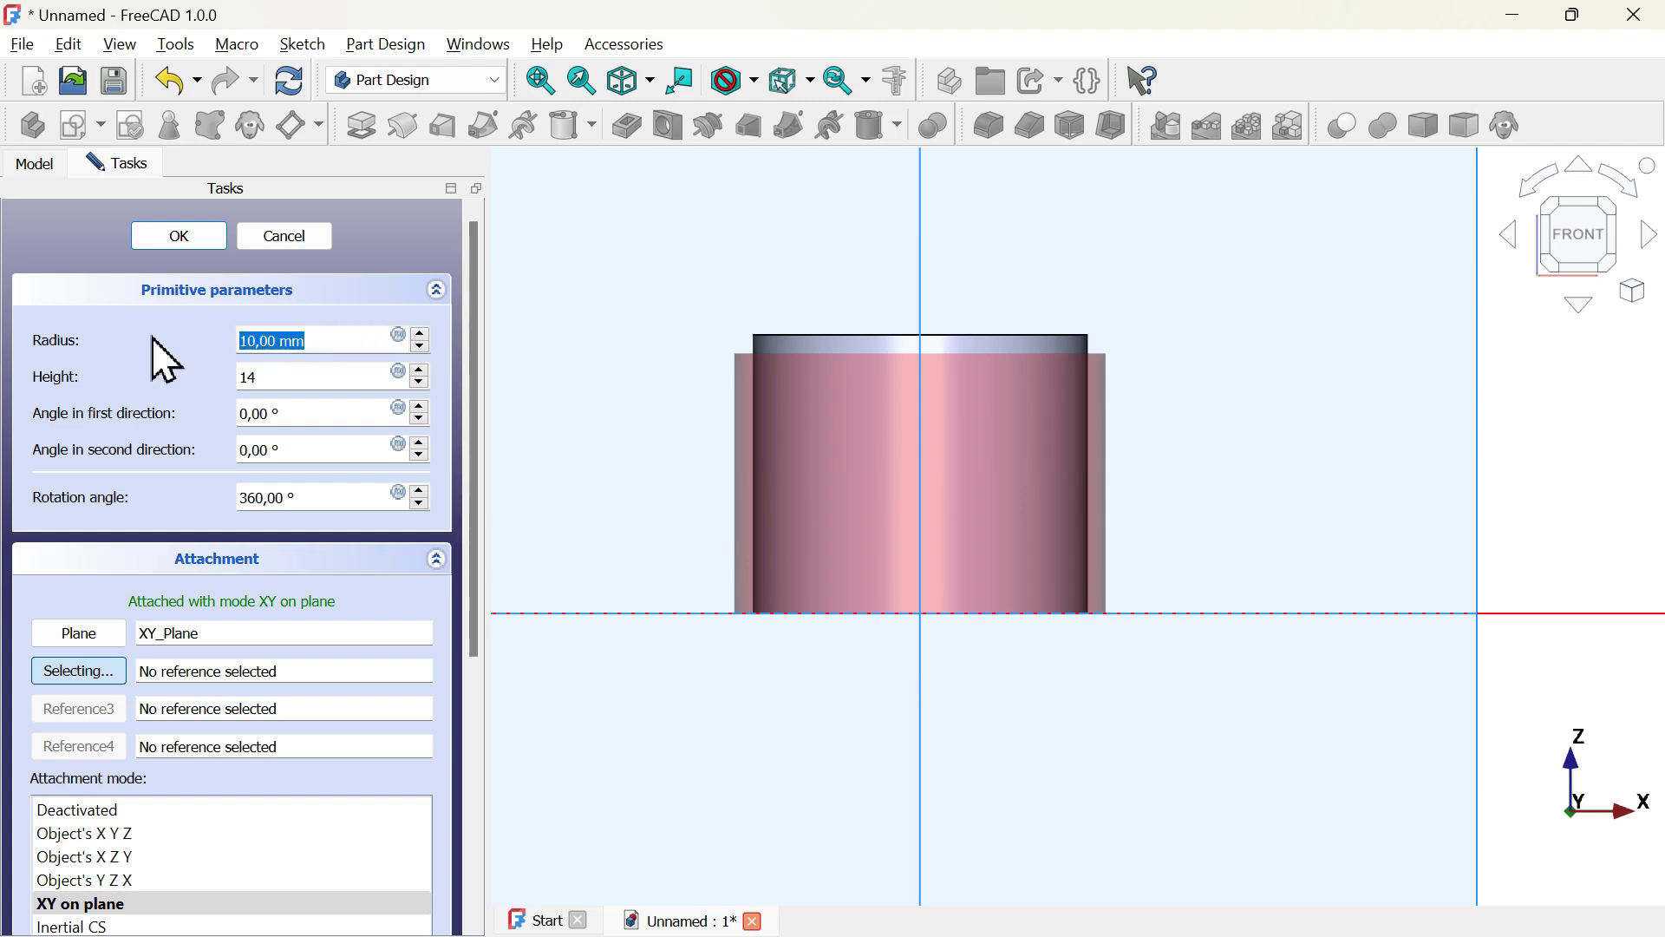
type("8")
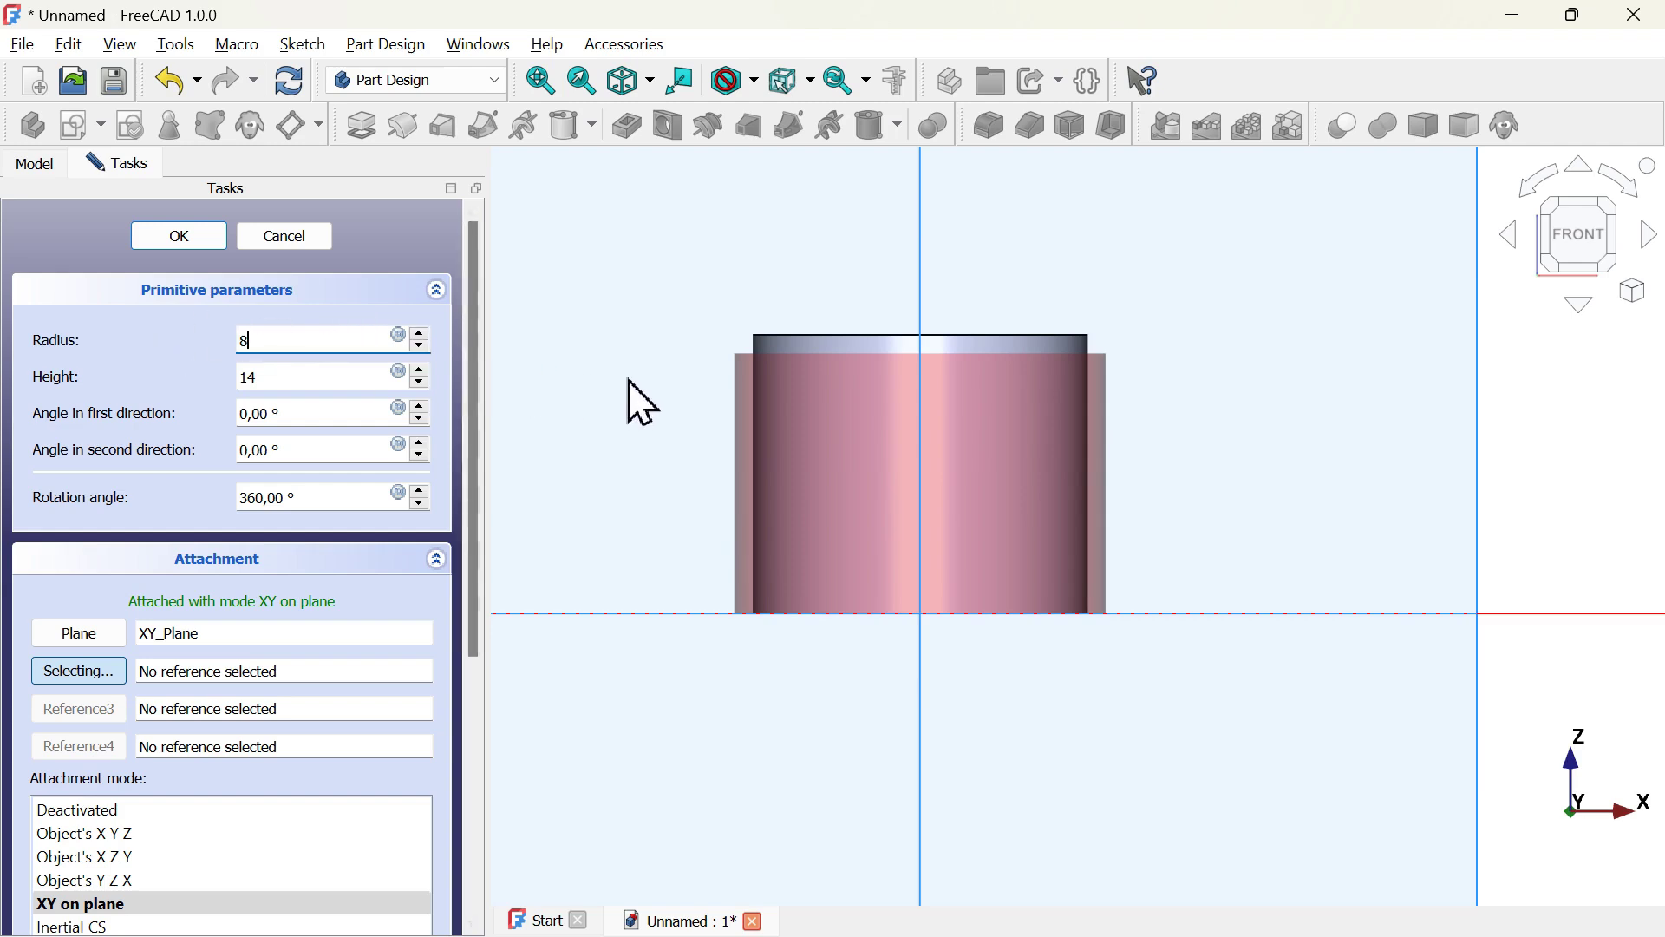
left_click(179, 236)
mouse_move(741, 642)
middle_mouse_down()
mouse_move(874, 484)
mouse_move(902, 401)
mouse_move(1040, 438)
mouse_move(1000, 472)
mouse_move(1007, 498)
middle_mouse_up()
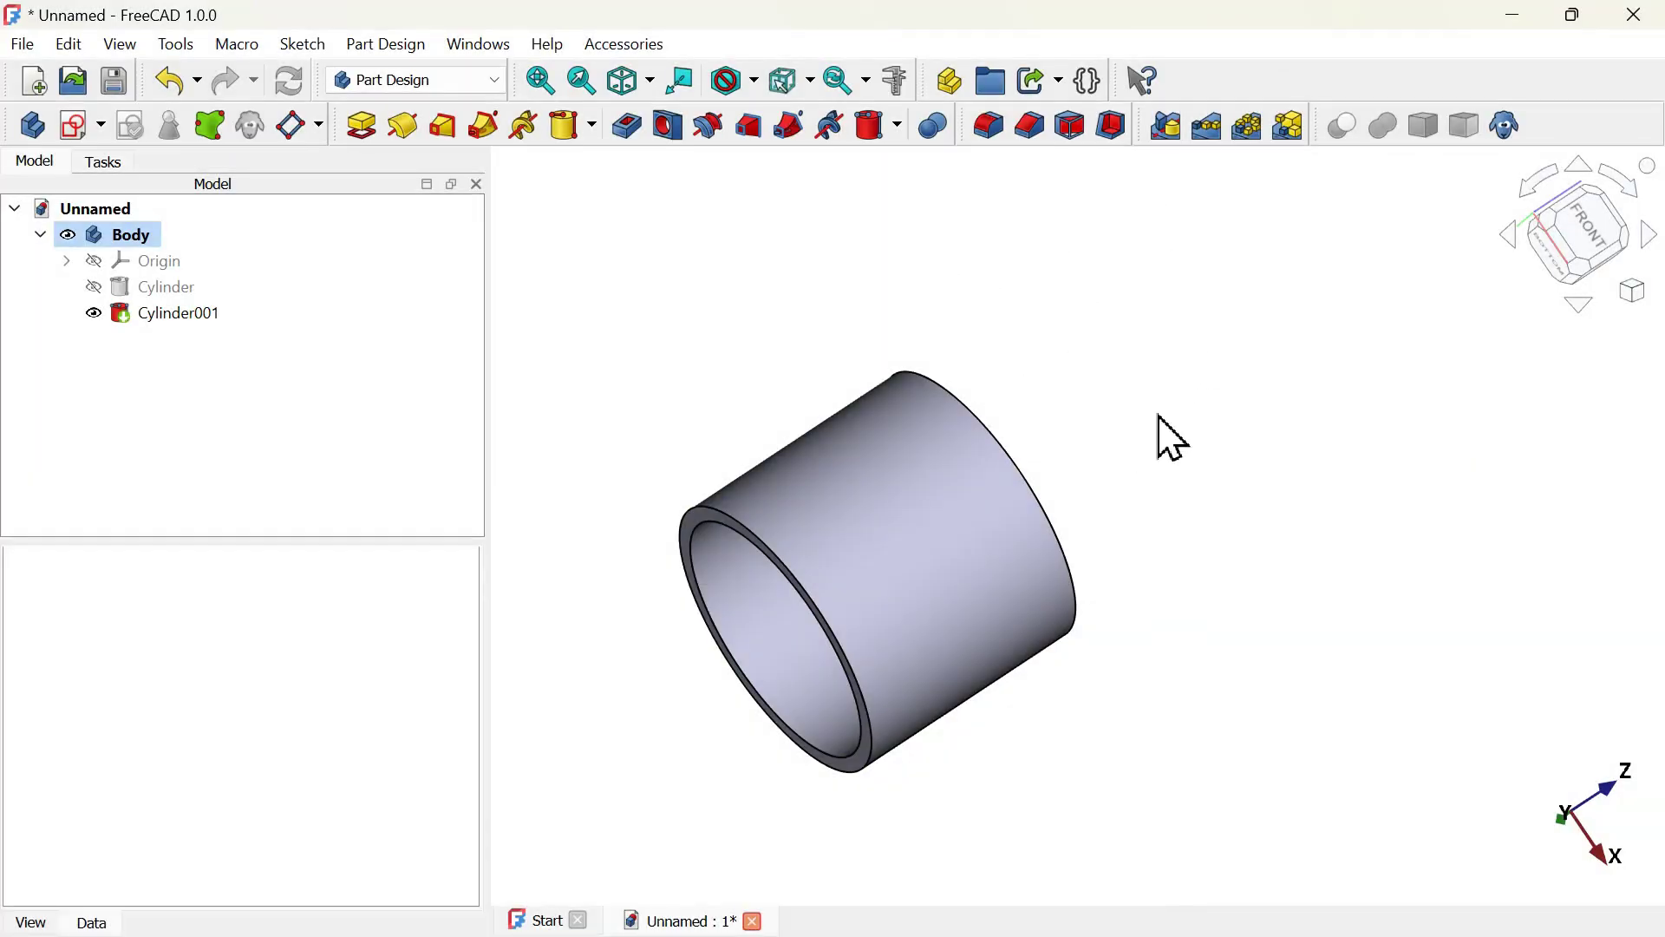
left_click(177, 314)
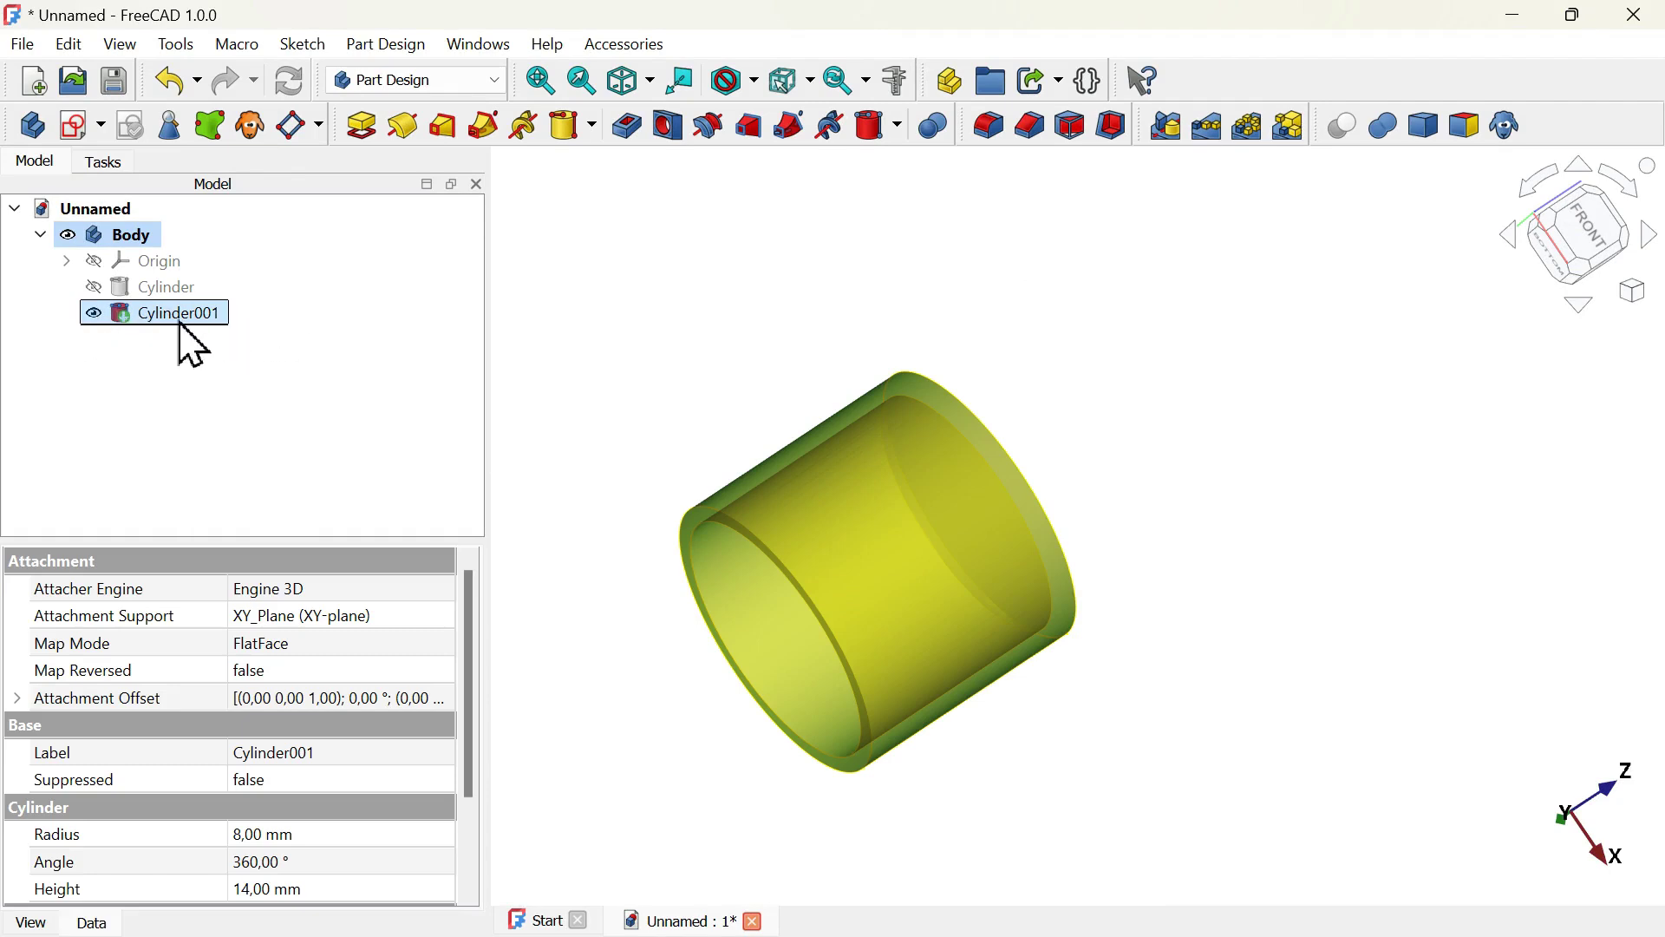
key("Delete")
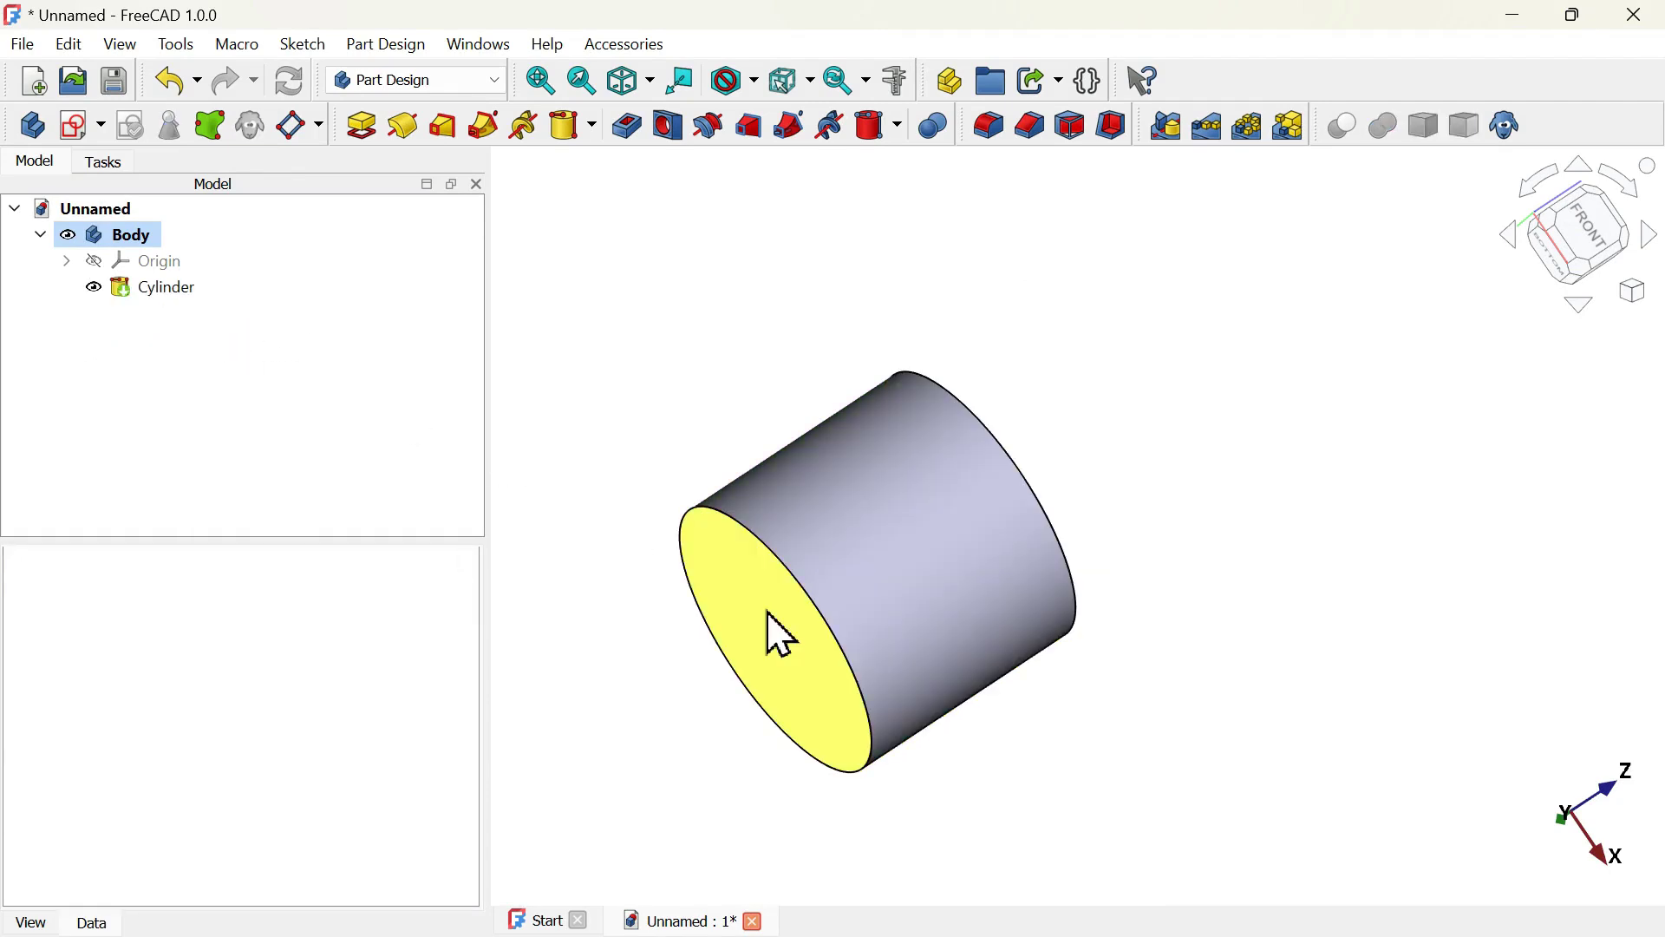
left_click(773, 640)
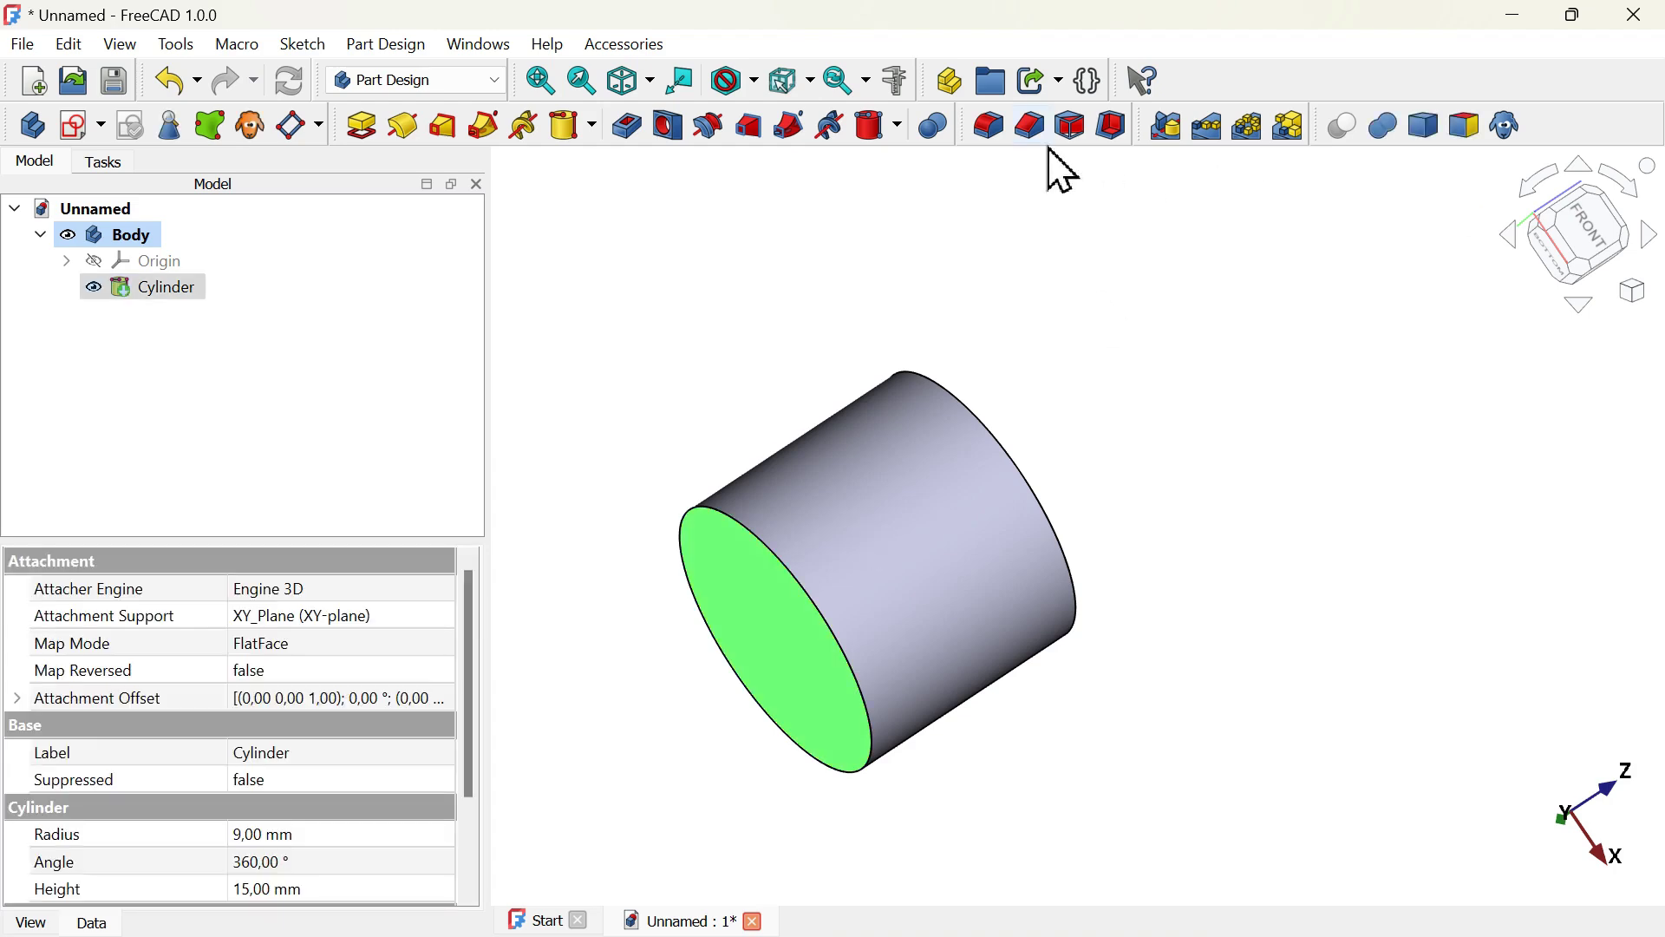
- Shell the cylinder 1 mm inwards with a Thickness feature and compare it against the fan drawing
left_click(1112, 126)
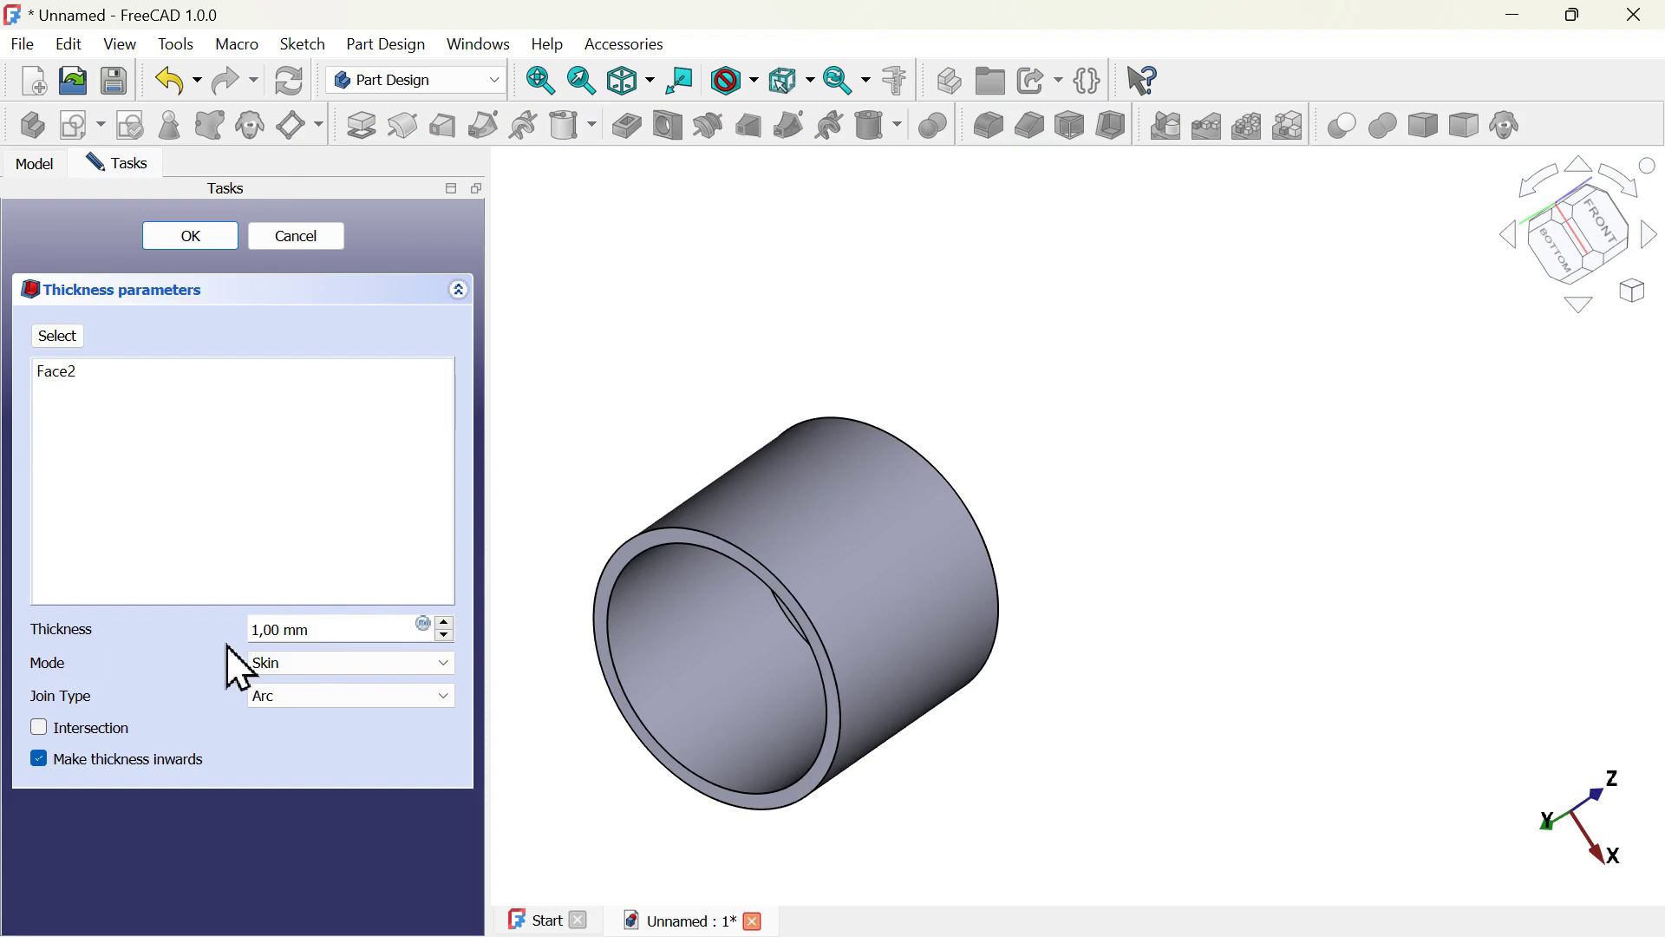
middle_click_drag(599, 737, 632, 673)
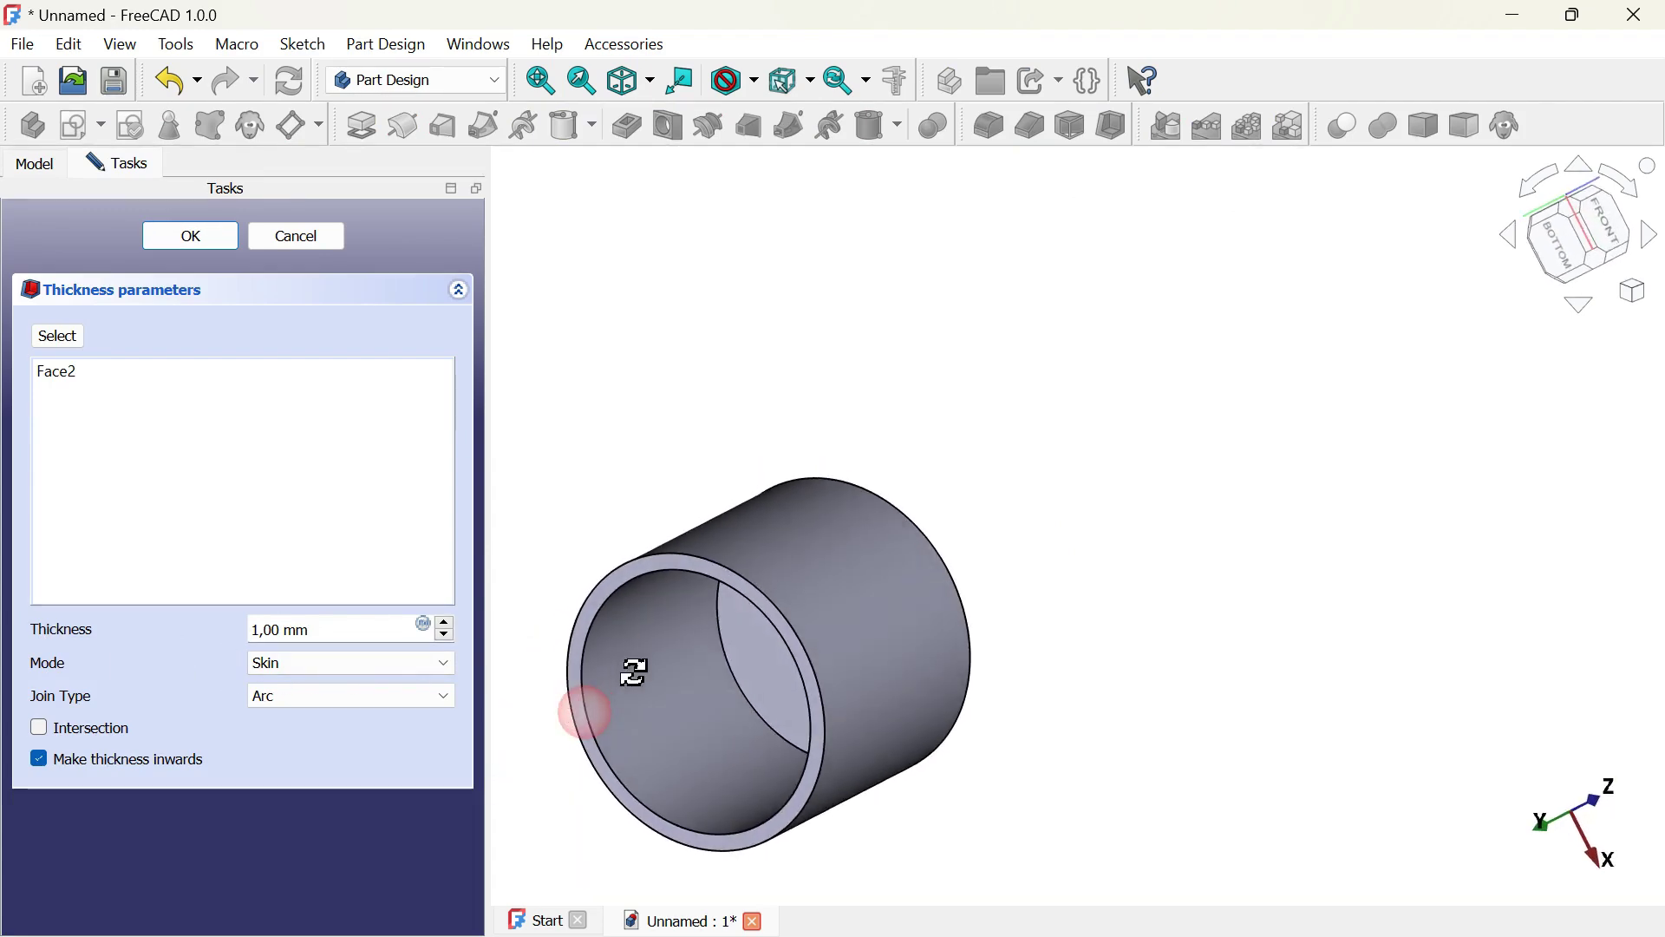
left_click(218, 244)
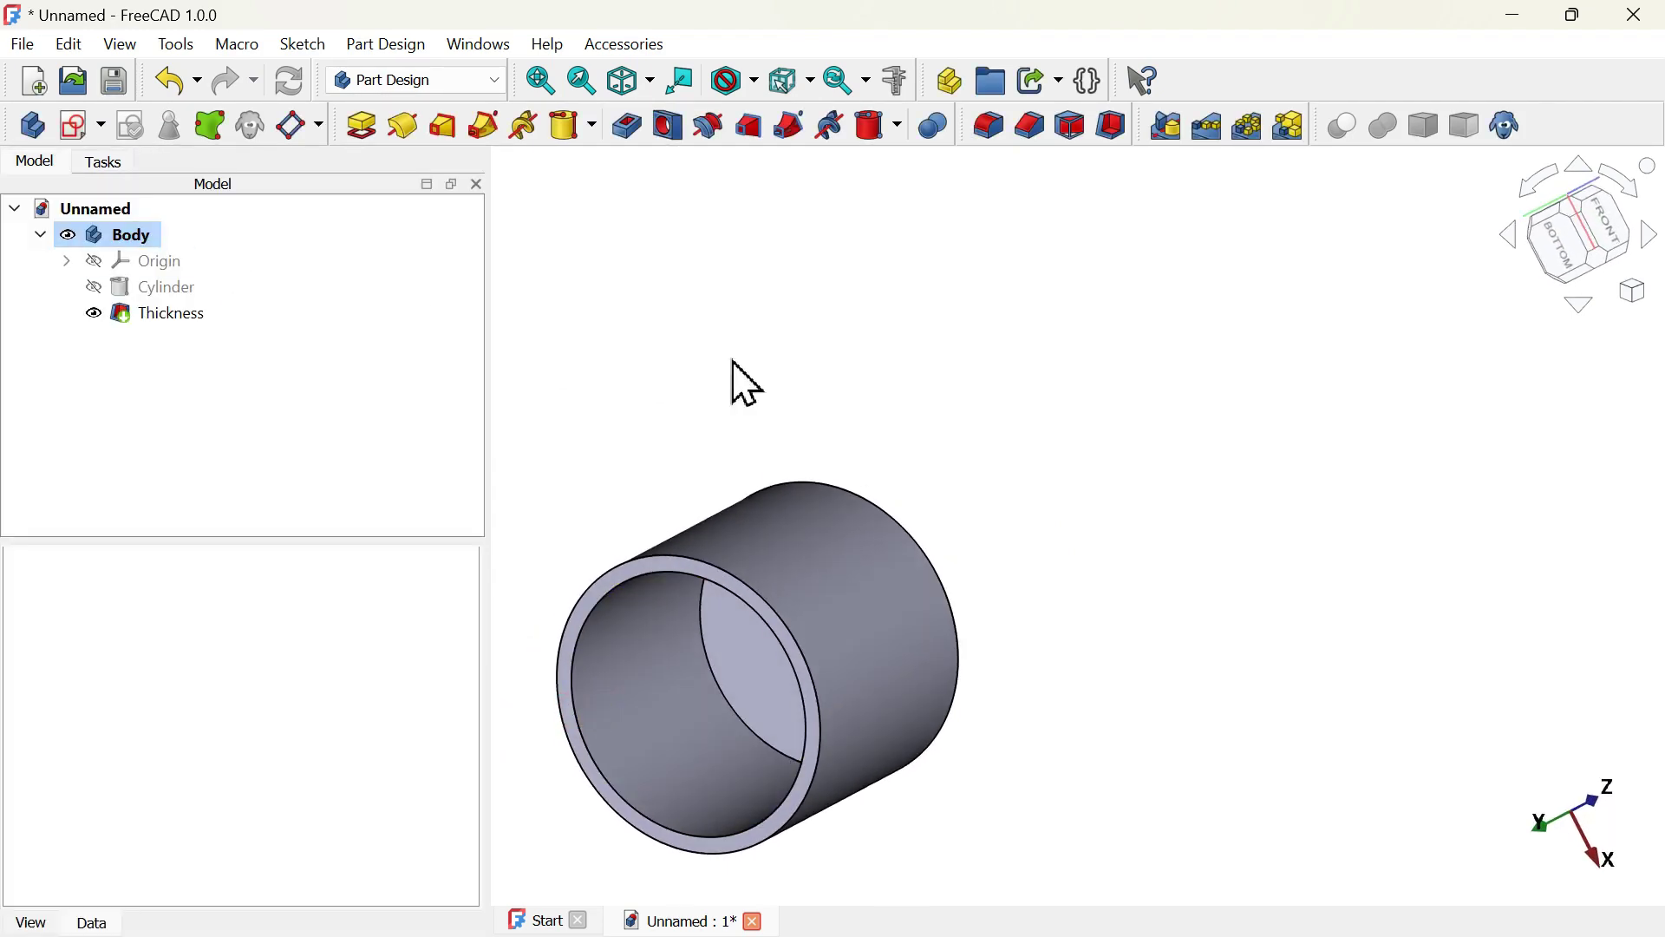
mouse_move(872, 373)
middle_mouse_down()
mouse_move(788, 420)
mouse_move(882, 473)
mouse_move(762, 576)
mouse_move(784, 606)
middle_mouse_up()
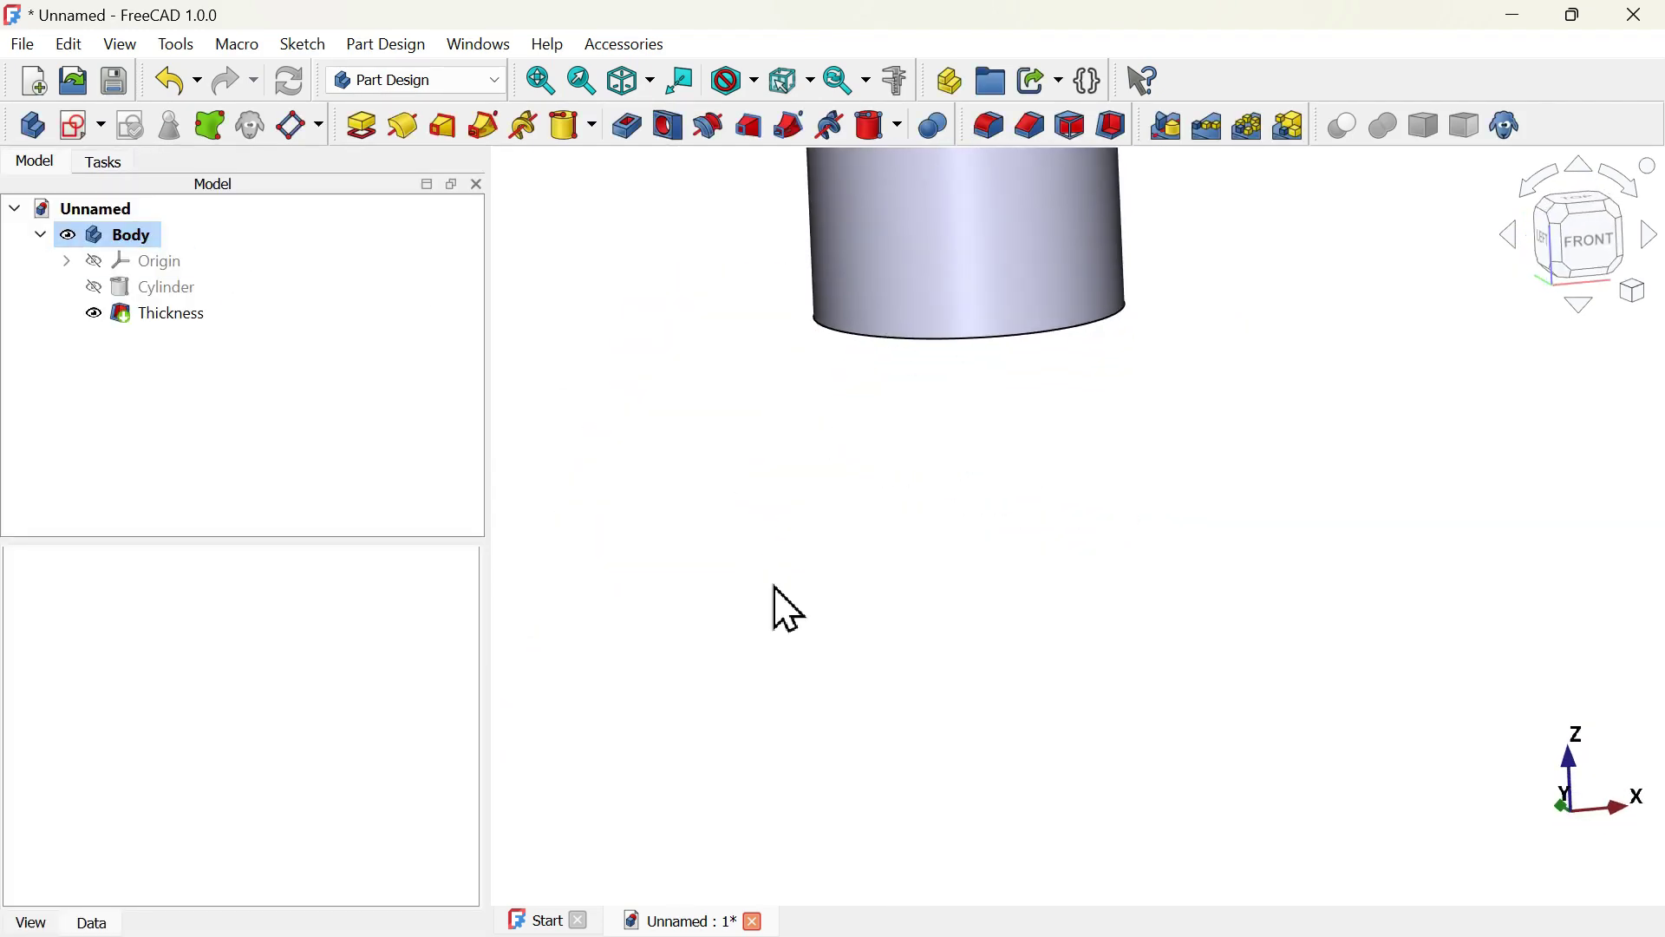
key("0")
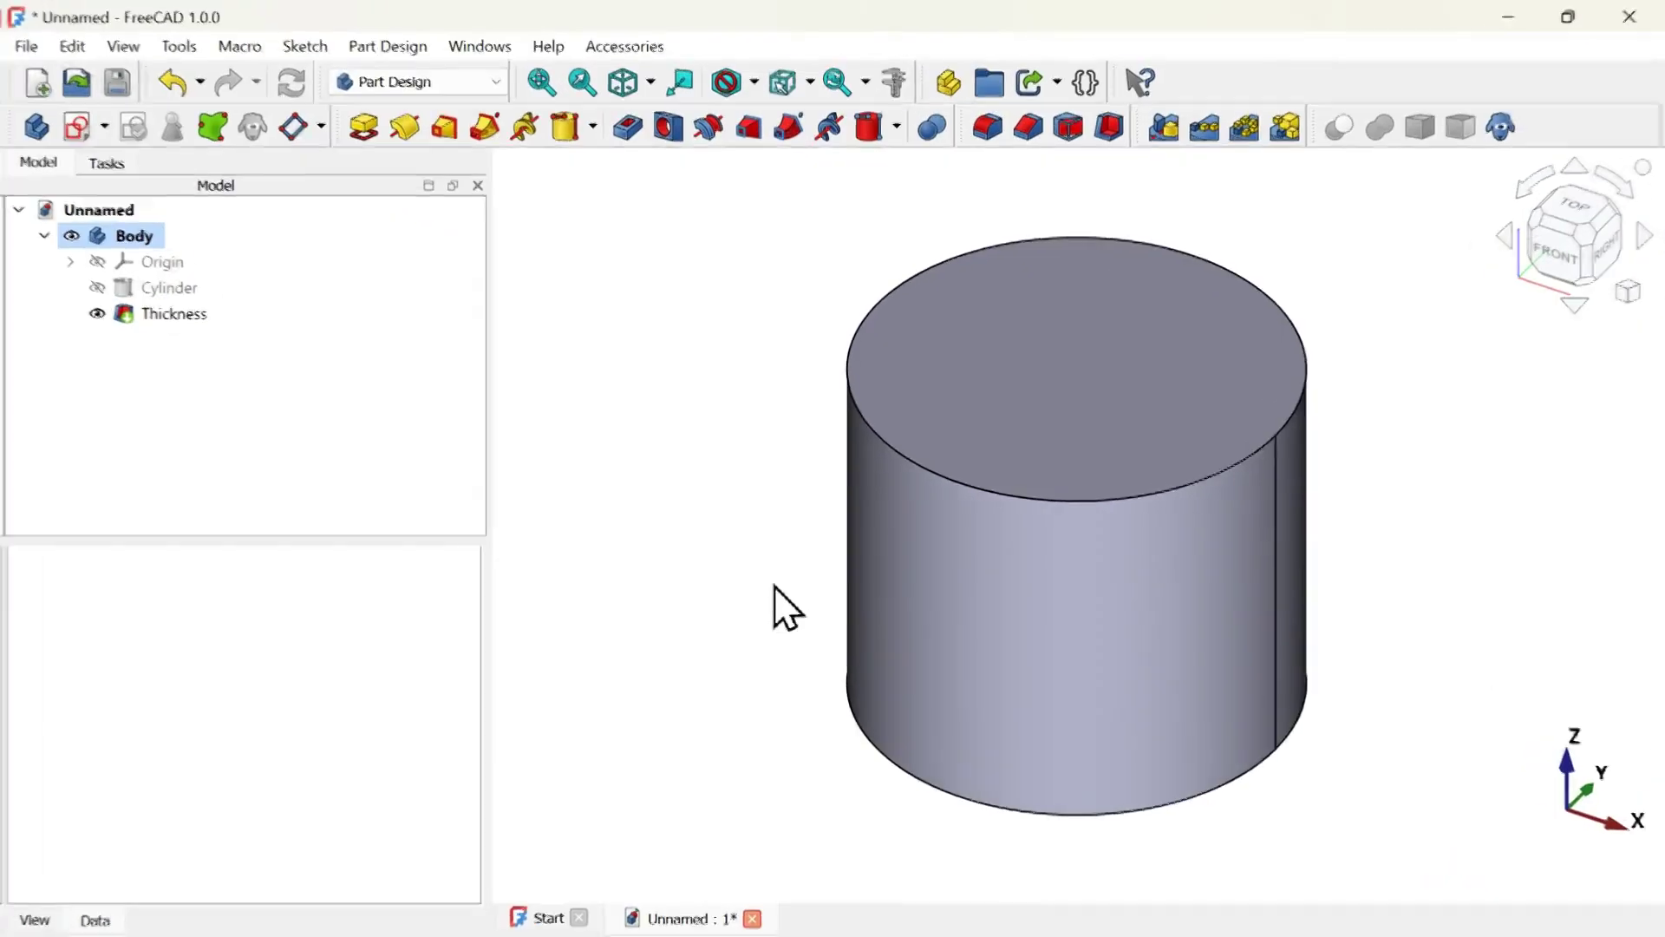
mouse_move(679, 587)
middle_mouse_down()
mouse_move(884, 469)
mouse_move(896, 487)
middle_mouse_up()
key("alt+Tab")
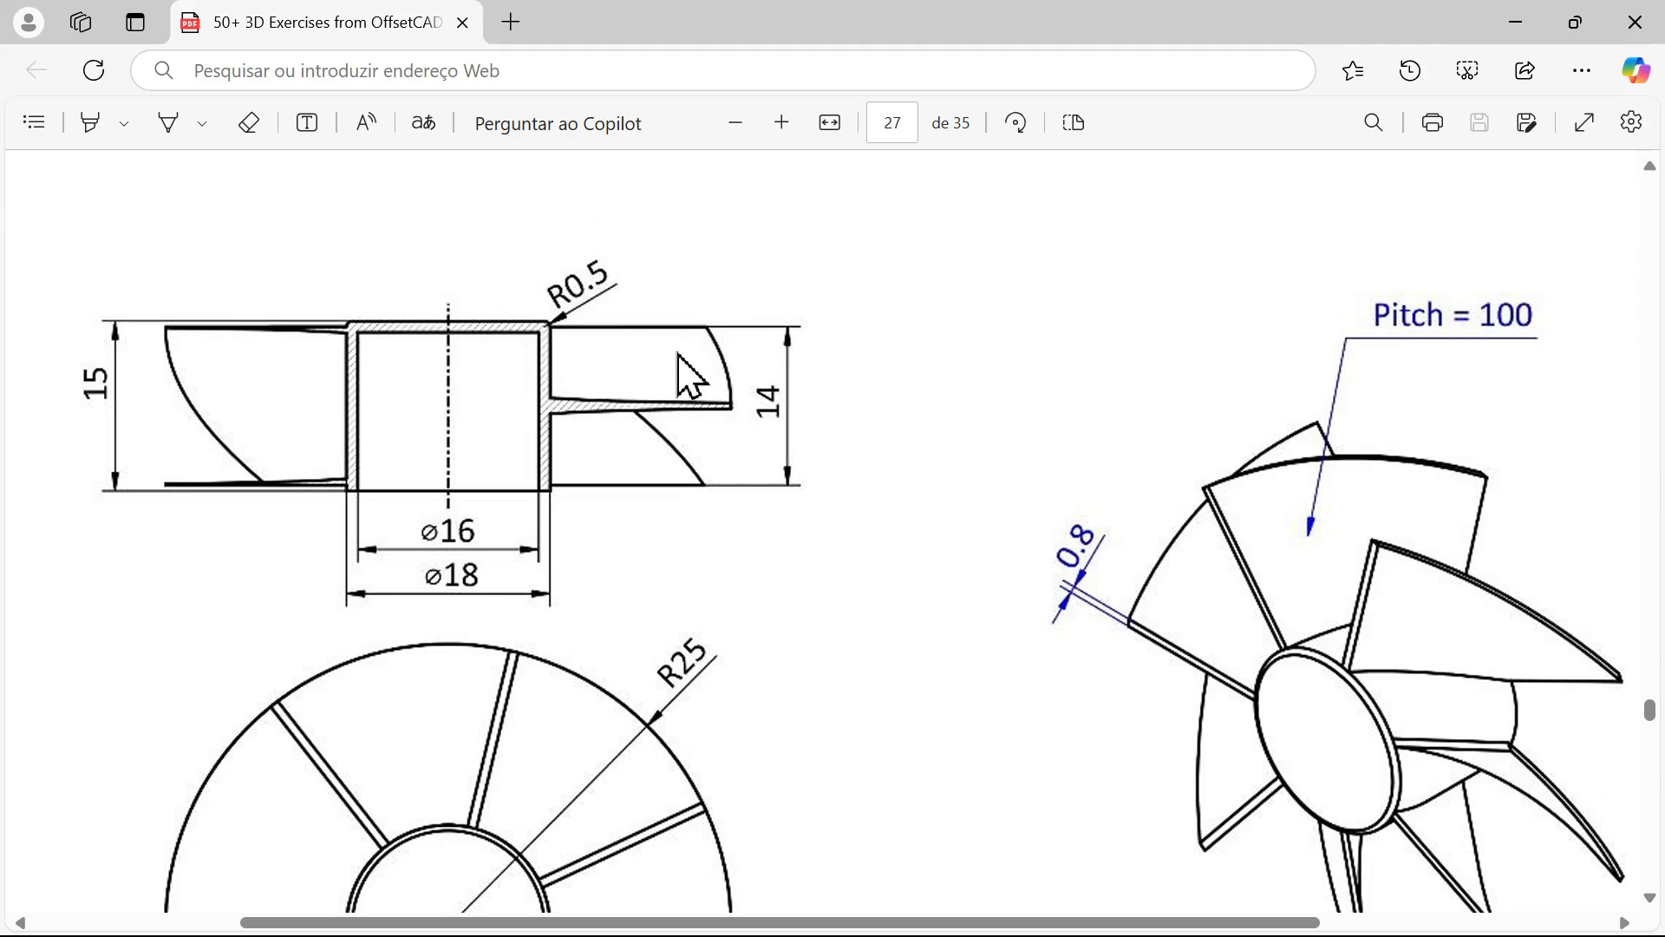
key("alt+Tab")
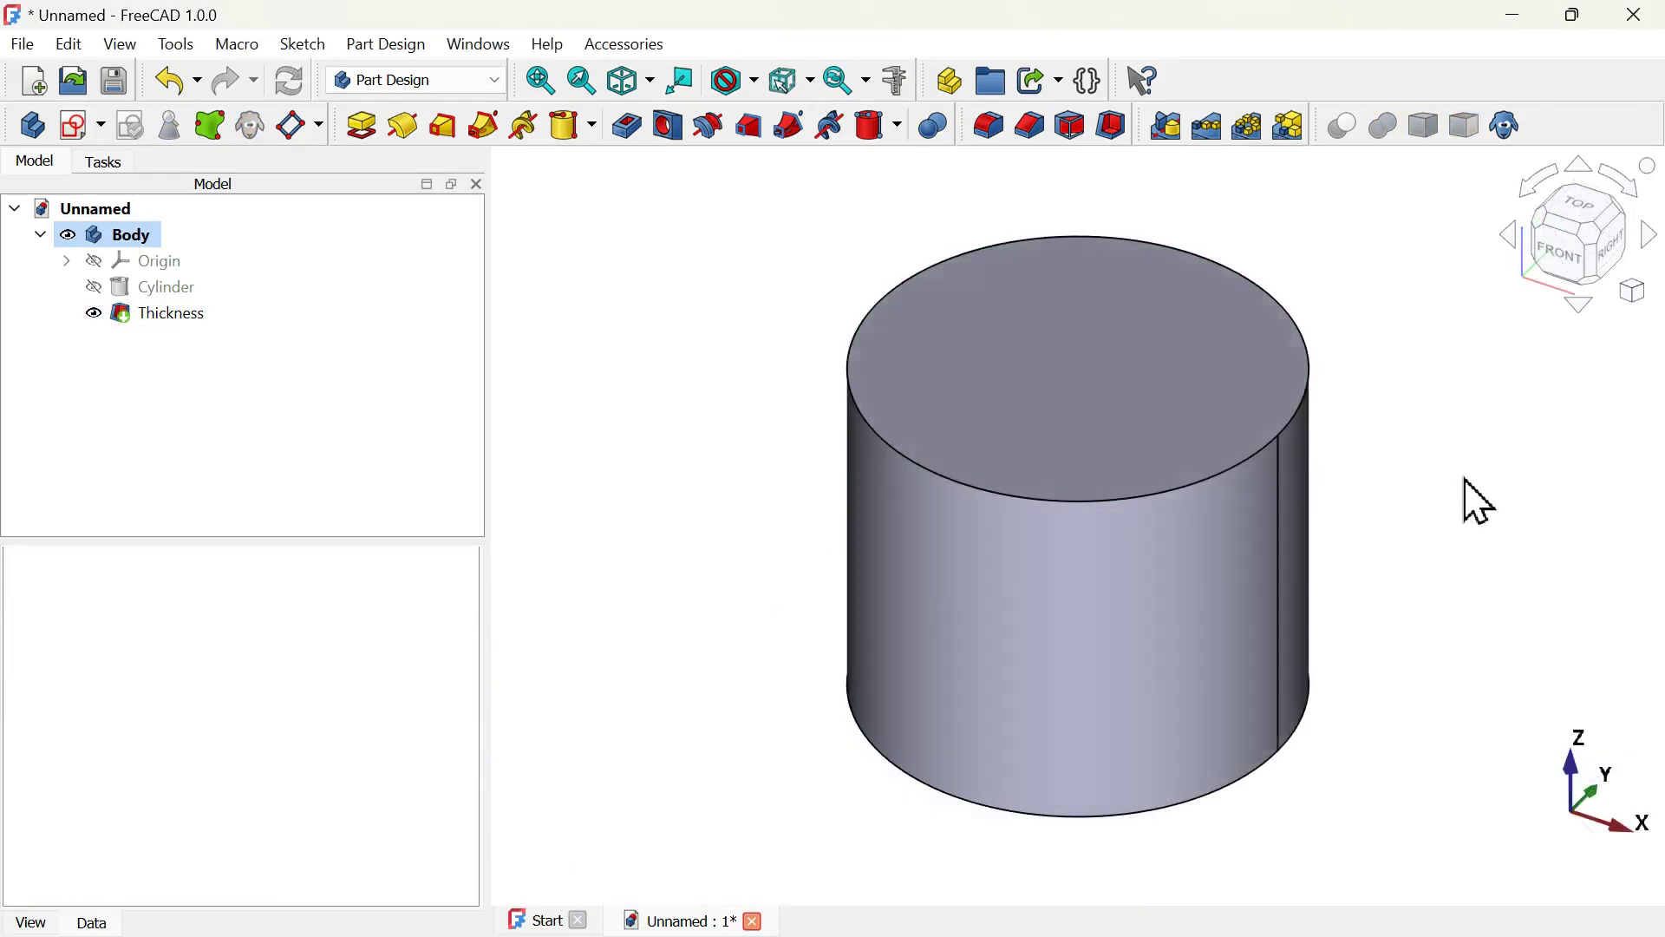
- Round the cup's top outer circular edge with a 0.5 mm fillet and refit the view
left_click(1042, 364)
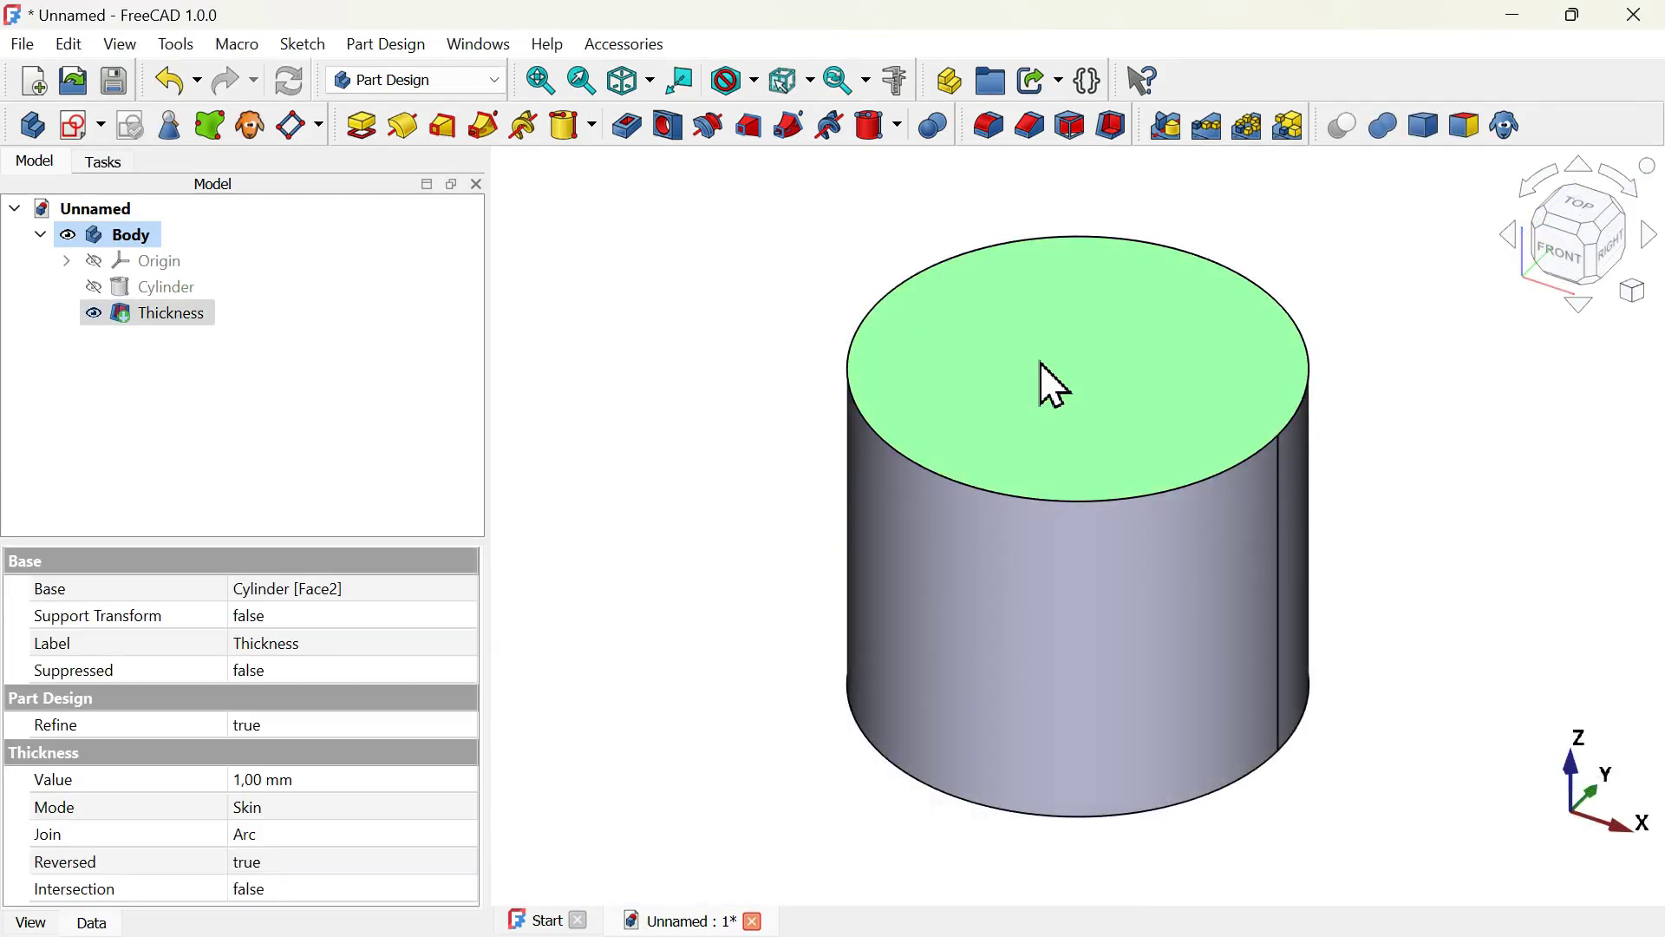
left_click(1161, 491)
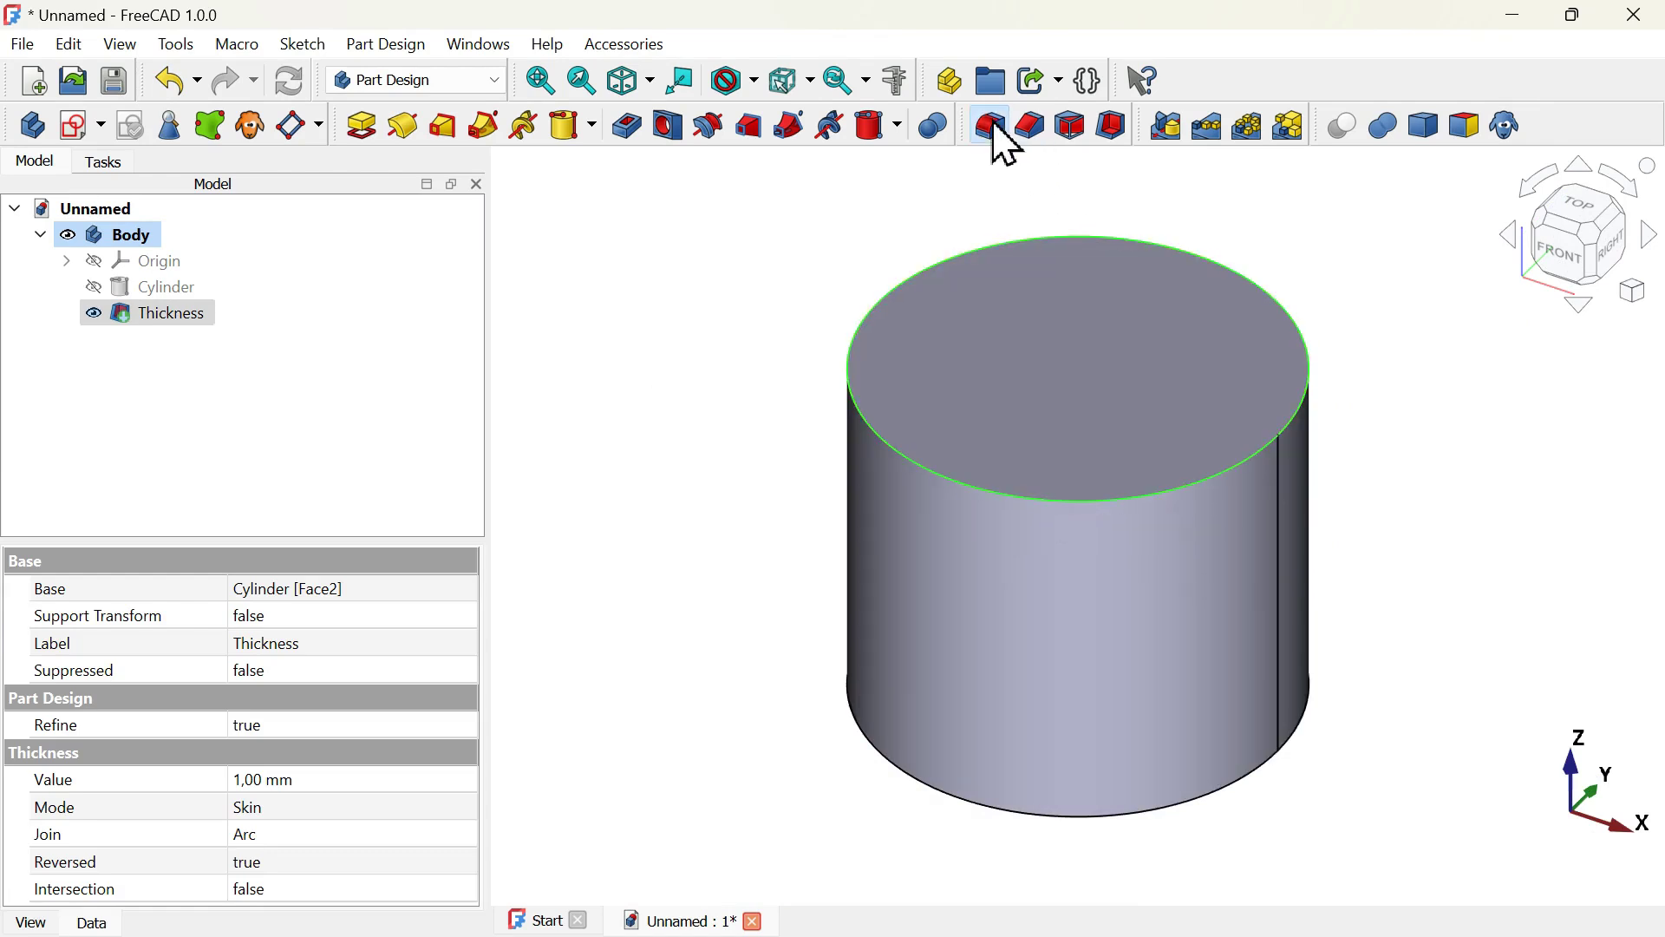
left_click(993, 127)
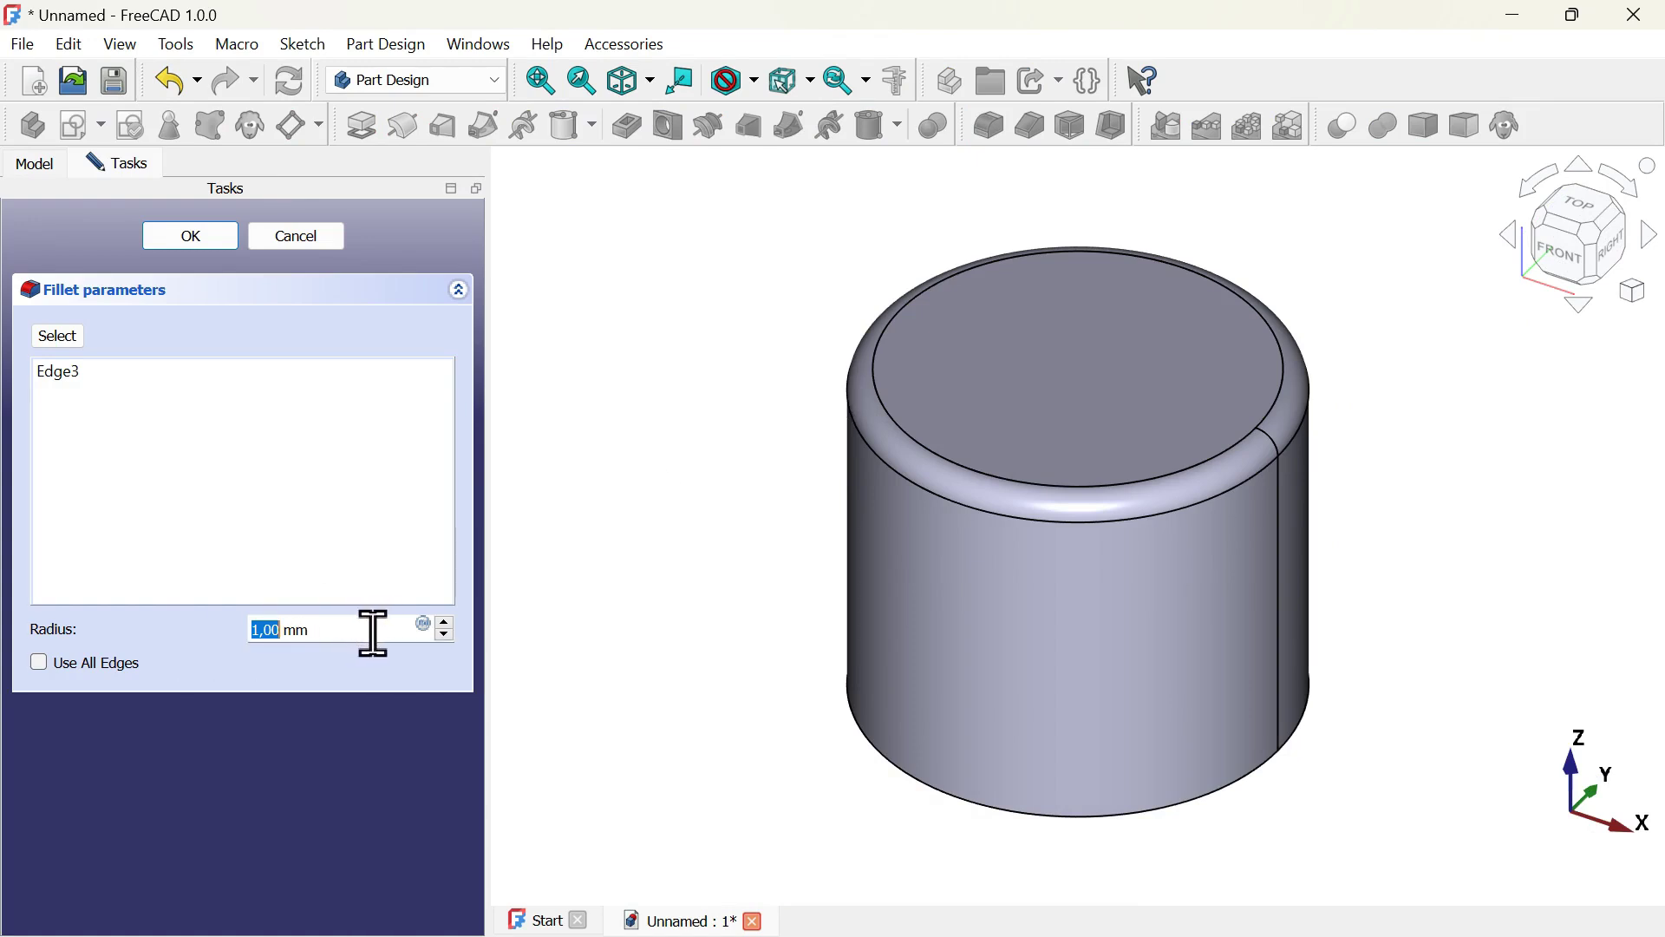
left_click_drag(373, 633, 135, 632)
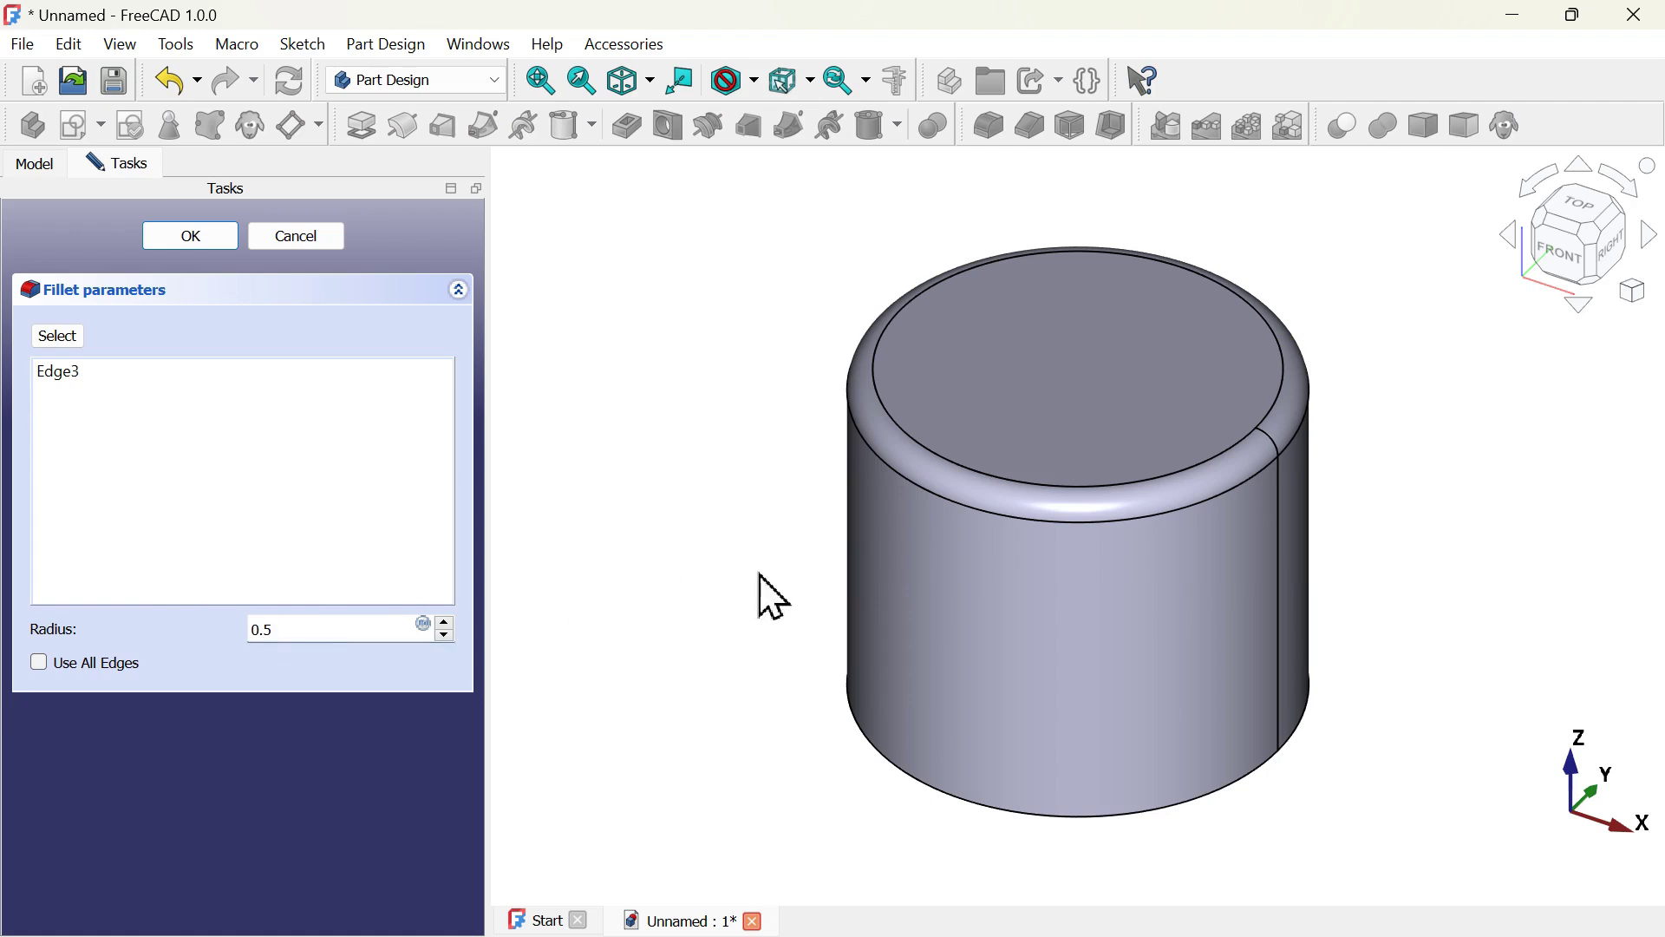
left_click(189, 239)
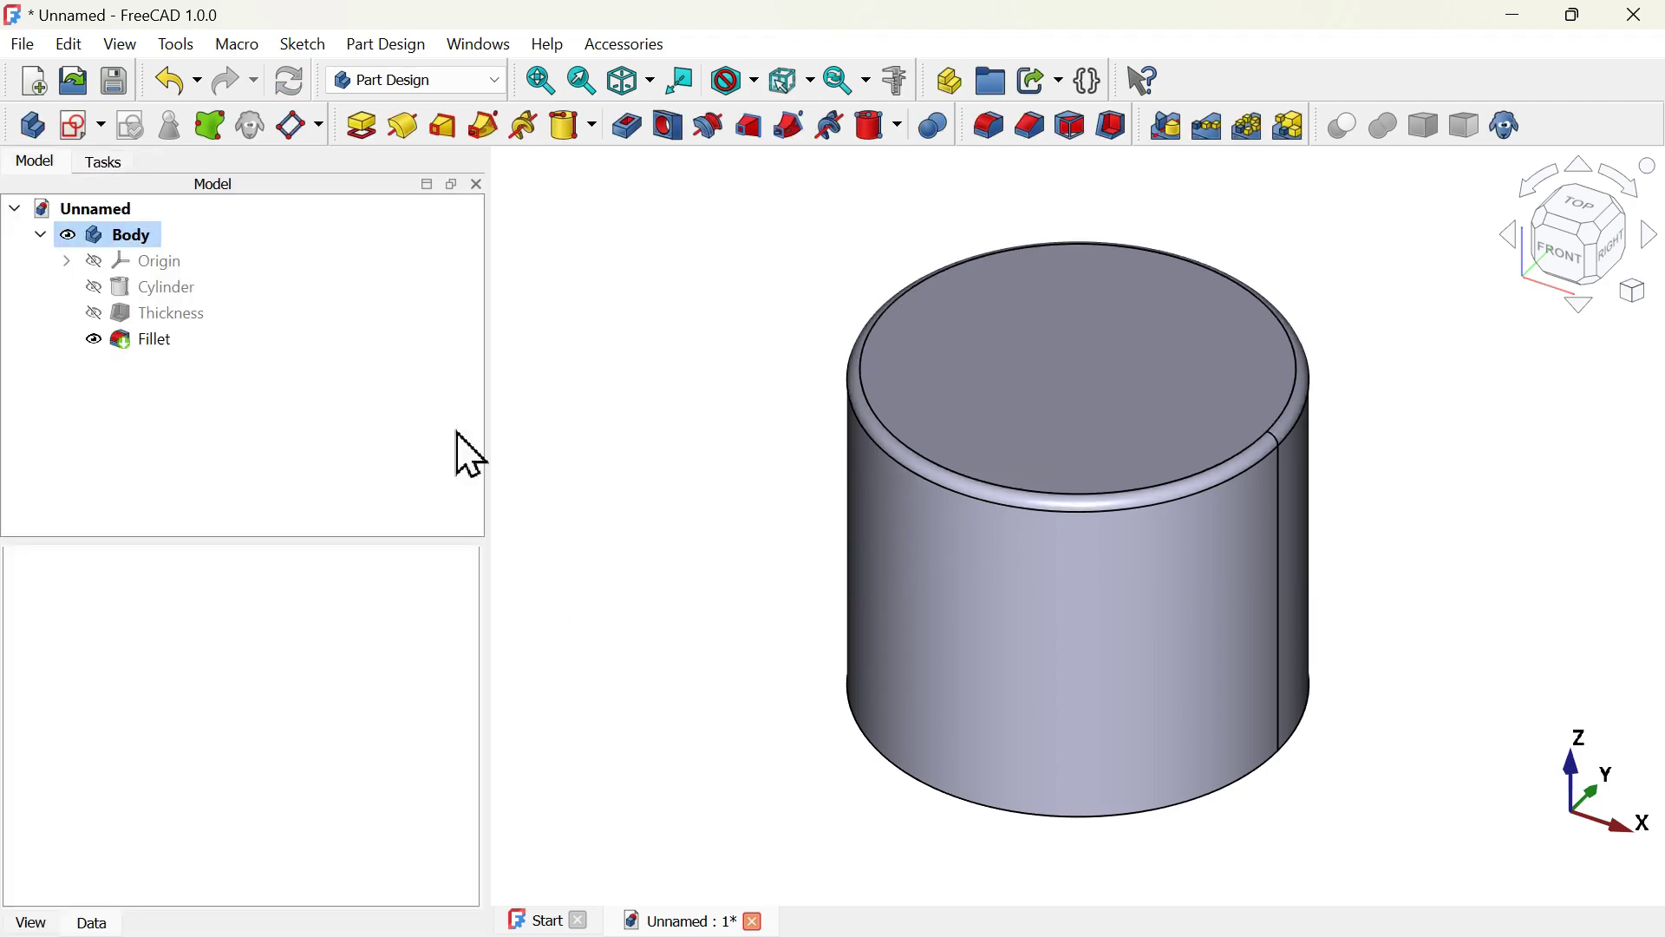
mouse_move(707, 599)
middle_mouse_down()
mouse_move(959, 428)
mouse_move(1085, 391)
middle_mouse_up()
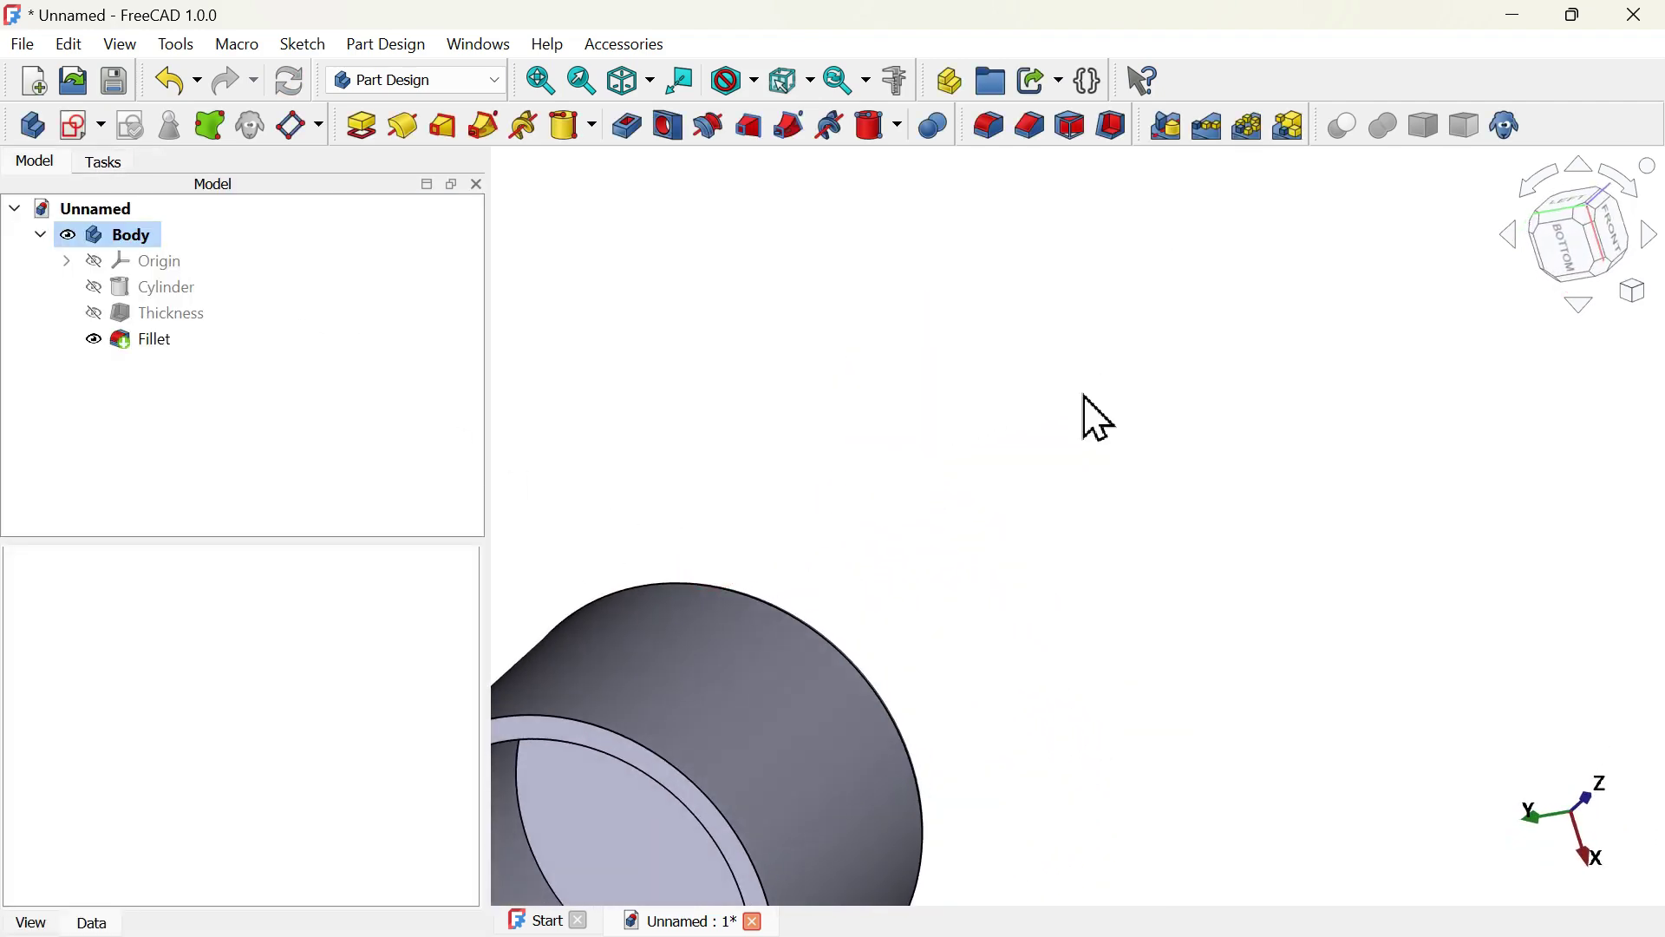
key("v")
key("f")
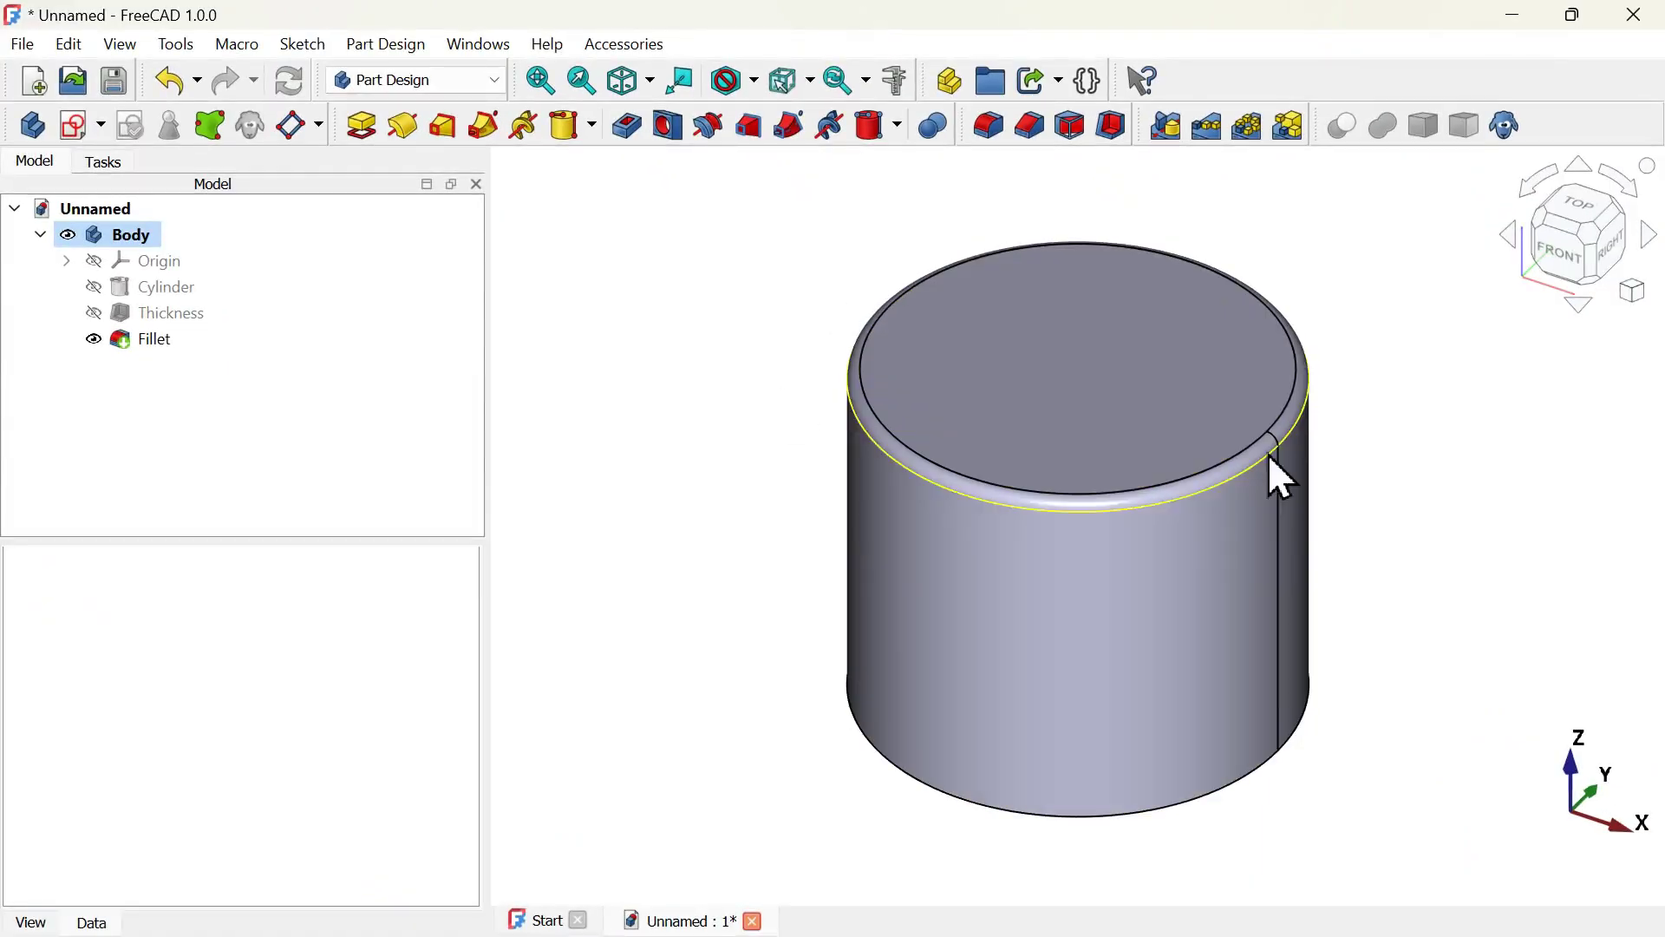
key("alt+Tab")
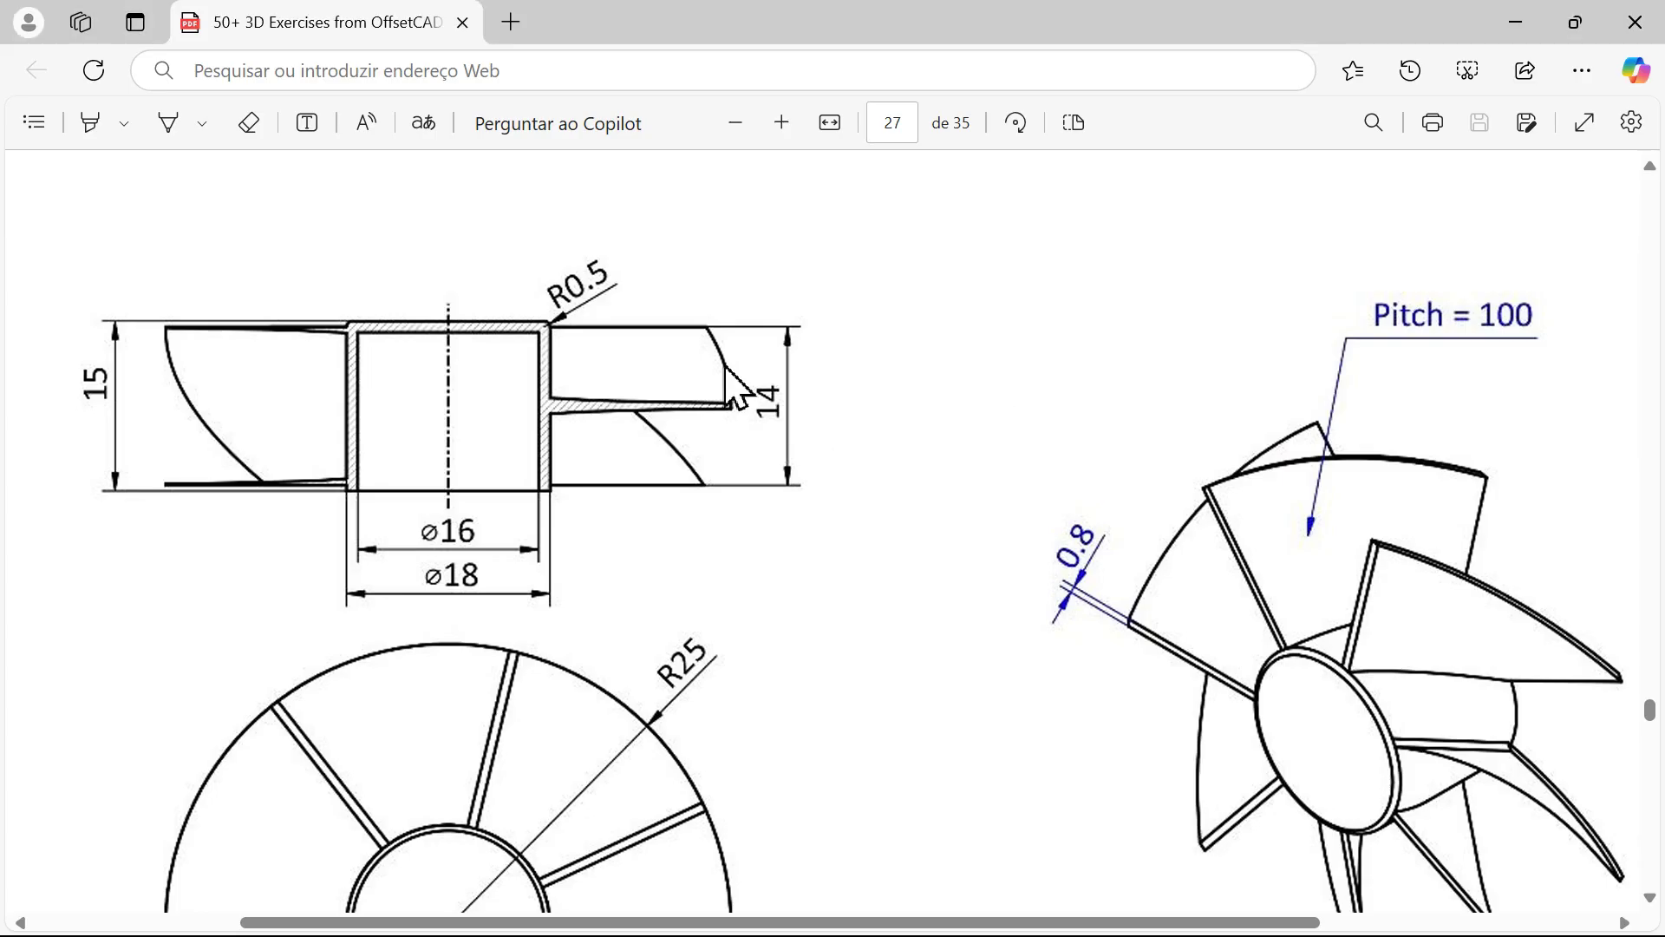
- Zoom around the drawing's hub section and R0.5 detail, then return to FreeCAD
scroll(727, 368, "down", 3, "ctrl")
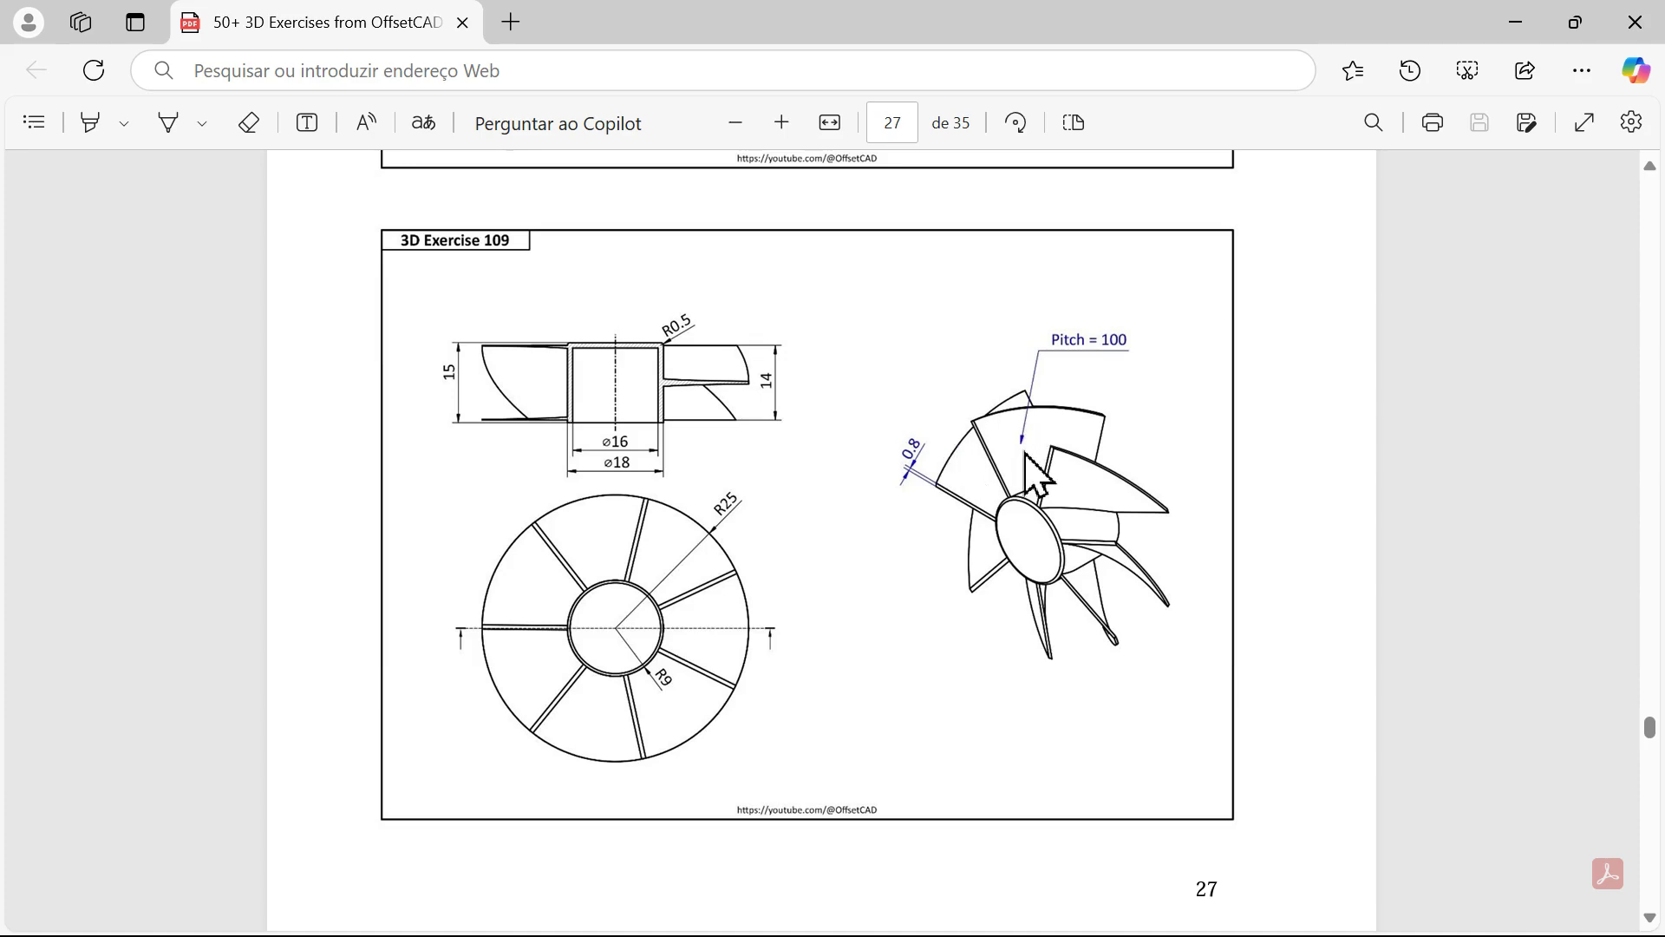
scroll(847, 452, "up", 4, "ctrl")
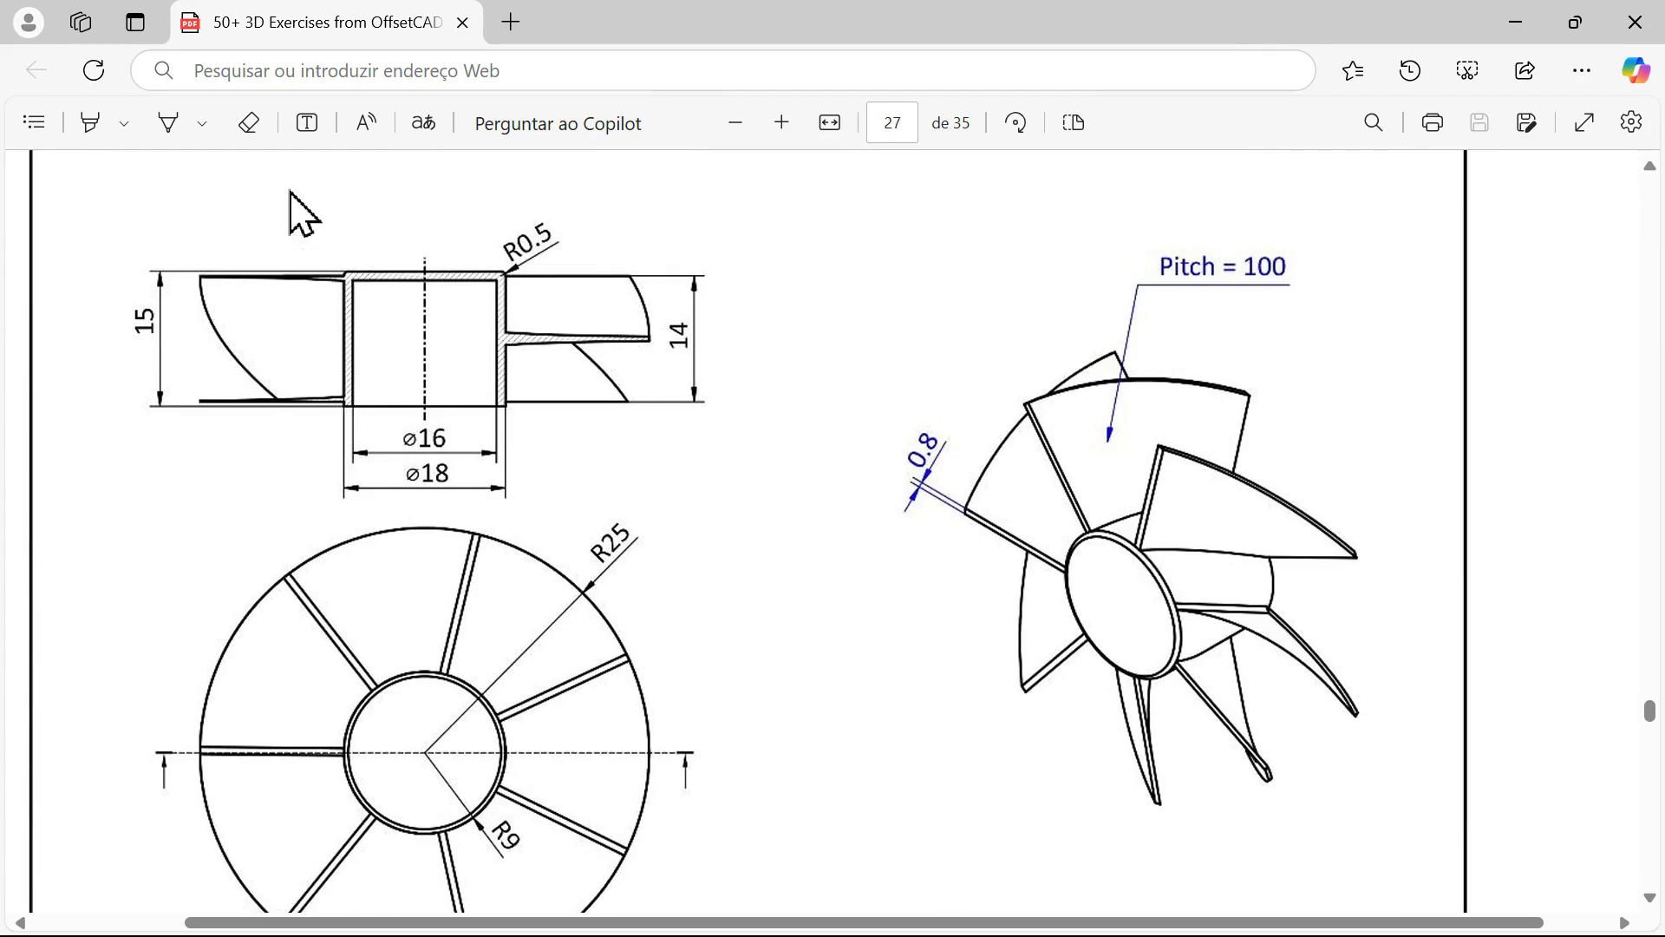
scroll(332, 208, "up", 5, "ctrl")
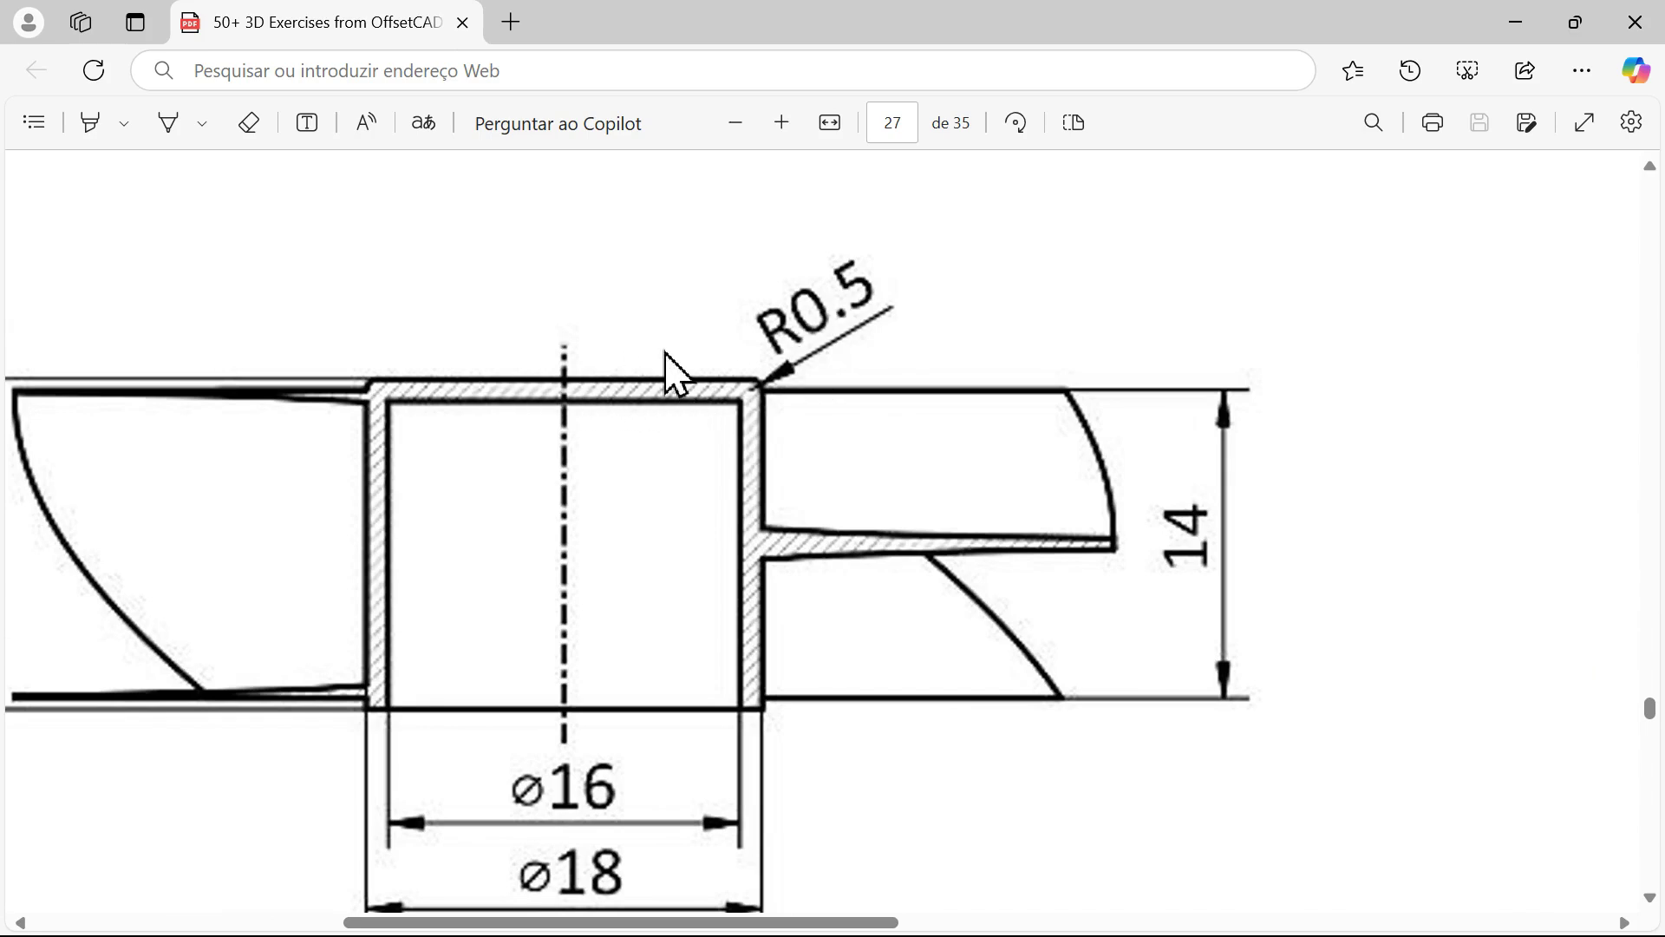
scroll(665, 352, "down", 5, "ctrl")
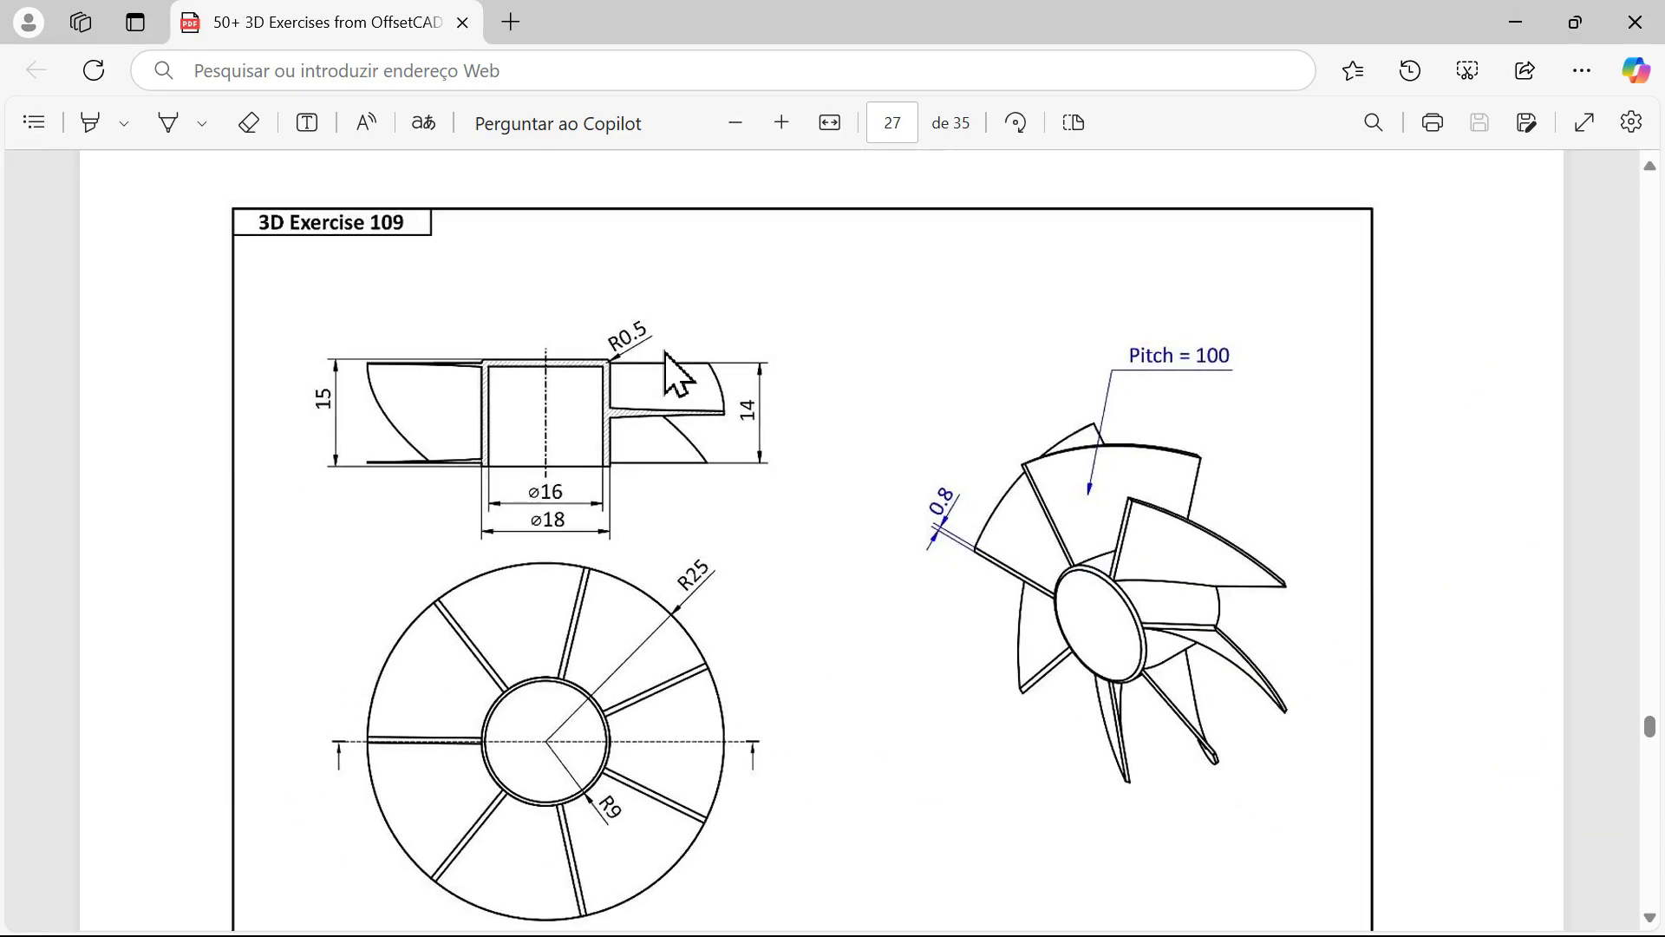
key("alt+Tab")
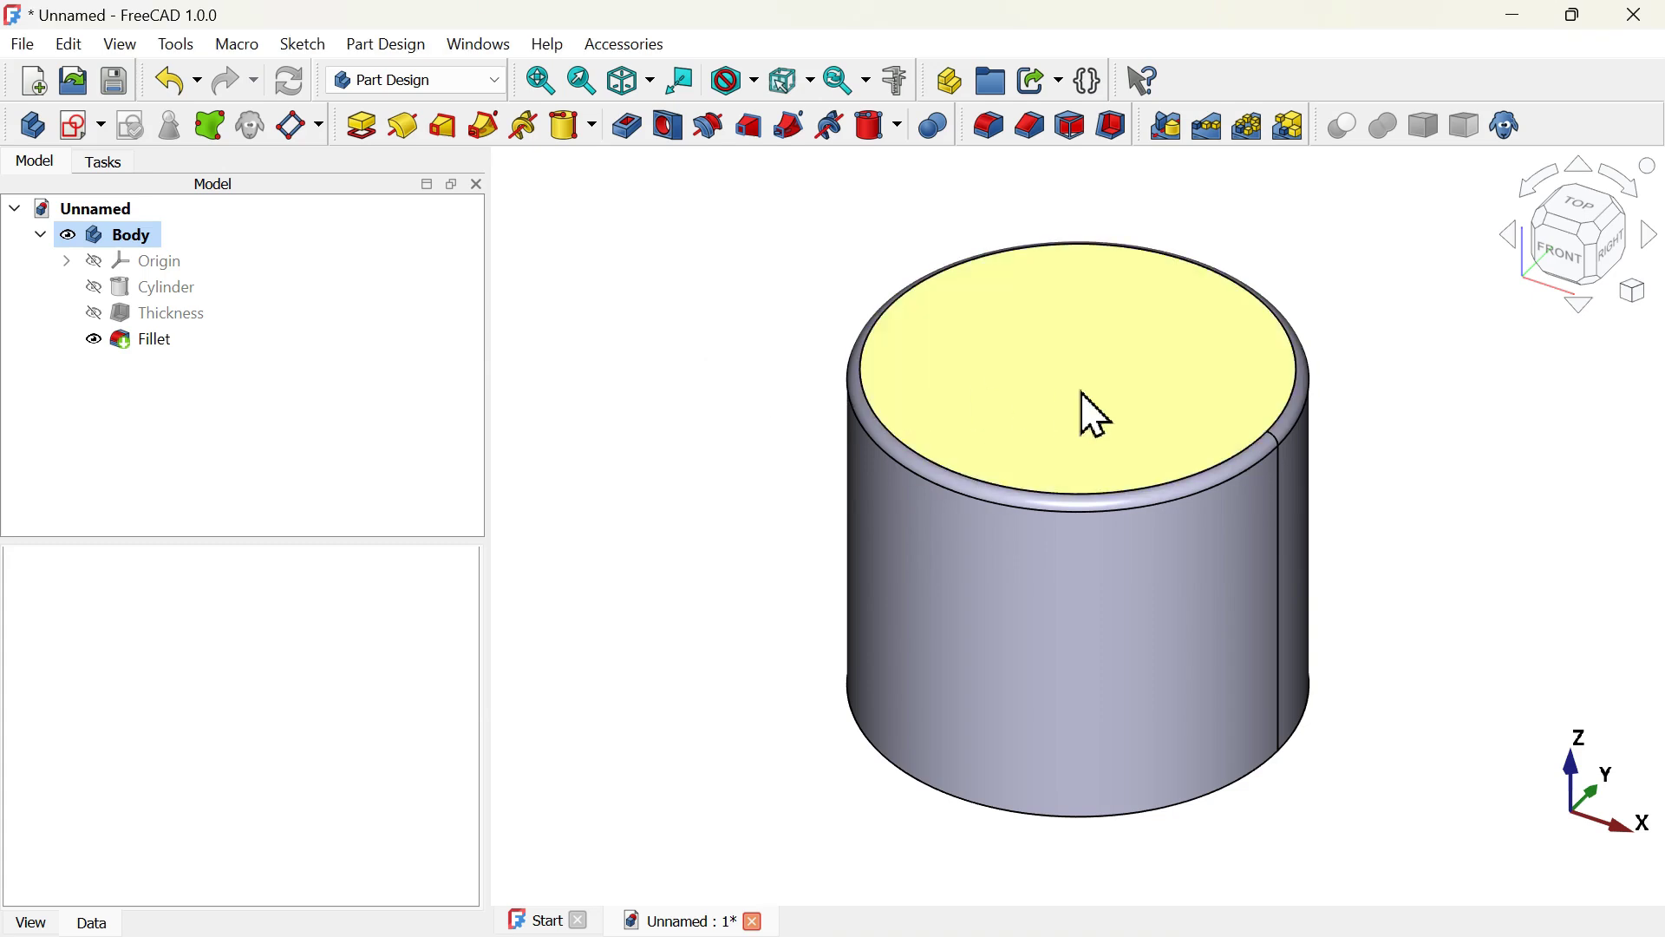
- Create a sketch on the hub's top face after checking the drawing's R25 and R9 radii
left_click(1095, 415)
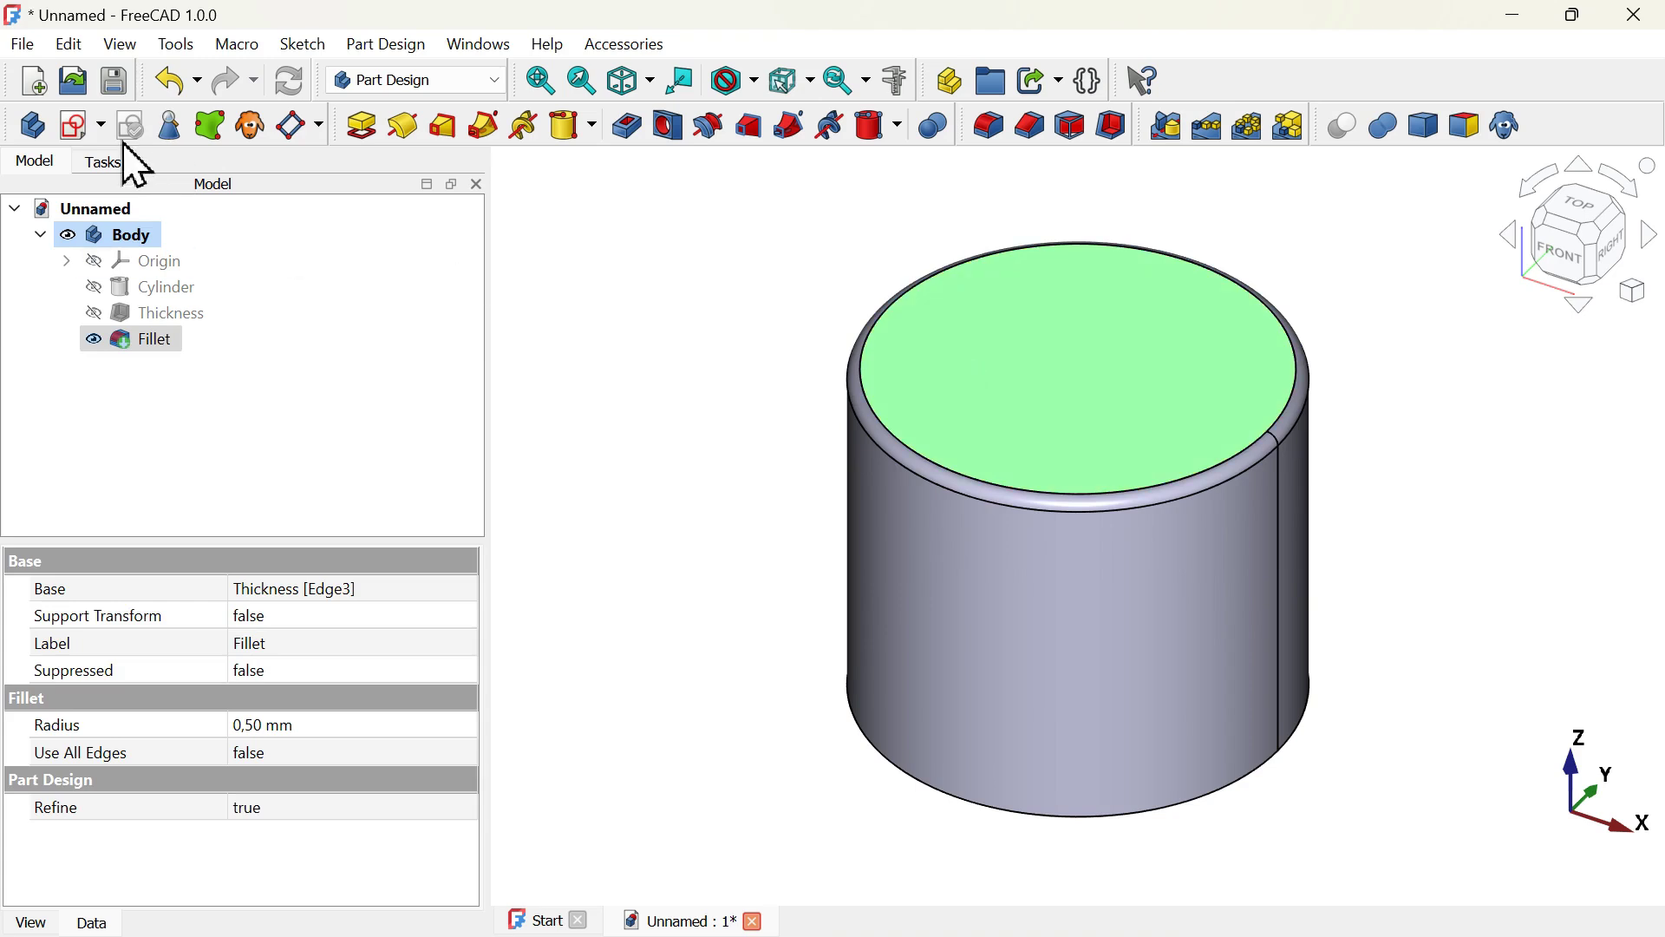
left_click(78, 127)
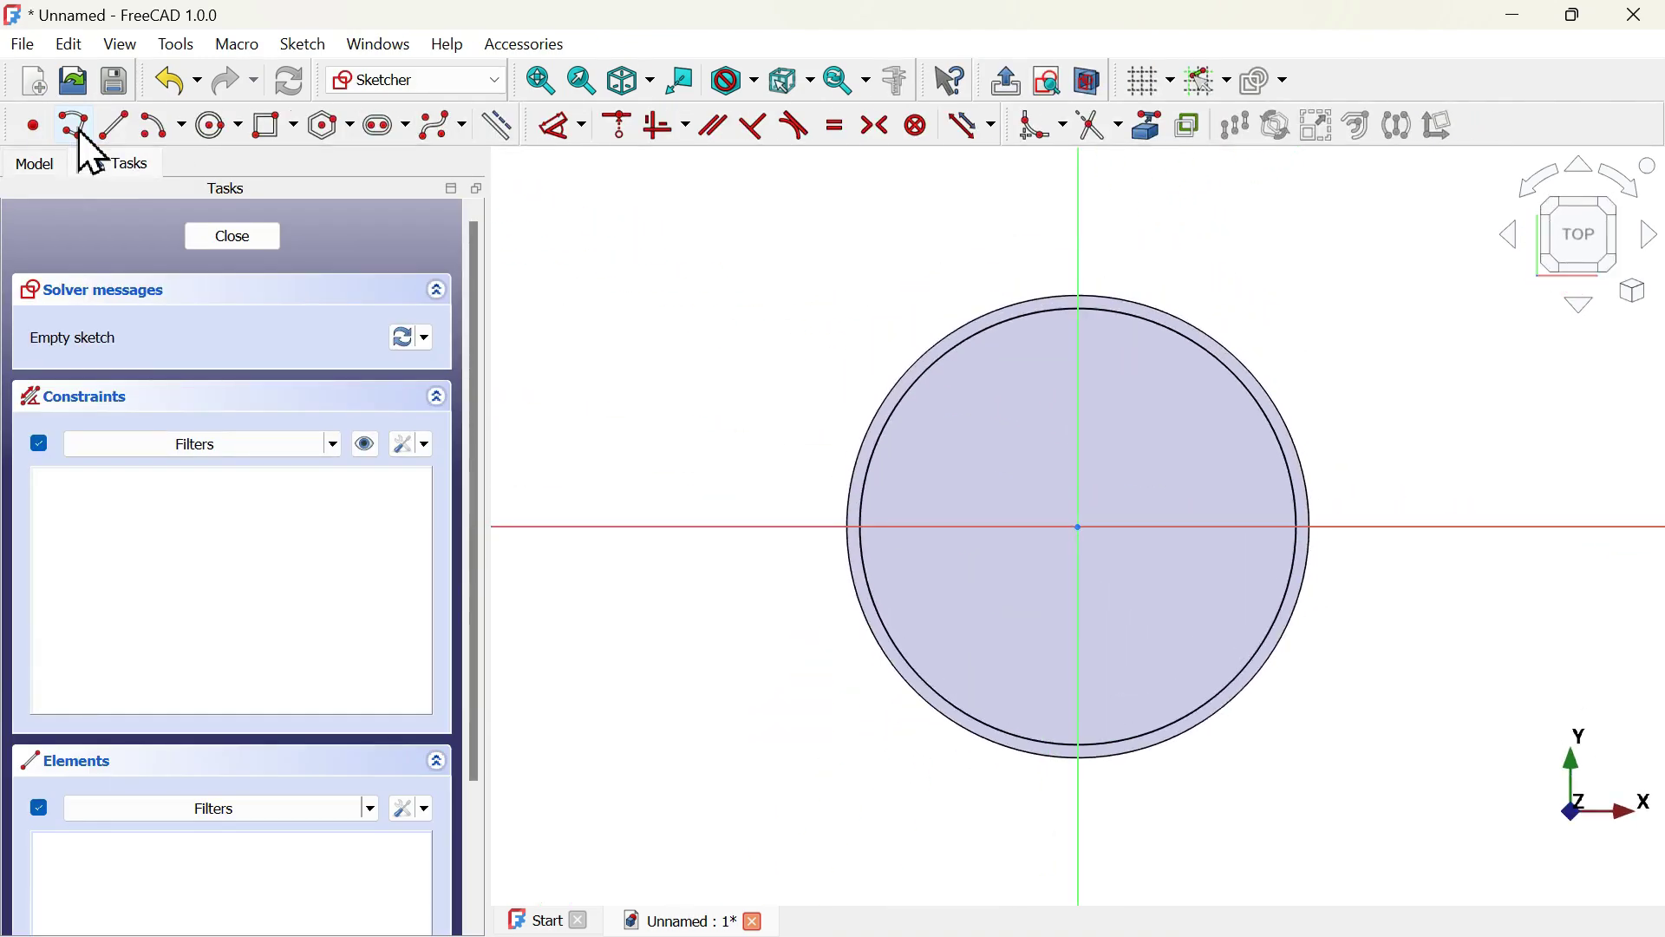
scroll(746, 606, "down", 3)
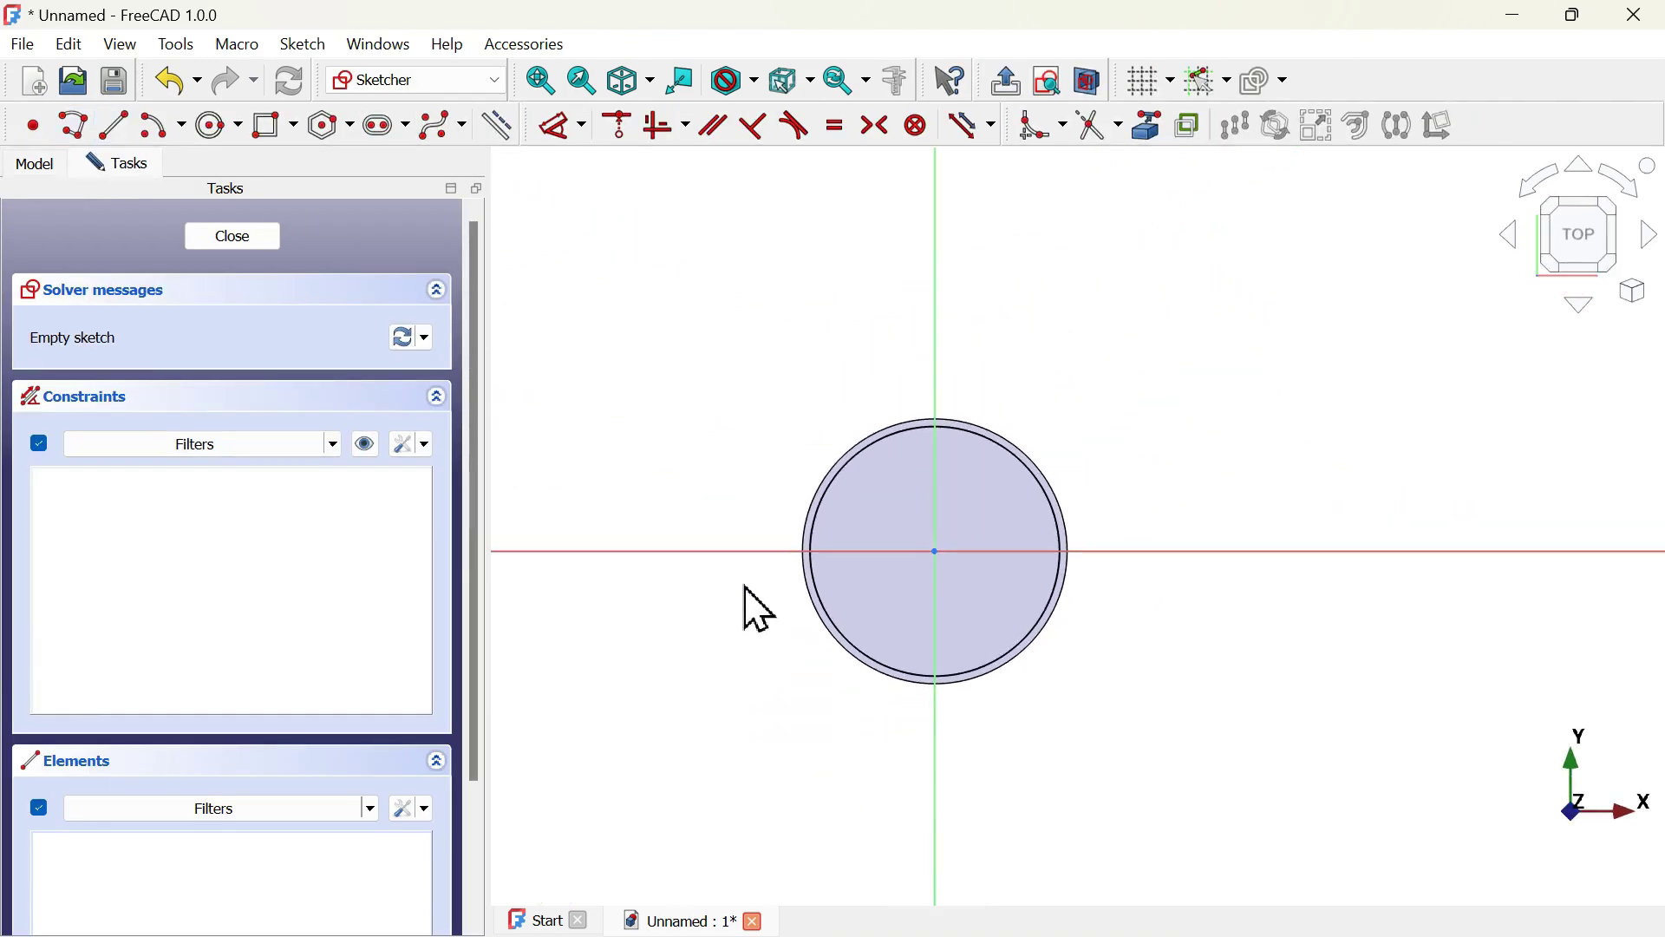
scroll(1059, 354, "up", 2)
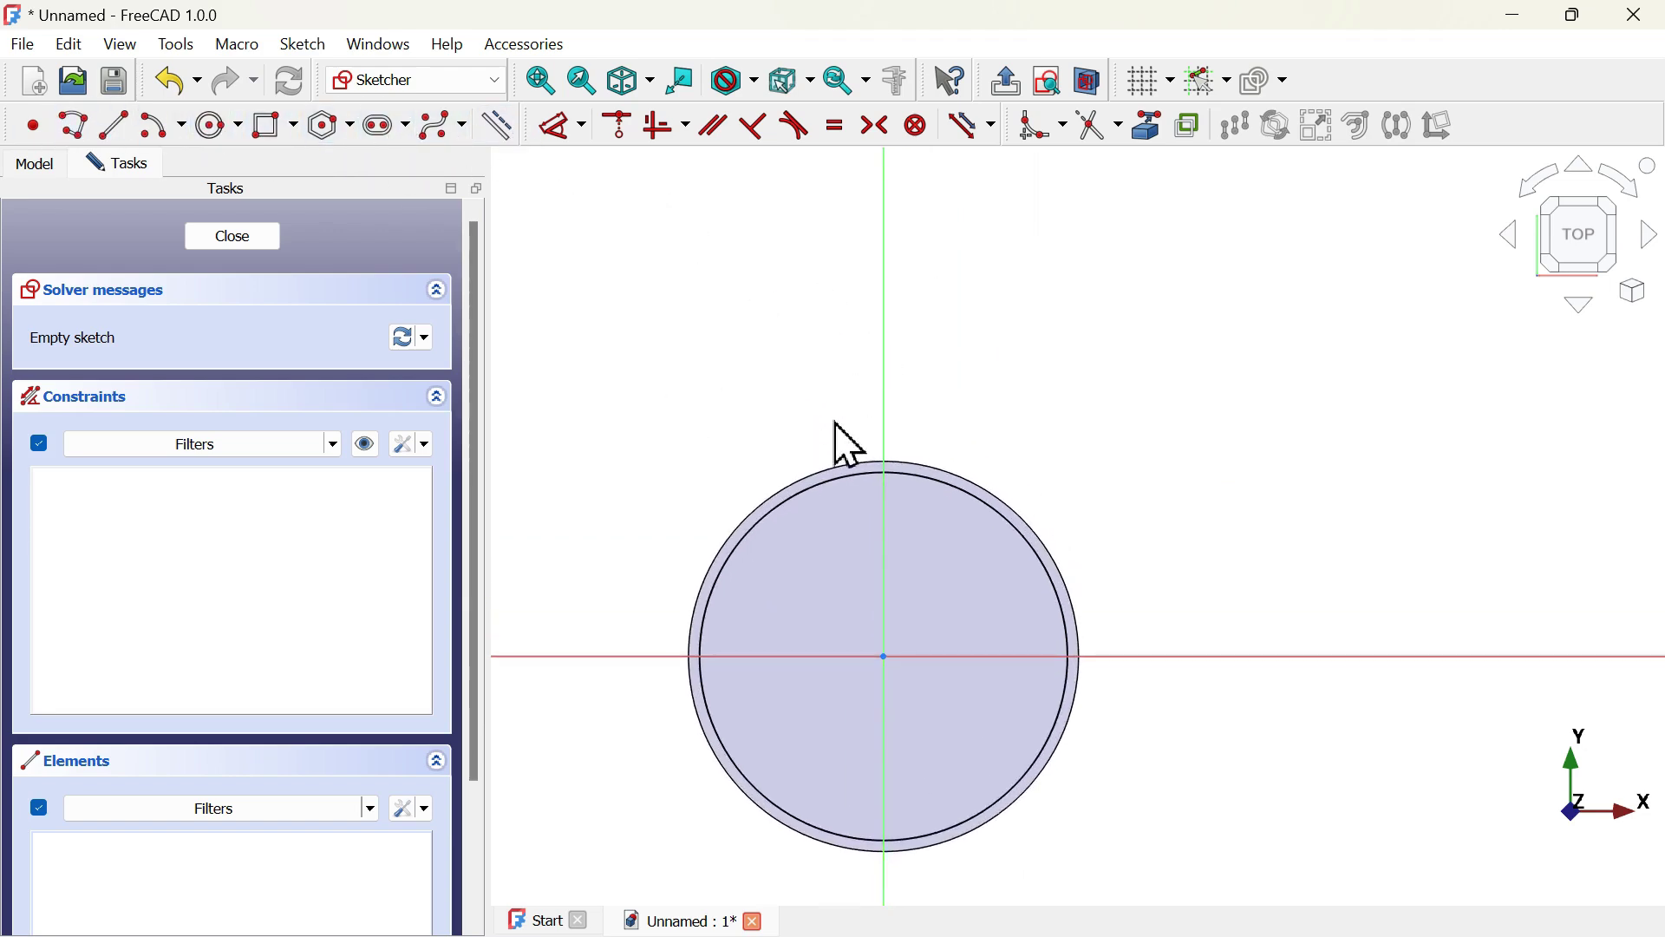
key("alt+Tab")
scroll(416, 520, "up", 3, "ctrl")
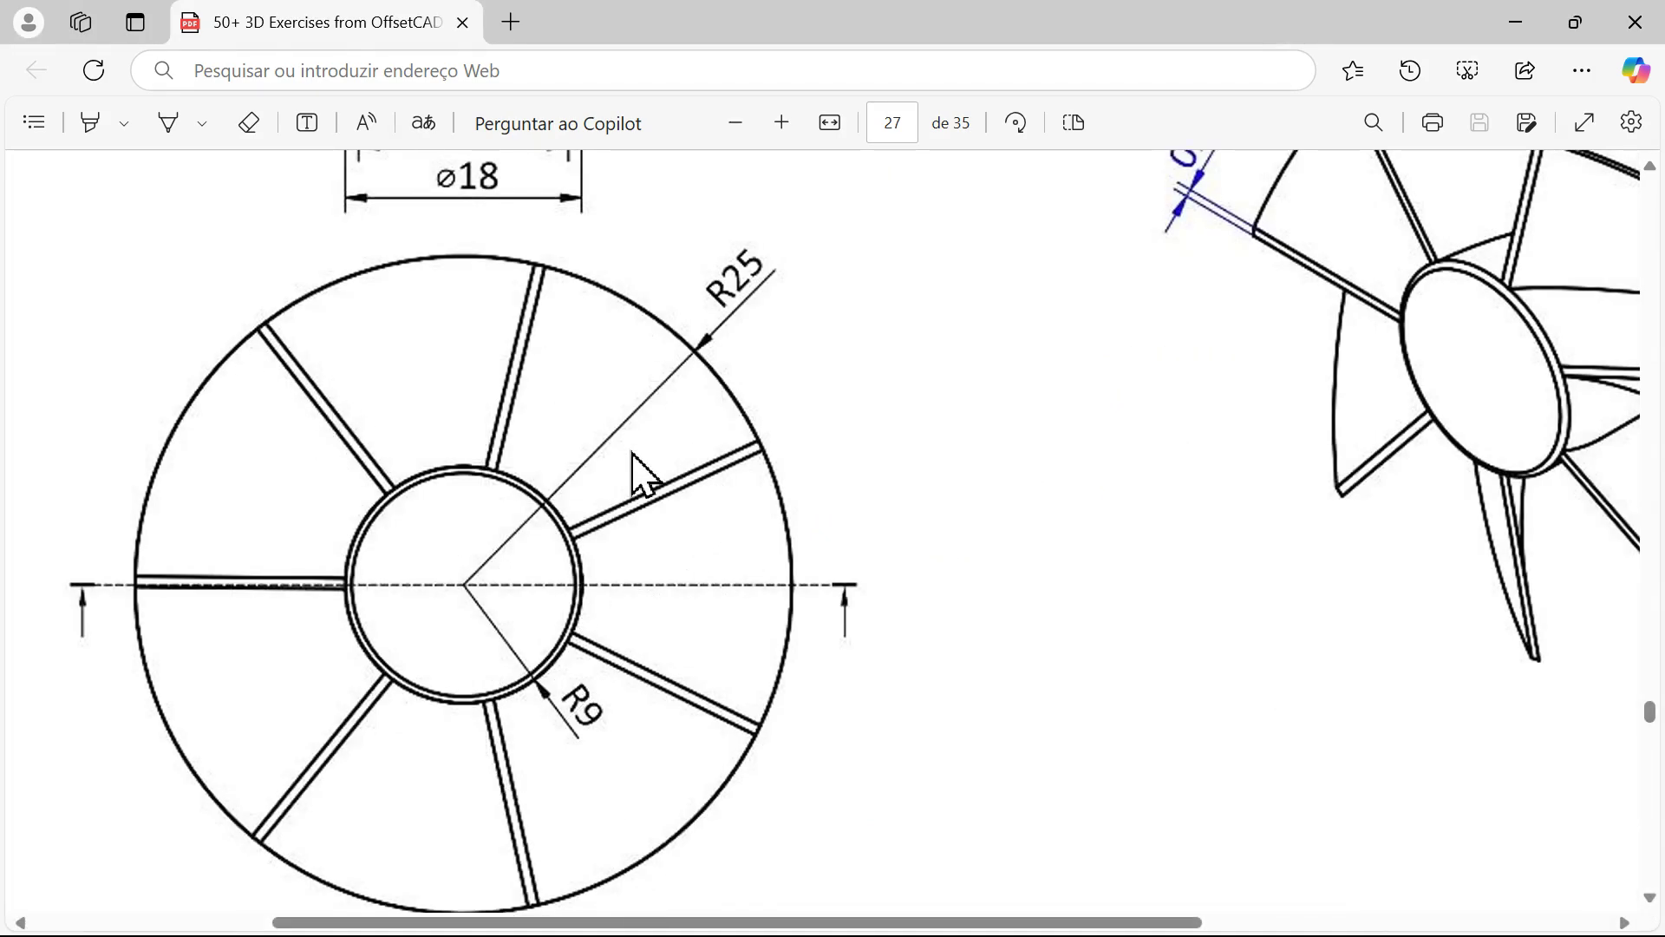
key("alt+Tab")
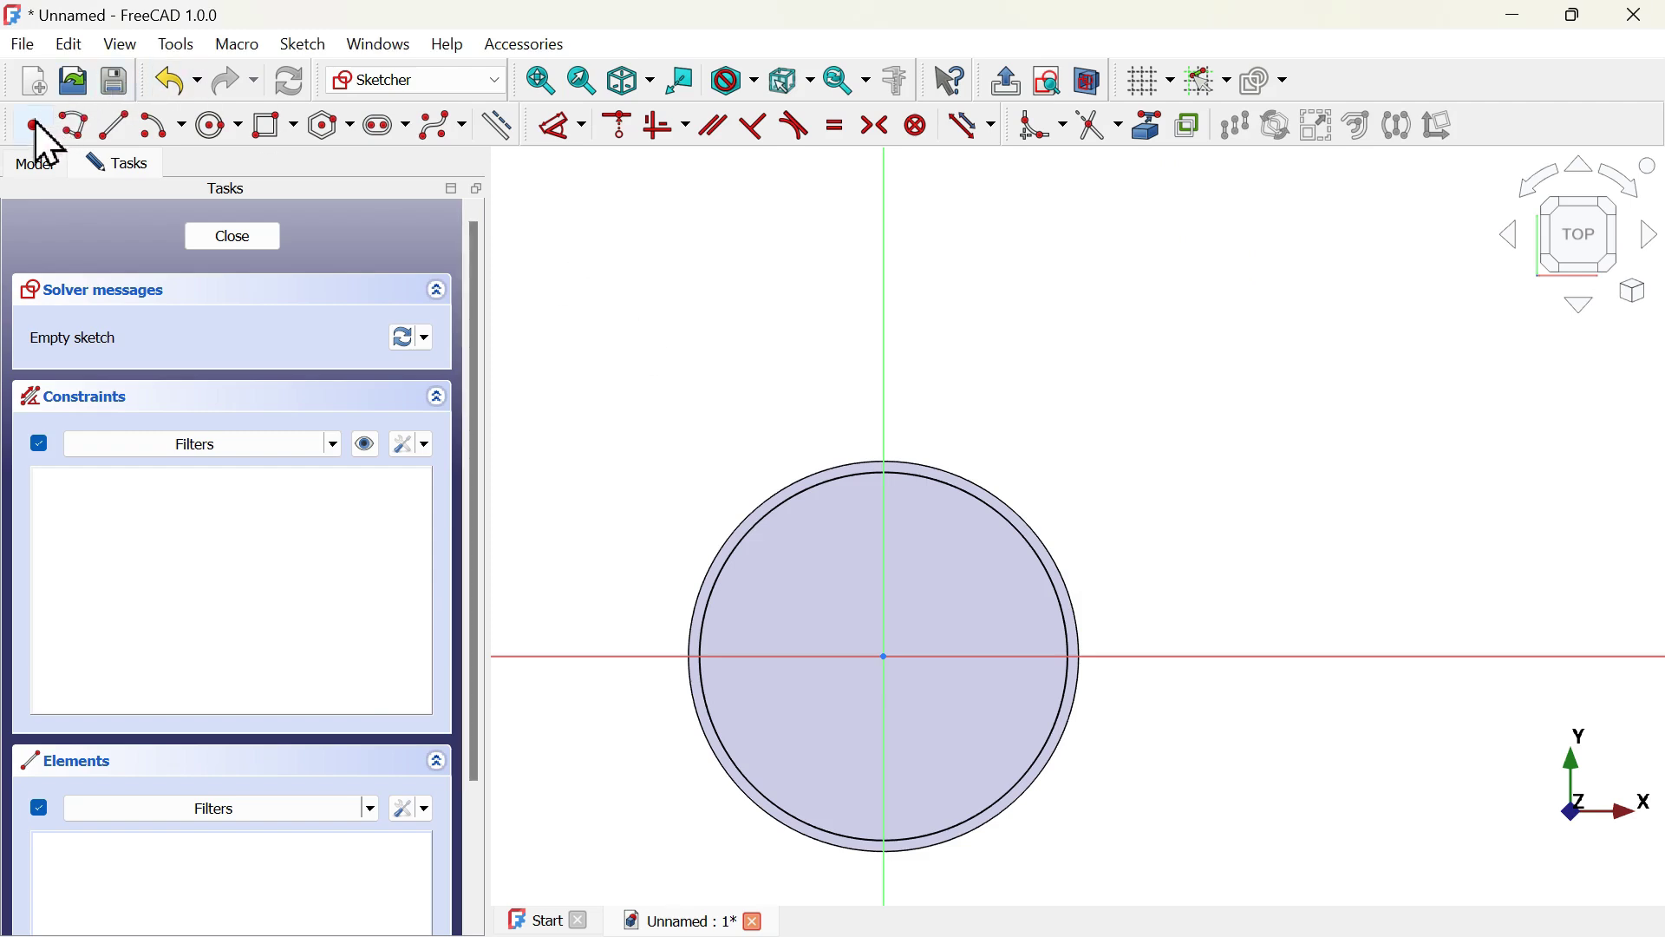
- Draw a centred rectangle for the blade with its centre on the vertical axis
left_click(296, 127)
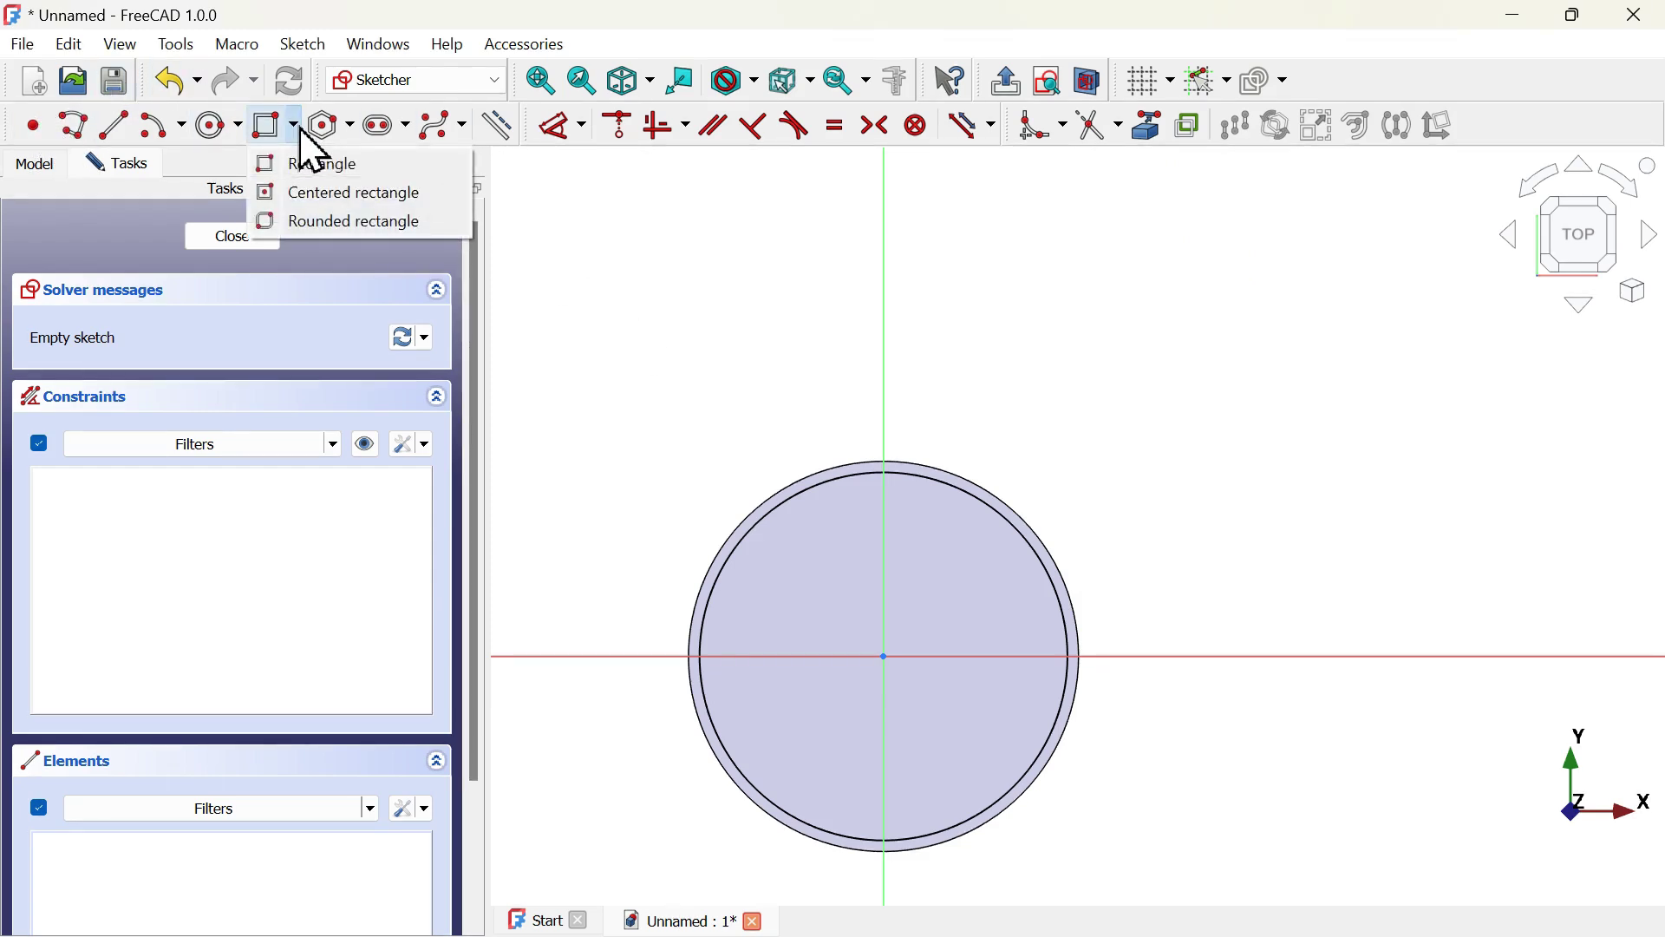
left_click(379, 192)
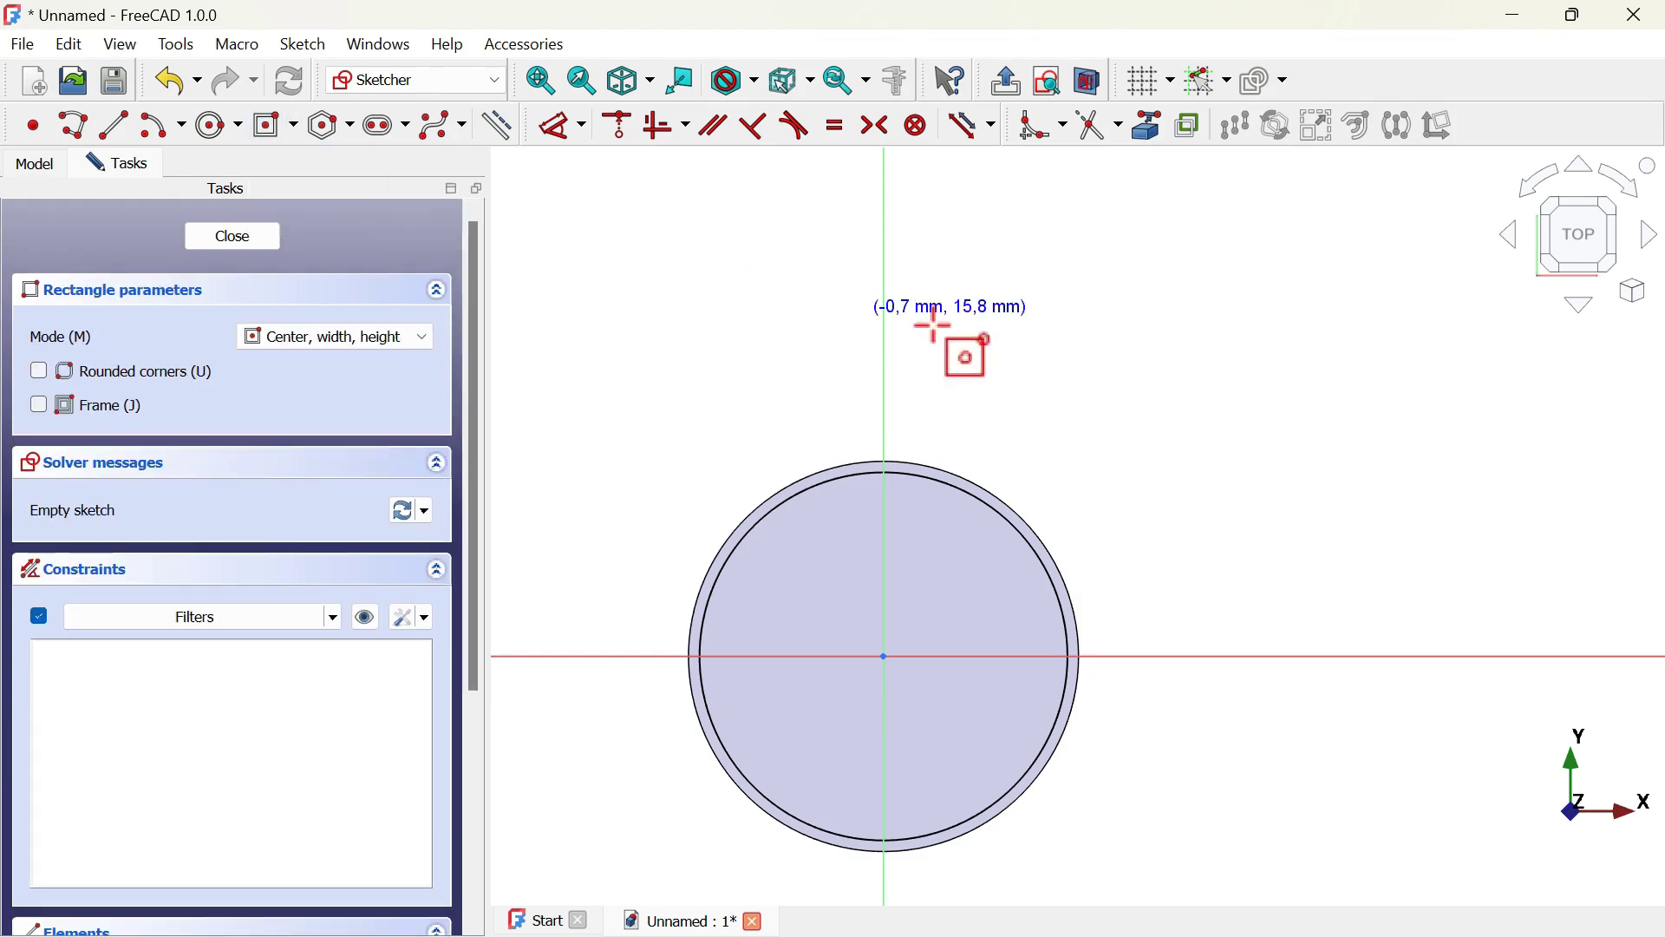
left_click(884, 282)
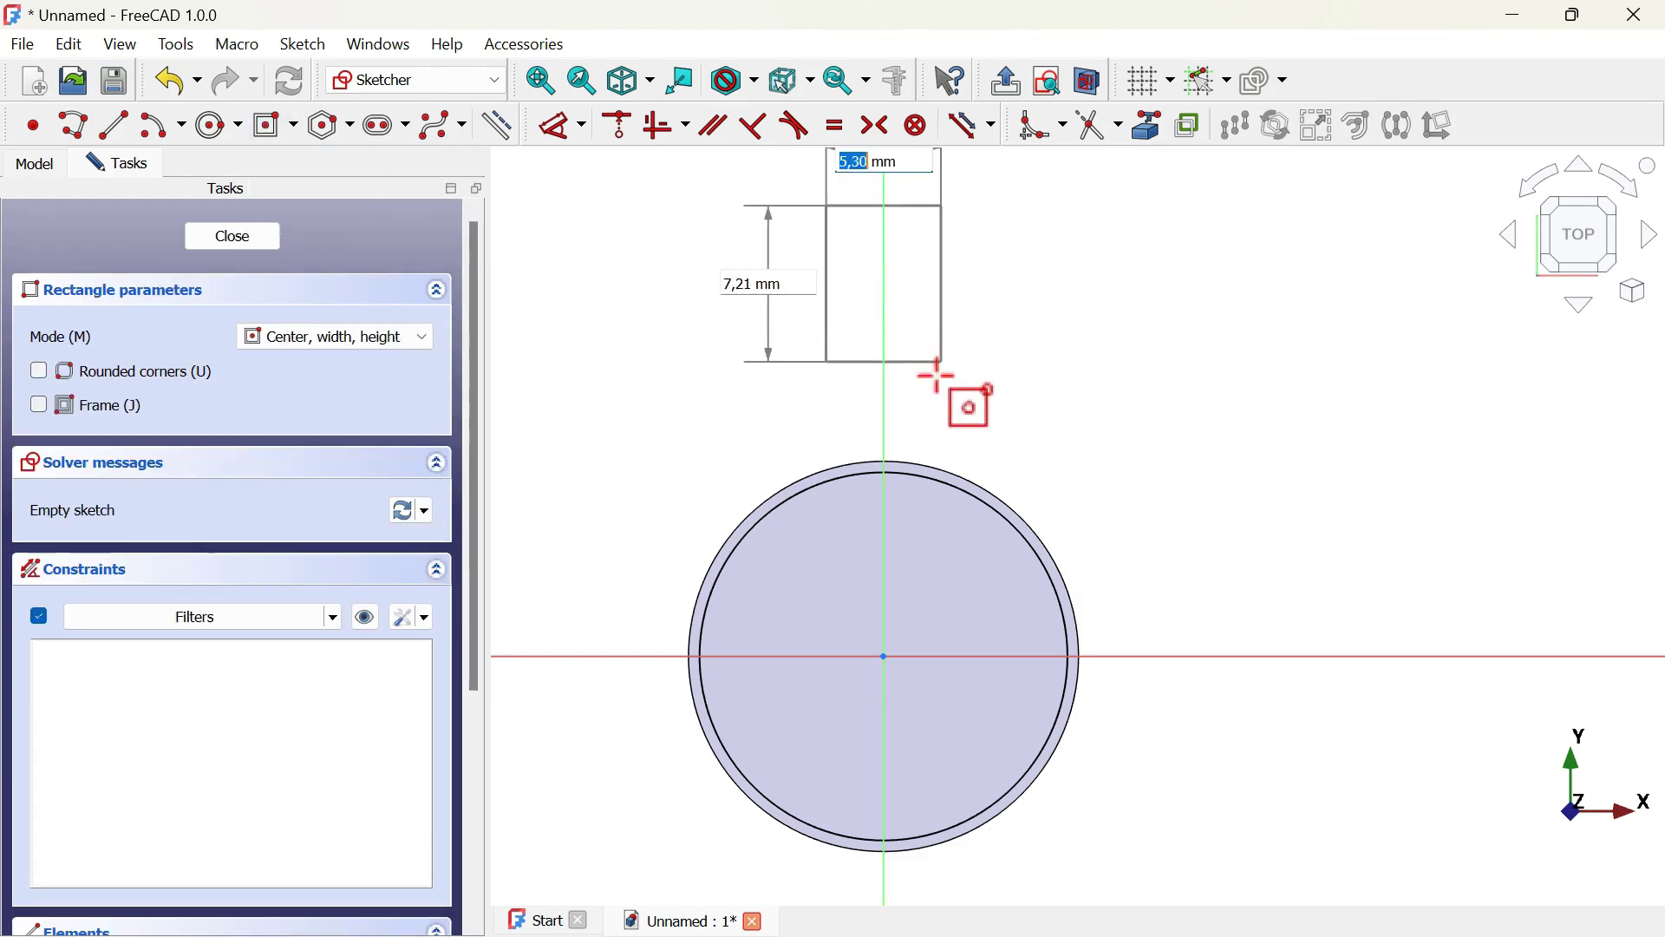
left_click(908, 422)
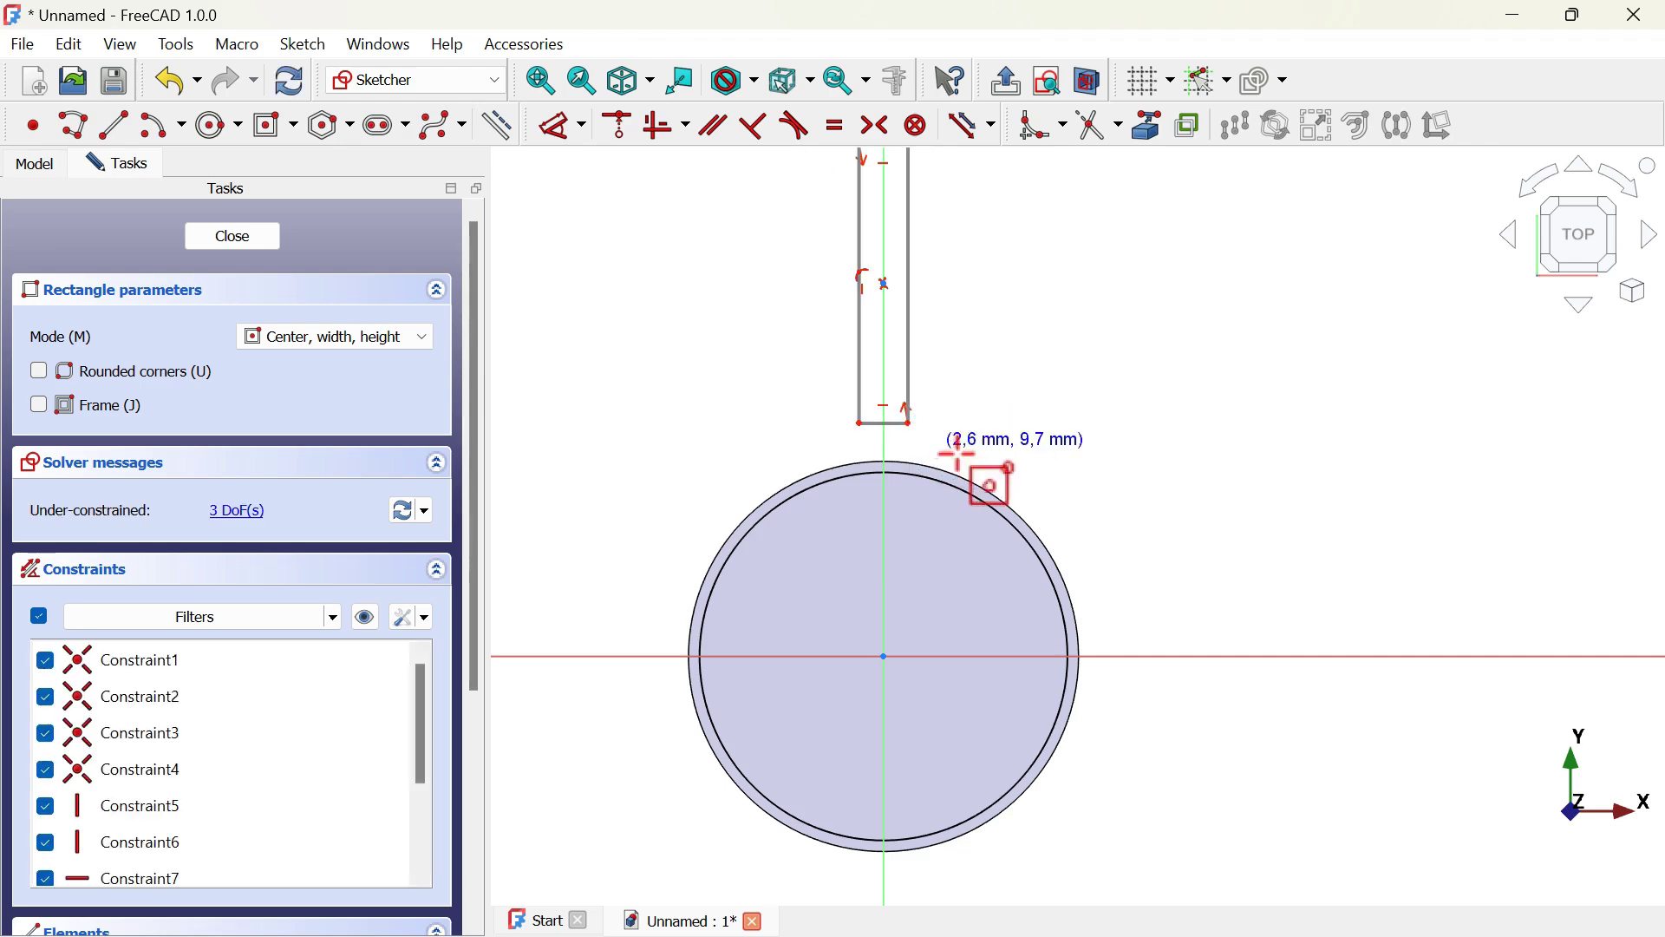
scroll(884, 428, "up", 3)
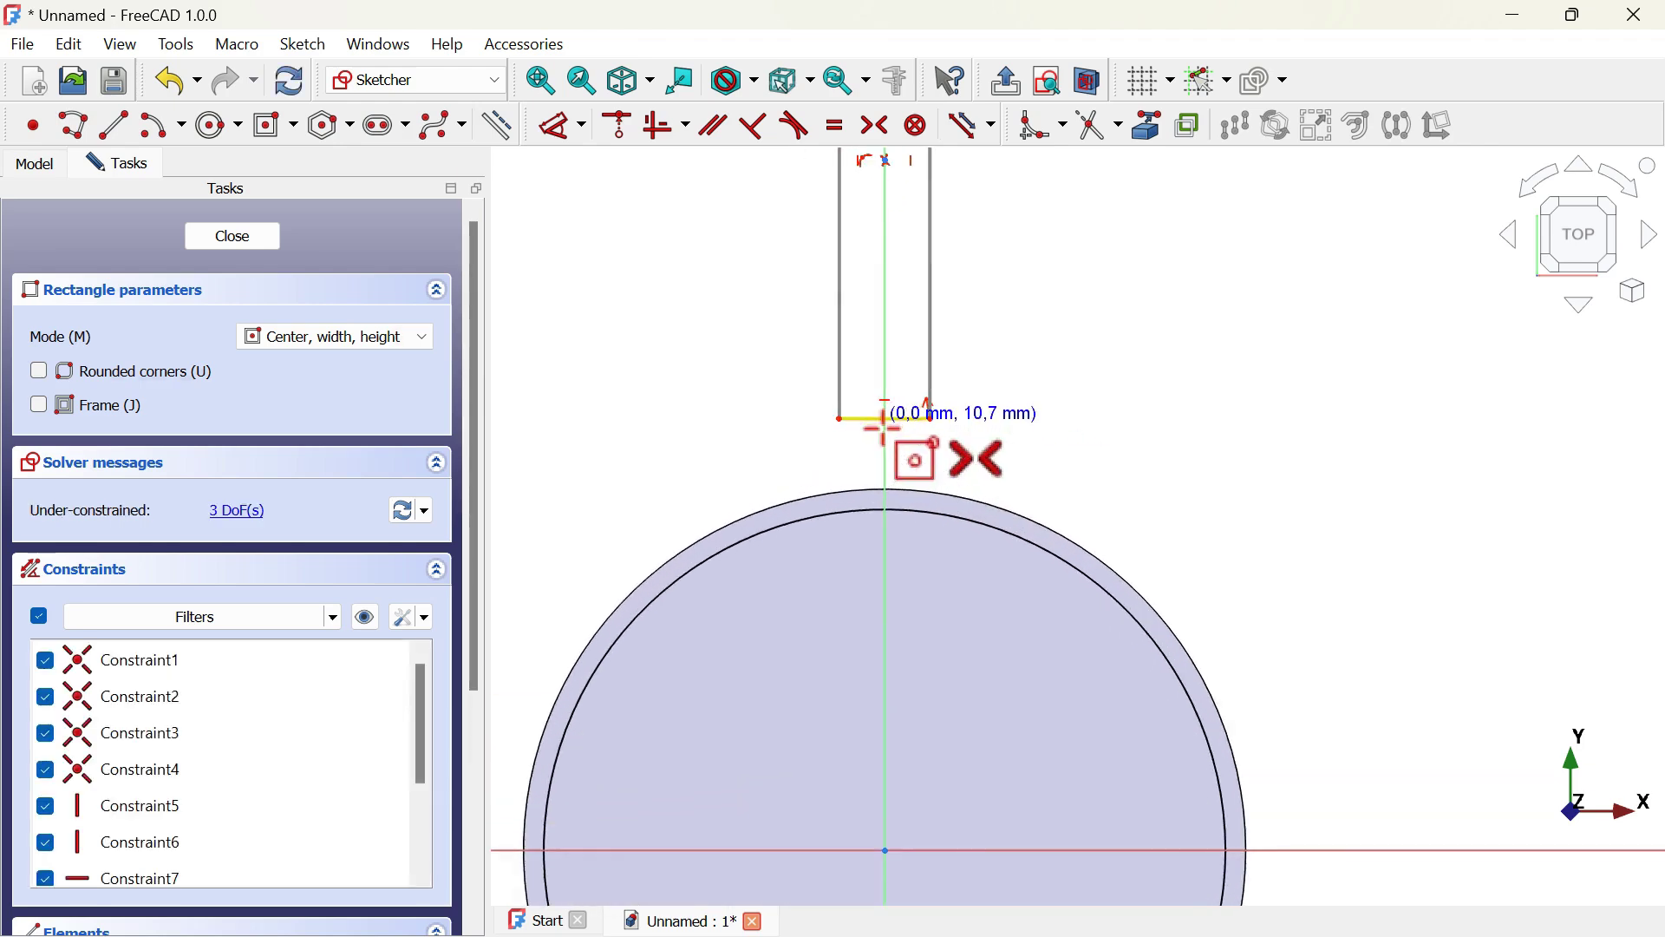
key("Escape")
scroll(1067, 494, "up", 3)
- Import the hub's outer circle as external geometry and attach the rectangle's bottom corner to it
left_click(1152, 128)
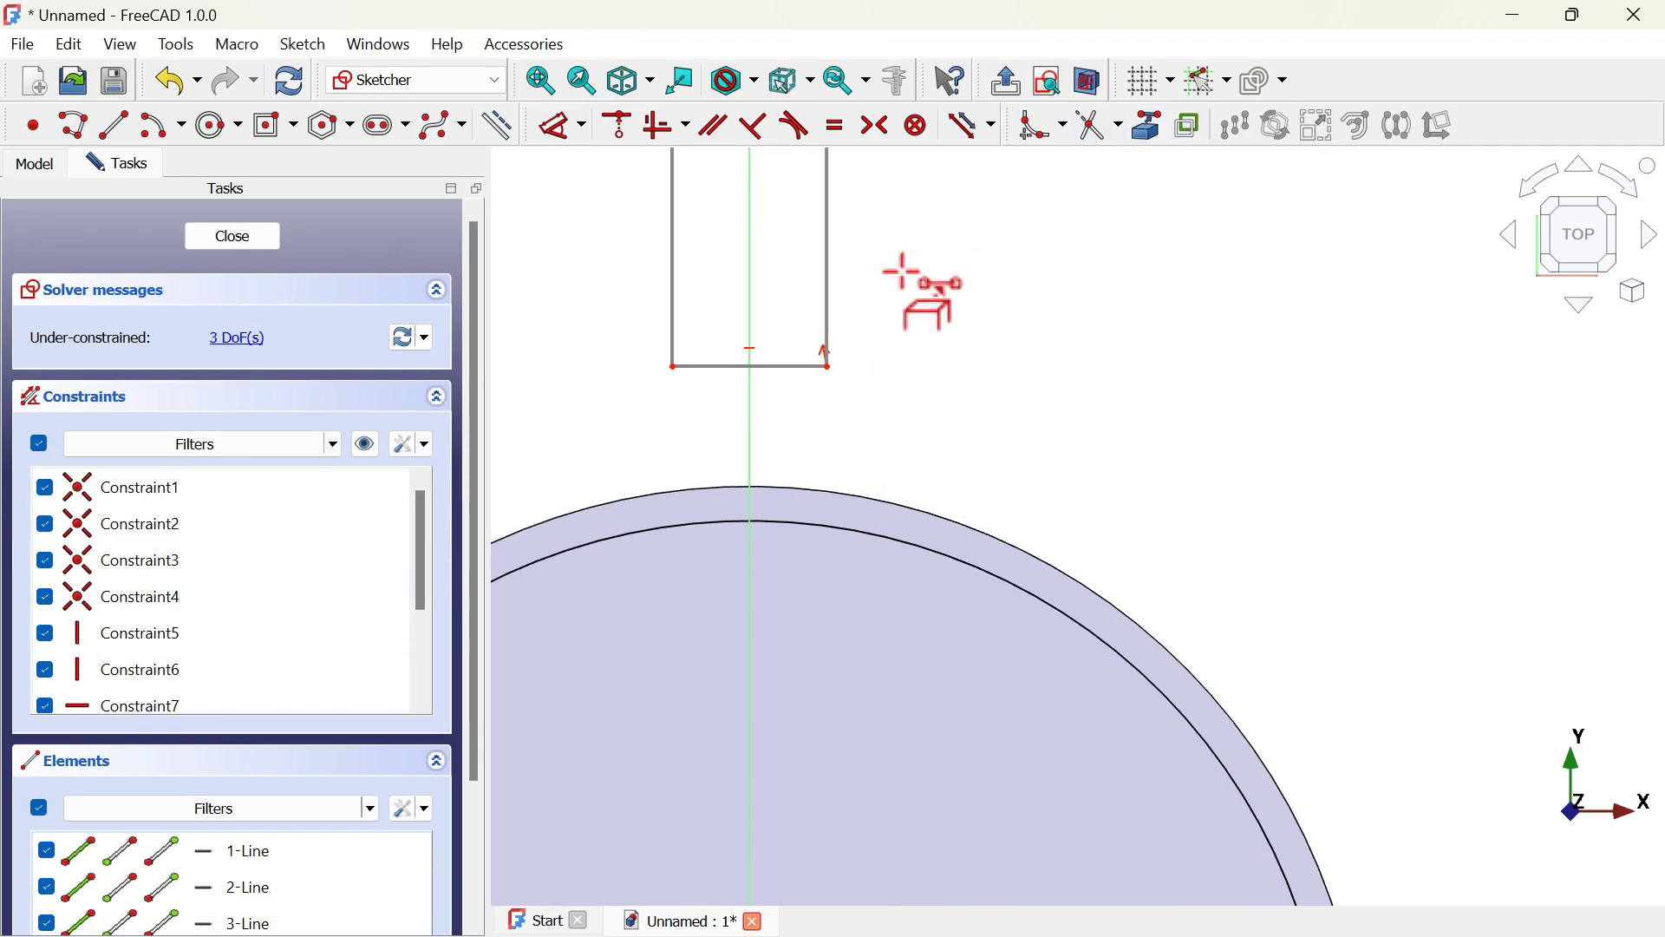
left_click(919, 510)
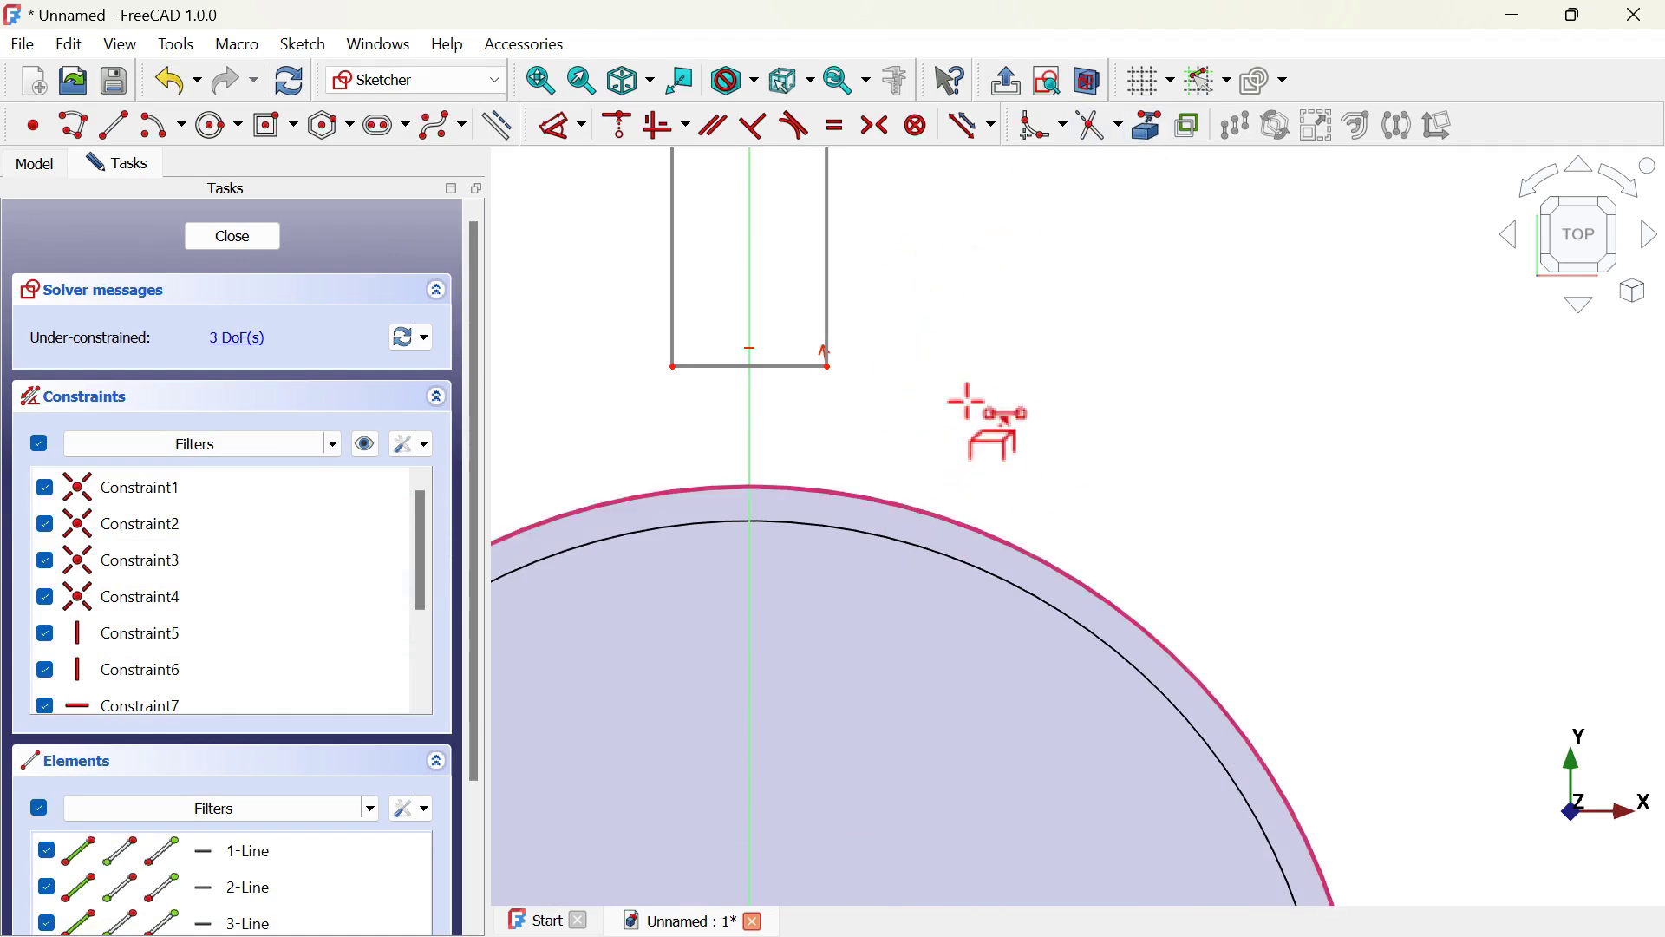
left_click(623, 132)
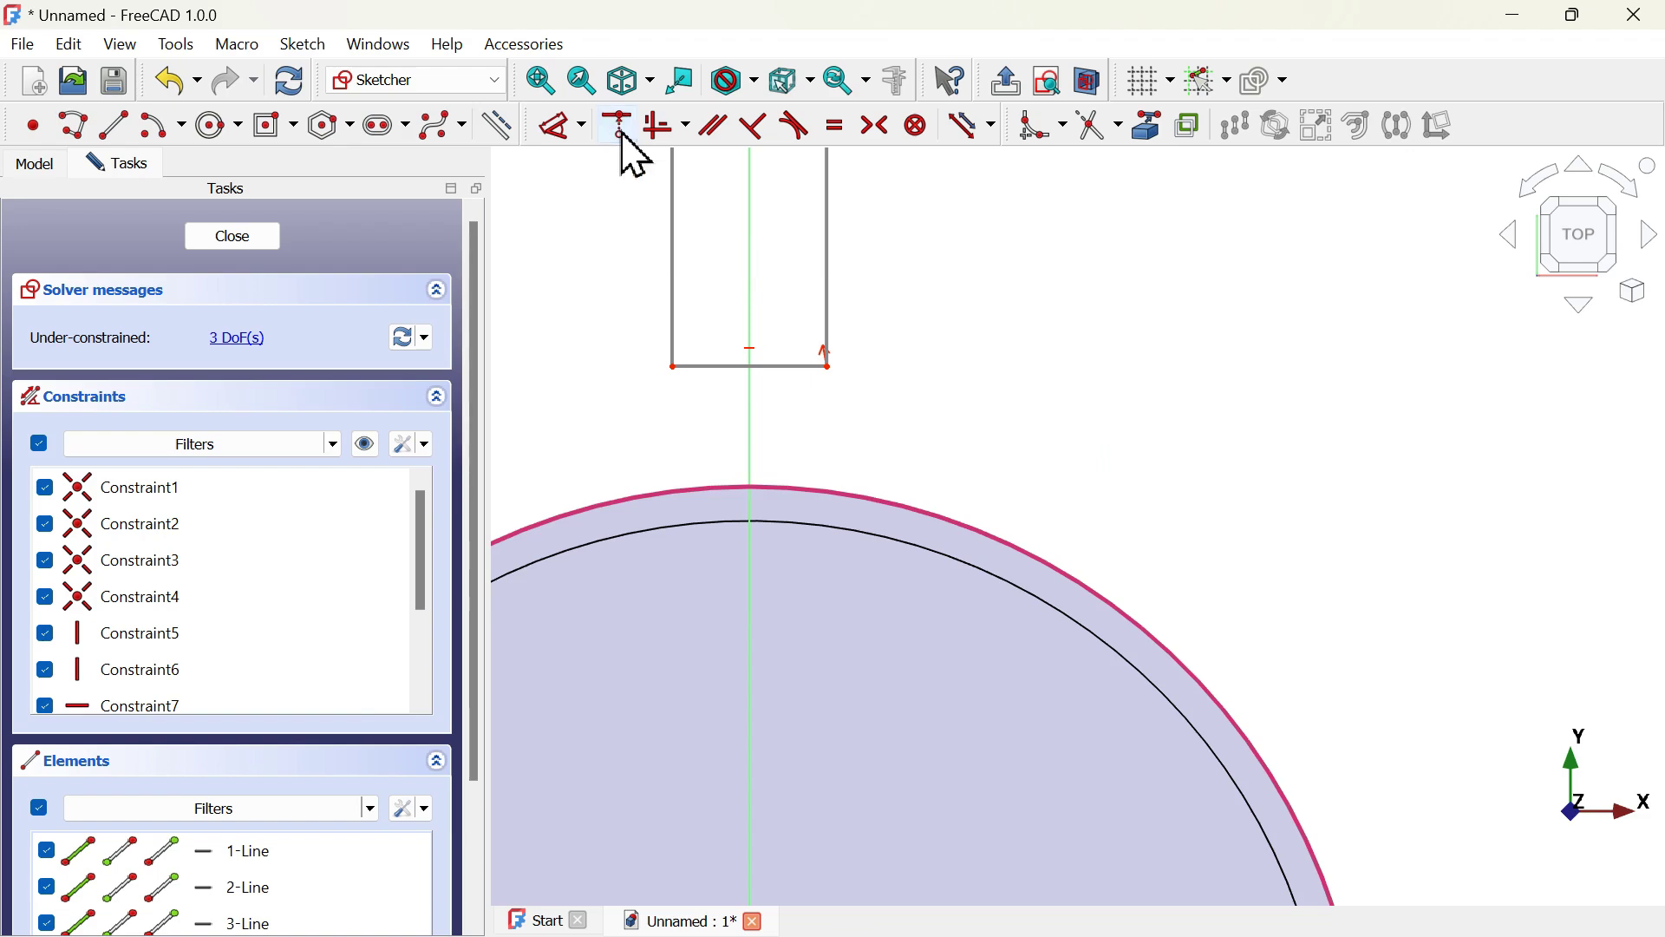
left_click(828, 366)
left_click(878, 498)
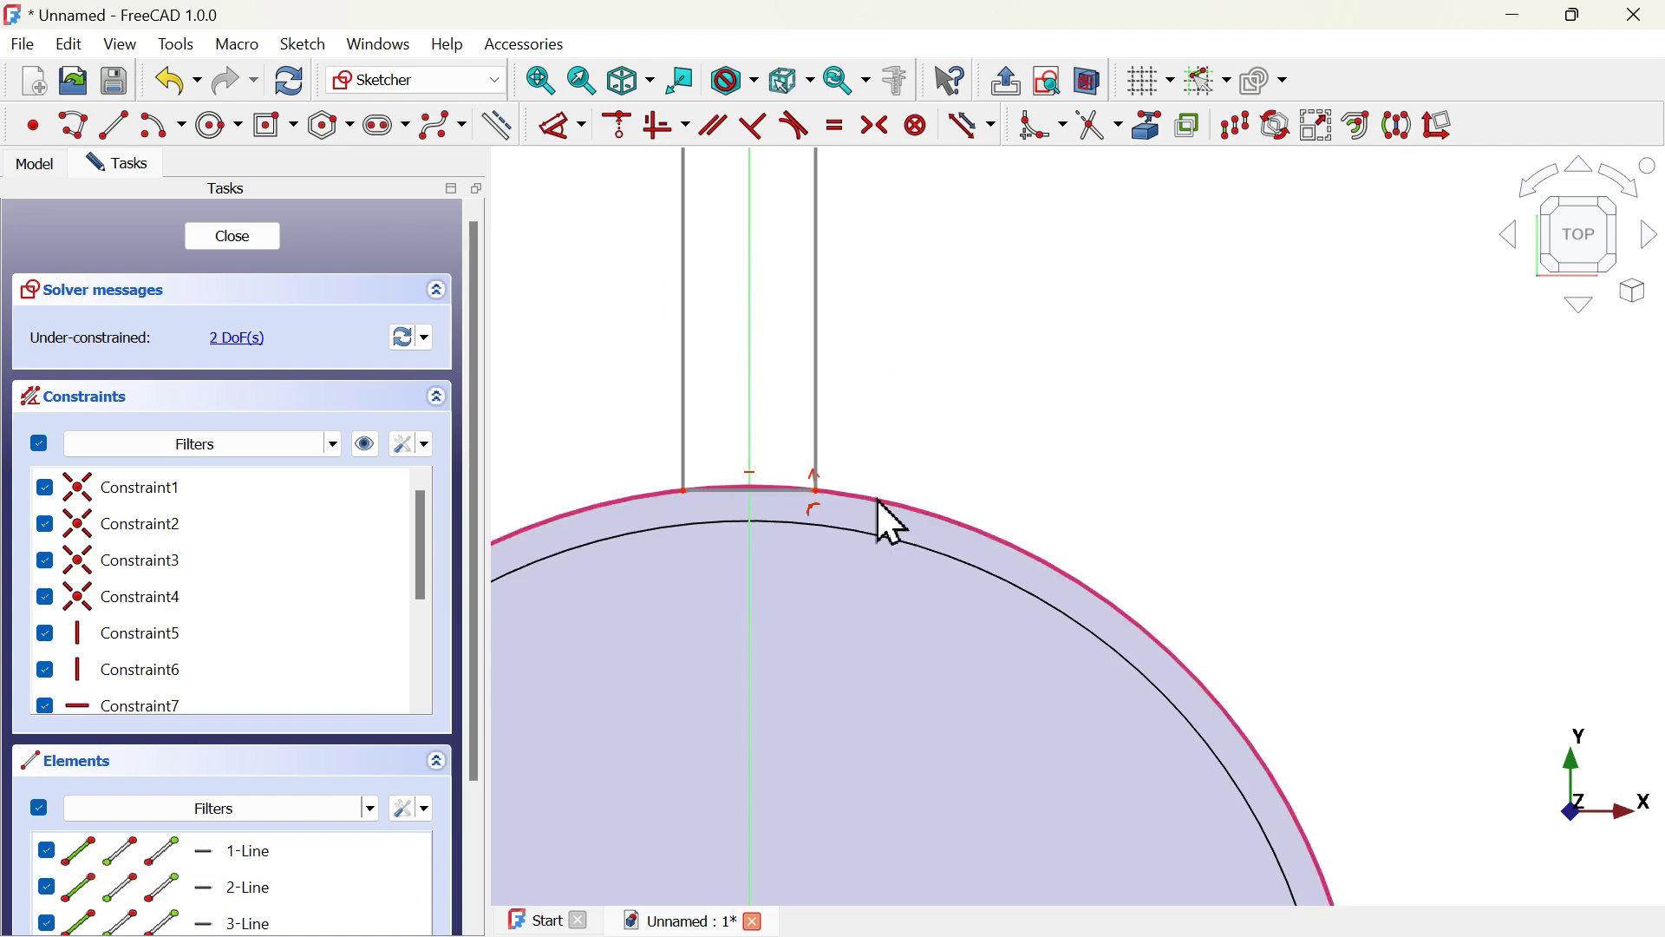
scroll(711, 471, "up", 5)
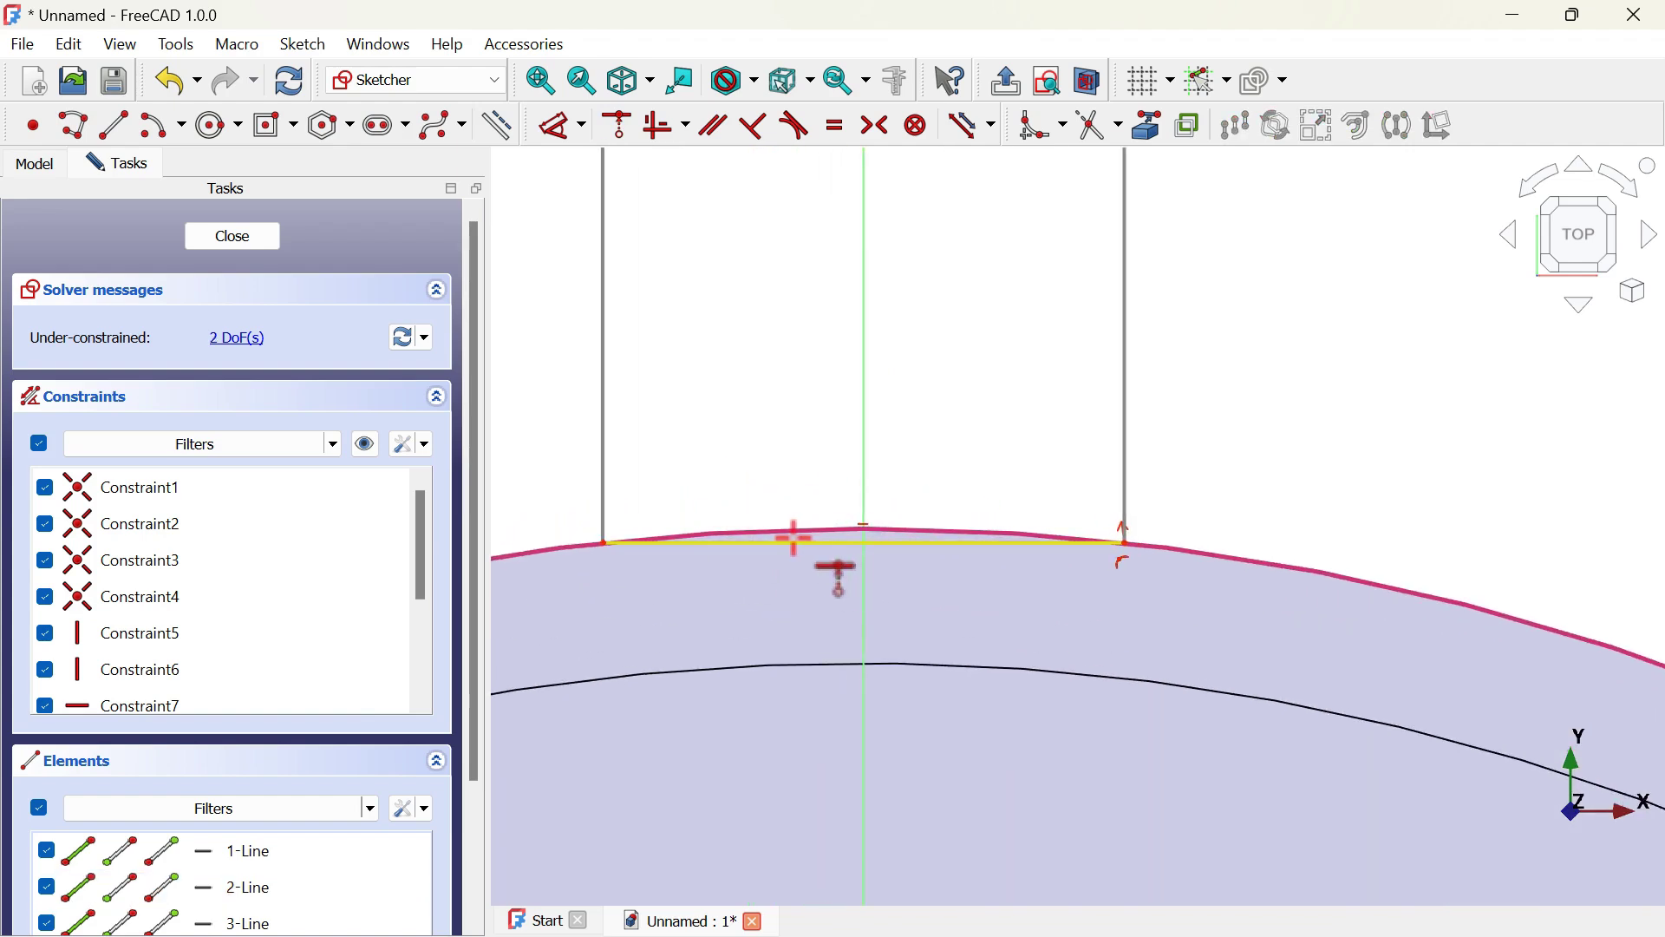
scroll(794, 539, "down", 4)
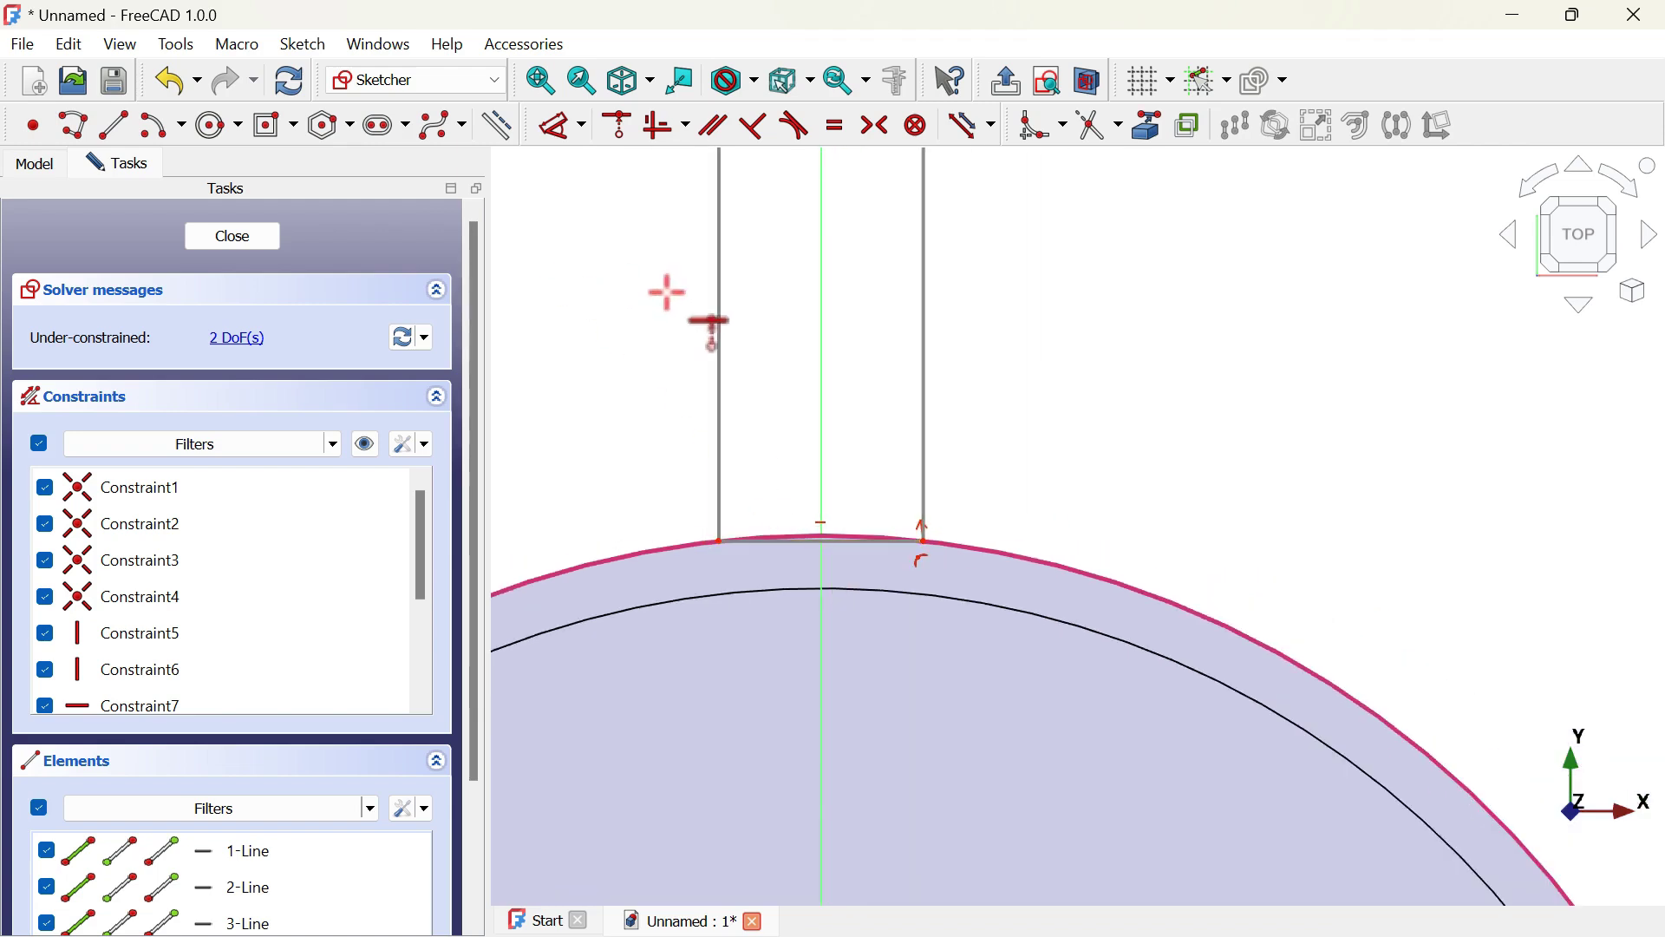
- Add a width dimension to the rectangle's bottom edge, checking the drawing for its value
left_click(555, 130)
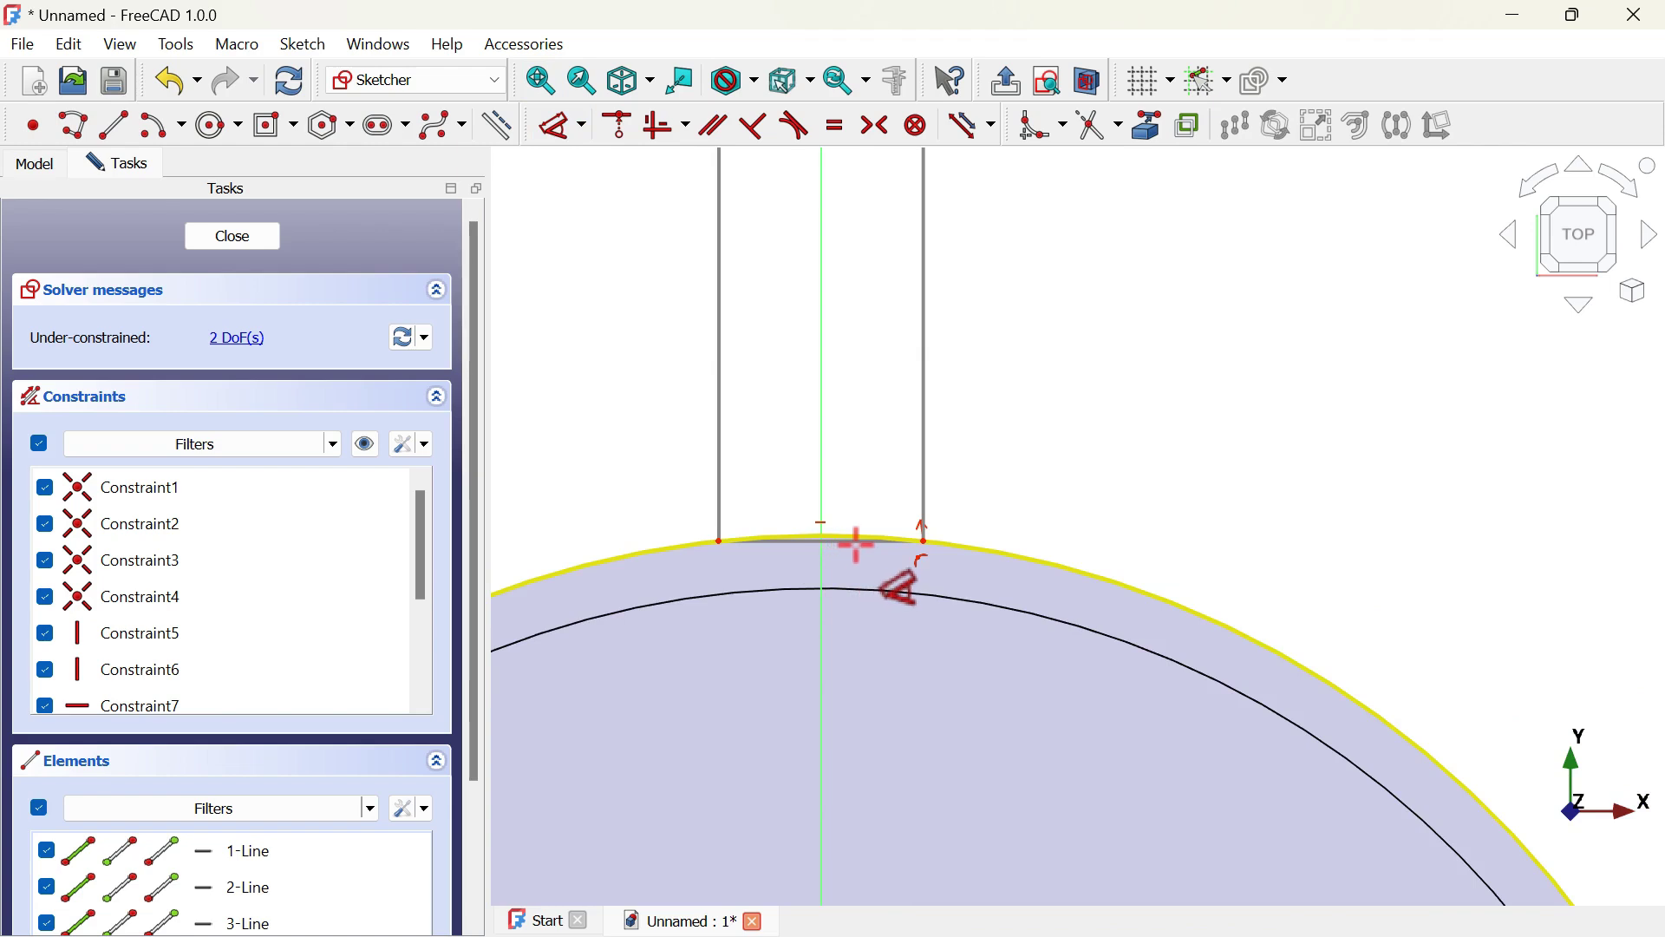
scroll(856, 546, "up", 3)
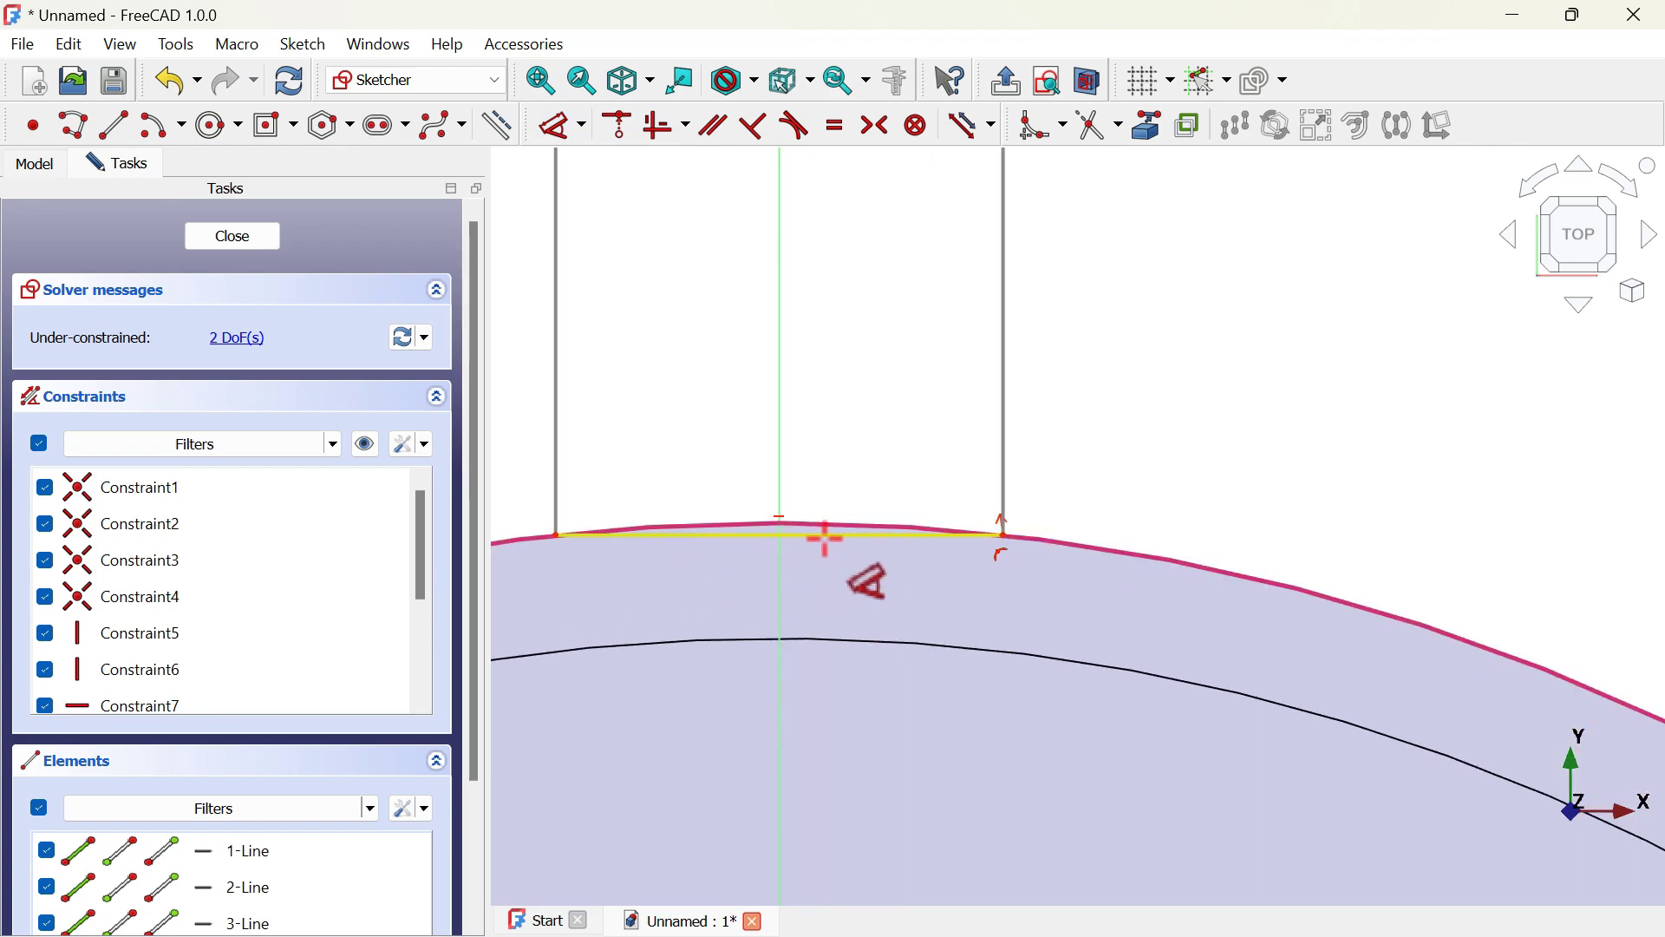
left_click(825, 538)
scroll(1058, 376, "down", 4)
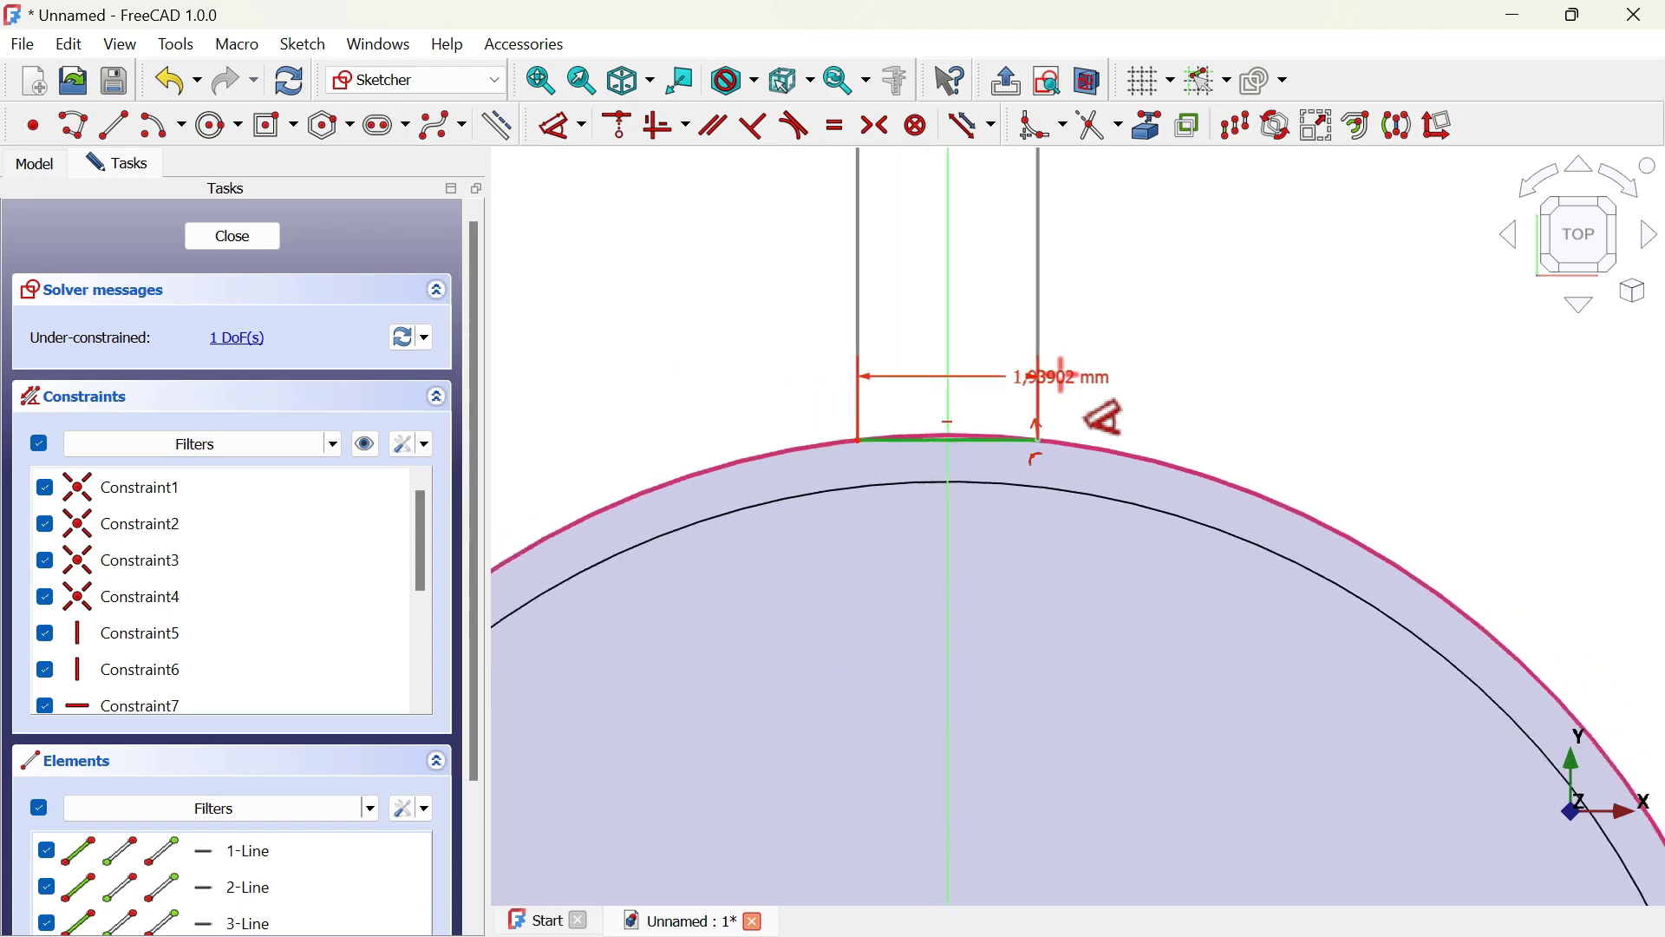
left_click(1064, 600)
key("alt+Tab")
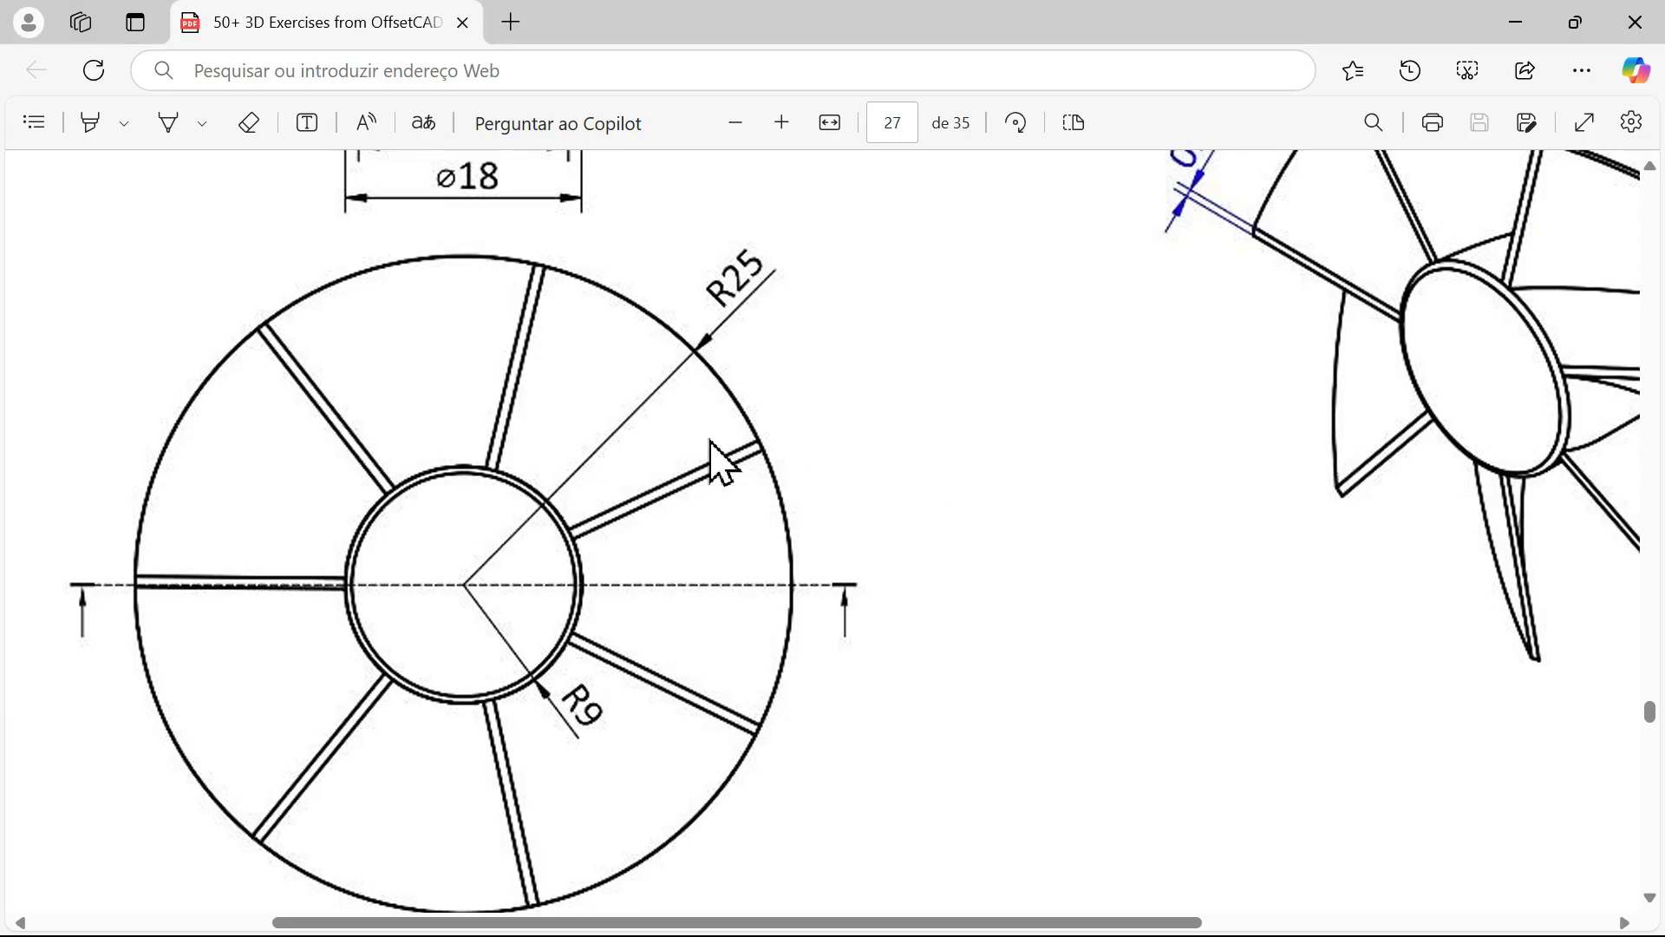
scroll(723, 464, "down", 3, "ctrl")
scroll(919, 403, "up", 2)
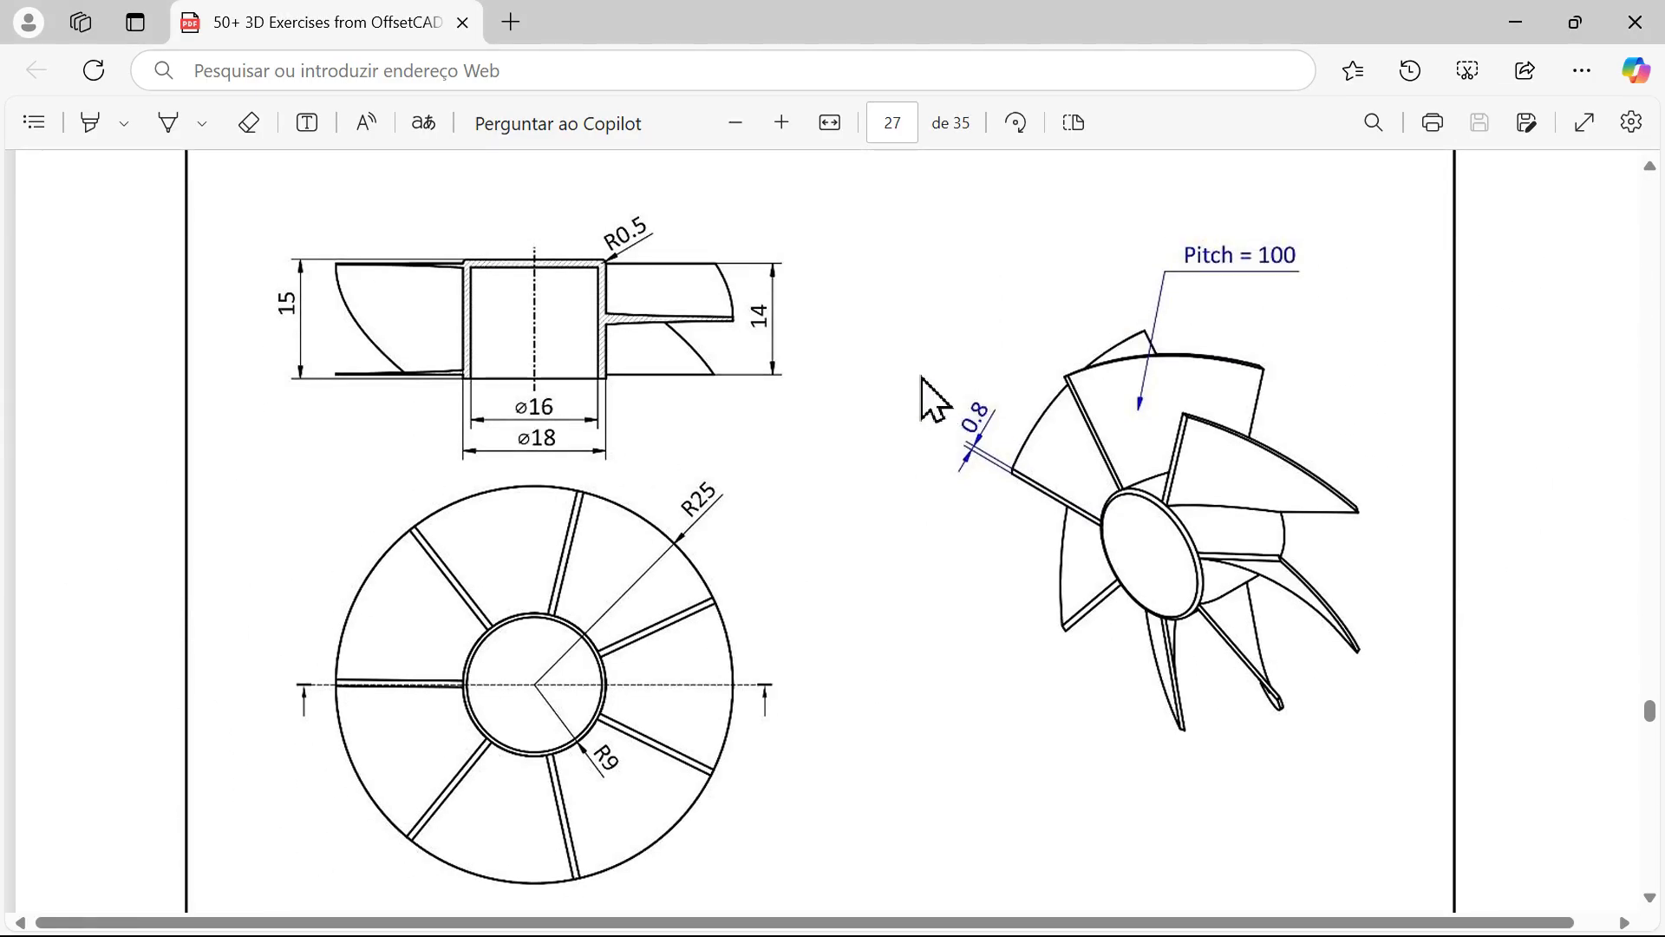
key("alt+Tab")
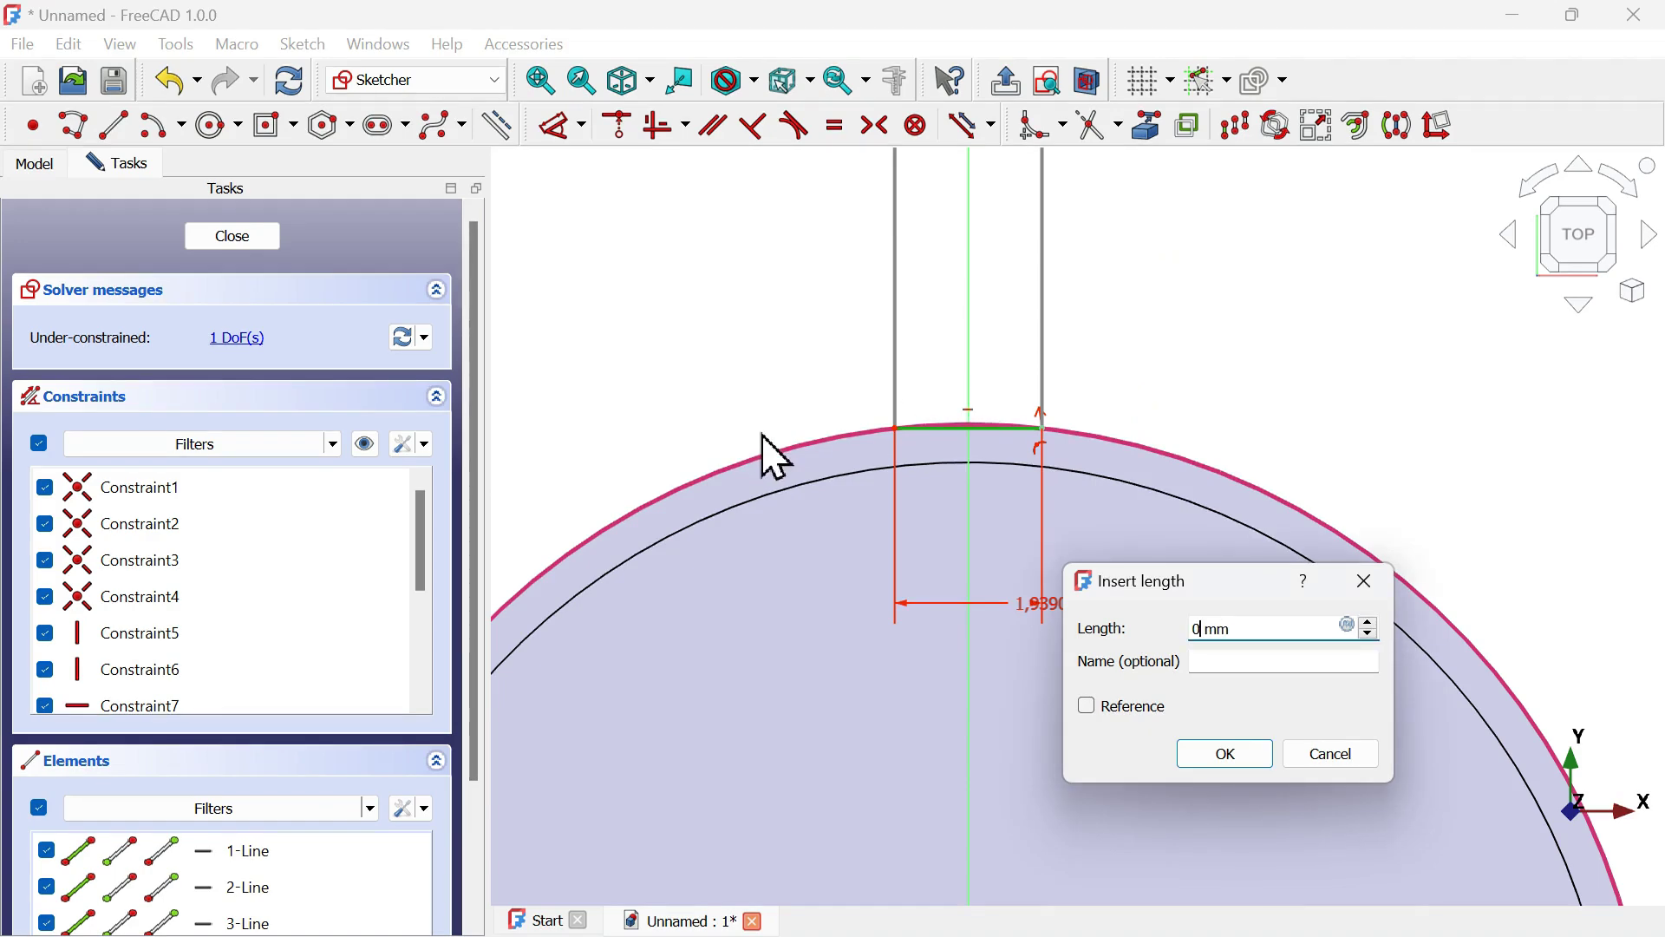
- Set the blade width to 0.8 mm and its top 25 mm above the hub centre
key("Return")
scroll(1040, 241, "down", 5)
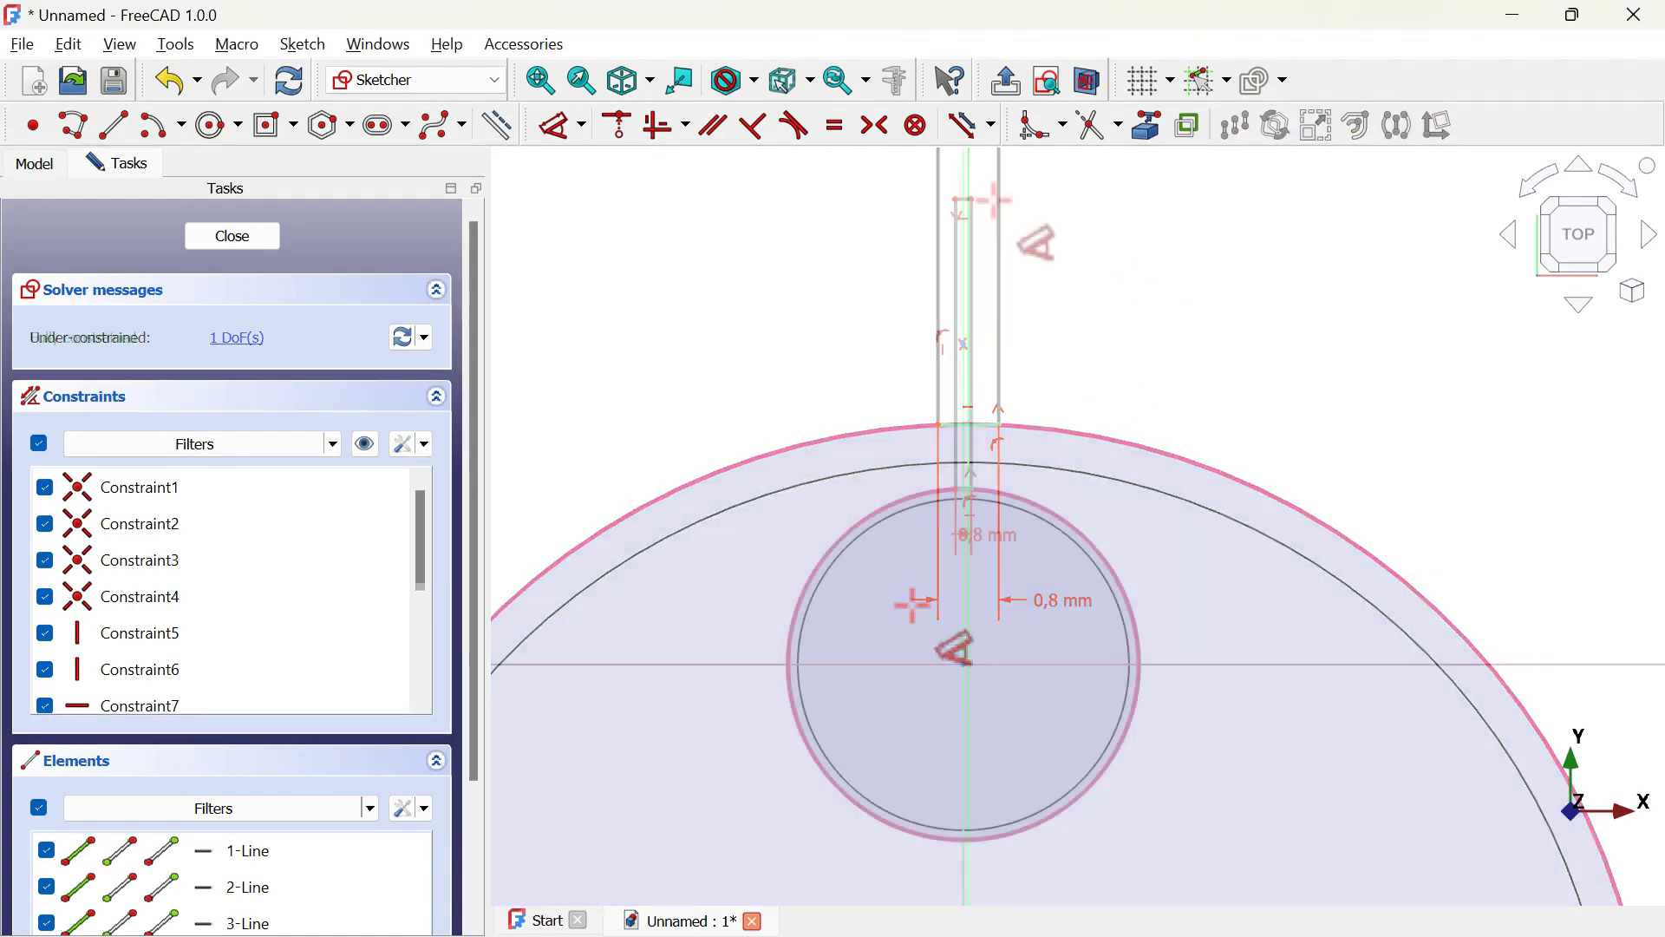
left_click(960, 199)
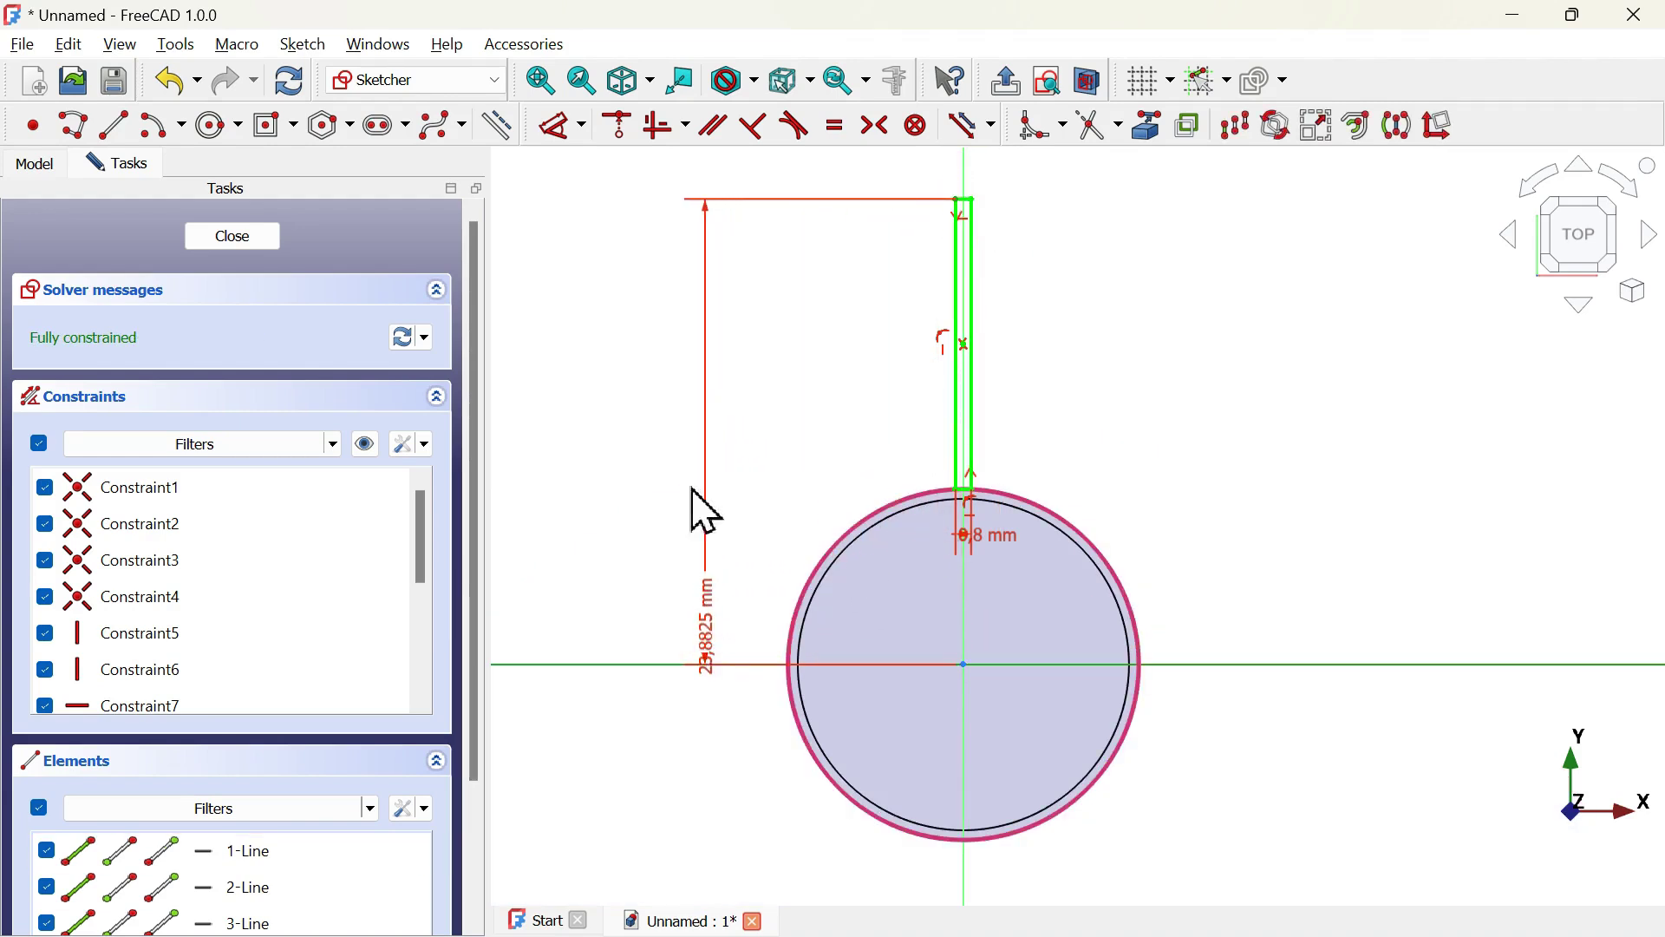
left_click(666, 399)
key("alt+Tab")
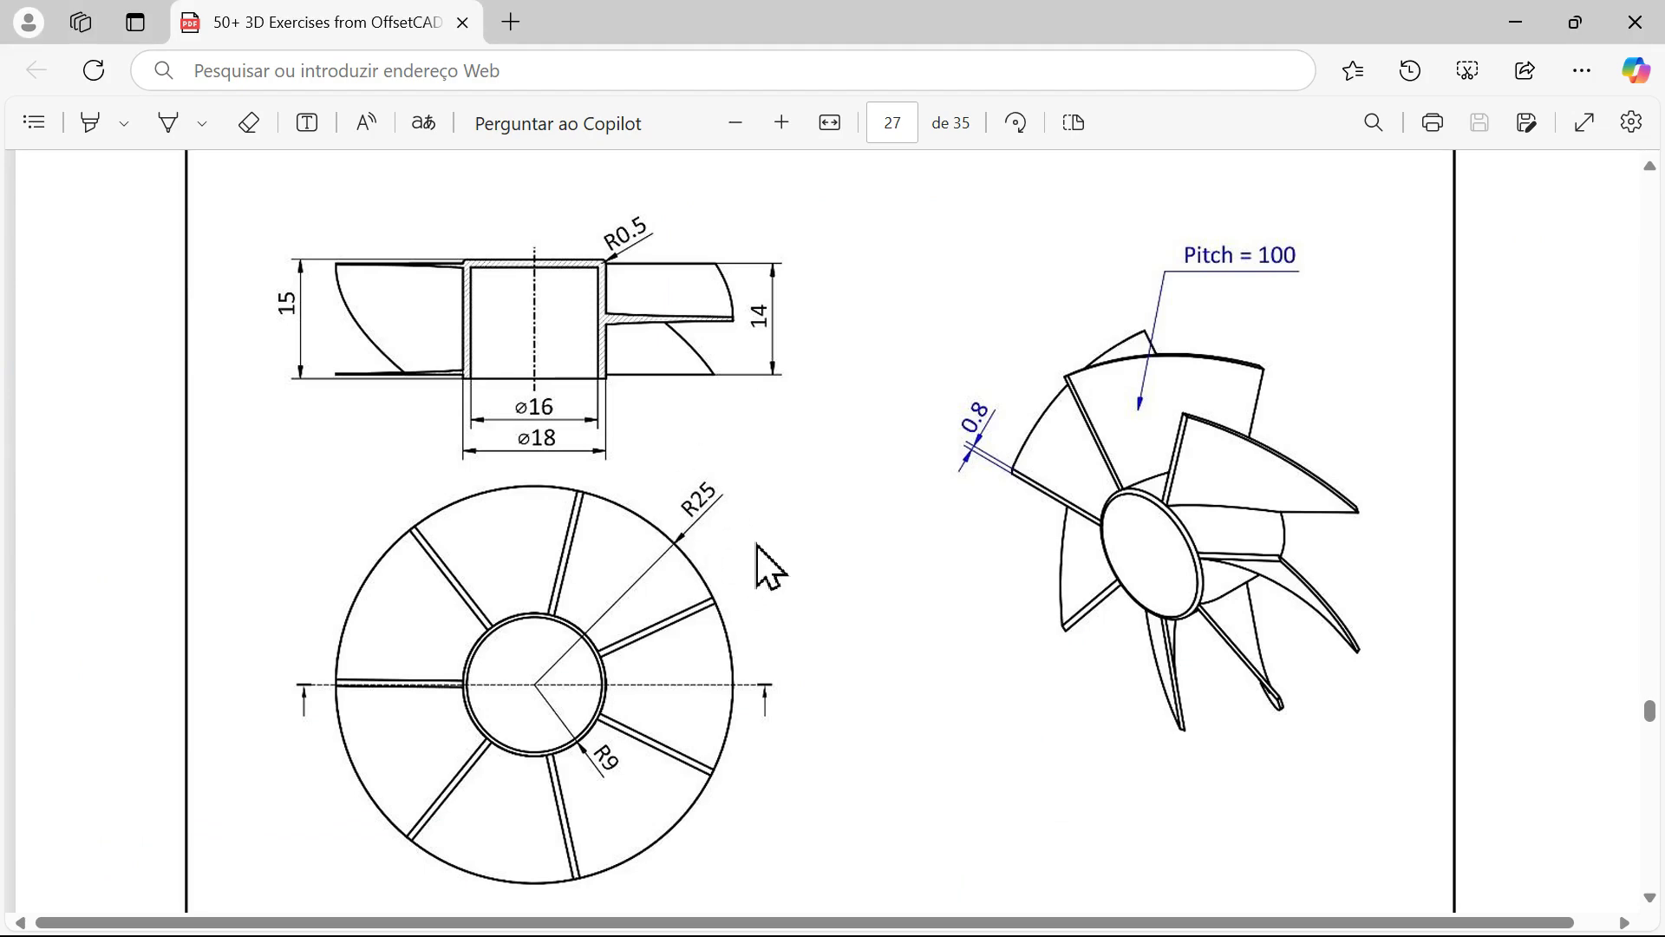
key("alt+Tab")
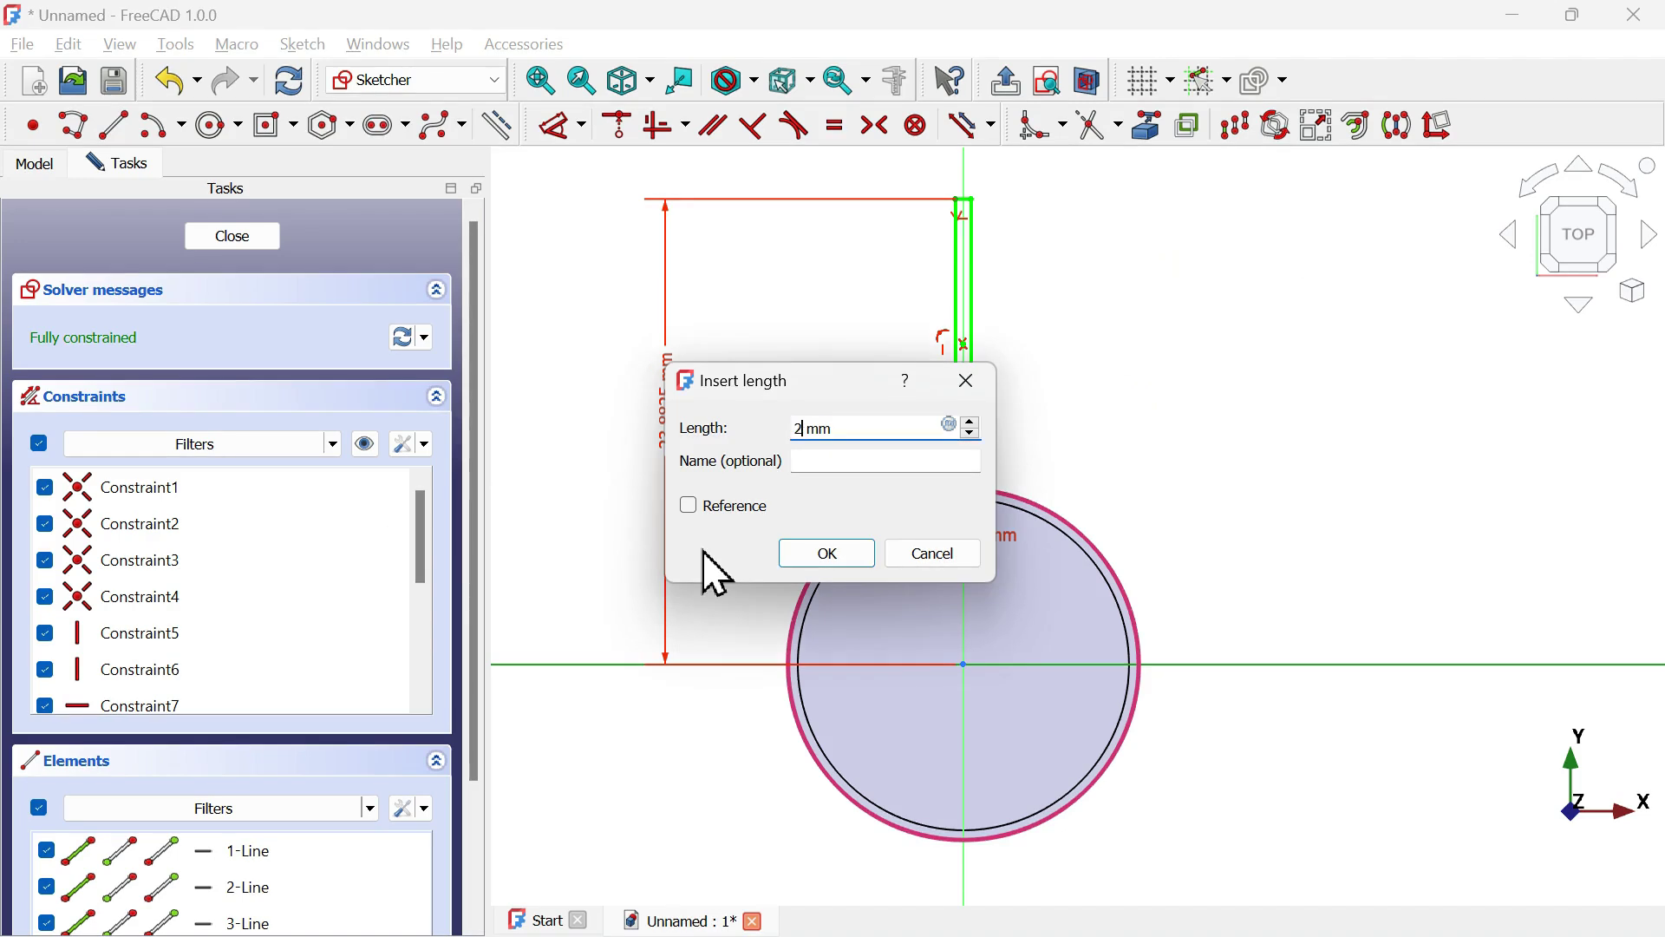
type("25")
key("Return")
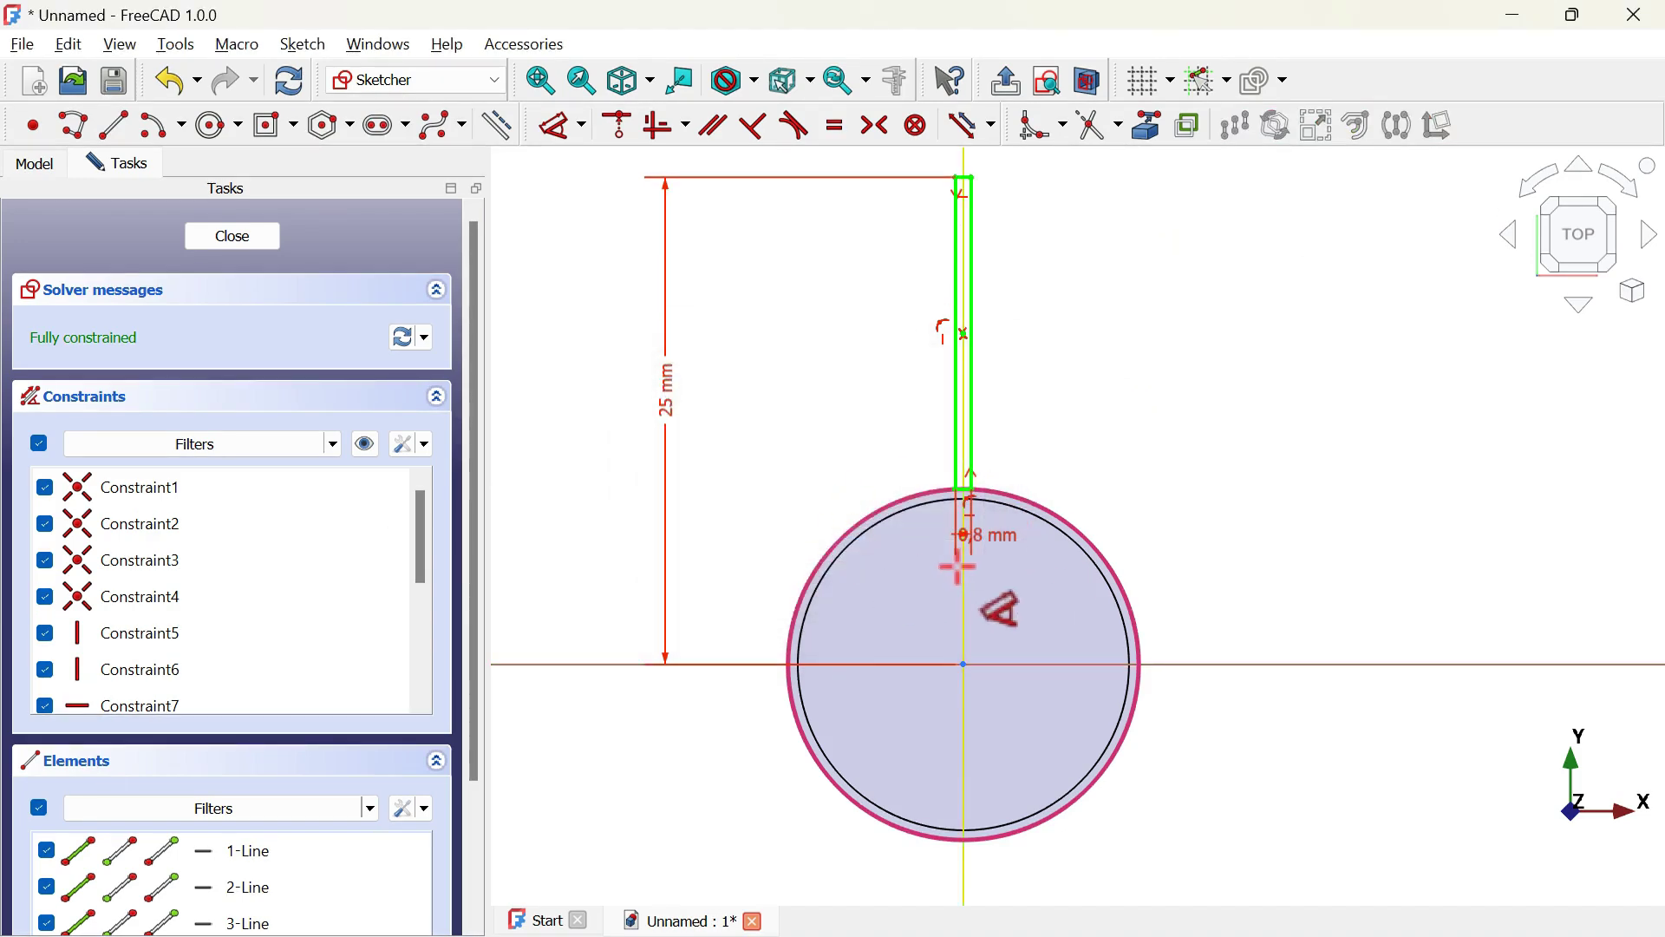
- Close the blade sketch, fit the model in view and look at it from the right side
left_click(271, 241)
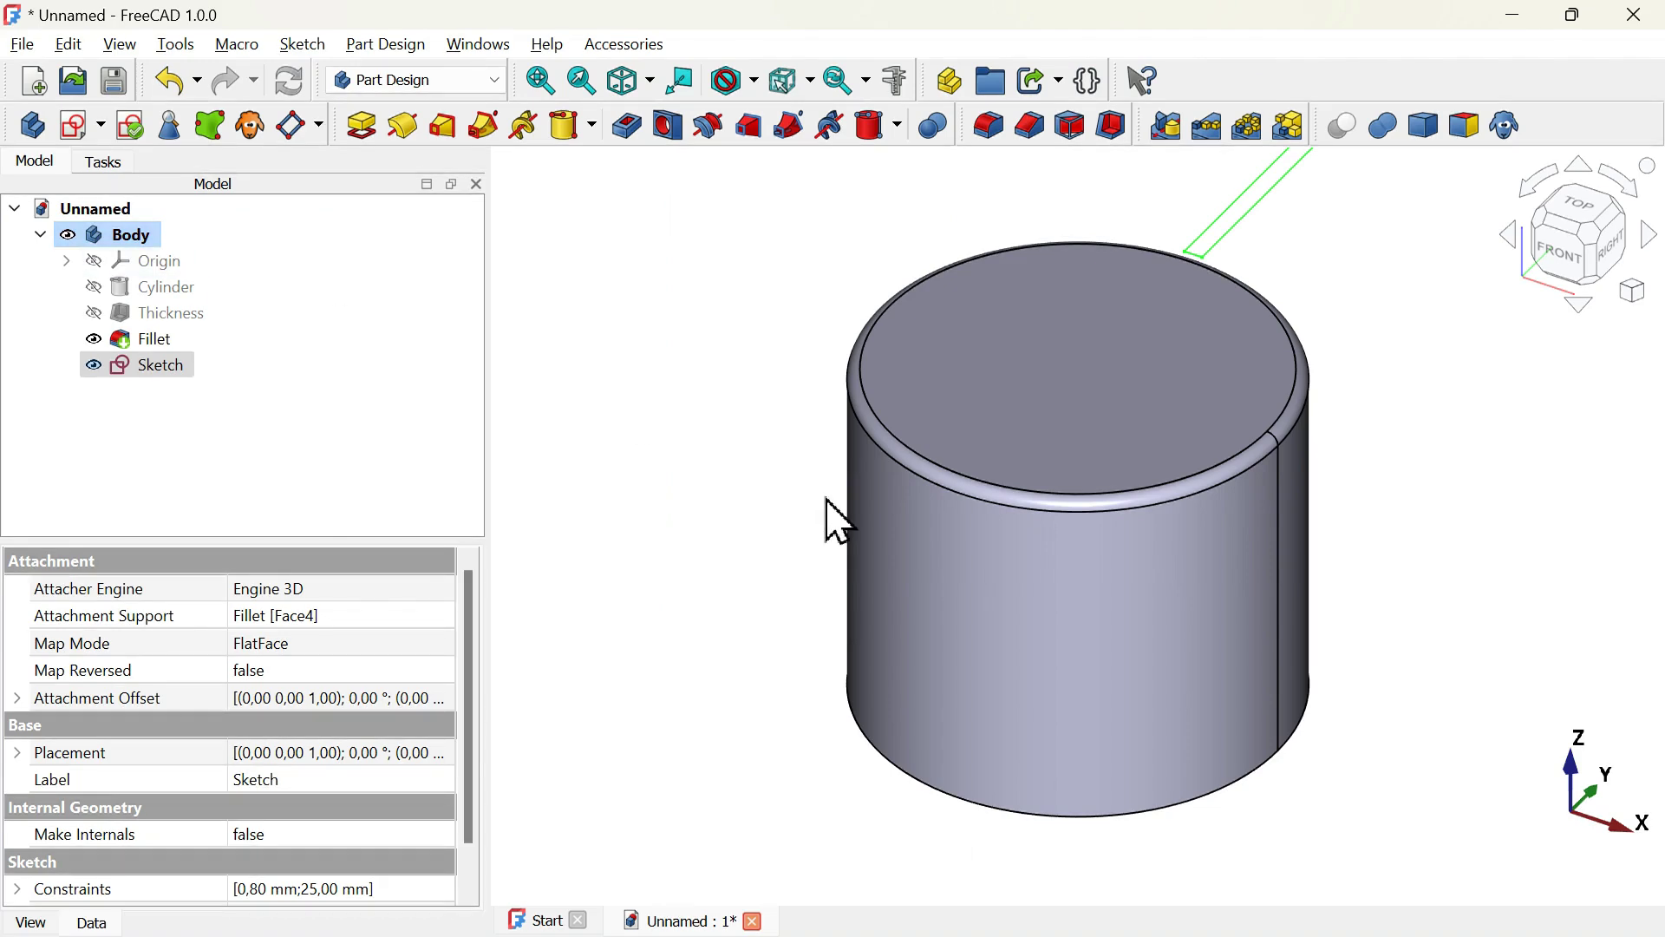
key("v")
key("f")
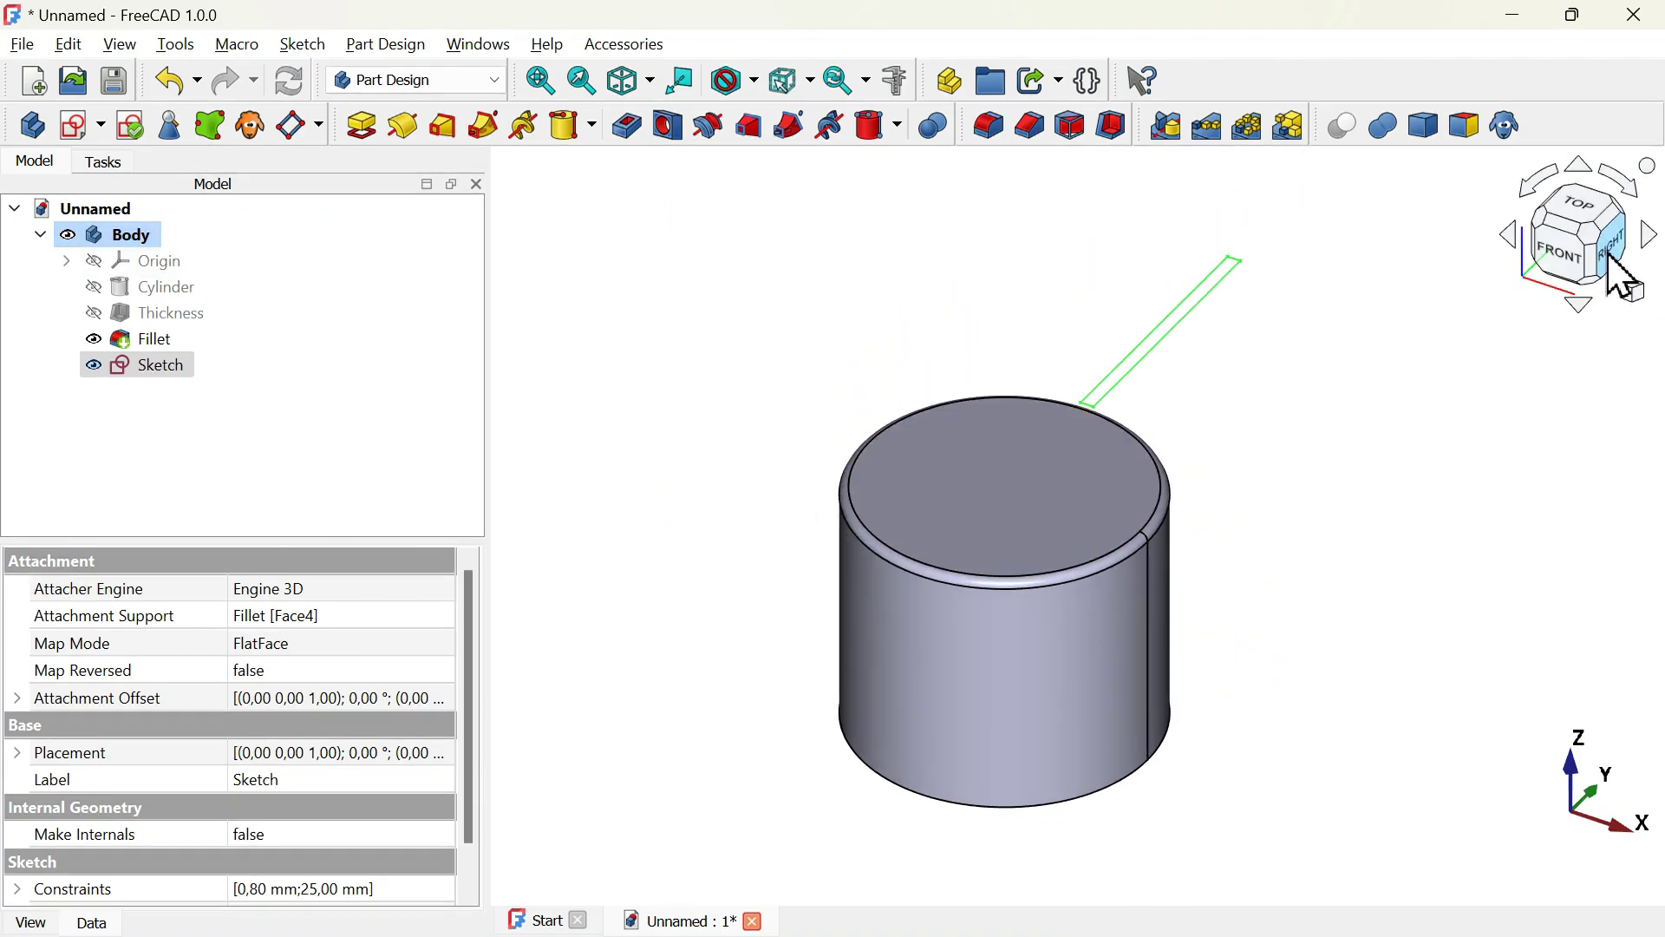
left_click(1615, 276)
scroll(1182, 440, "up", 3)
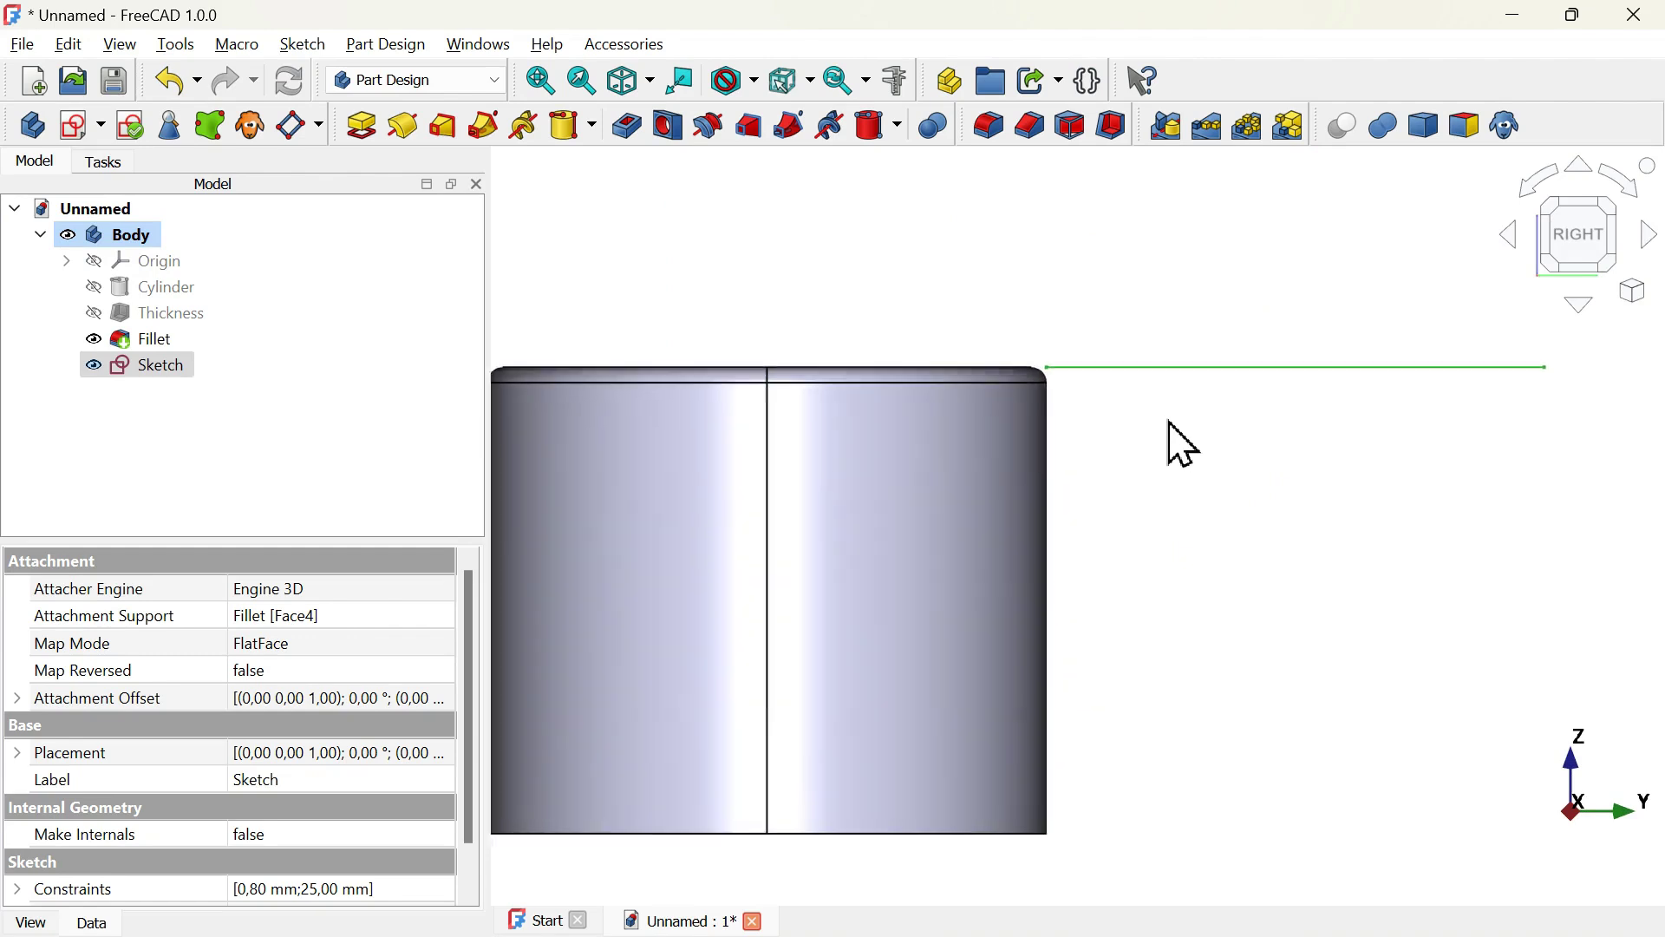
scroll(1173, 424, "up", 1)
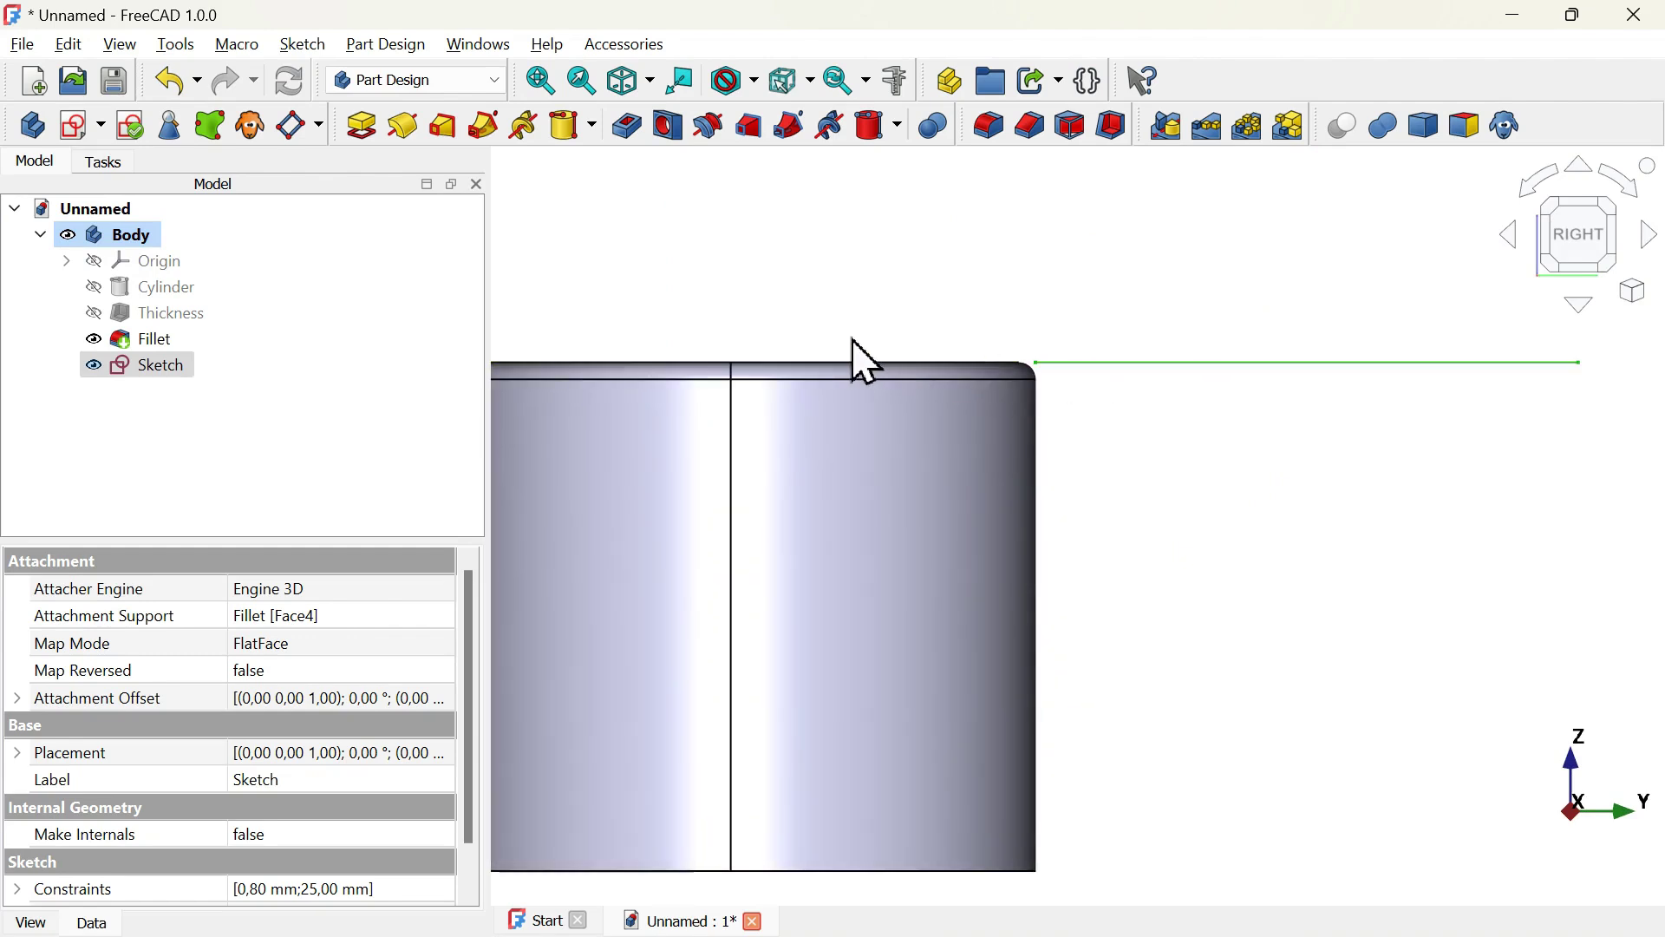
middle_click_drag(862, 361, 785, 366)
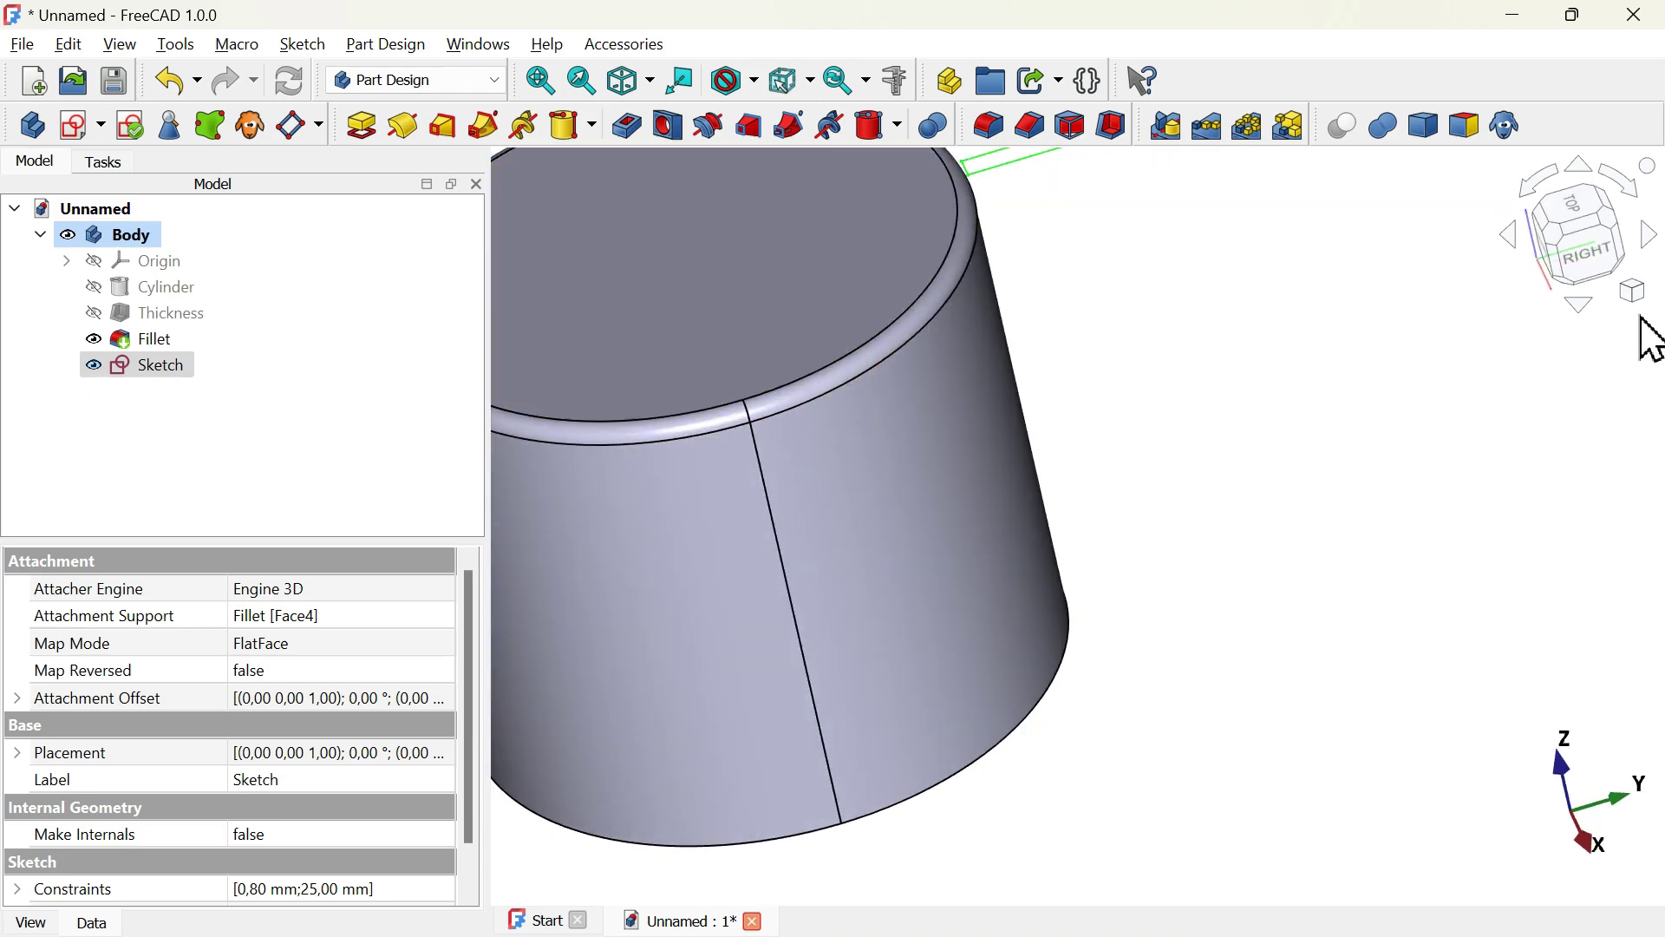
left_click_drag(1587, 287, 1589, 295)
left_click(1582, 276)
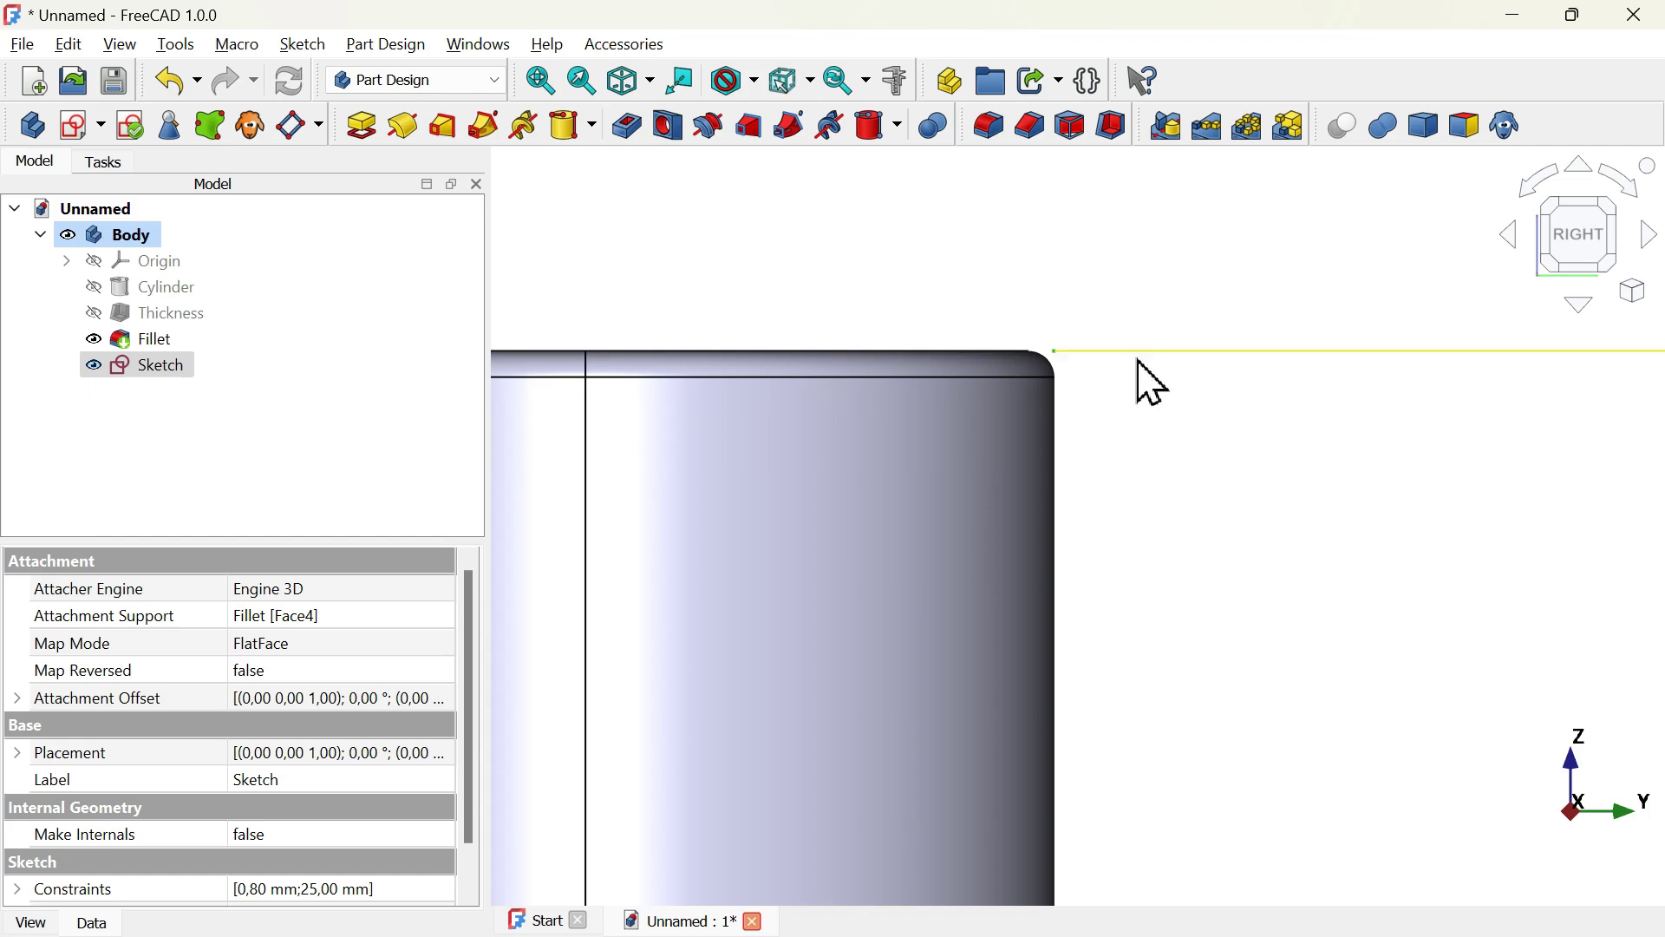
- Set the blade sketch's Attachment Offset position z to -0.5 mm
left_click(1204, 446)
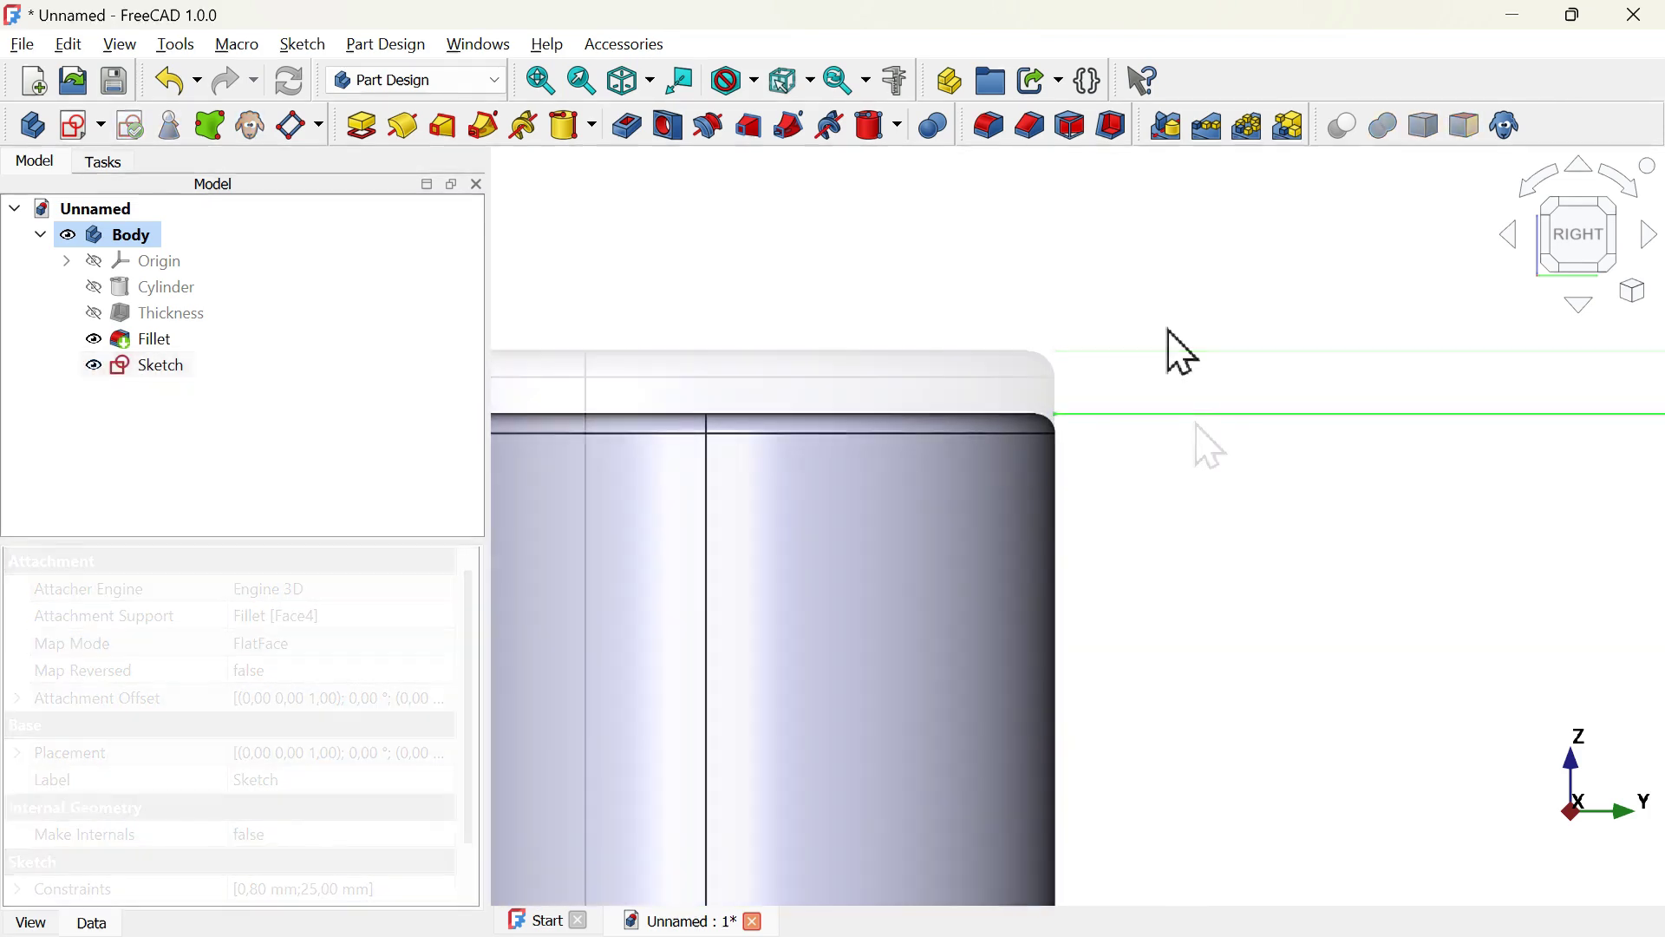
left_click(145, 371)
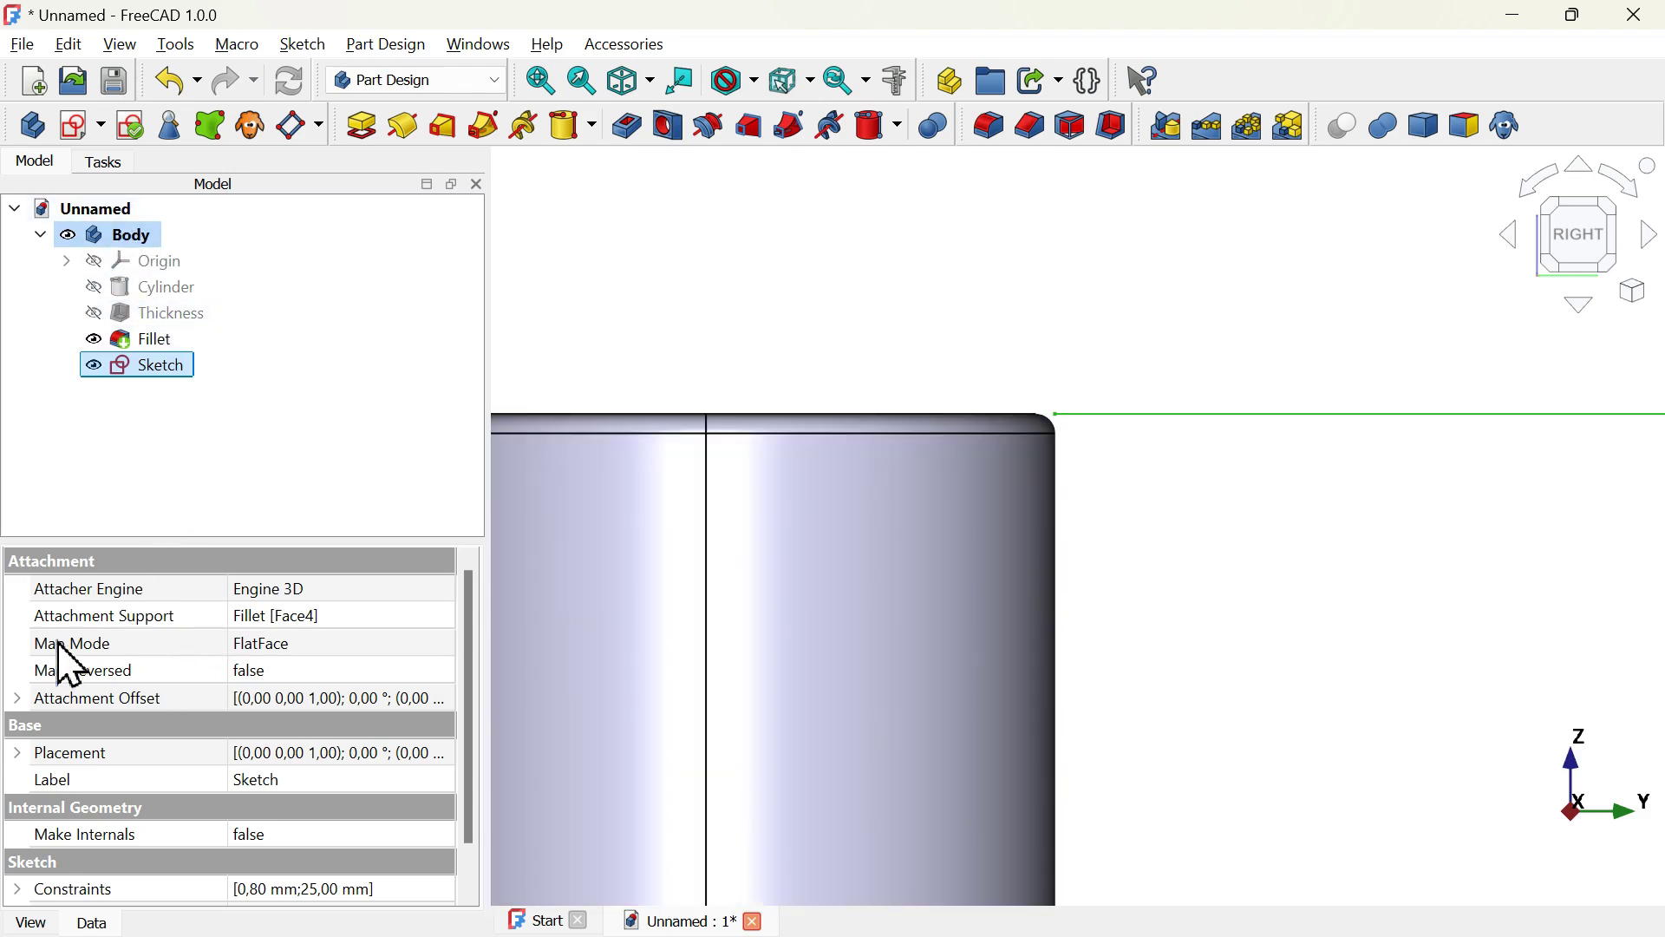
left_click(16, 703)
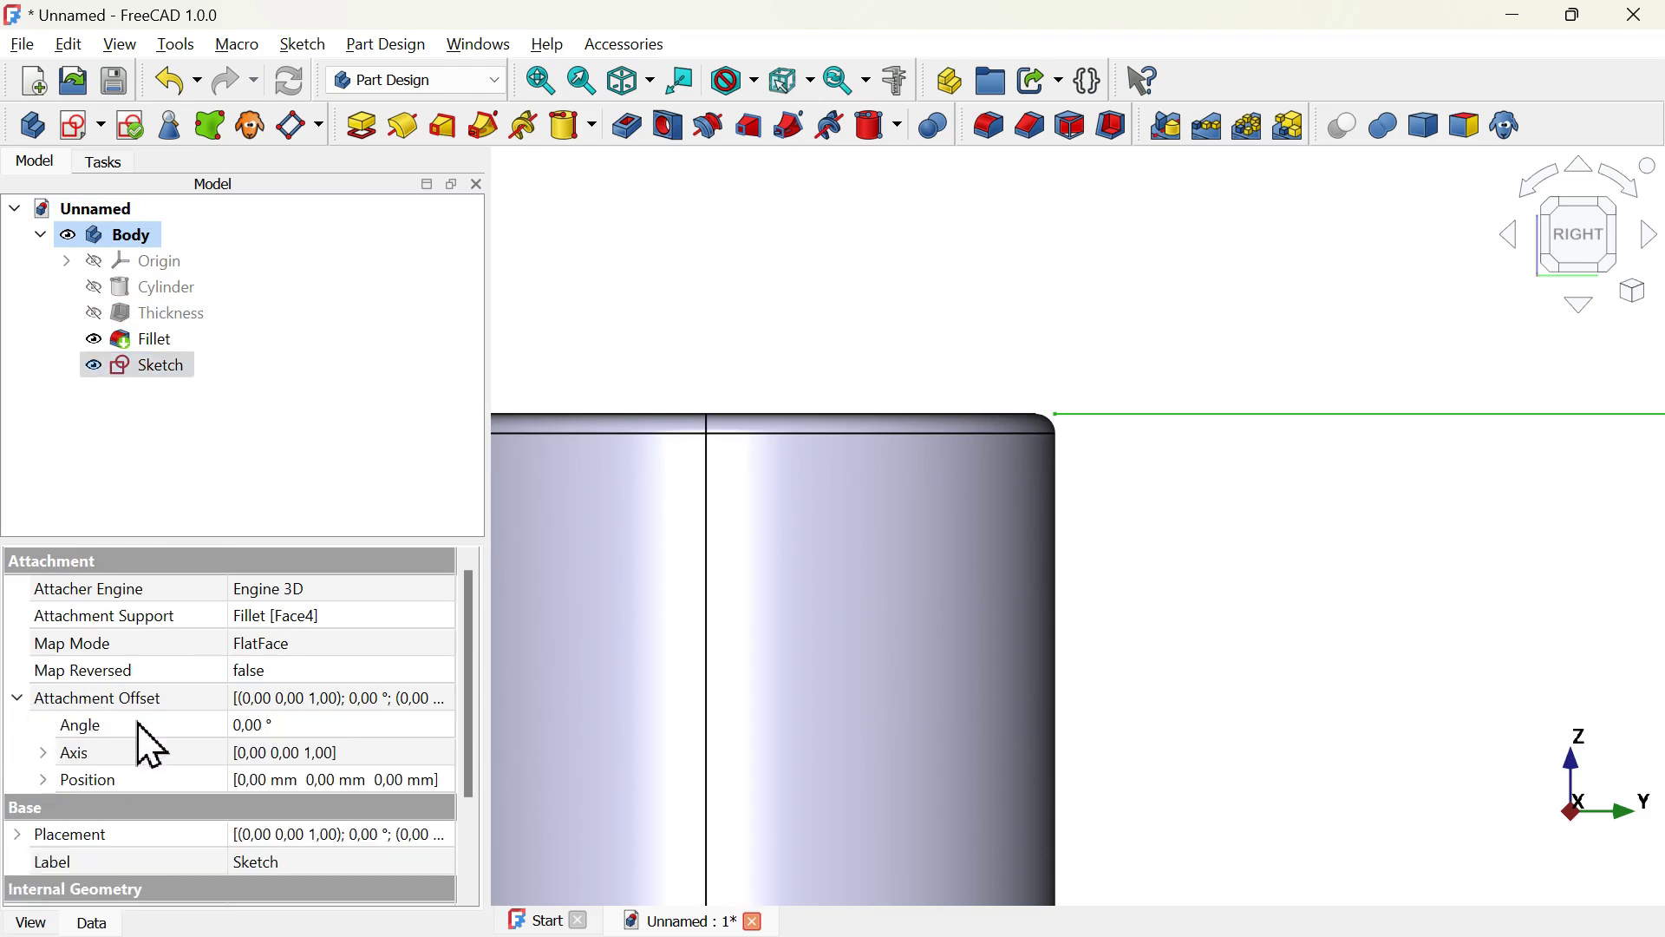
left_click(44, 783)
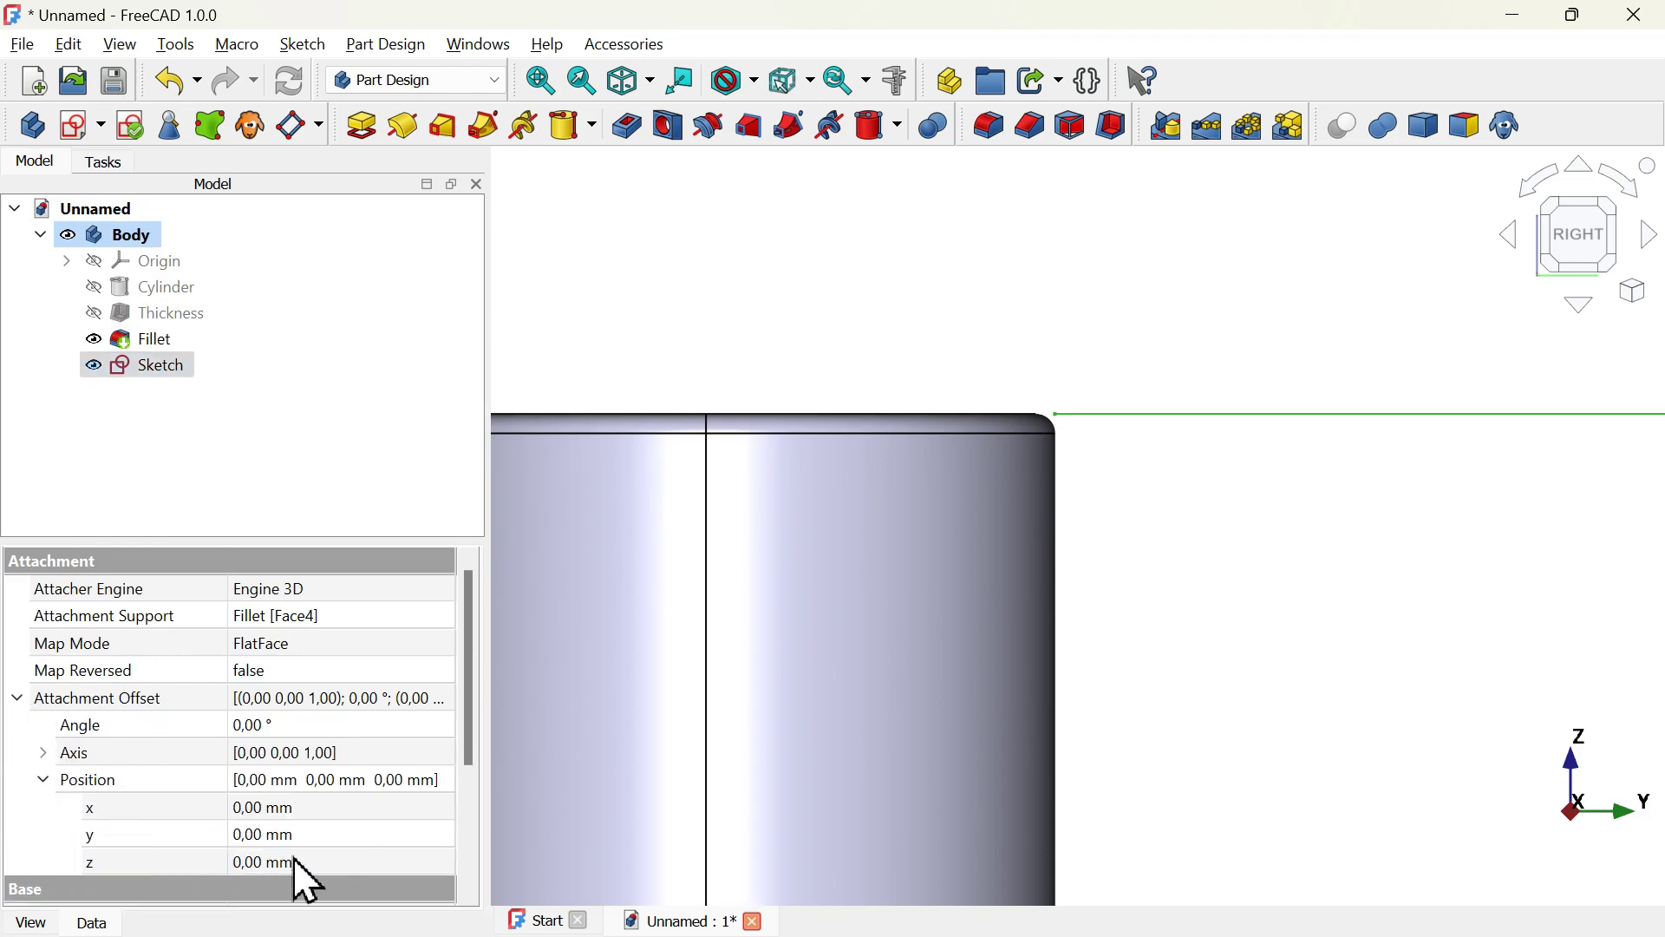
left_click(348, 861)
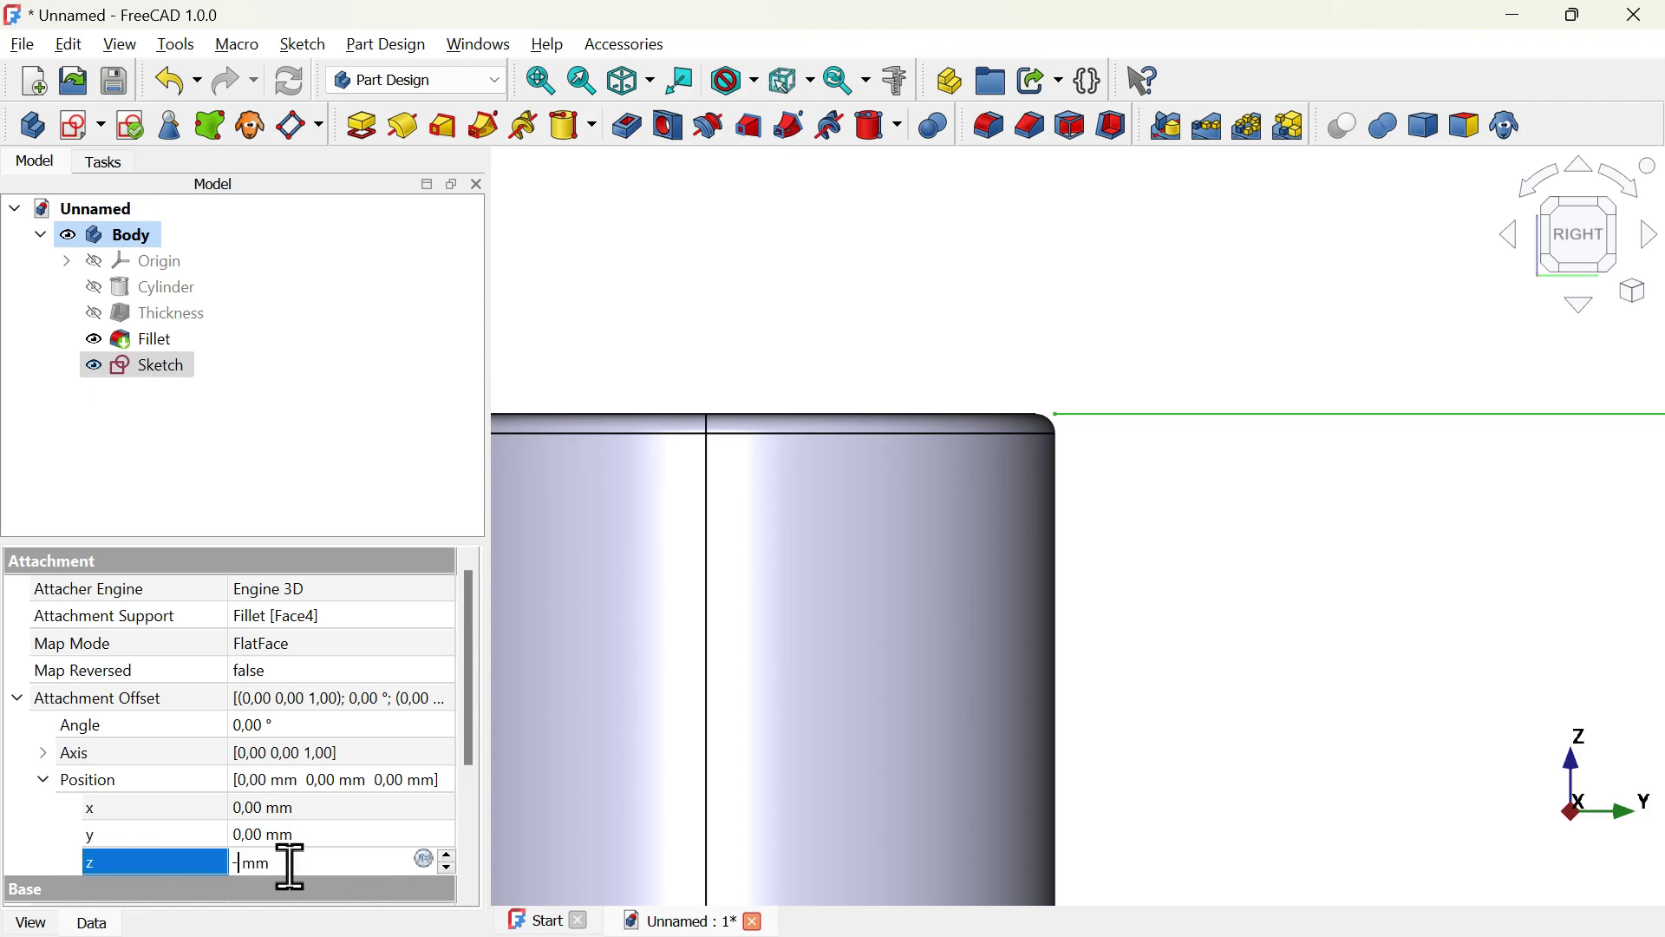
type("-0.5")
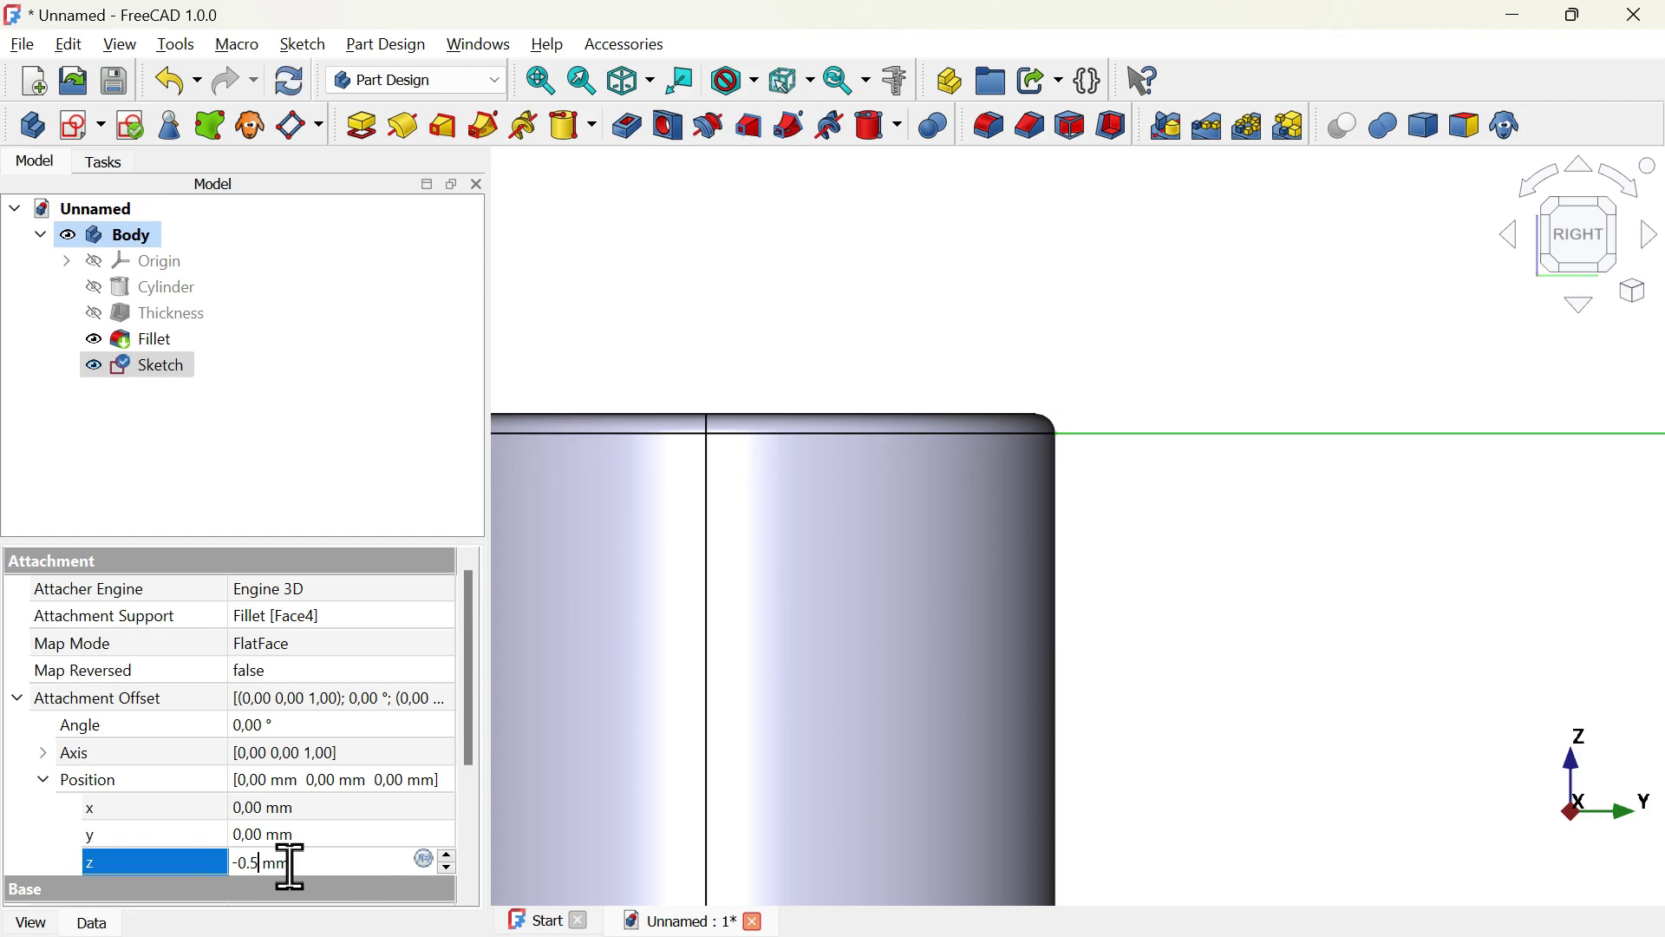
key("Return")
left_click(1169, 397)
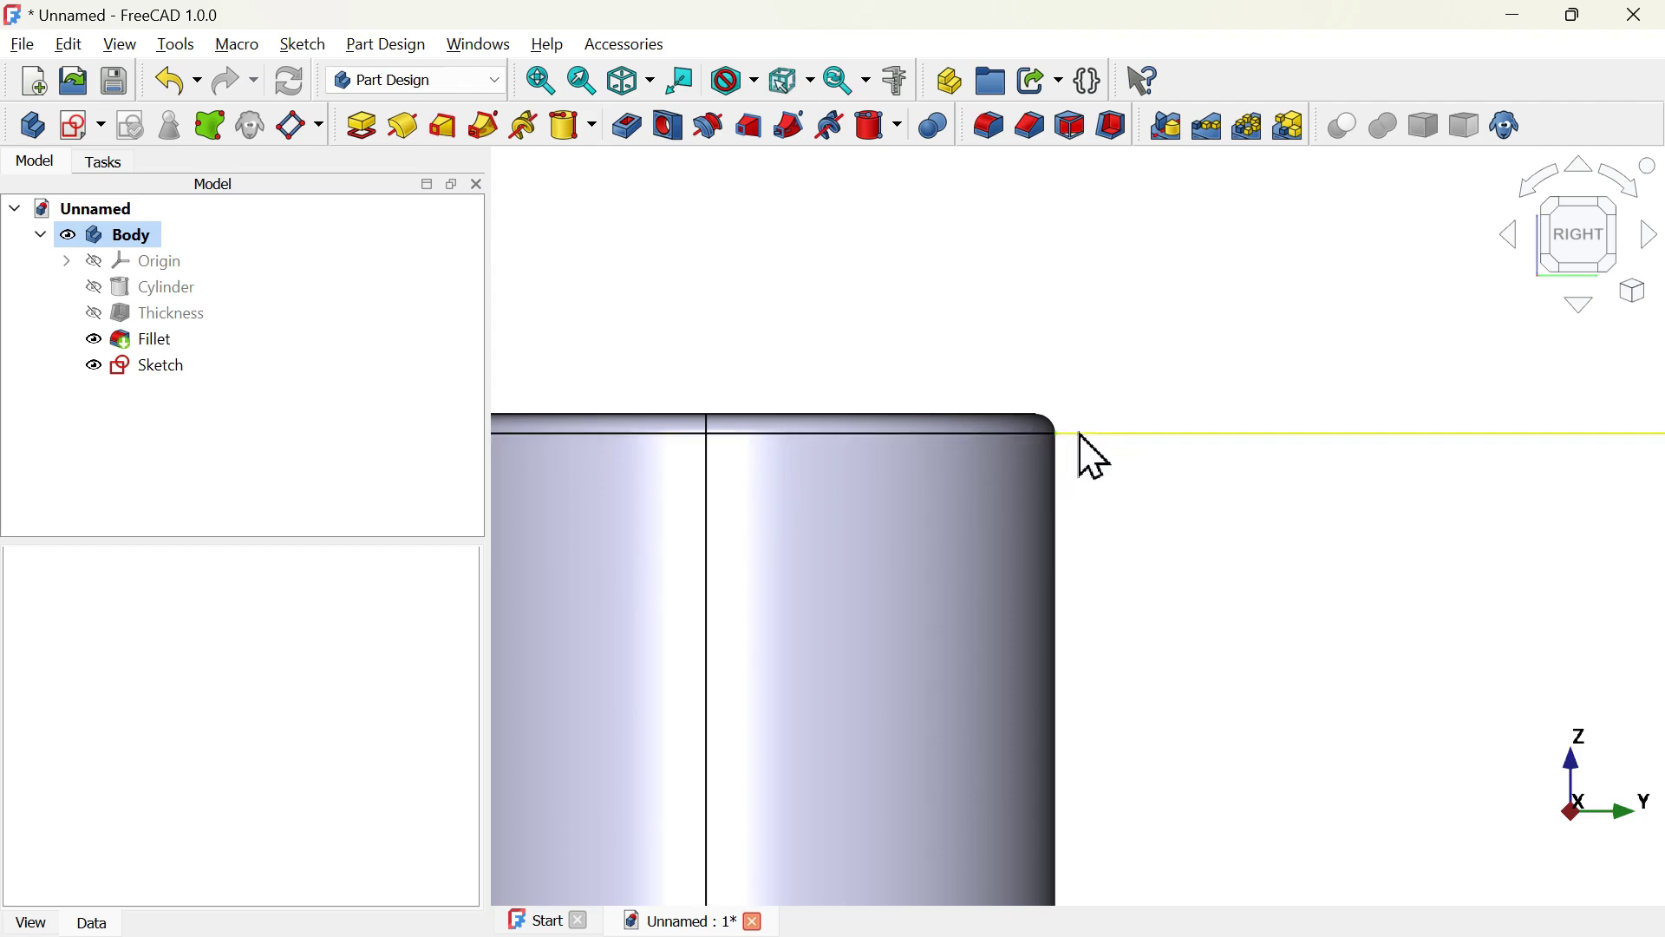
key("0")
left_click(156, 365)
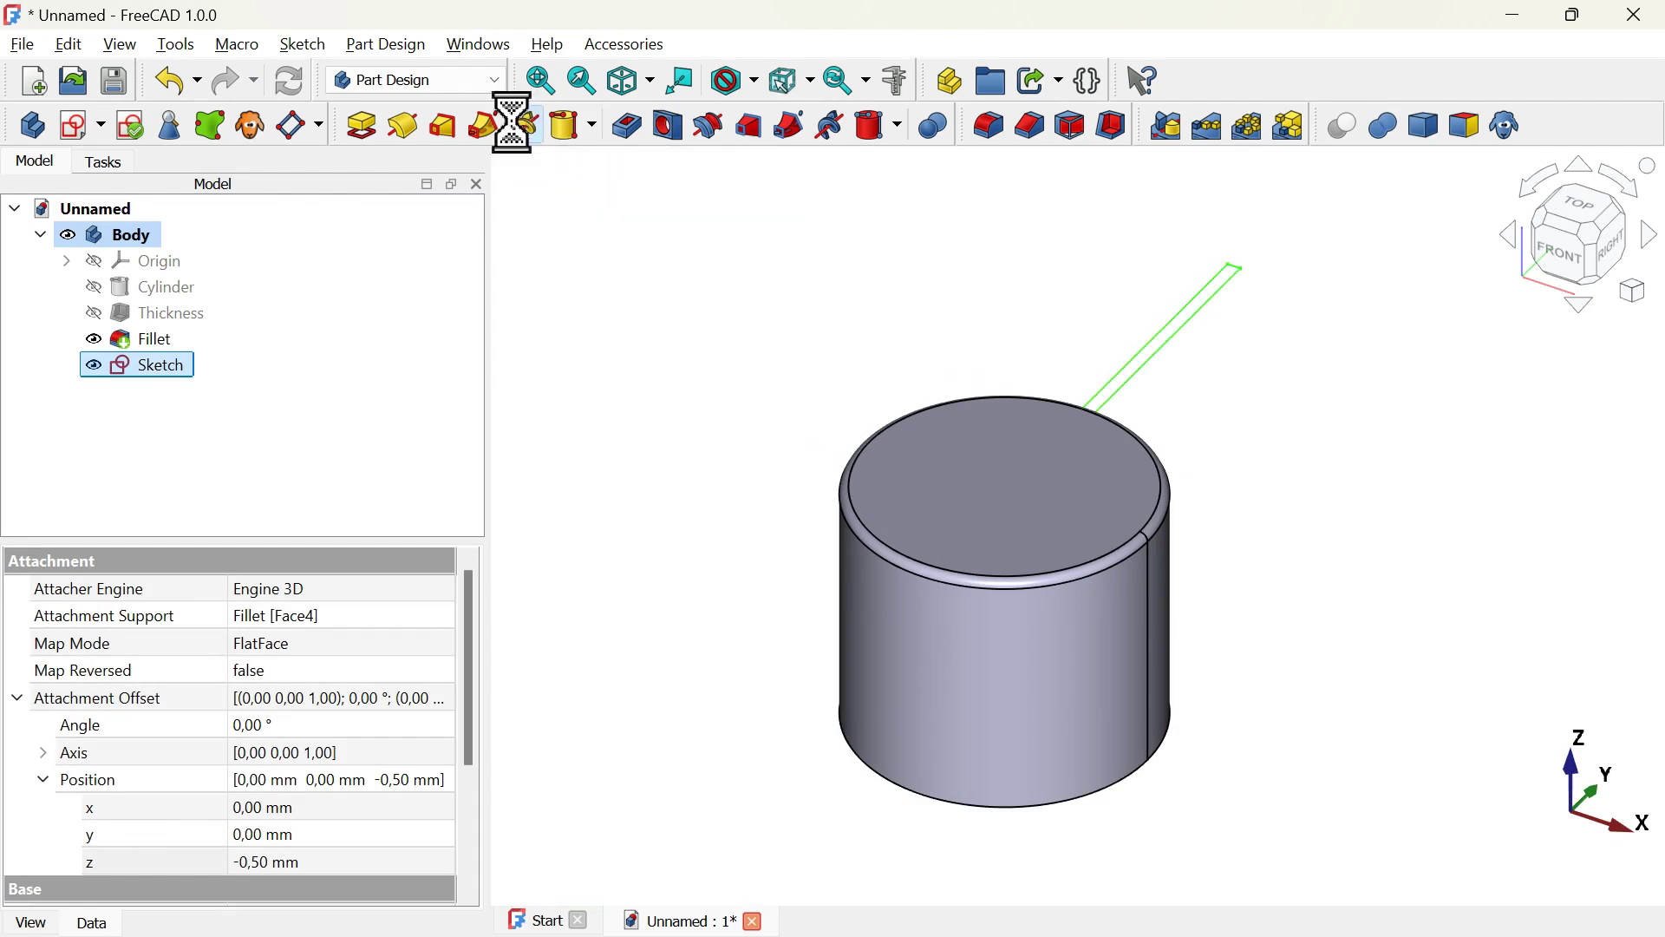
- Create an additive helix from the sketch about the Base Z axis, reversed
left_click(523, 126)
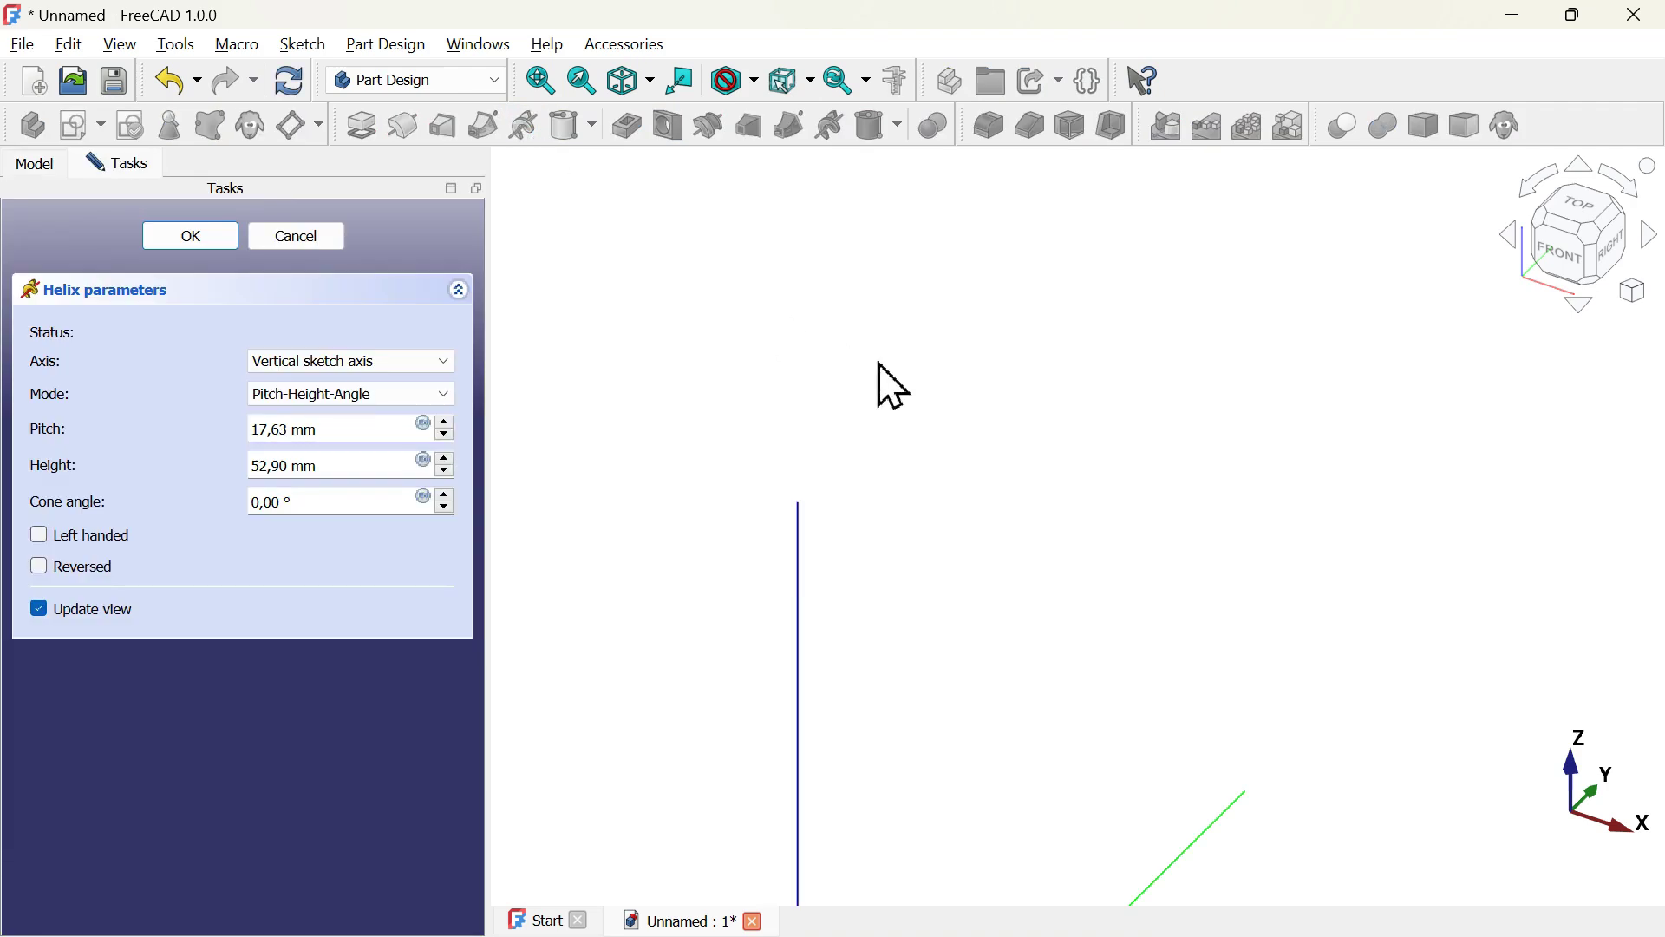
key("v")
key("f")
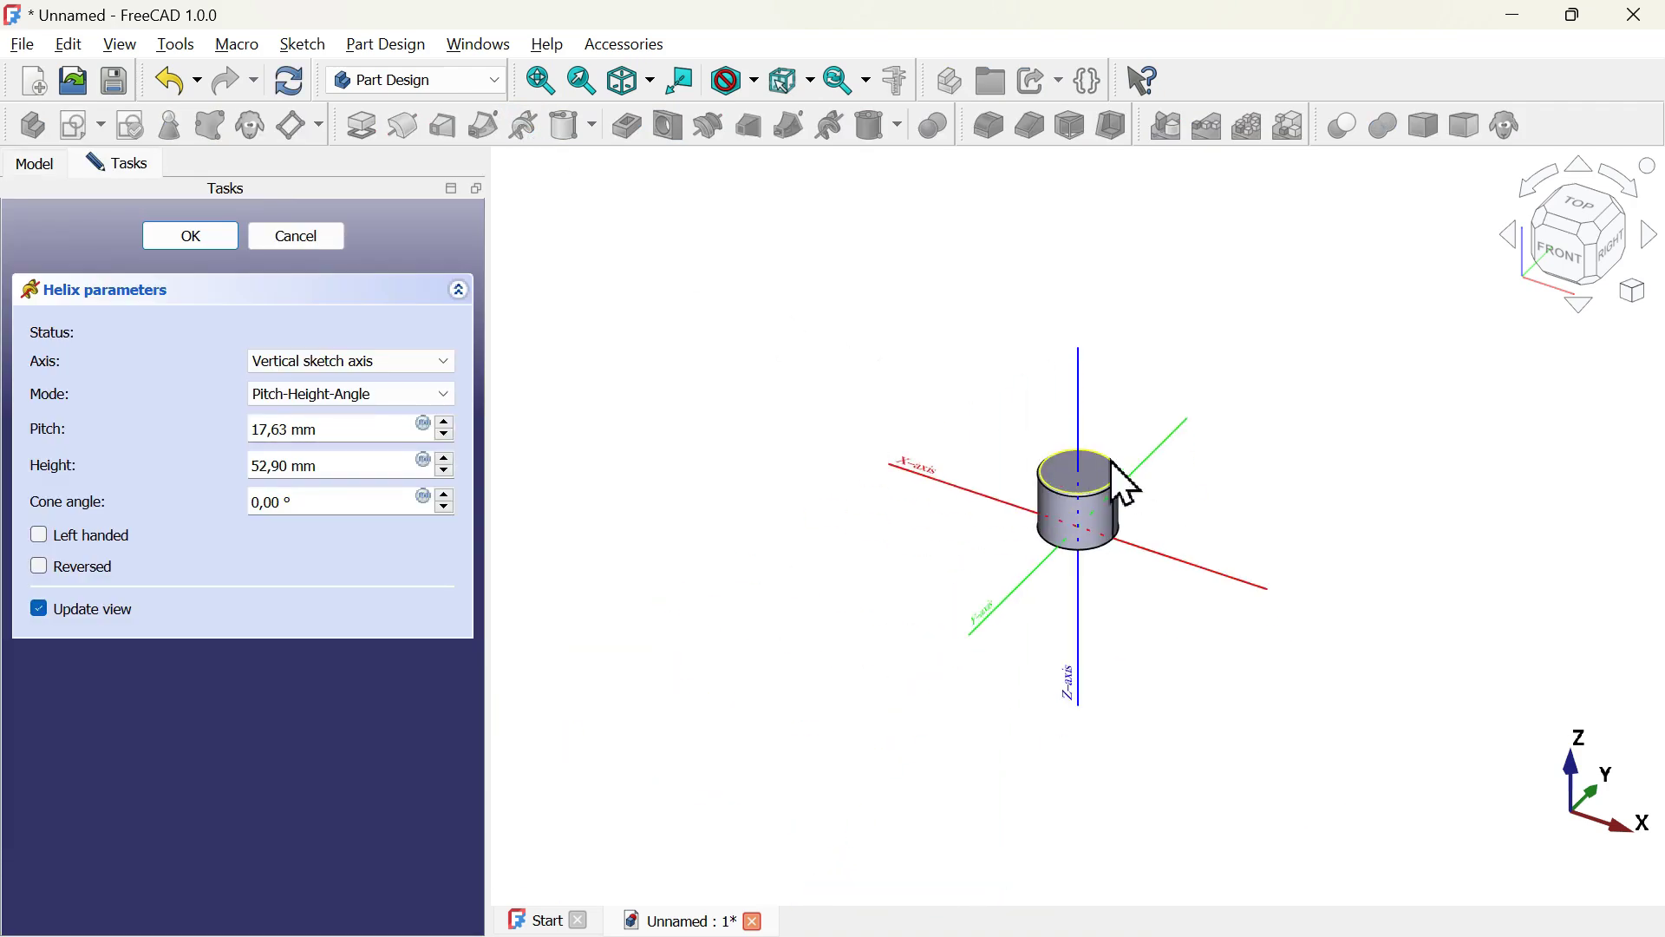
scroll(1124, 484, "up", 5)
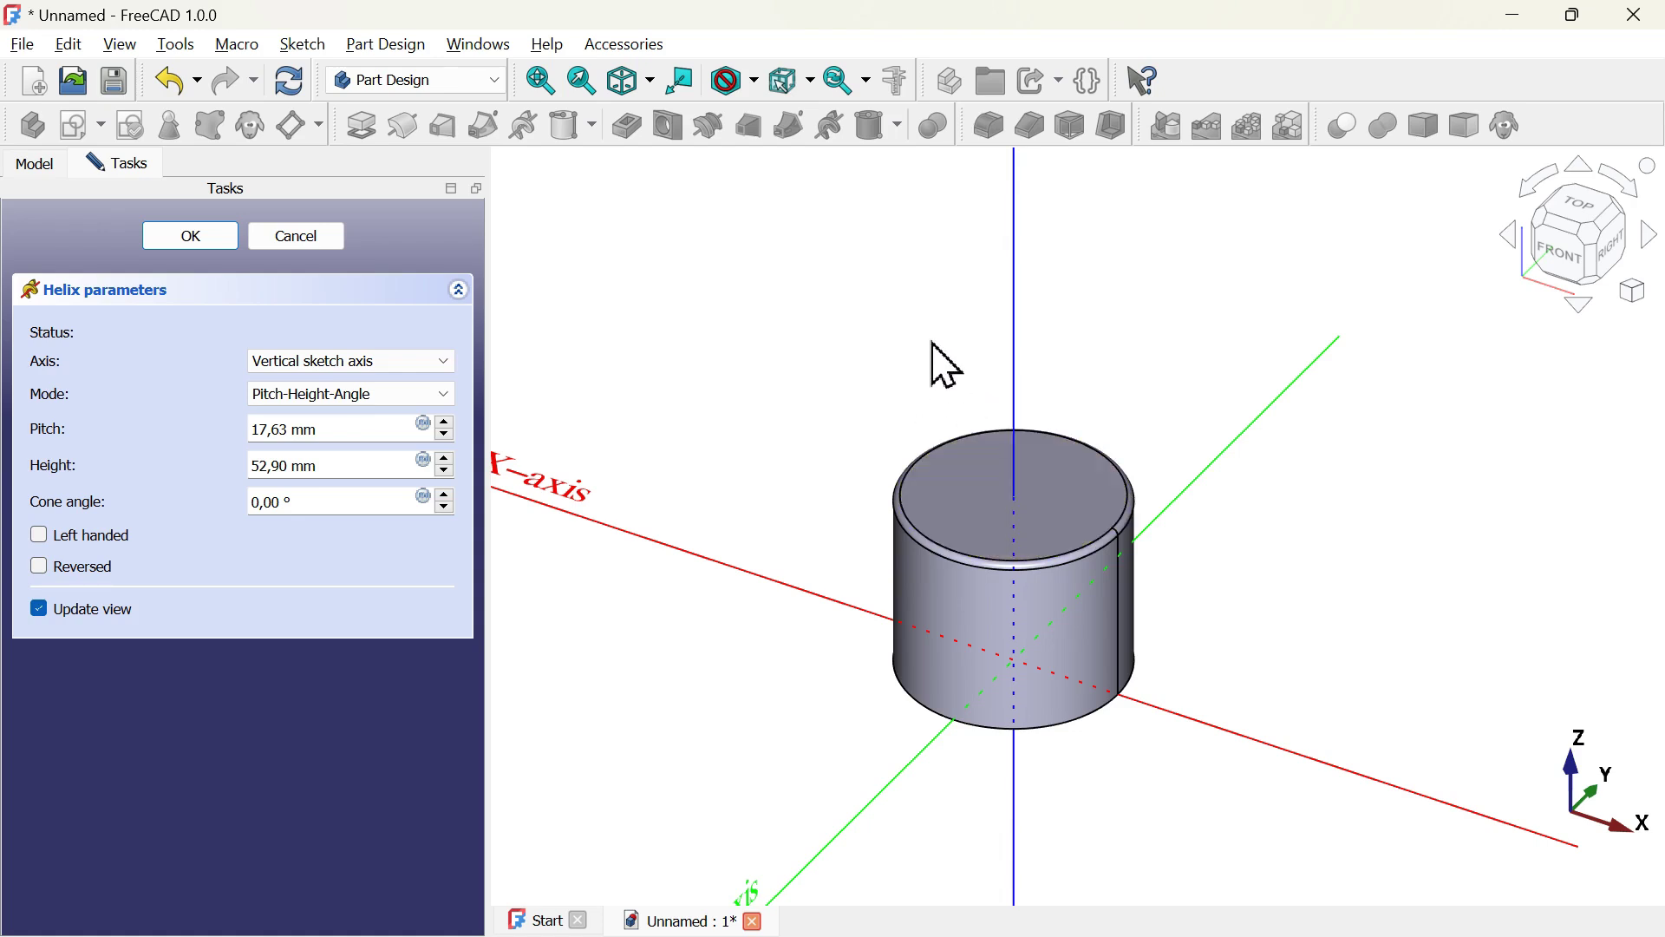
scroll(945, 364, "down", 3)
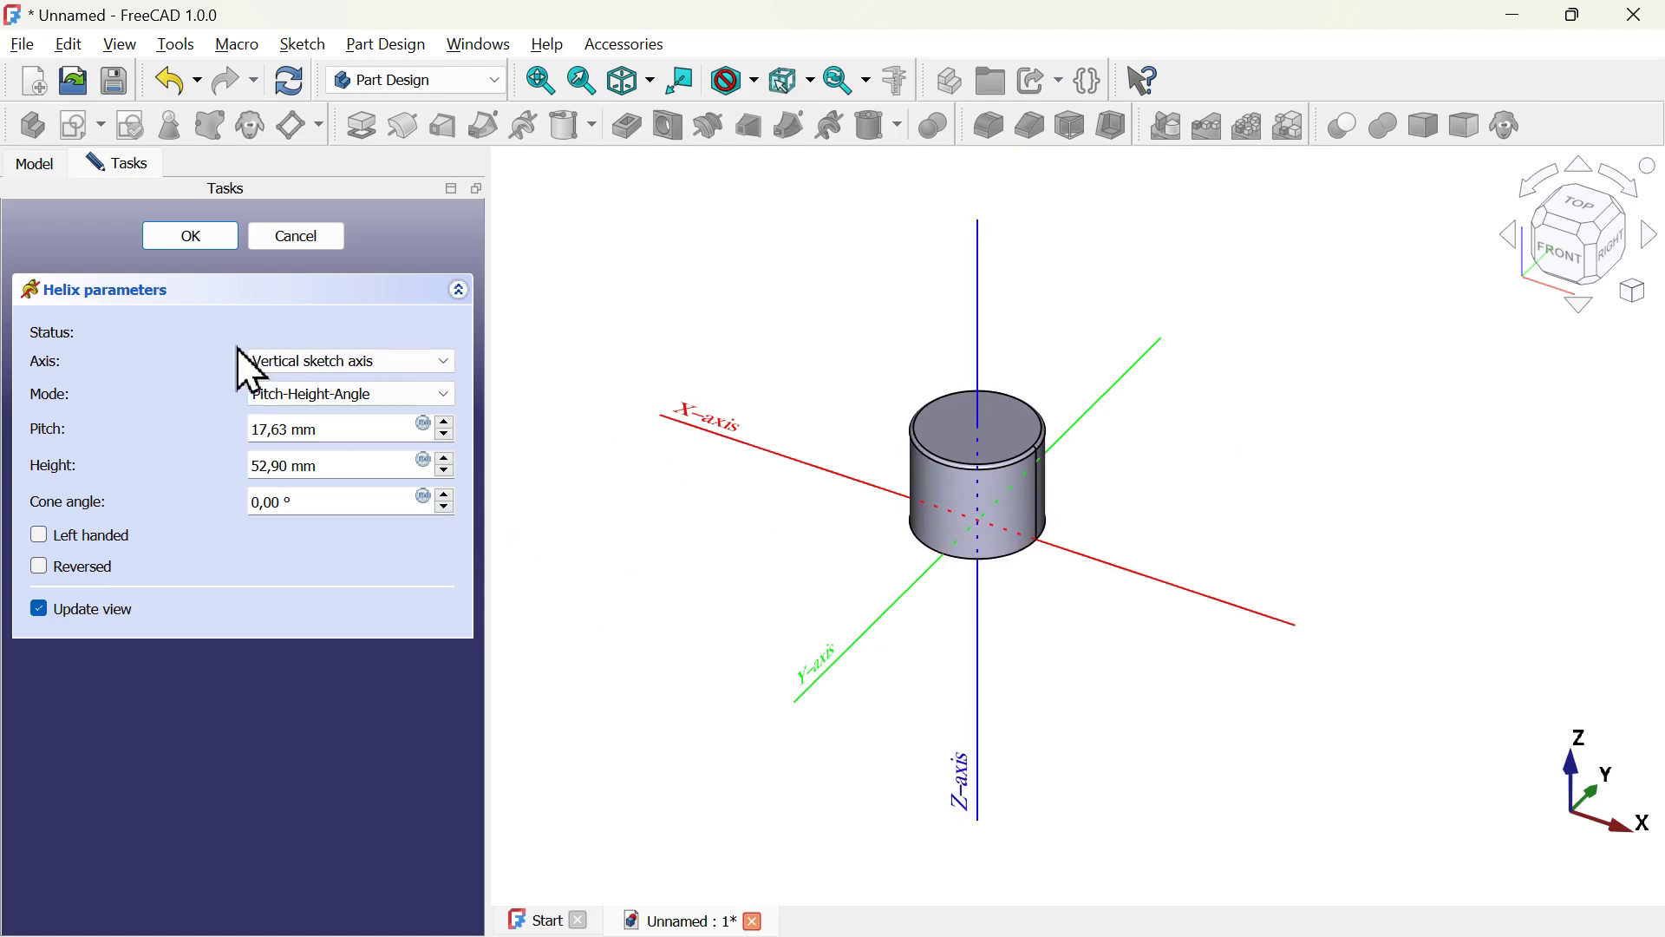
left_click(344, 359)
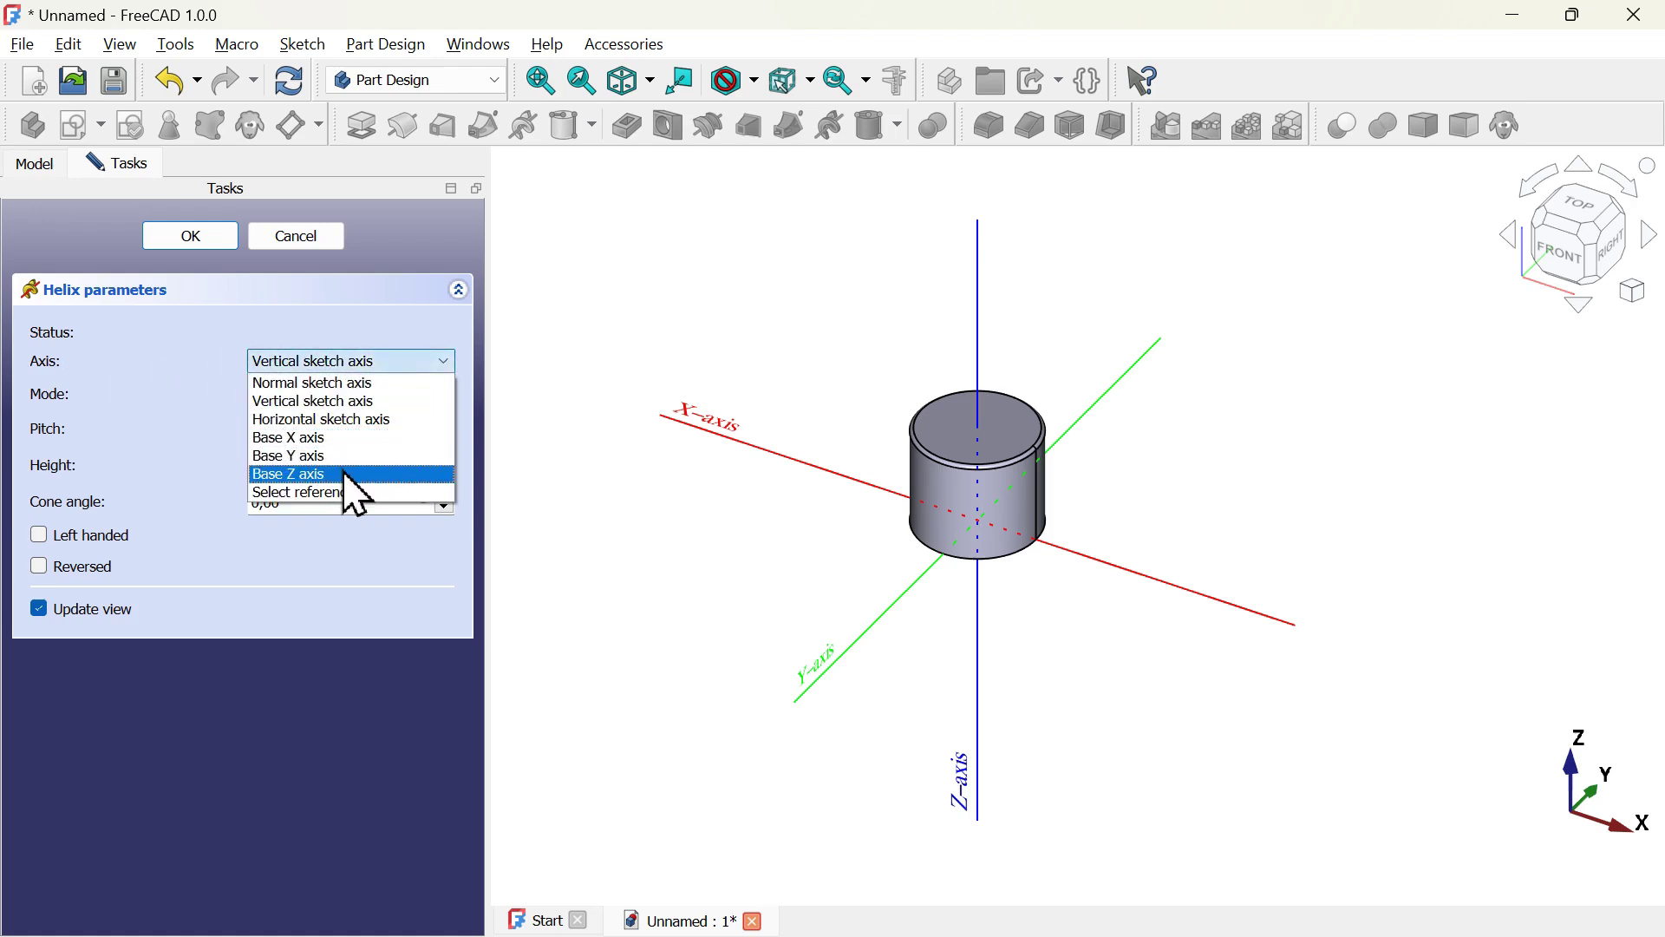
left_click(345, 475)
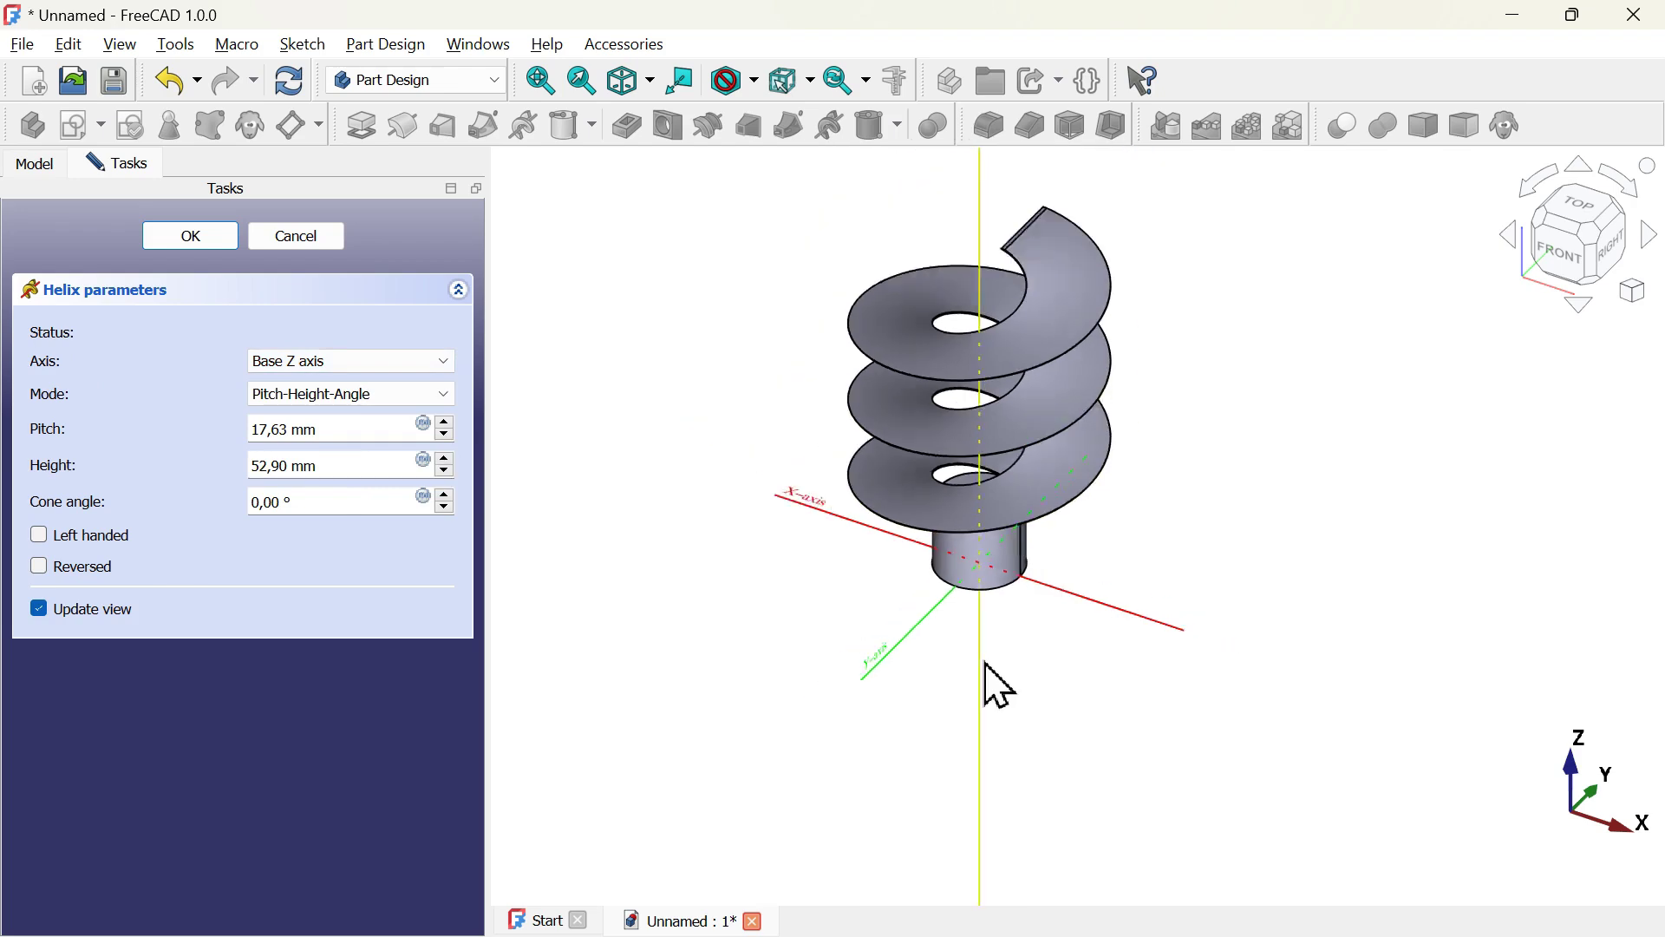
scroll(989, 640, "up", 2)
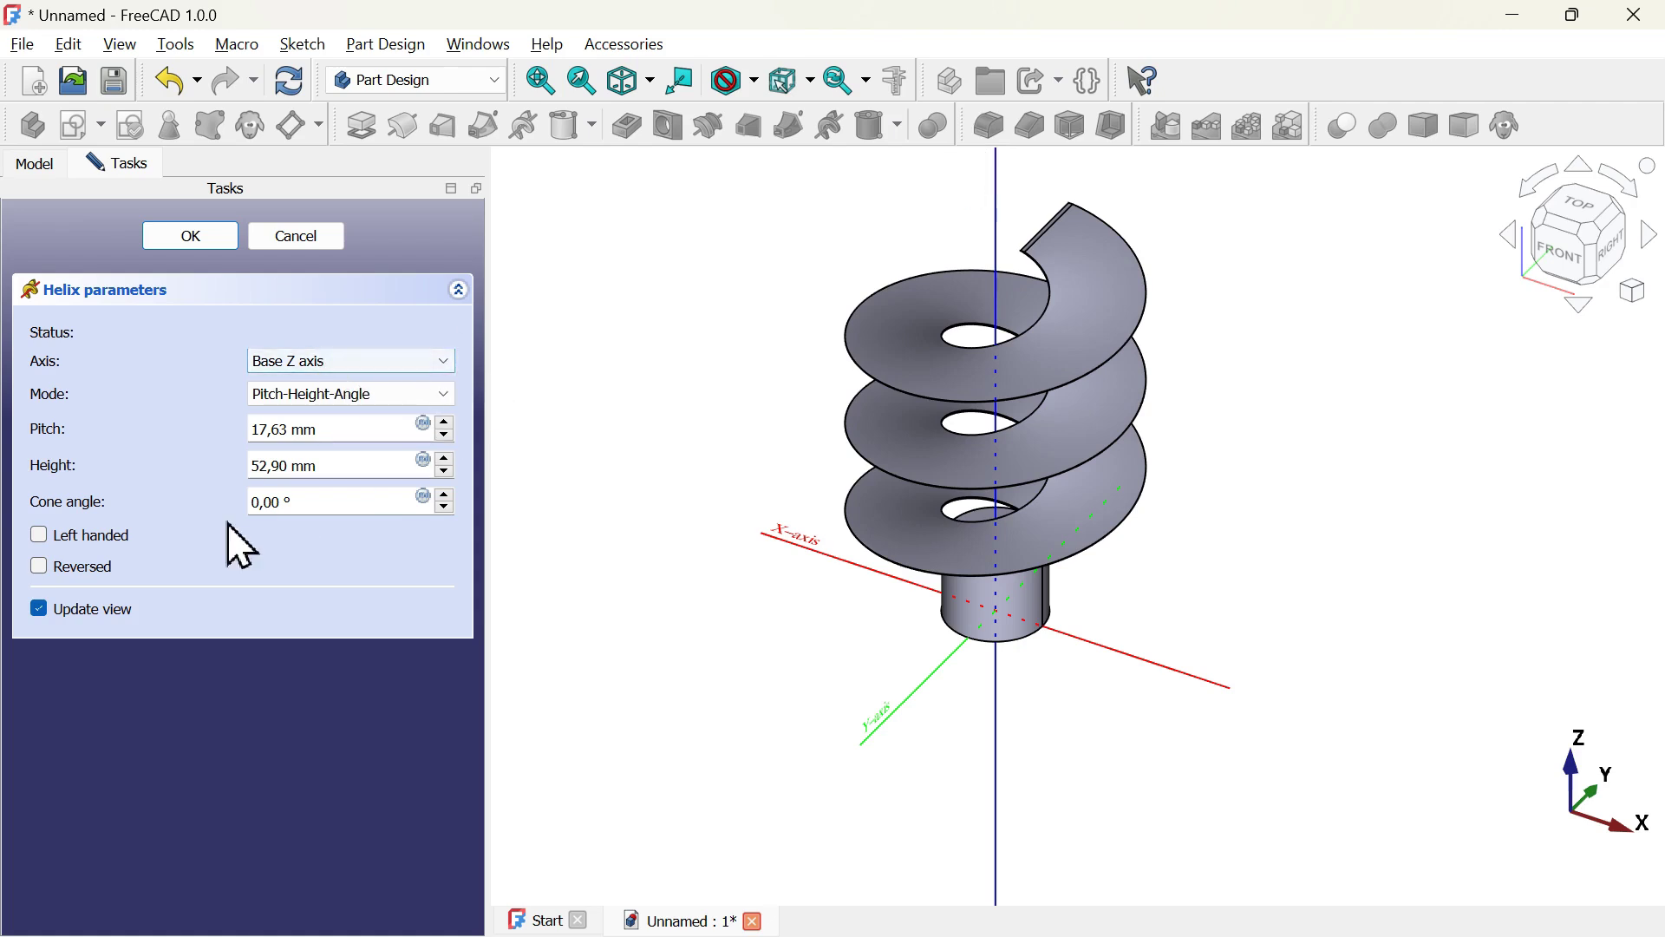
left_click(39, 567)
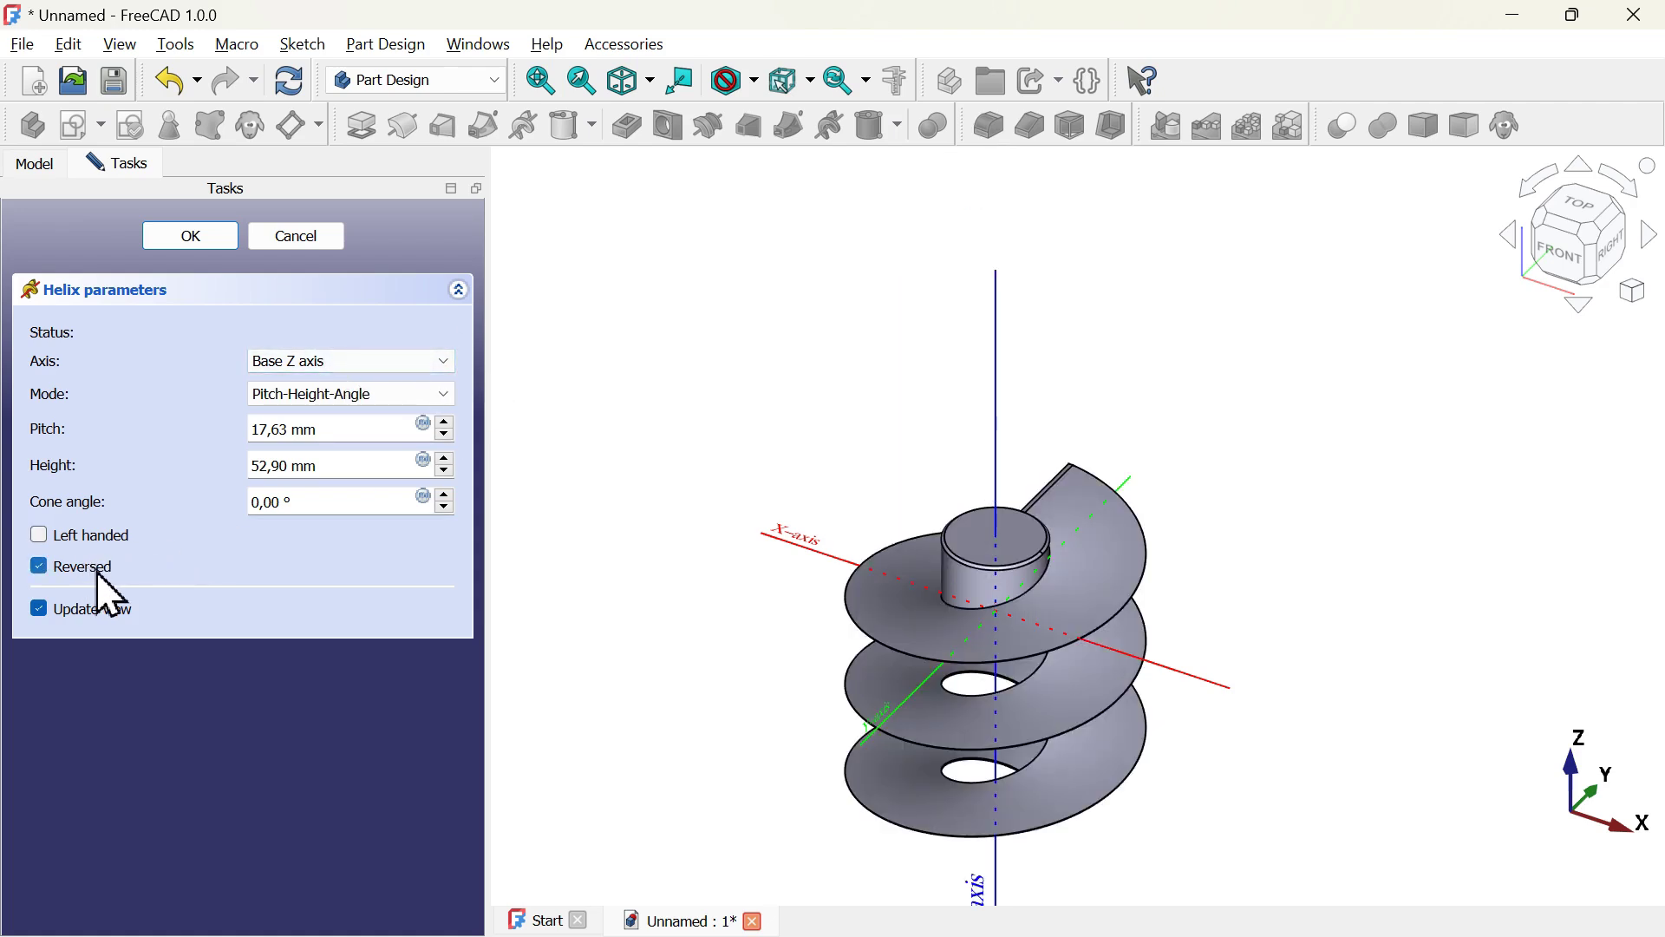
- Give the helix pitch 100 and height 14, check it from the right, and confirm
scroll(1060, 641, "up", 4)
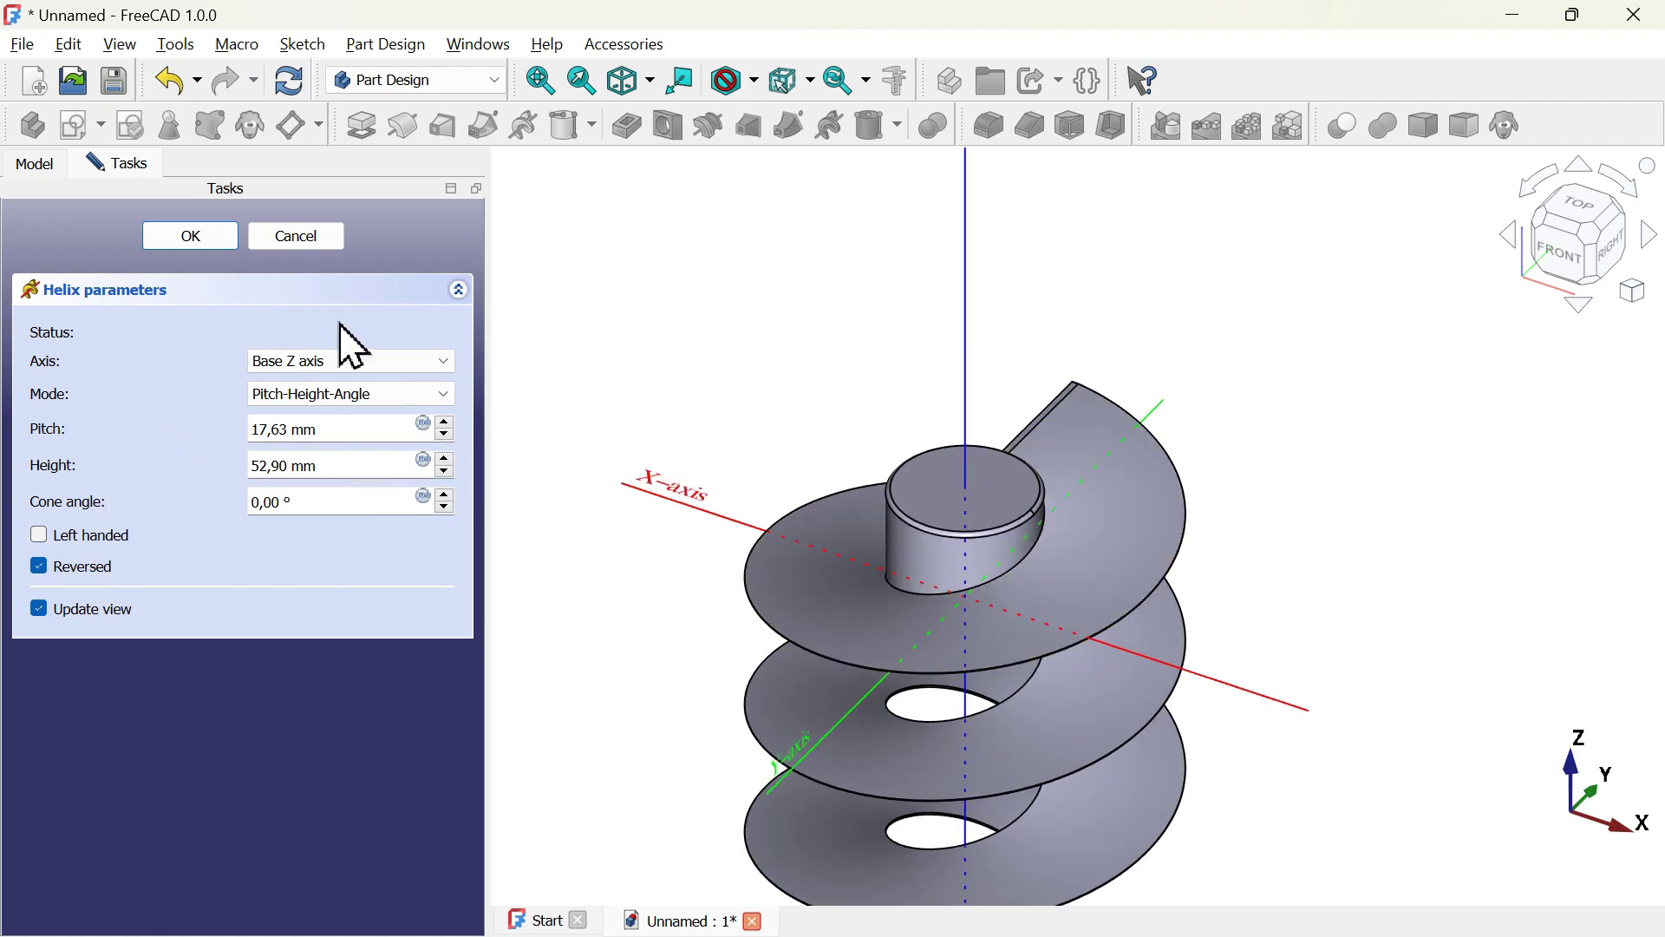
left_click_drag(319, 429, 142, 447)
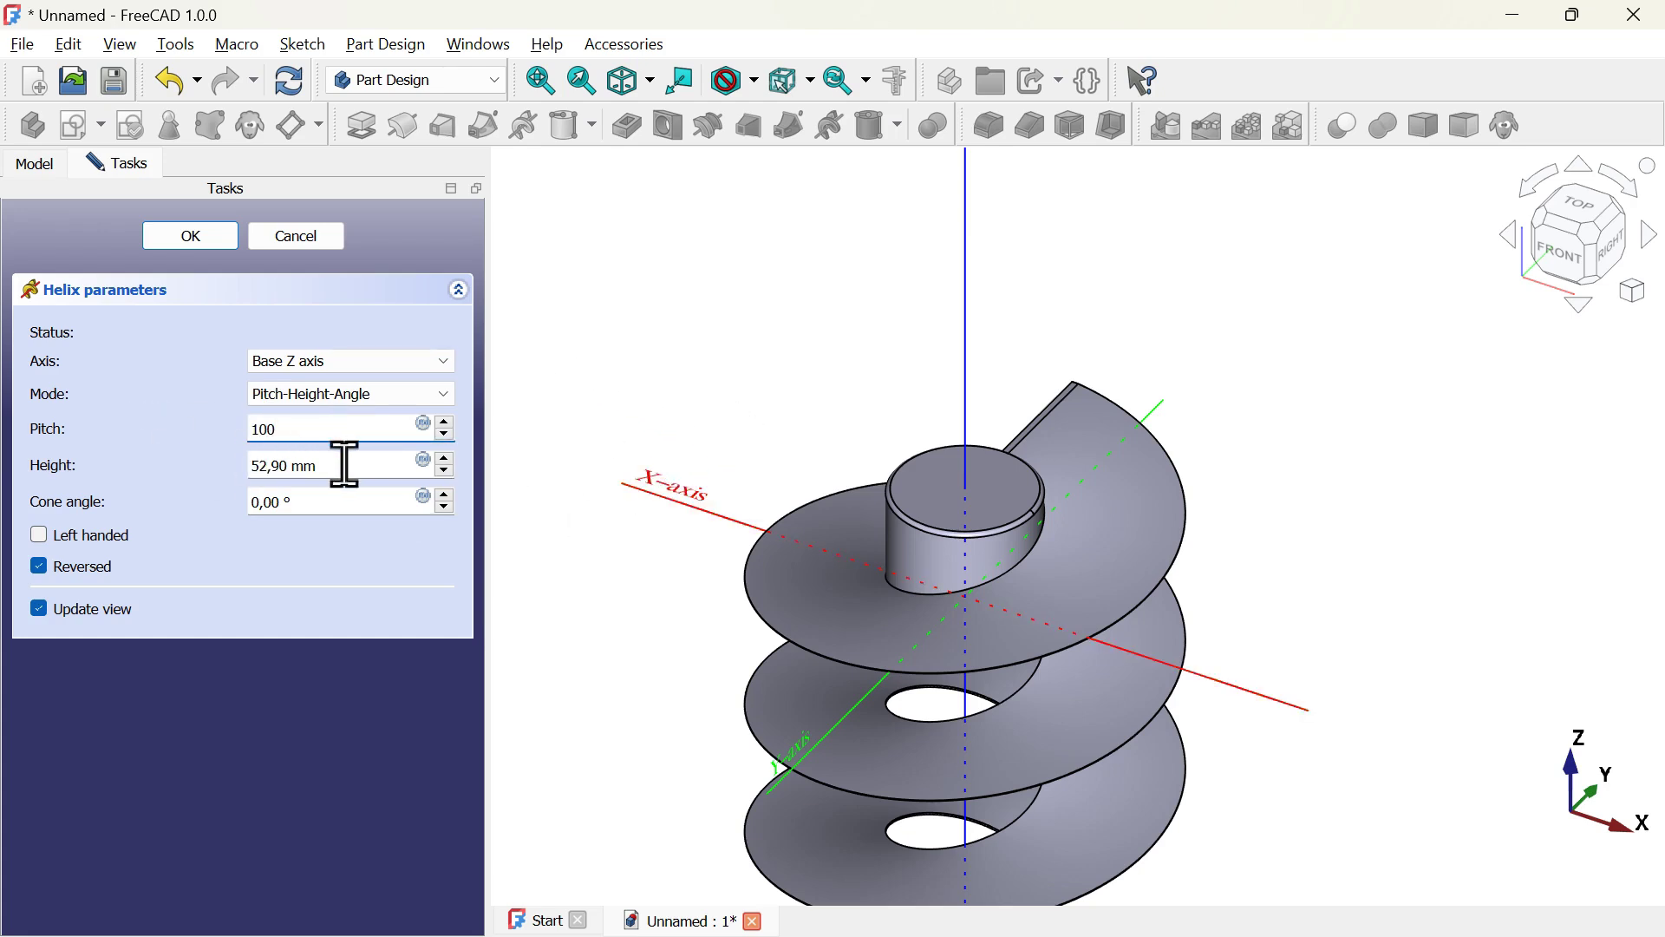
left_click_drag(341, 464, 189, 462)
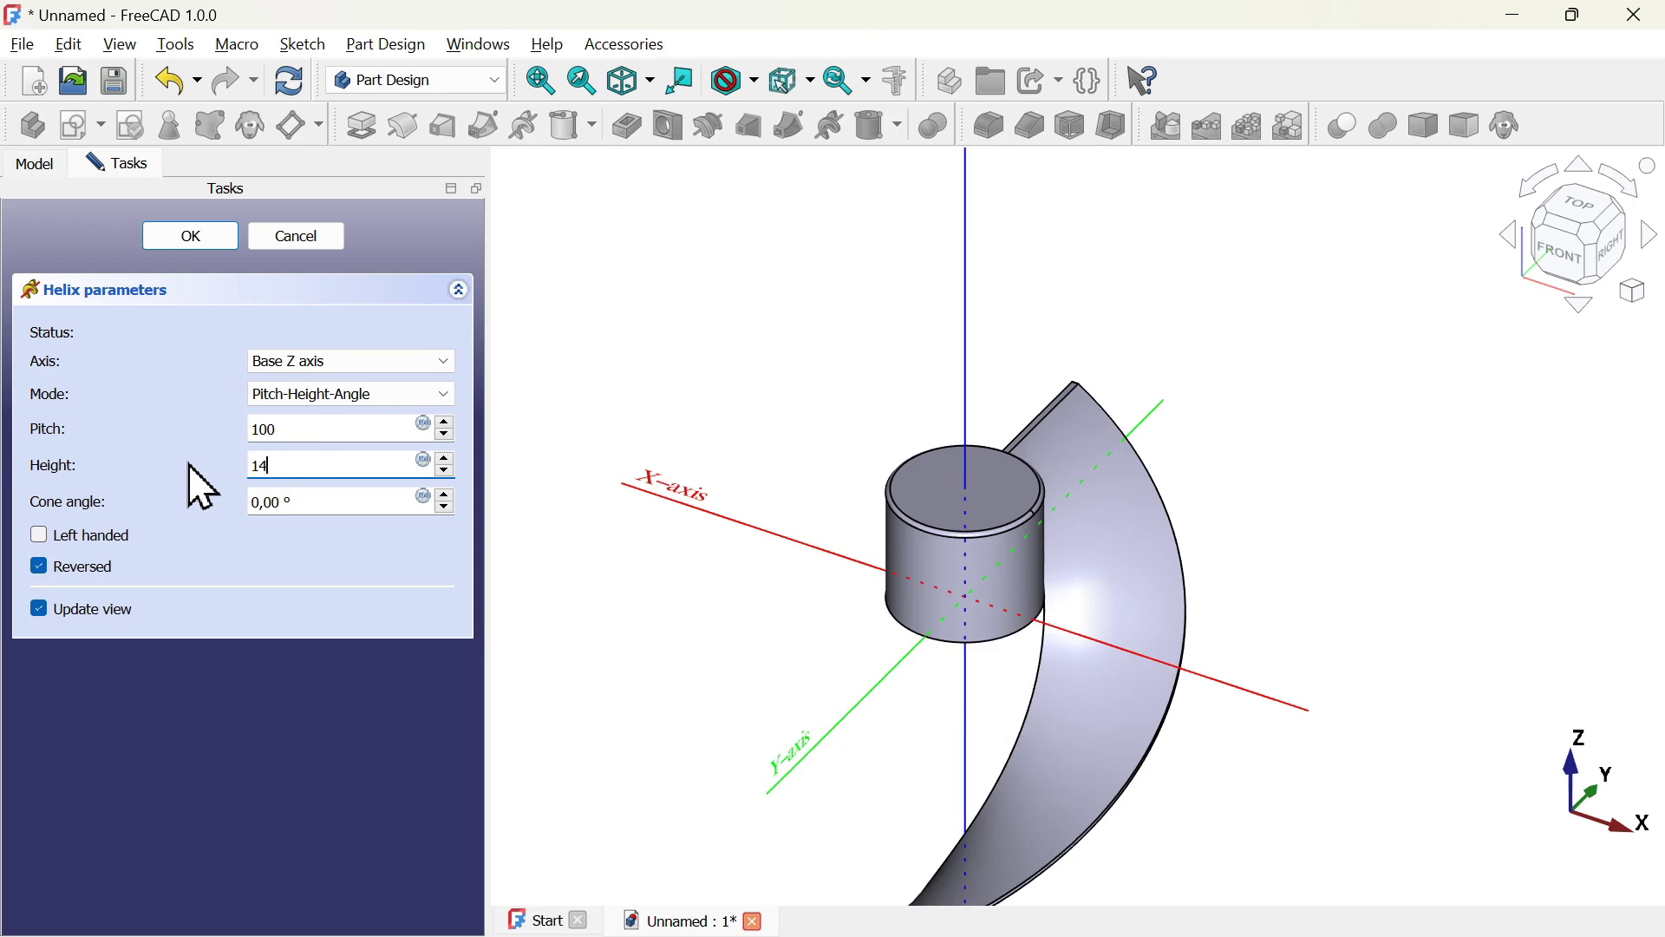
left_click(865, 316)
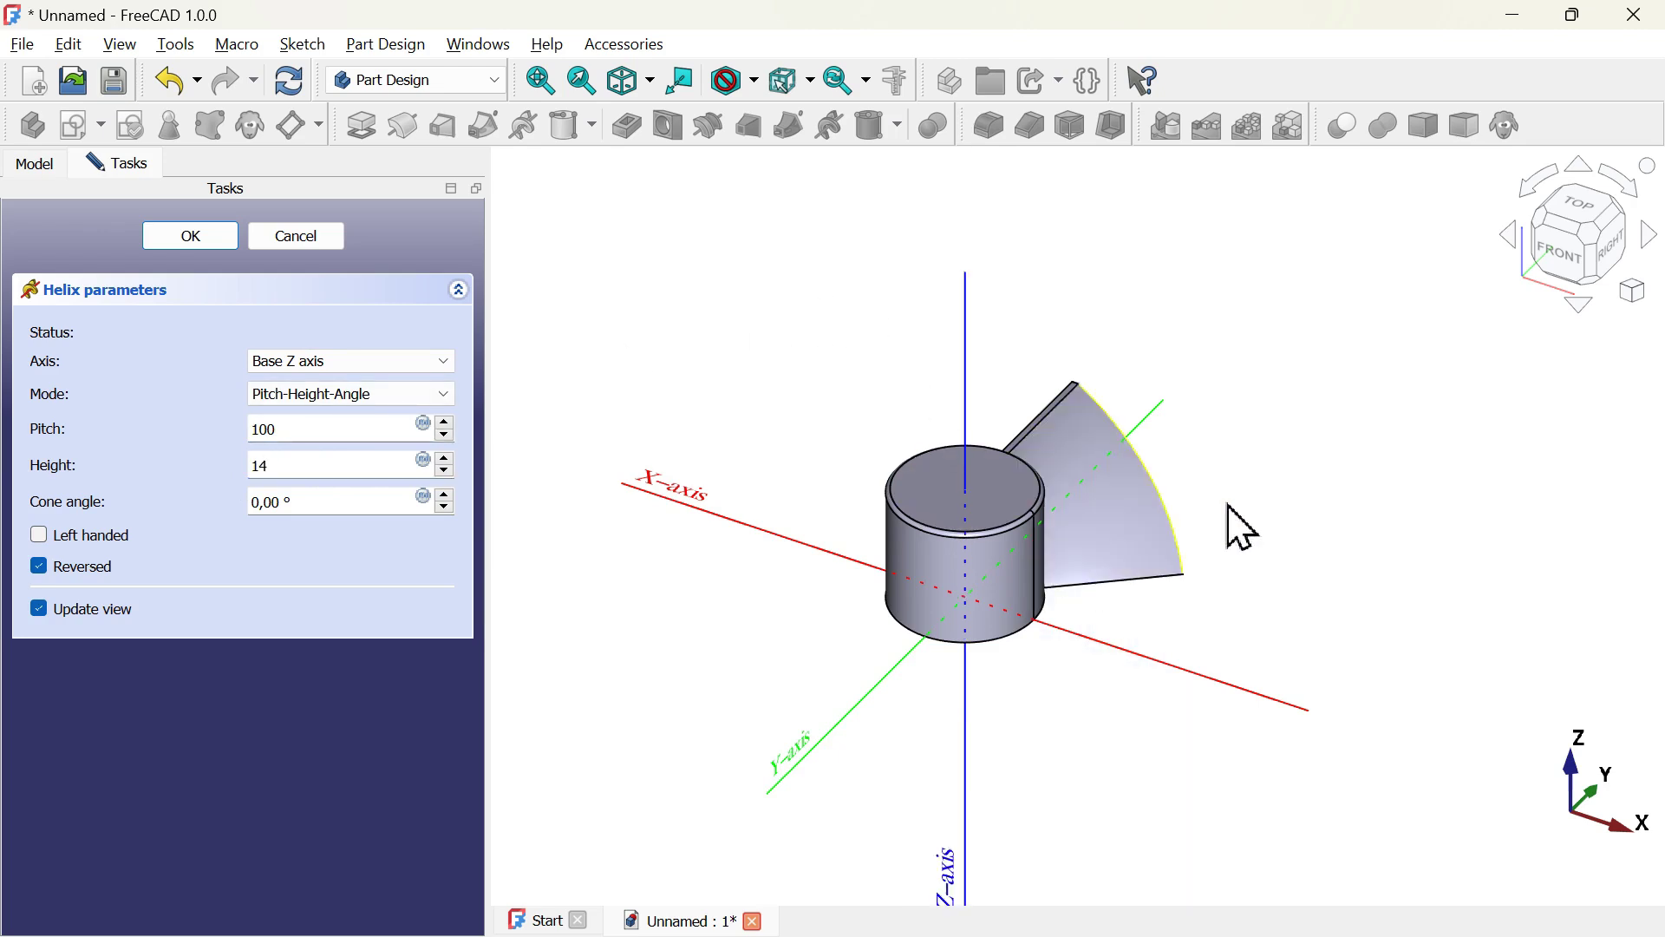
left_click_drag(1612, 236, 1616, 249)
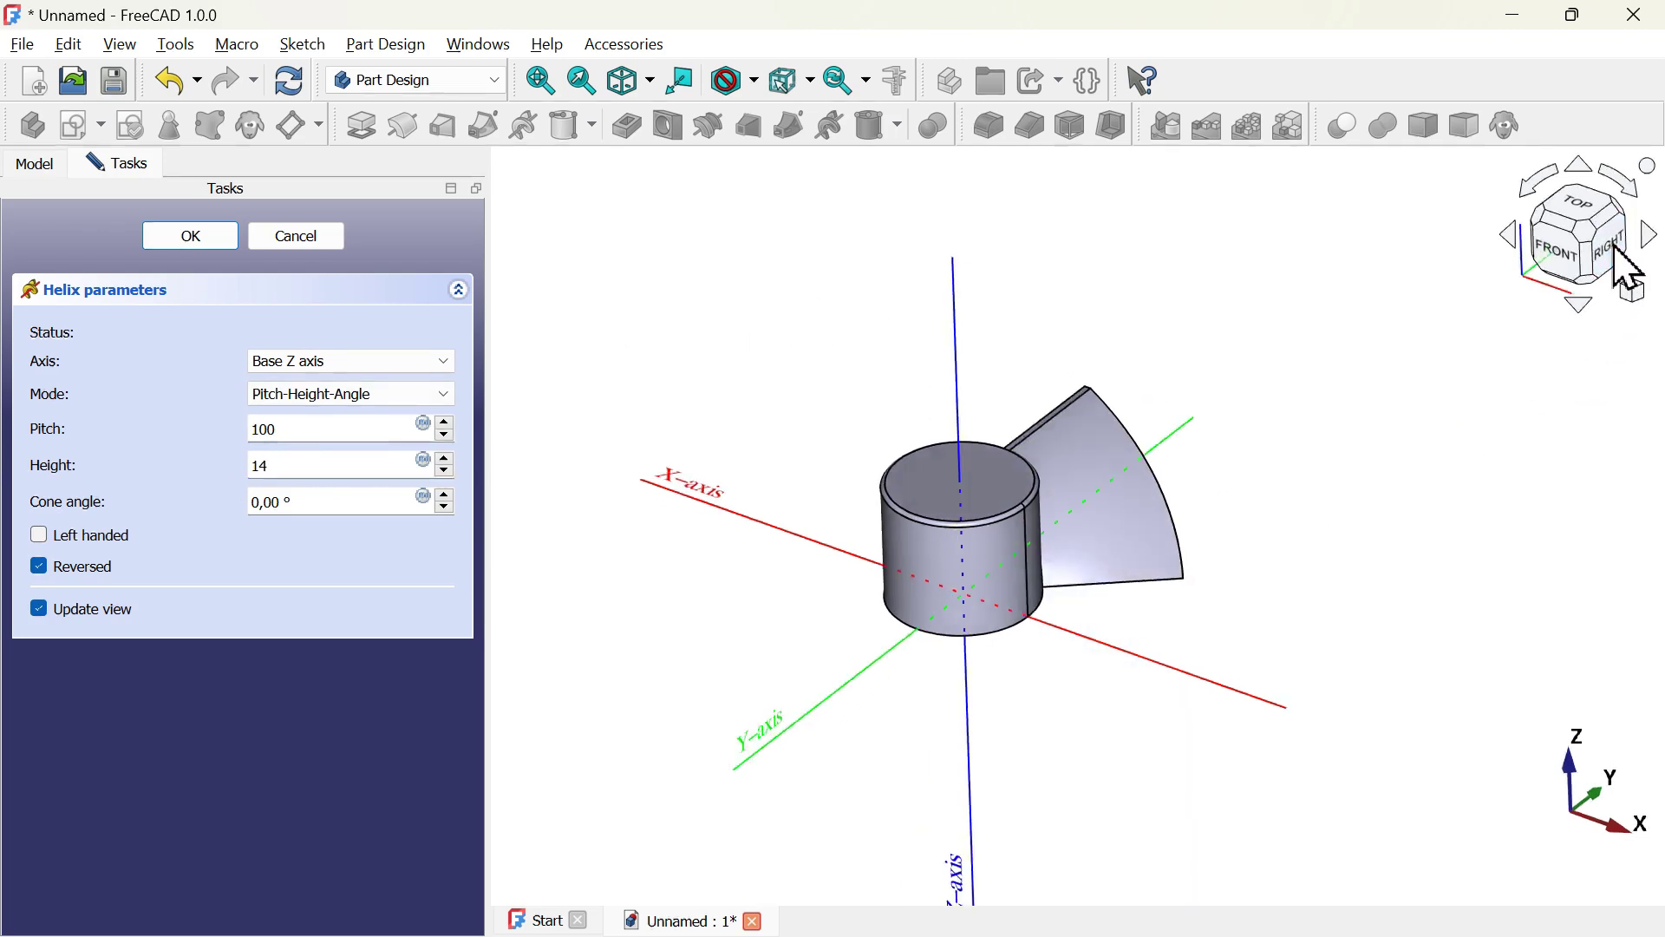
left_click(1617, 249)
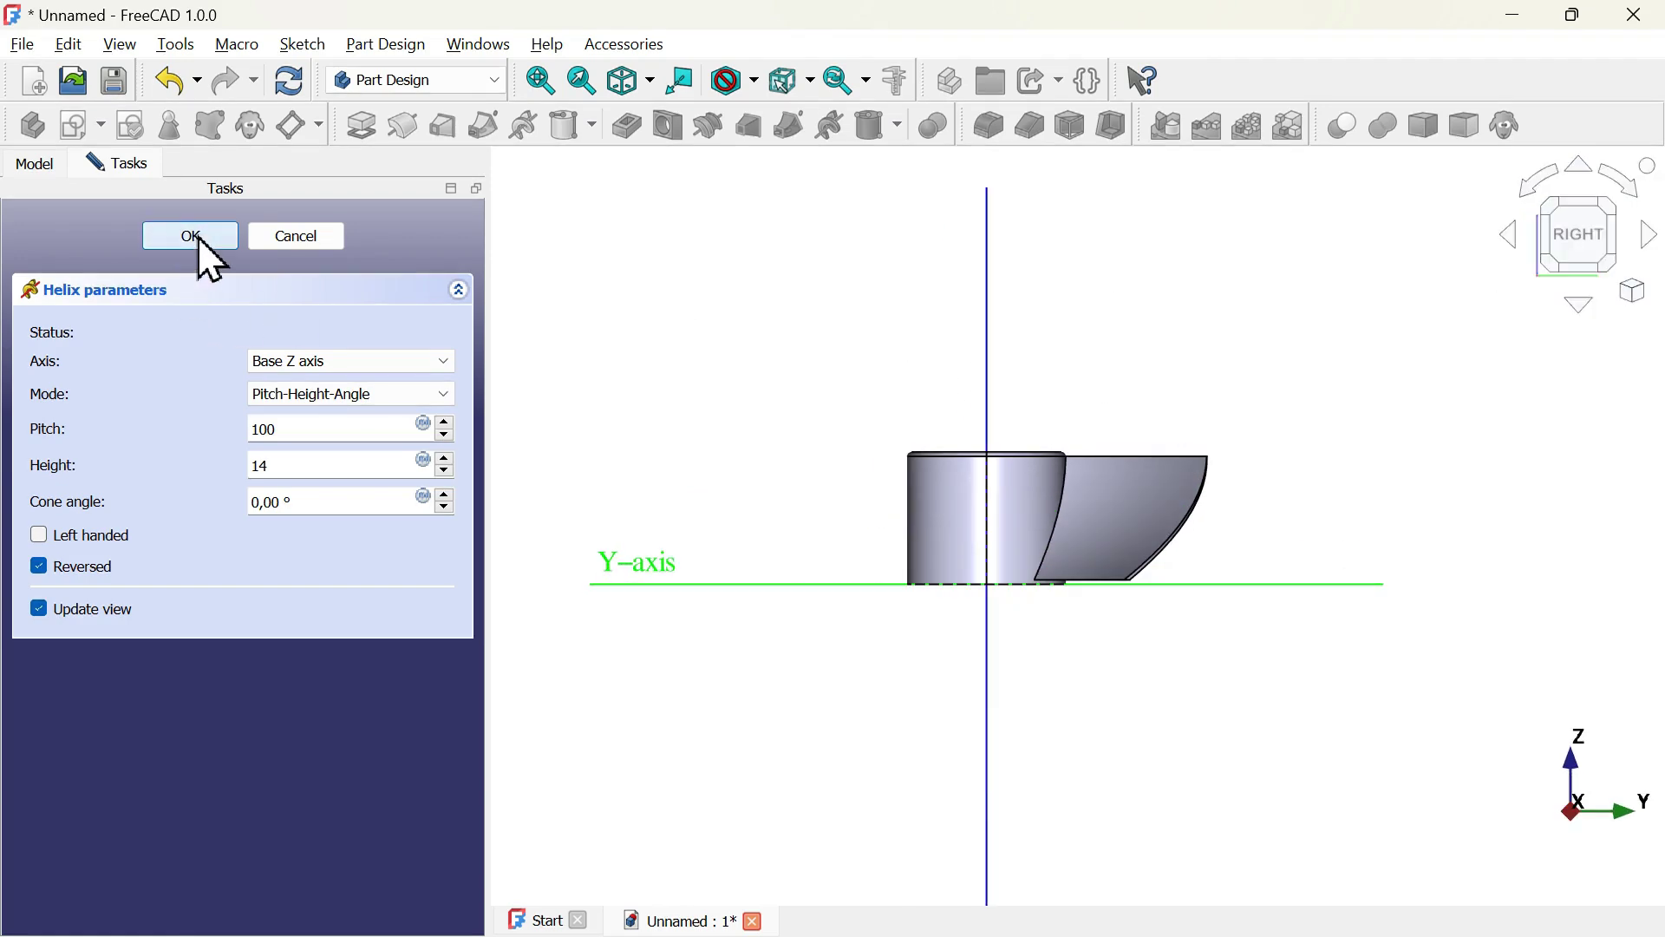
left_click(192, 237)
- Start a polar pattern of the AdditiveHelix blade in isometric view
key("0")
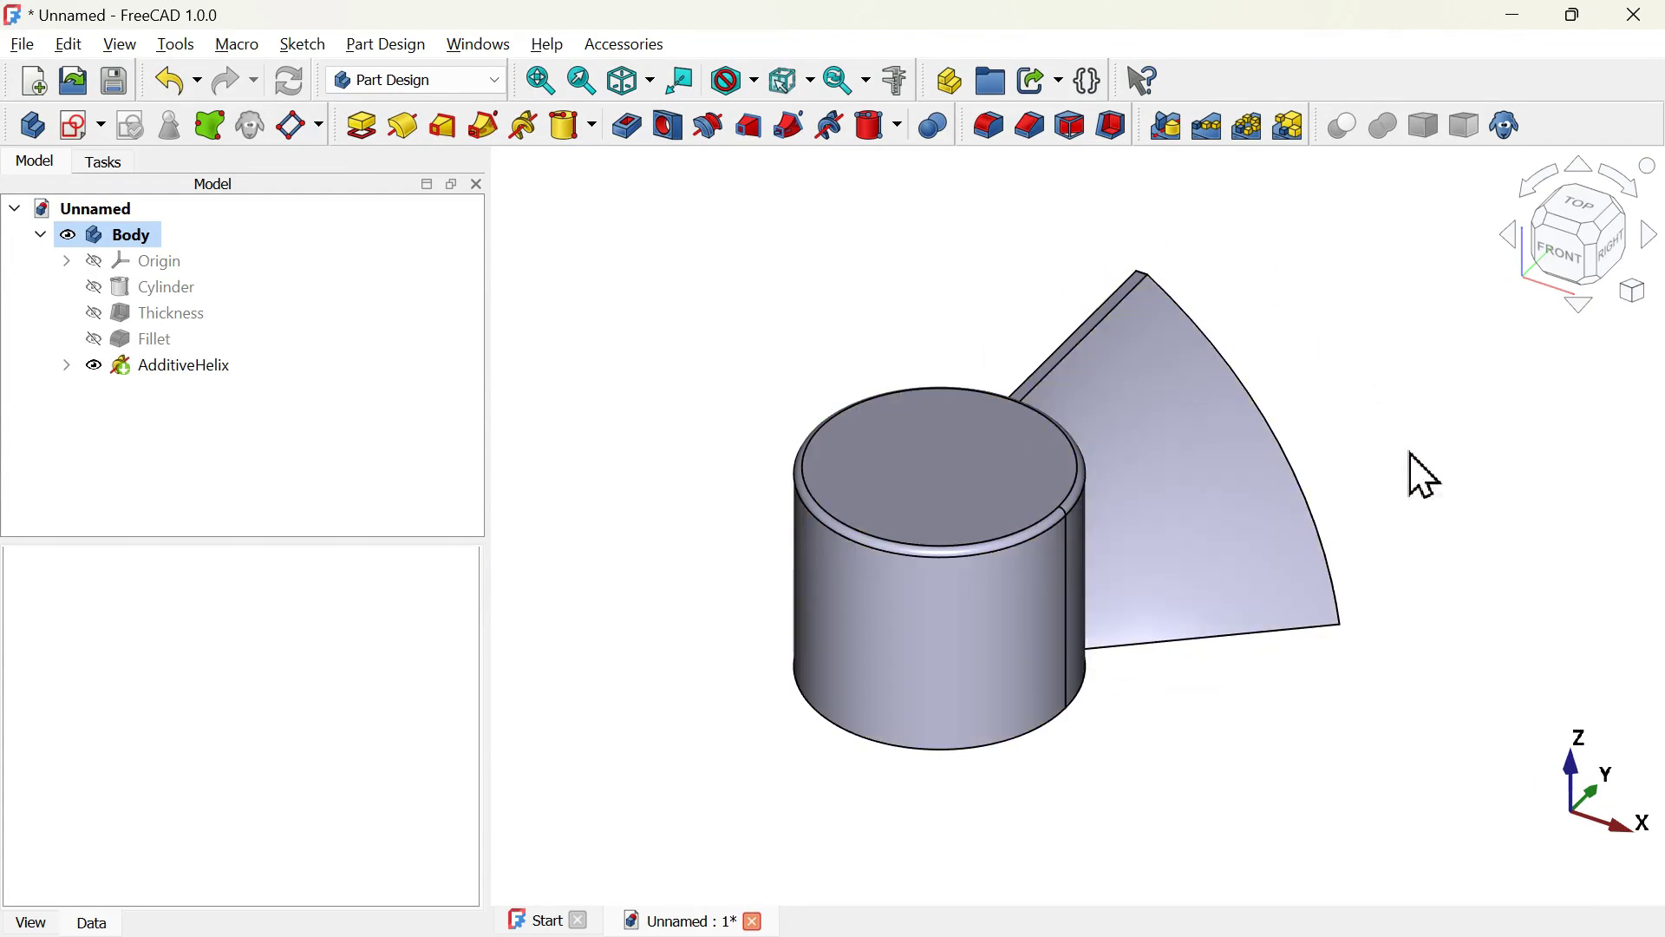
left_click(155, 368)
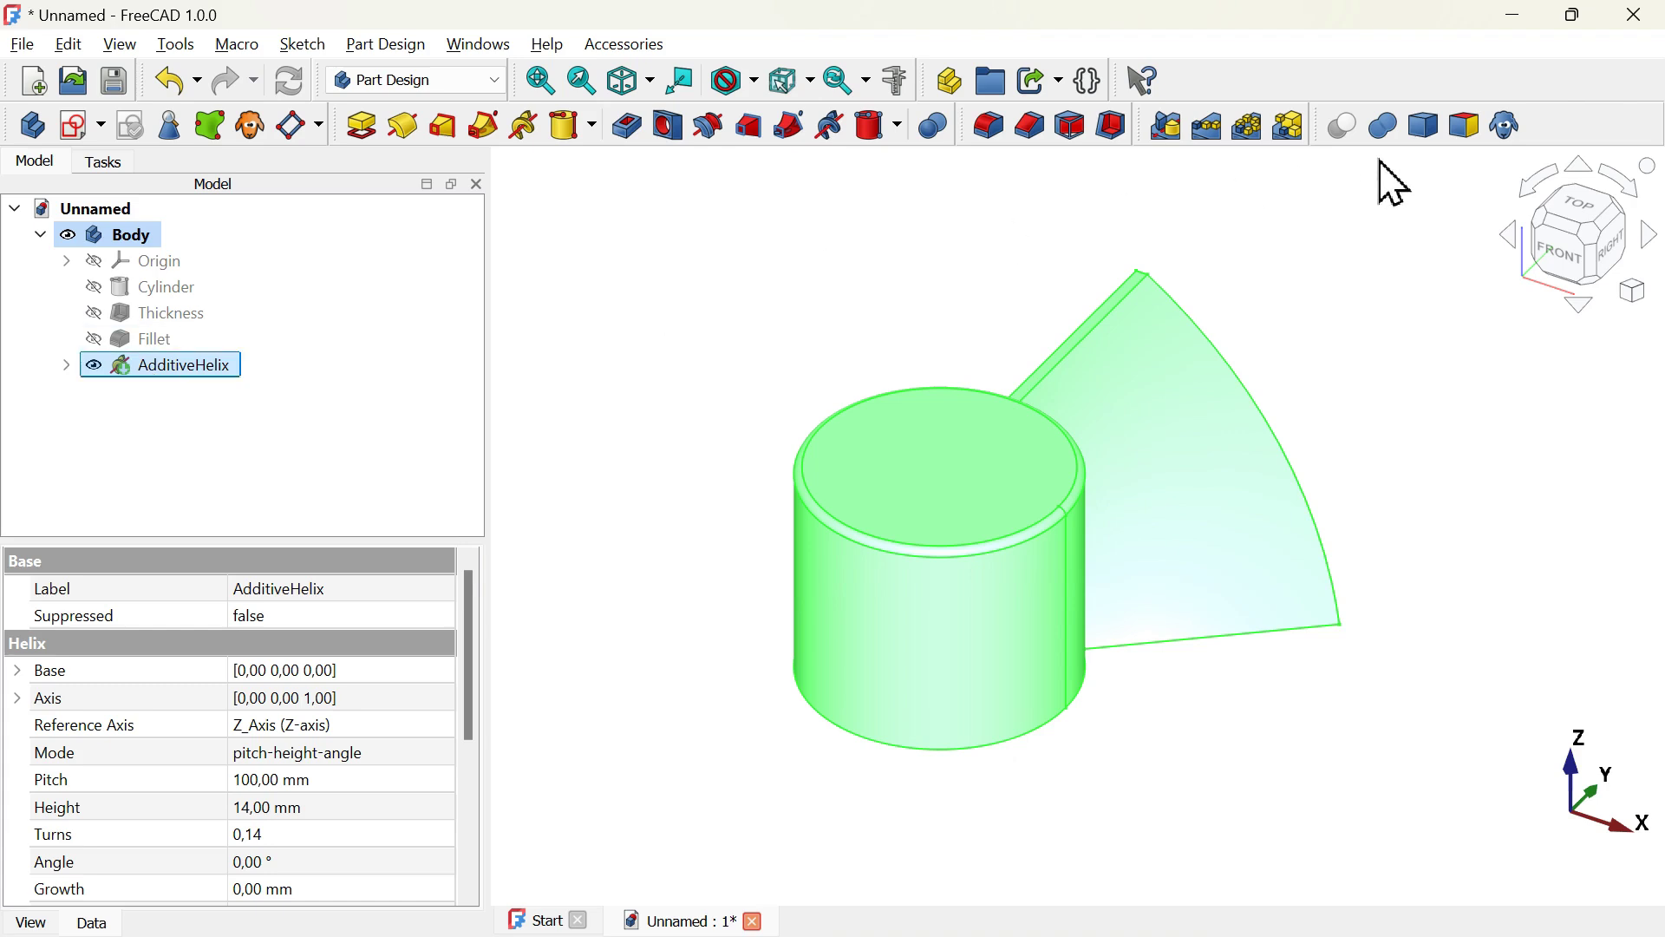
left_click(1247, 125)
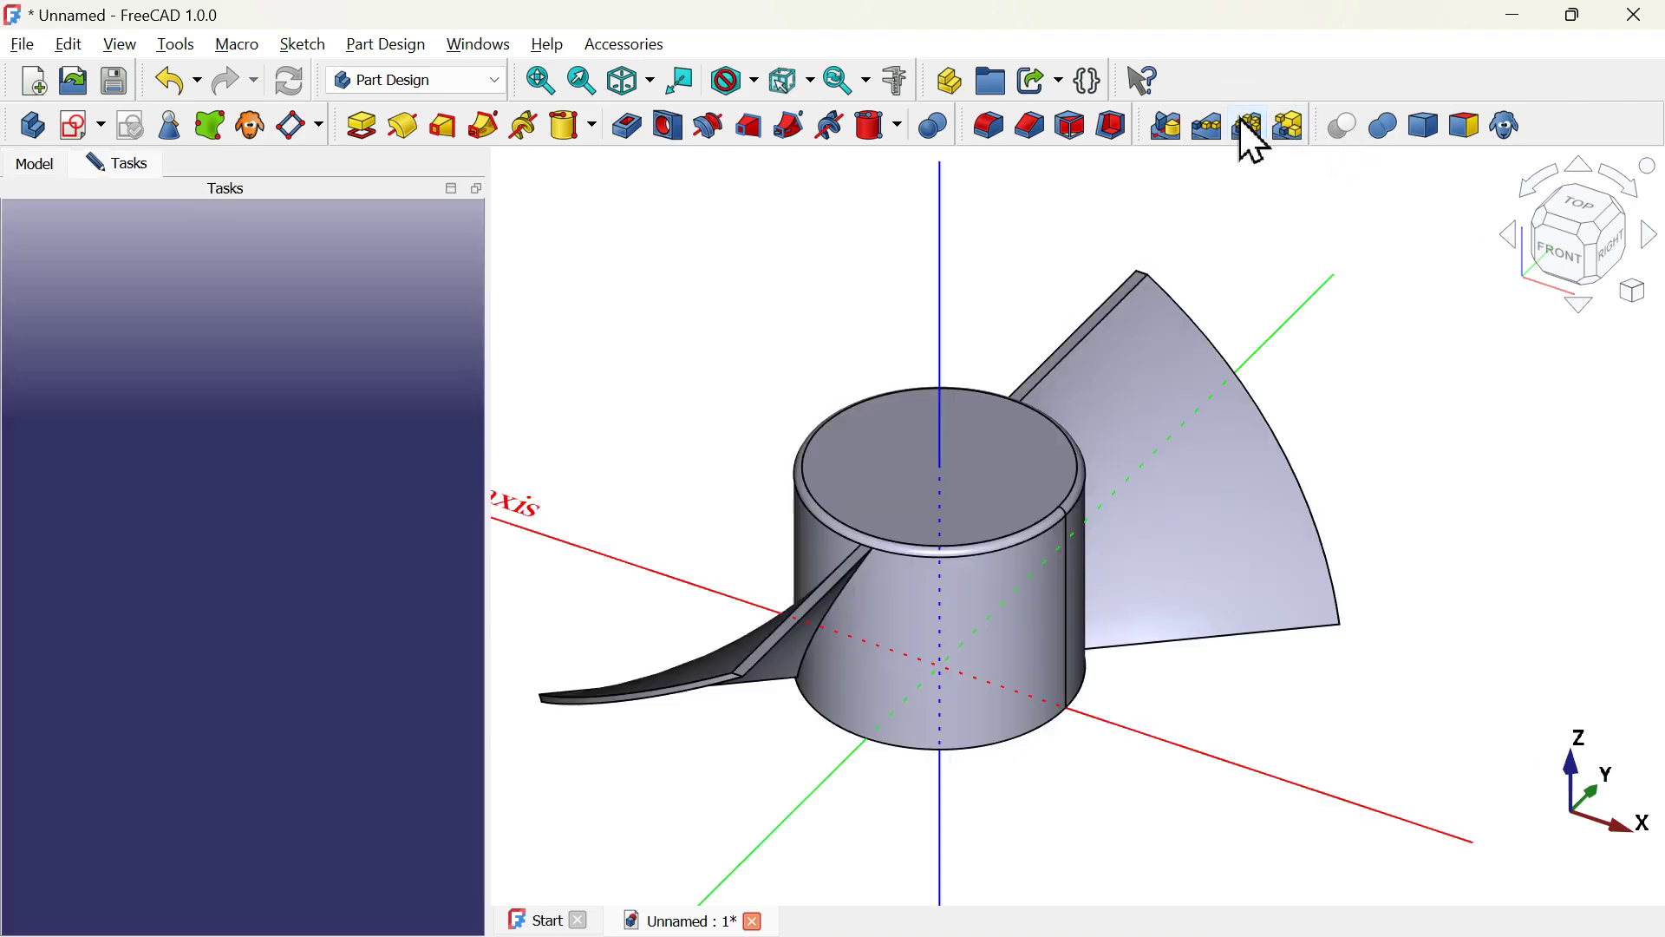
- Set the polar pattern to 7 occurrences, check it from the top, and confirm
scroll(472, 577, "down", 1)
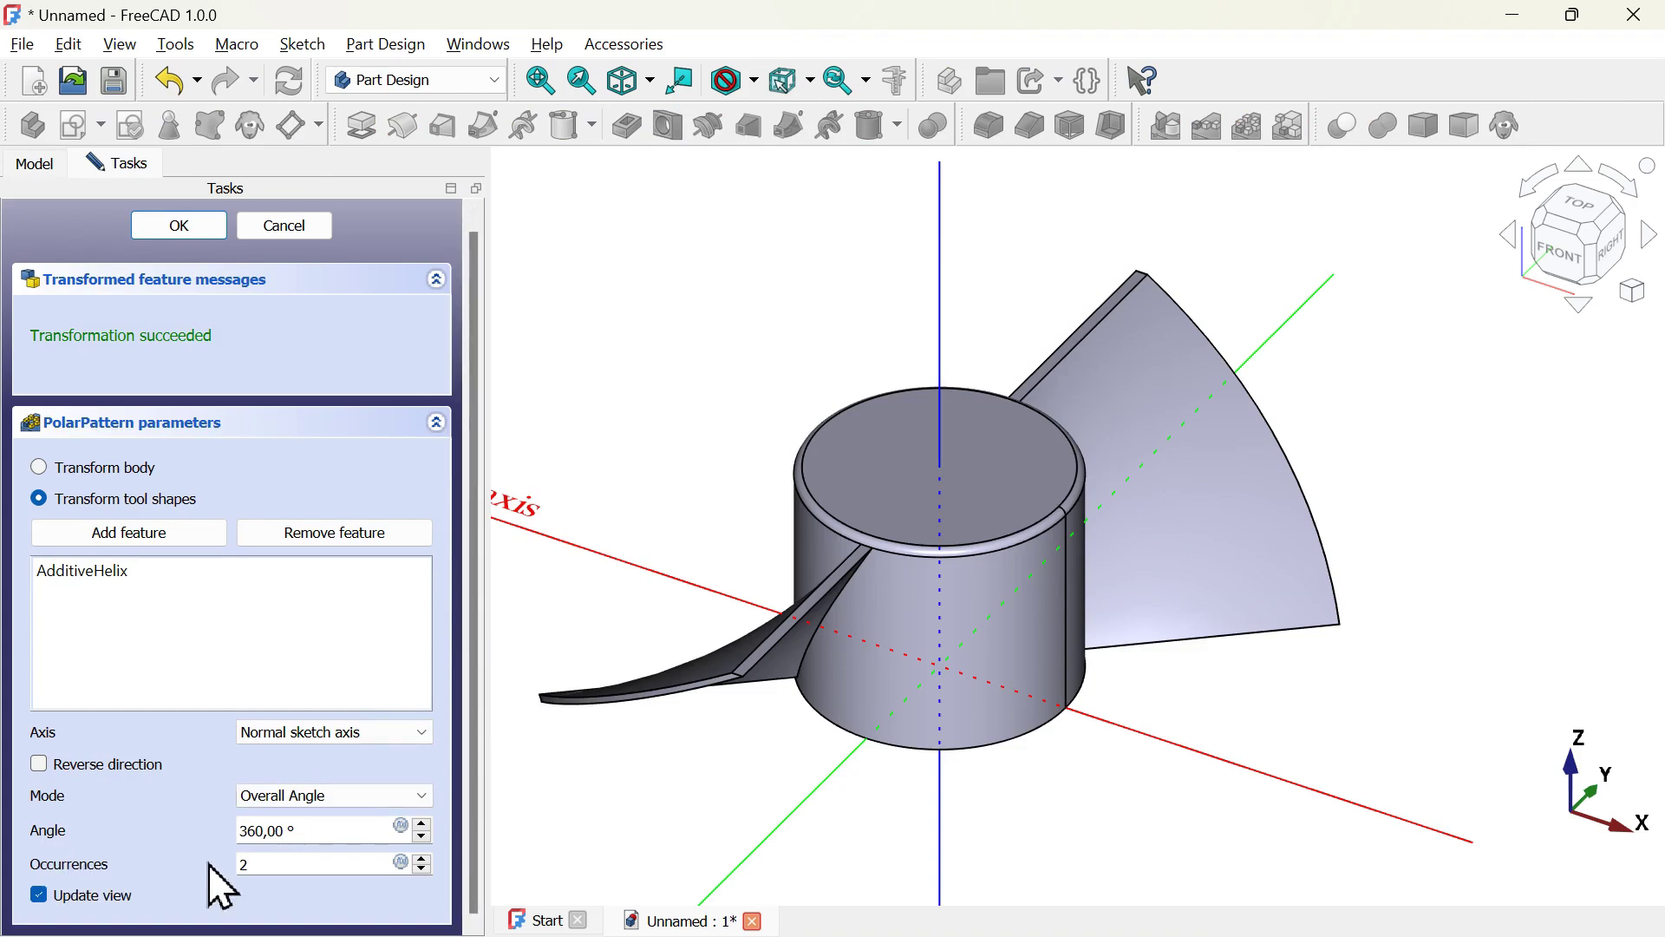
left_click_drag(332, 858, 184, 863)
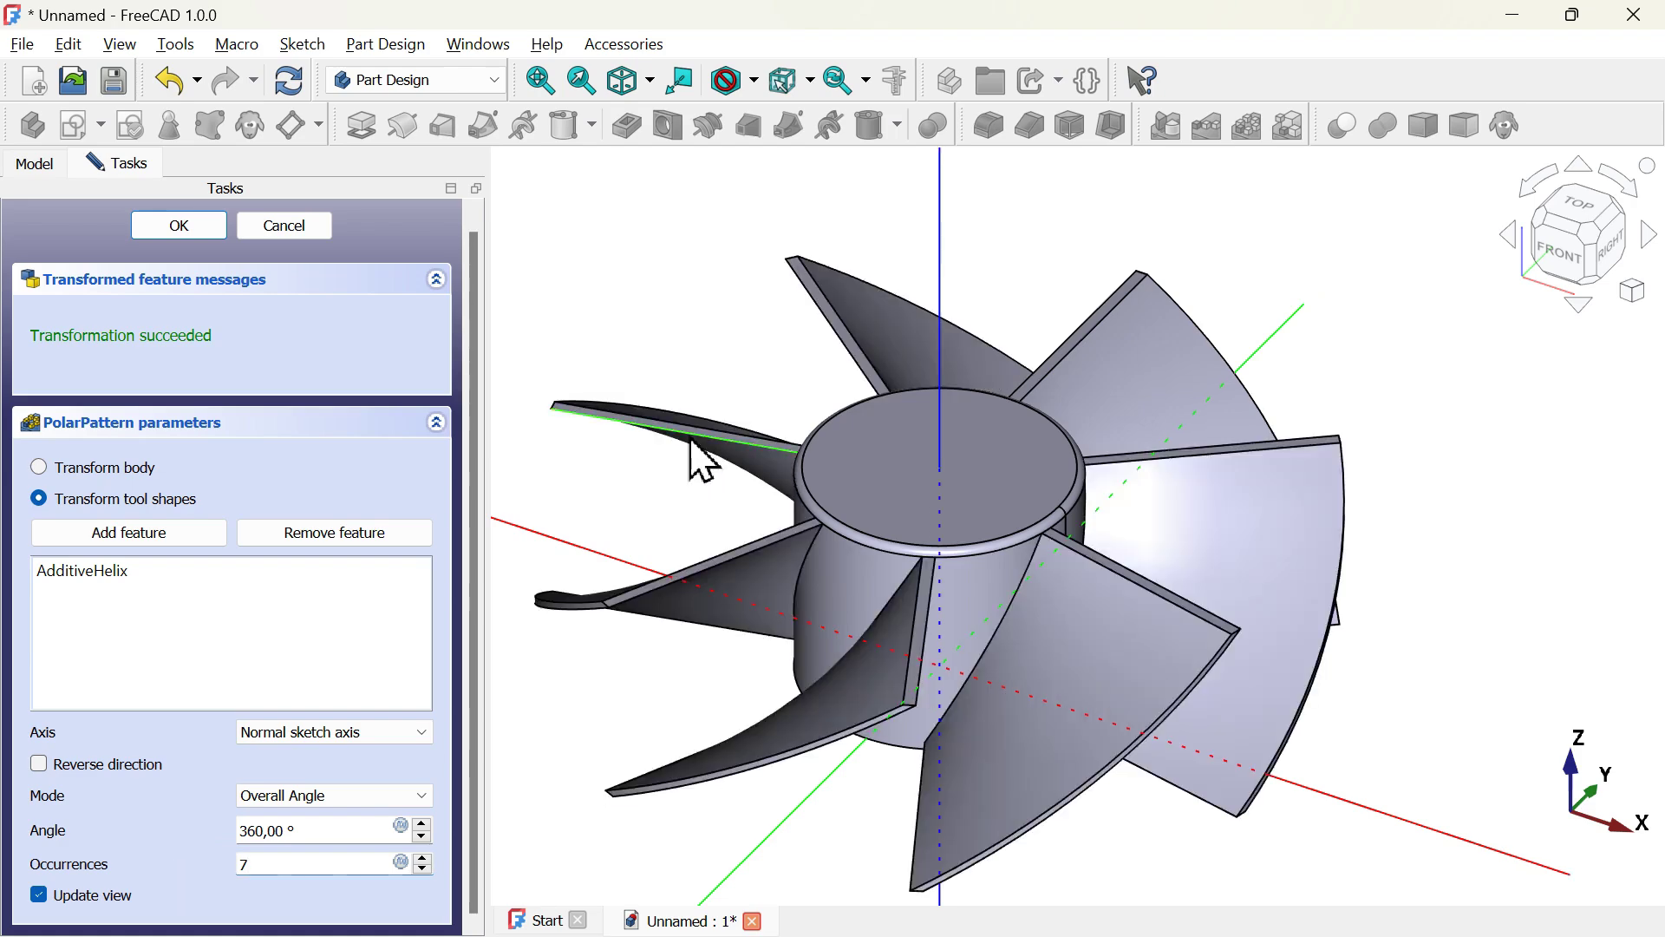
scroll(810, 483, "down", 3)
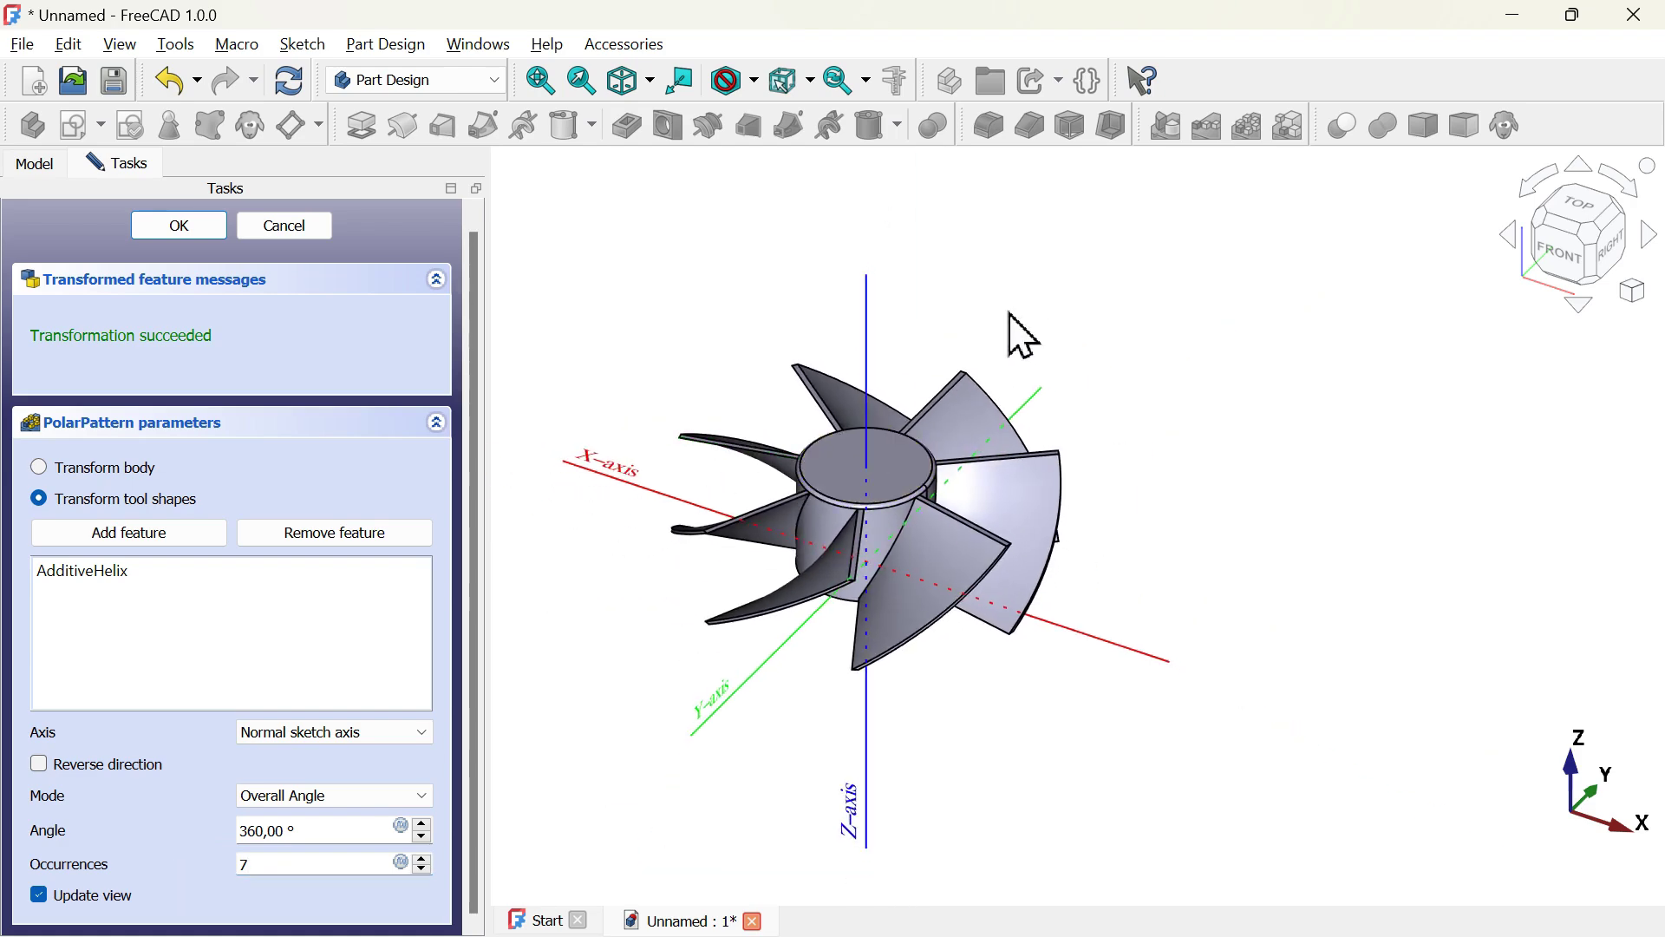
left_click(1576, 219)
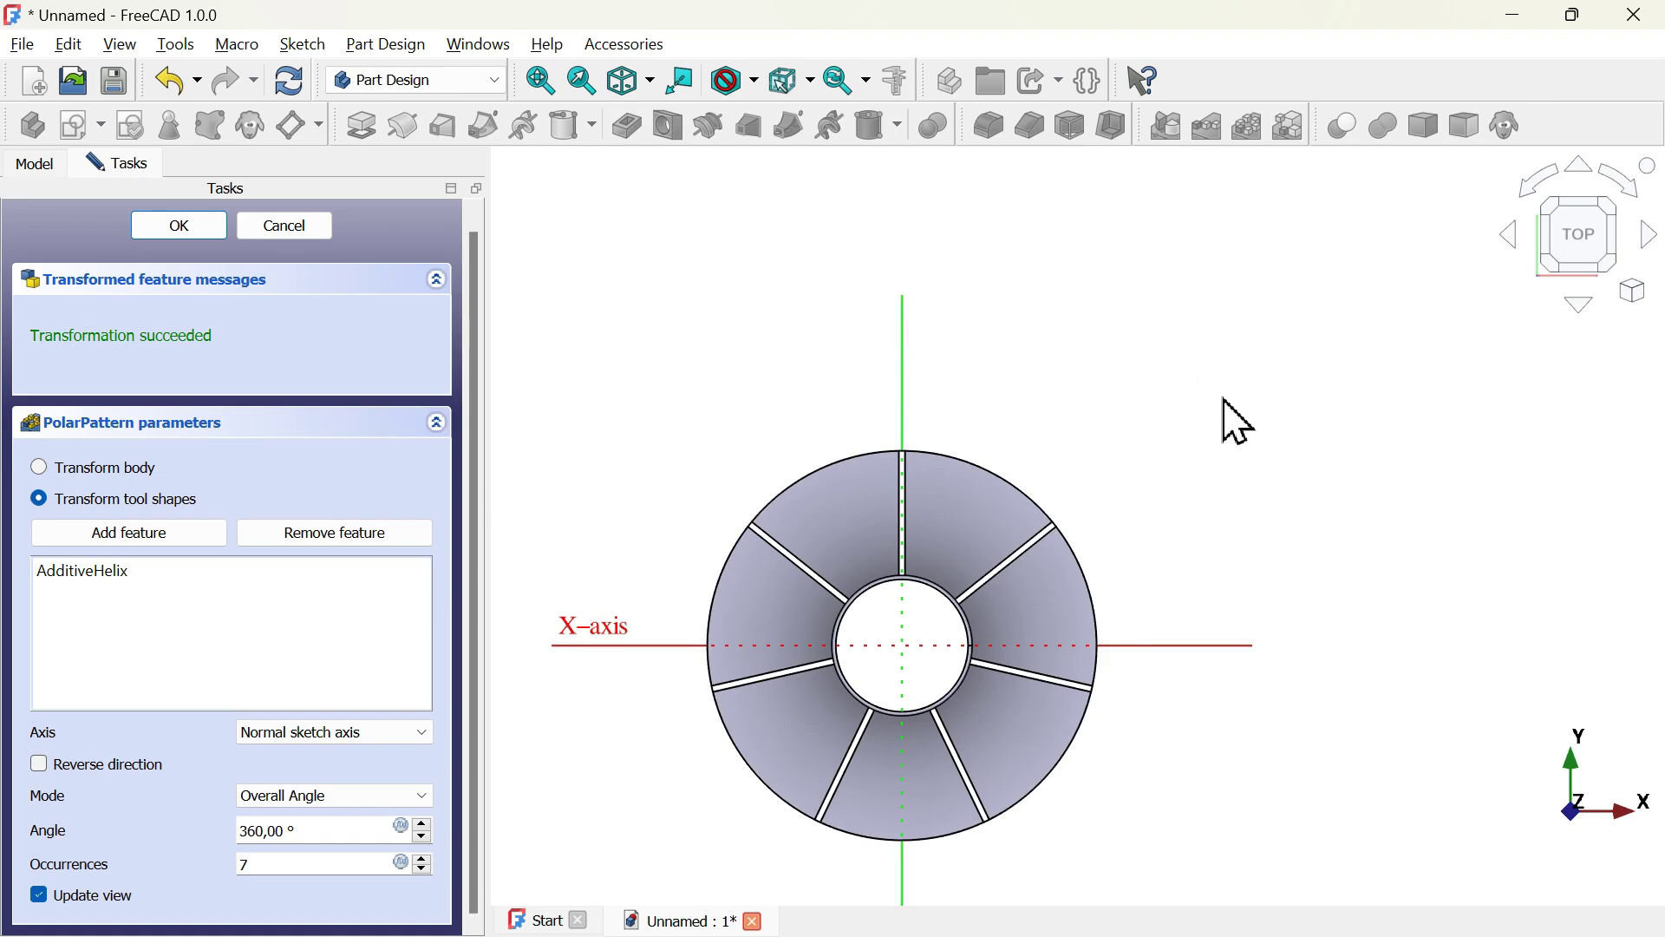
left_click(216, 242)
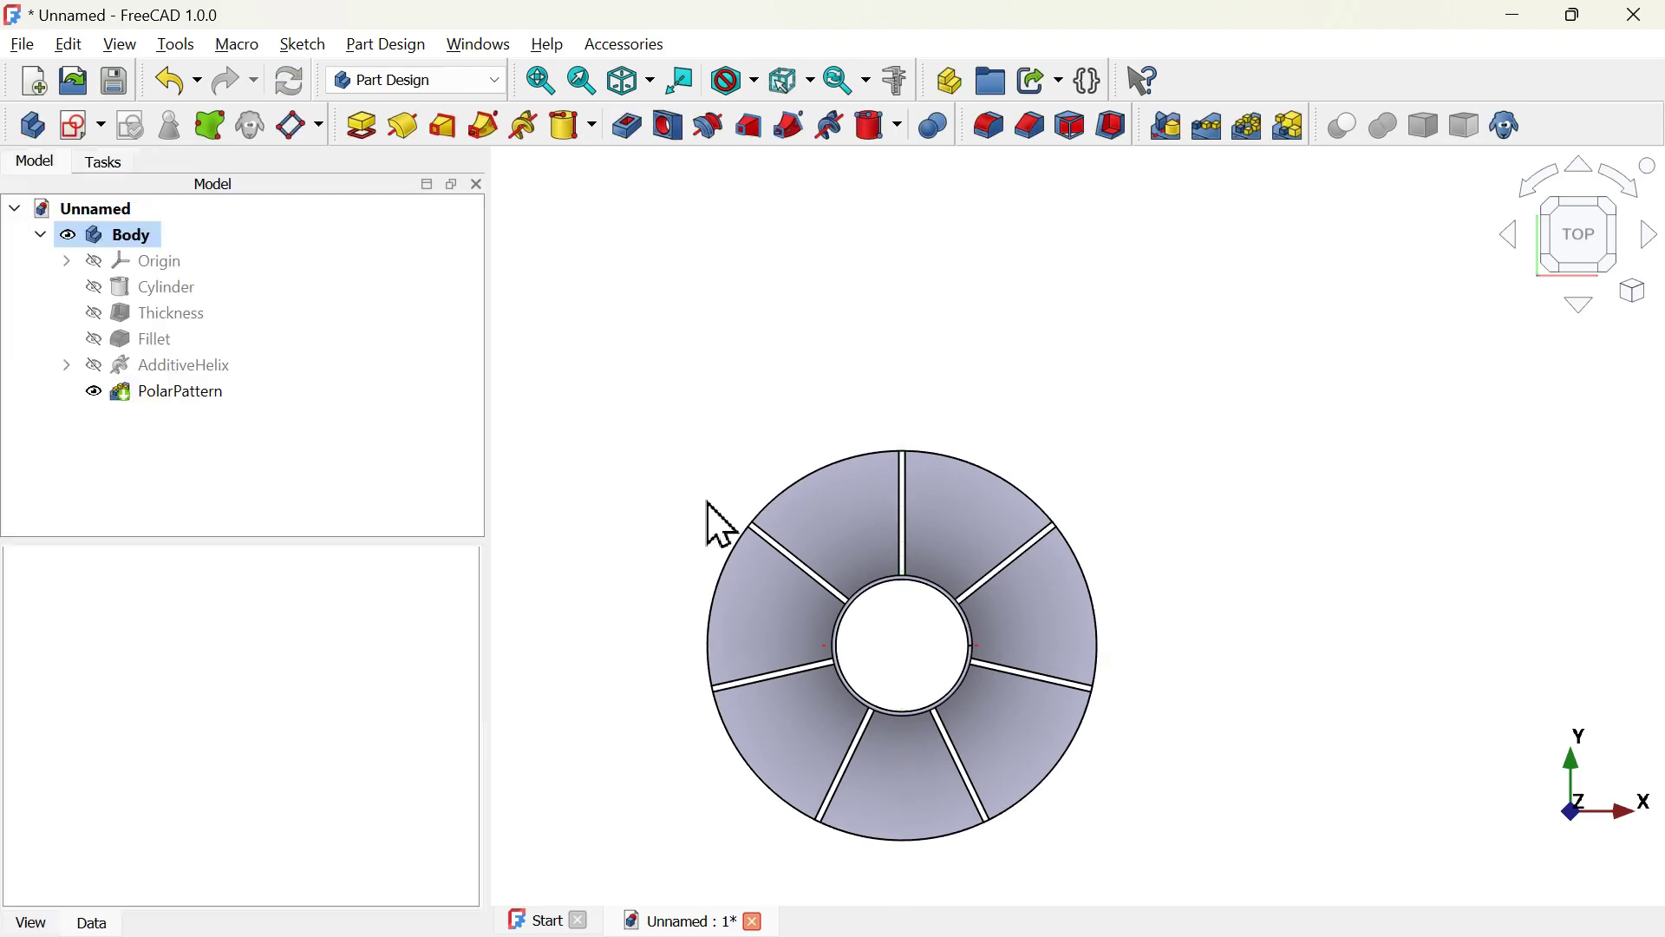
key("0")
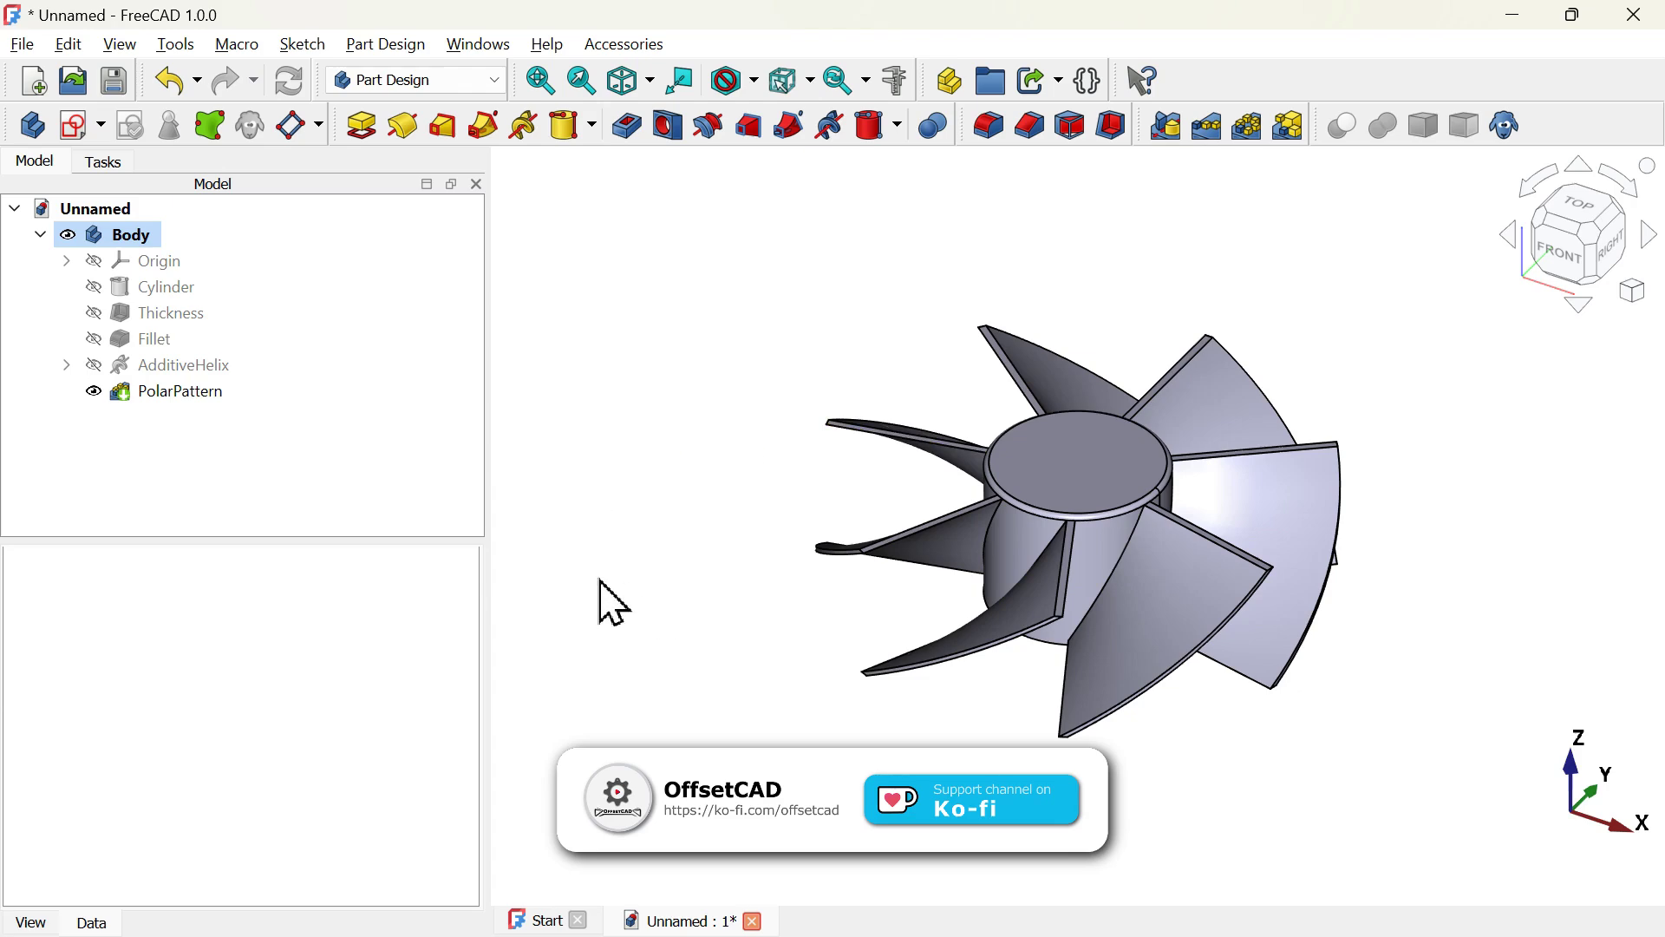
mouse_move(612, 579)
left_mouse_down()
mouse_move(833, 595)
mouse_move(850, 557)
mouse_move(714, 528)
mouse_move(837, 573)
mouse_move(739, 569)
mouse_move(911, 559)
mouse_move(803, 509)
mouse_move(732, 564)
mouse_move(883, 627)
left_mouse_up()
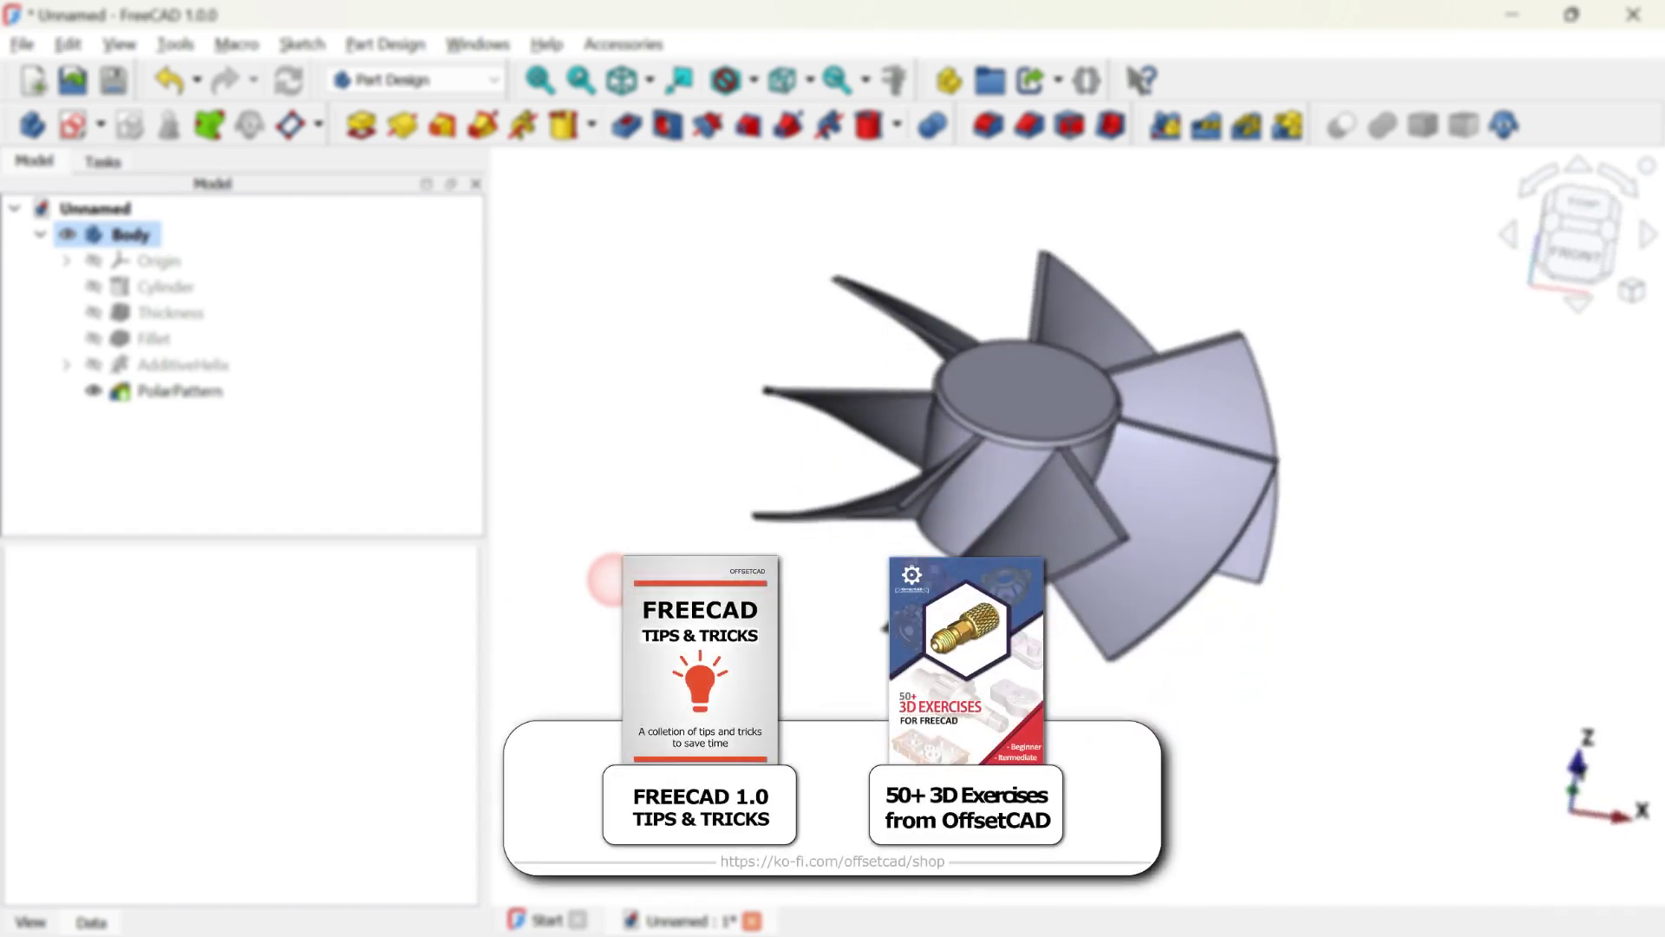